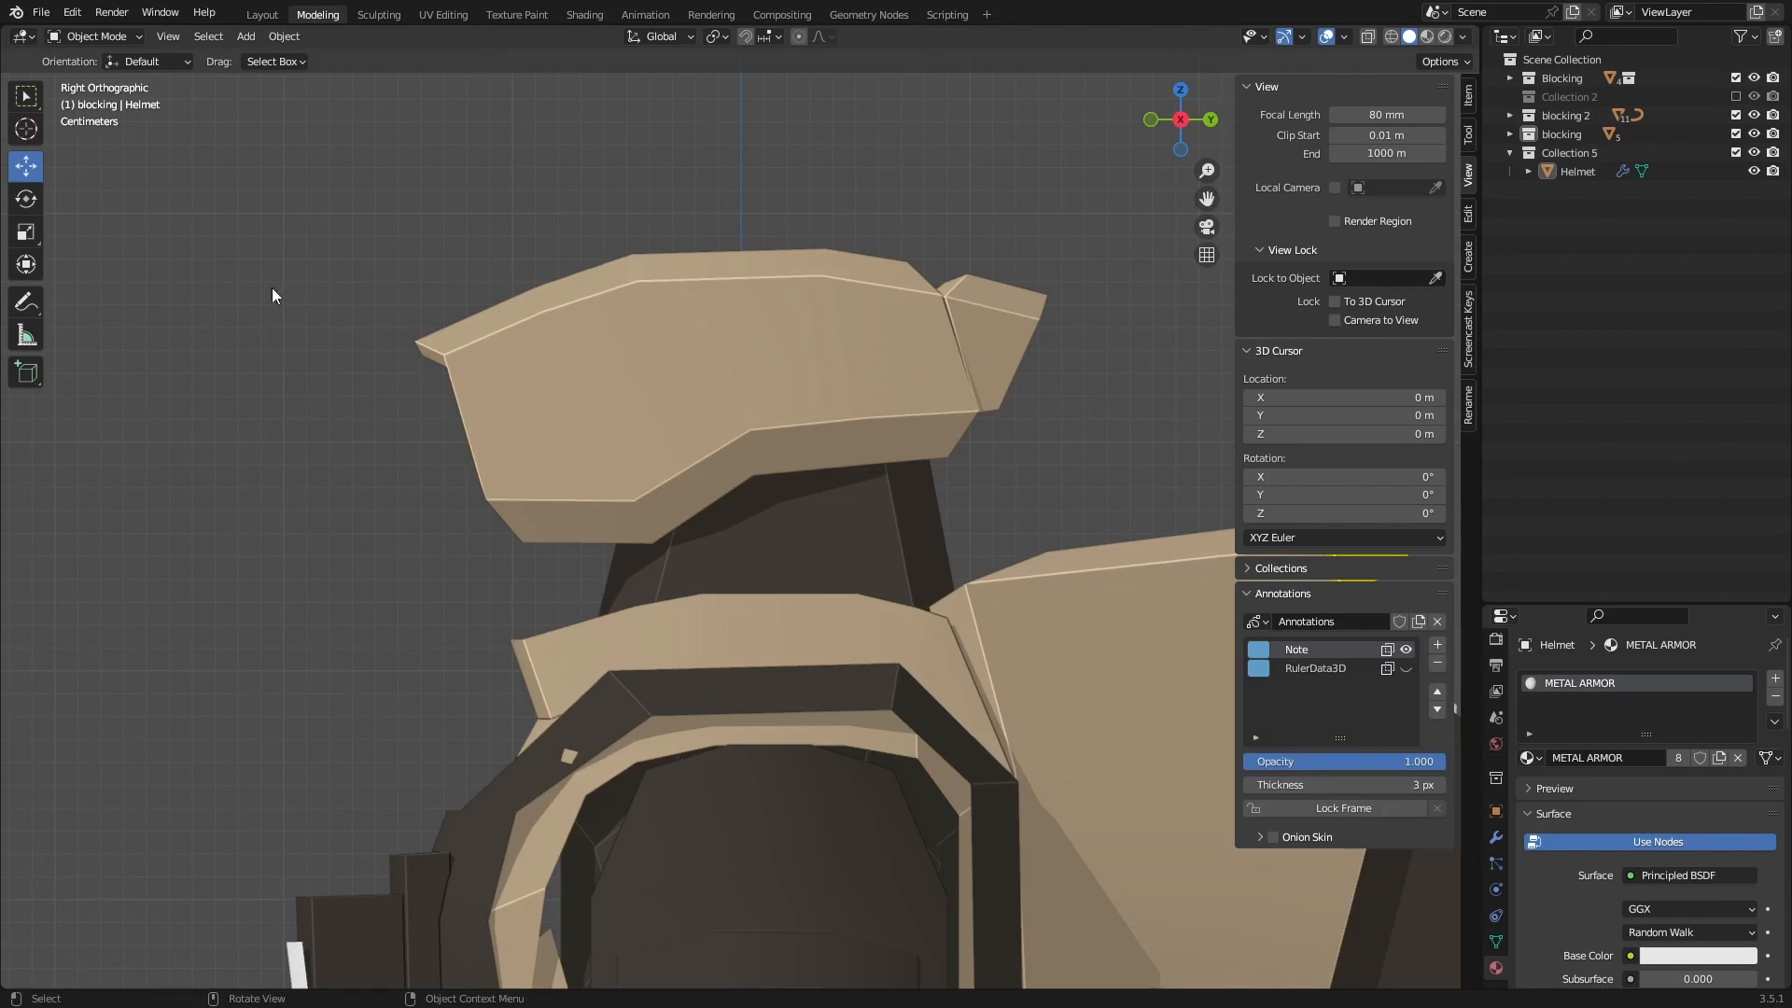
Step: Annotate the outline of an angular, bent panel on the side of the helmet in the right orthographic view
{"action": "left_click", "coordinate": [19, 309]}
{"action": "left_click_drag", "start_coordinate": [507, 366], "coordinate": [540, 435]}
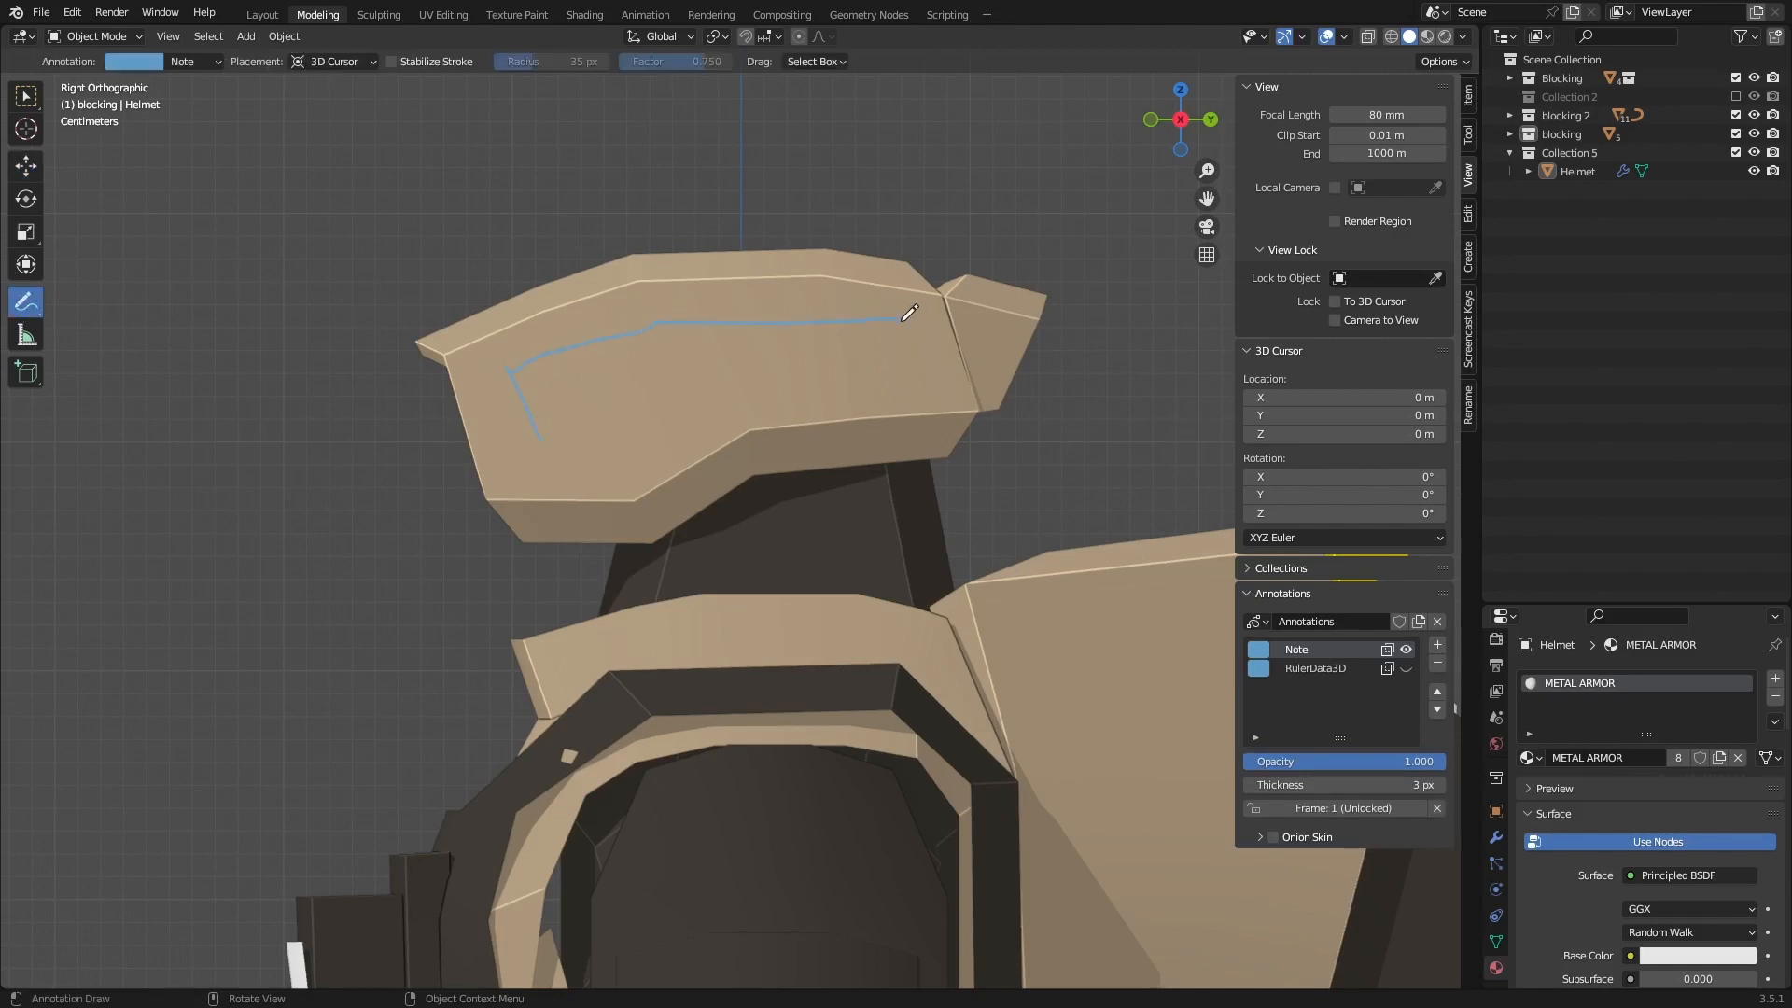
{"action": "key", "text": "ctrl+z"}
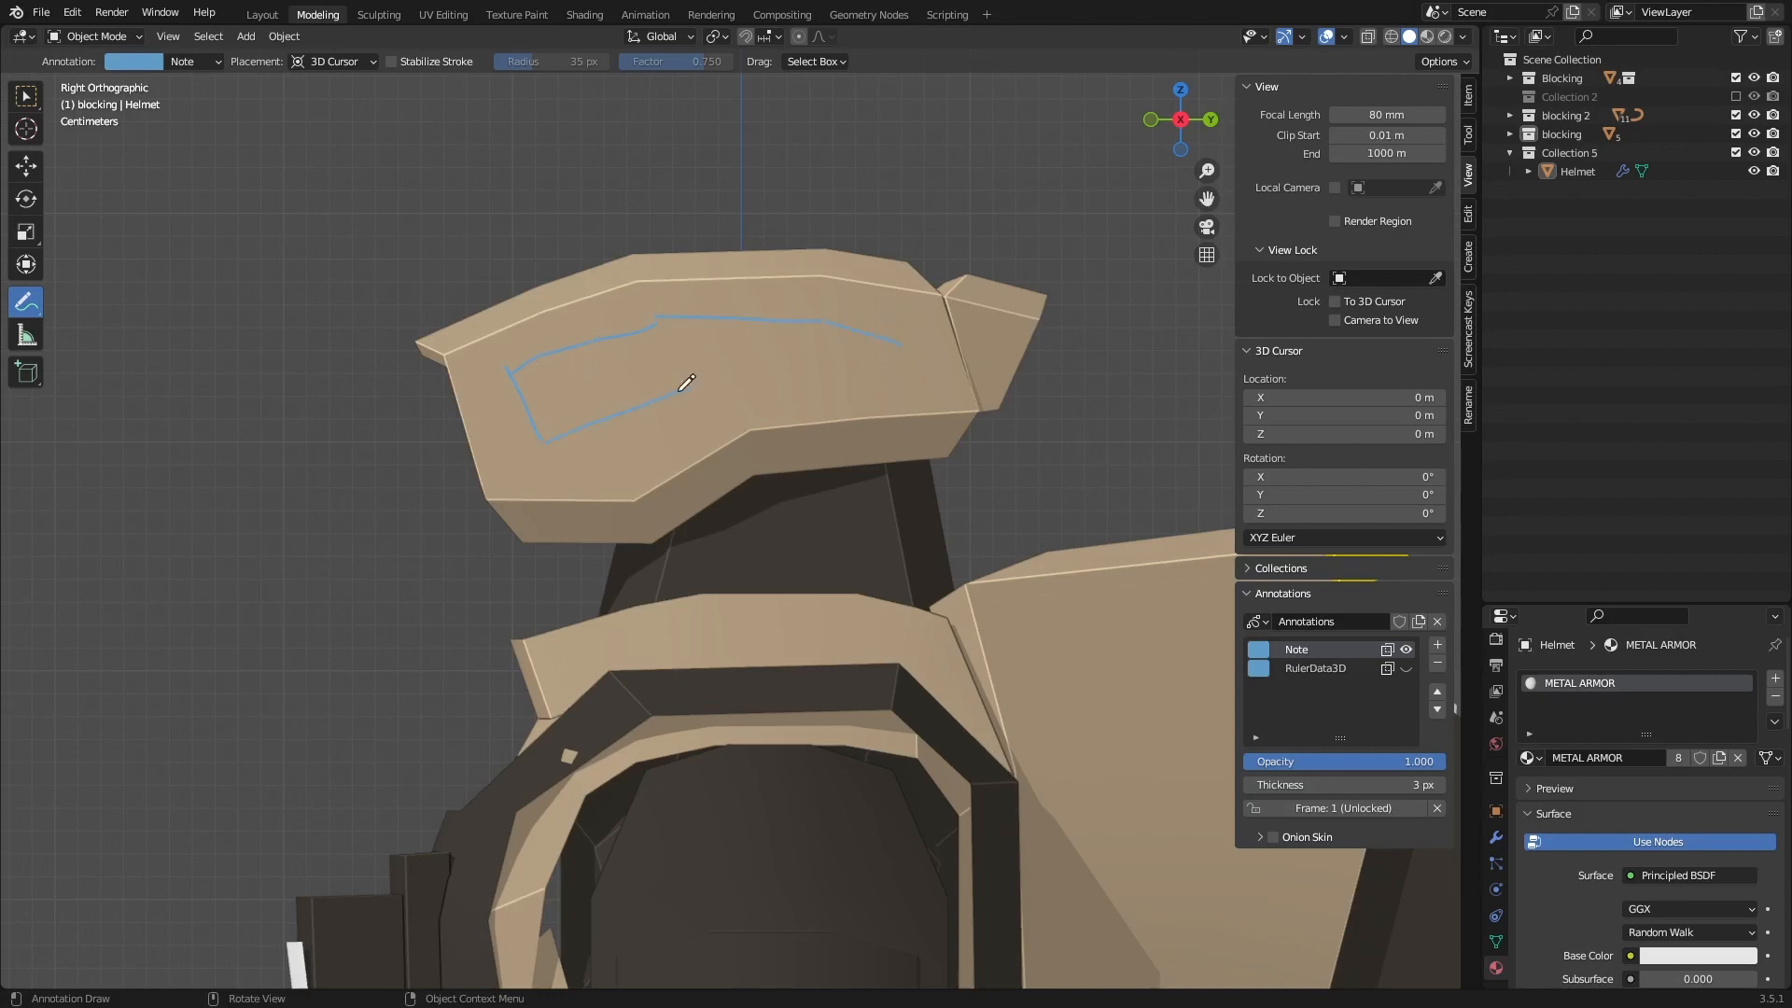
{"action": "scroll", "coordinate": [910, 383], "scroll_direction": "down", "scroll_amount": 5}
{"action": "middle_click_drag", "start_coordinate": [898, 380], "coordinate": [941, 383]}
{"action": "left_click", "coordinate": [1195, 127]}
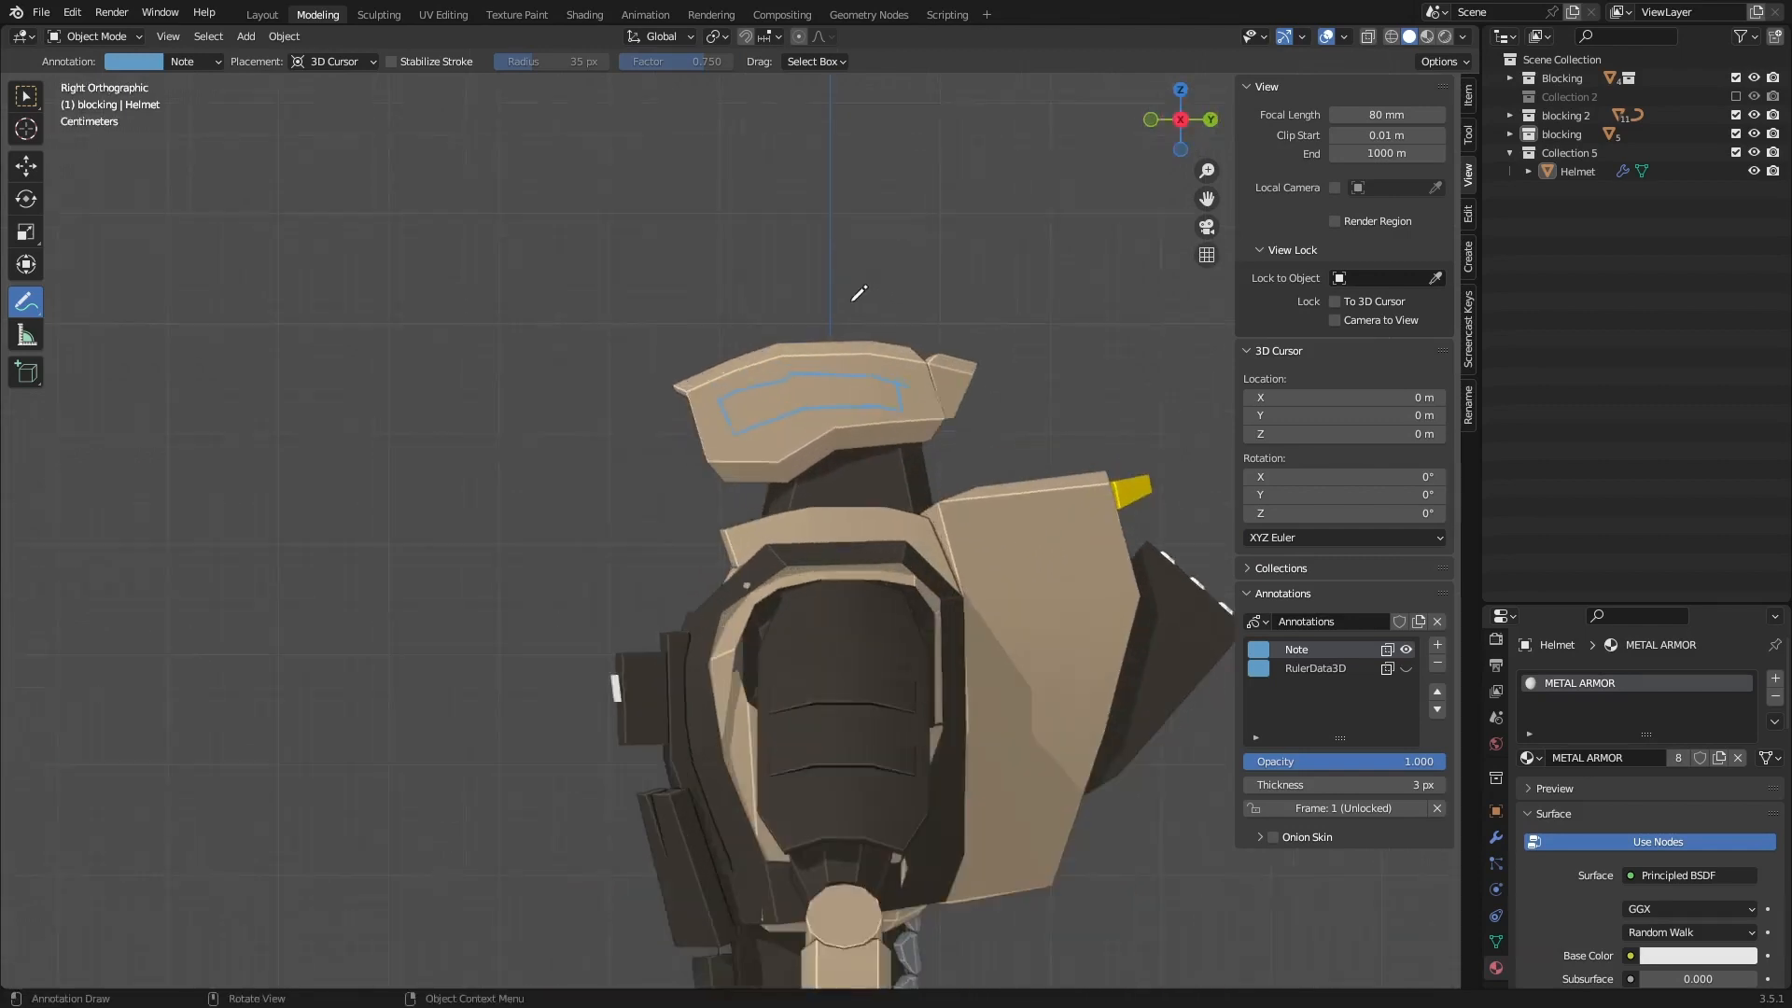
Step: Annotate a raised block shape above the top edge of the helmet
{"action": "scroll", "coordinate": [821, 354], "scroll_direction": "up", "scroll_amount": 6}
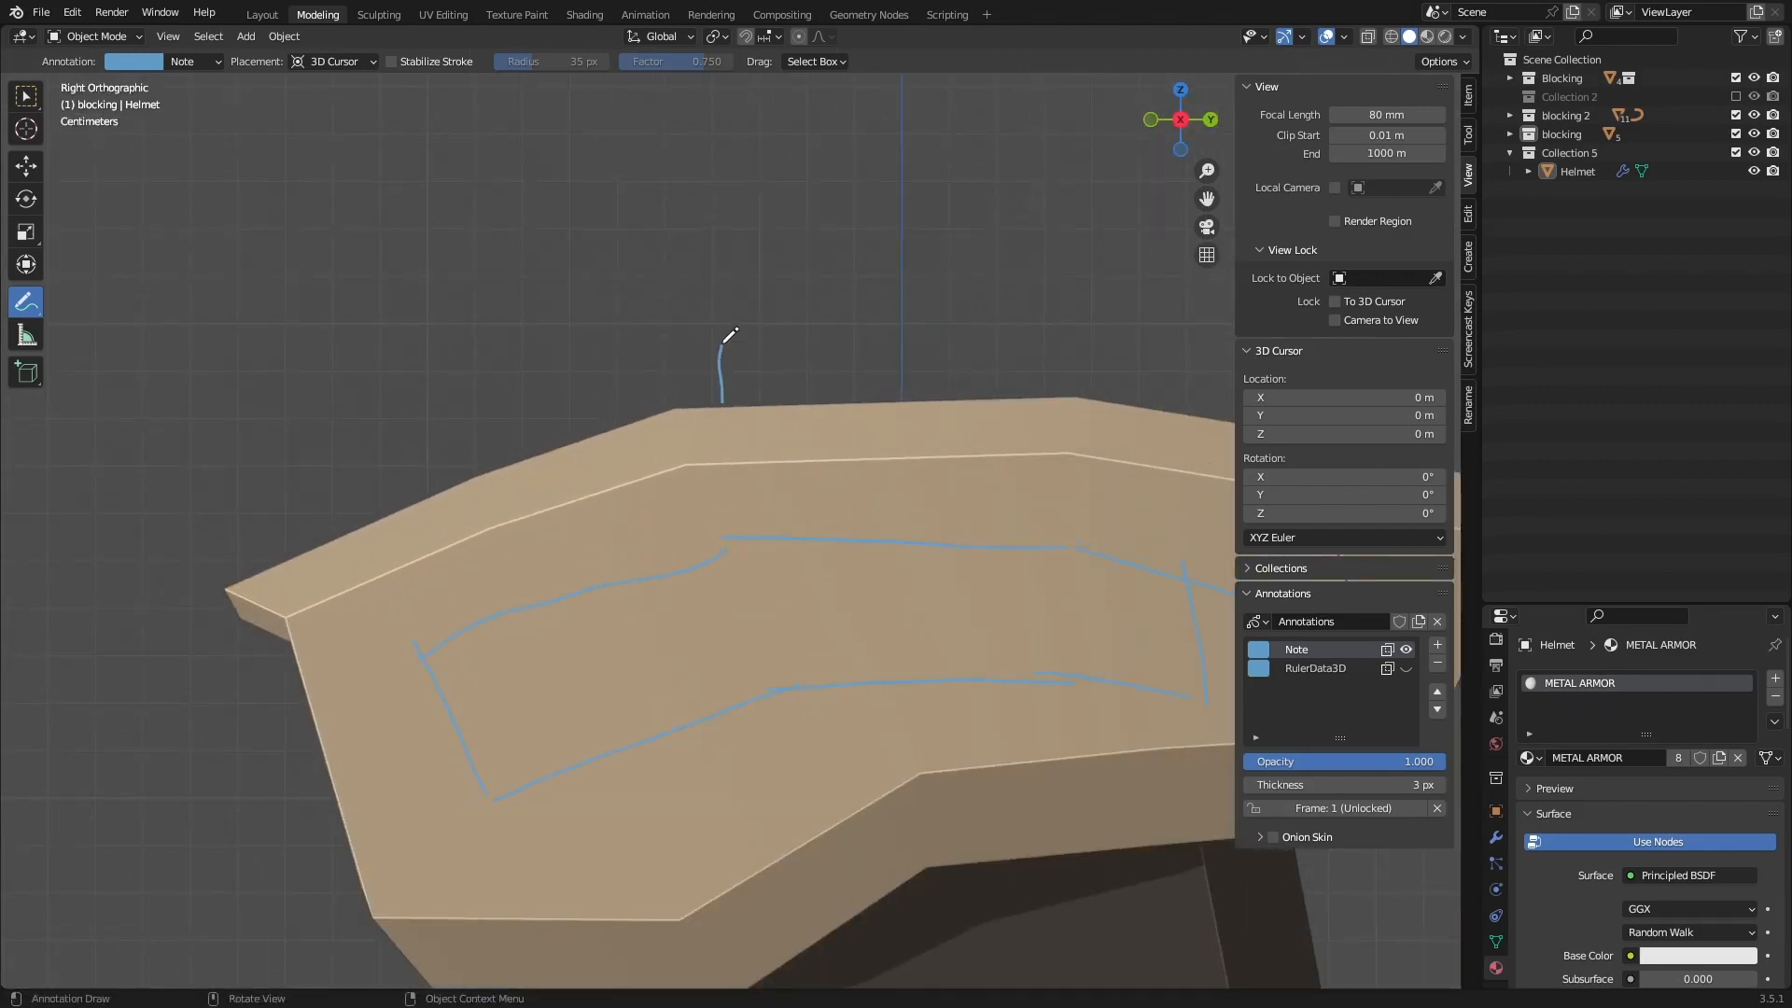
{"action": "mouse_move", "coordinate": [730, 334]}
{"action": "left_mouse_down"}
{"action": "mouse_move", "coordinate": [1008, 312]}
{"action": "mouse_move", "coordinate": [1029, 403]}
{"action": "left_mouse_up"}
{"action": "key", "text": "ctrl+z"}
{"action": "mouse_move", "coordinate": [731, 406]}
{"action": "left_mouse_down"}
{"action": "mouse_move", "coordinate": [734, 322]}
{"action": "mouse_move", "coordinate": [1038, 320]}
{"action": "mouse_move", "coordinate": [812, 319]}
{"action": "mouse_move", "coordinate": [730, 407]}
{"action": "left_mouse_up"}
Step: Annotate a block overlapping the back of the helmet, and add rearward arrows beside the back and top shapes
{"action": "scroll", "coordinate": [936, 362], "scroll_direction": "down", "scroll_amount": 6}
{"action": "middle_click_drag", "start_coordinate": [1101, 392], "coordinate": [940, 383], "text": "shift"}
{"action": "scroll", "coordinate": [940, 383], "scroll_direction": "up", "scroll_amount": 4}
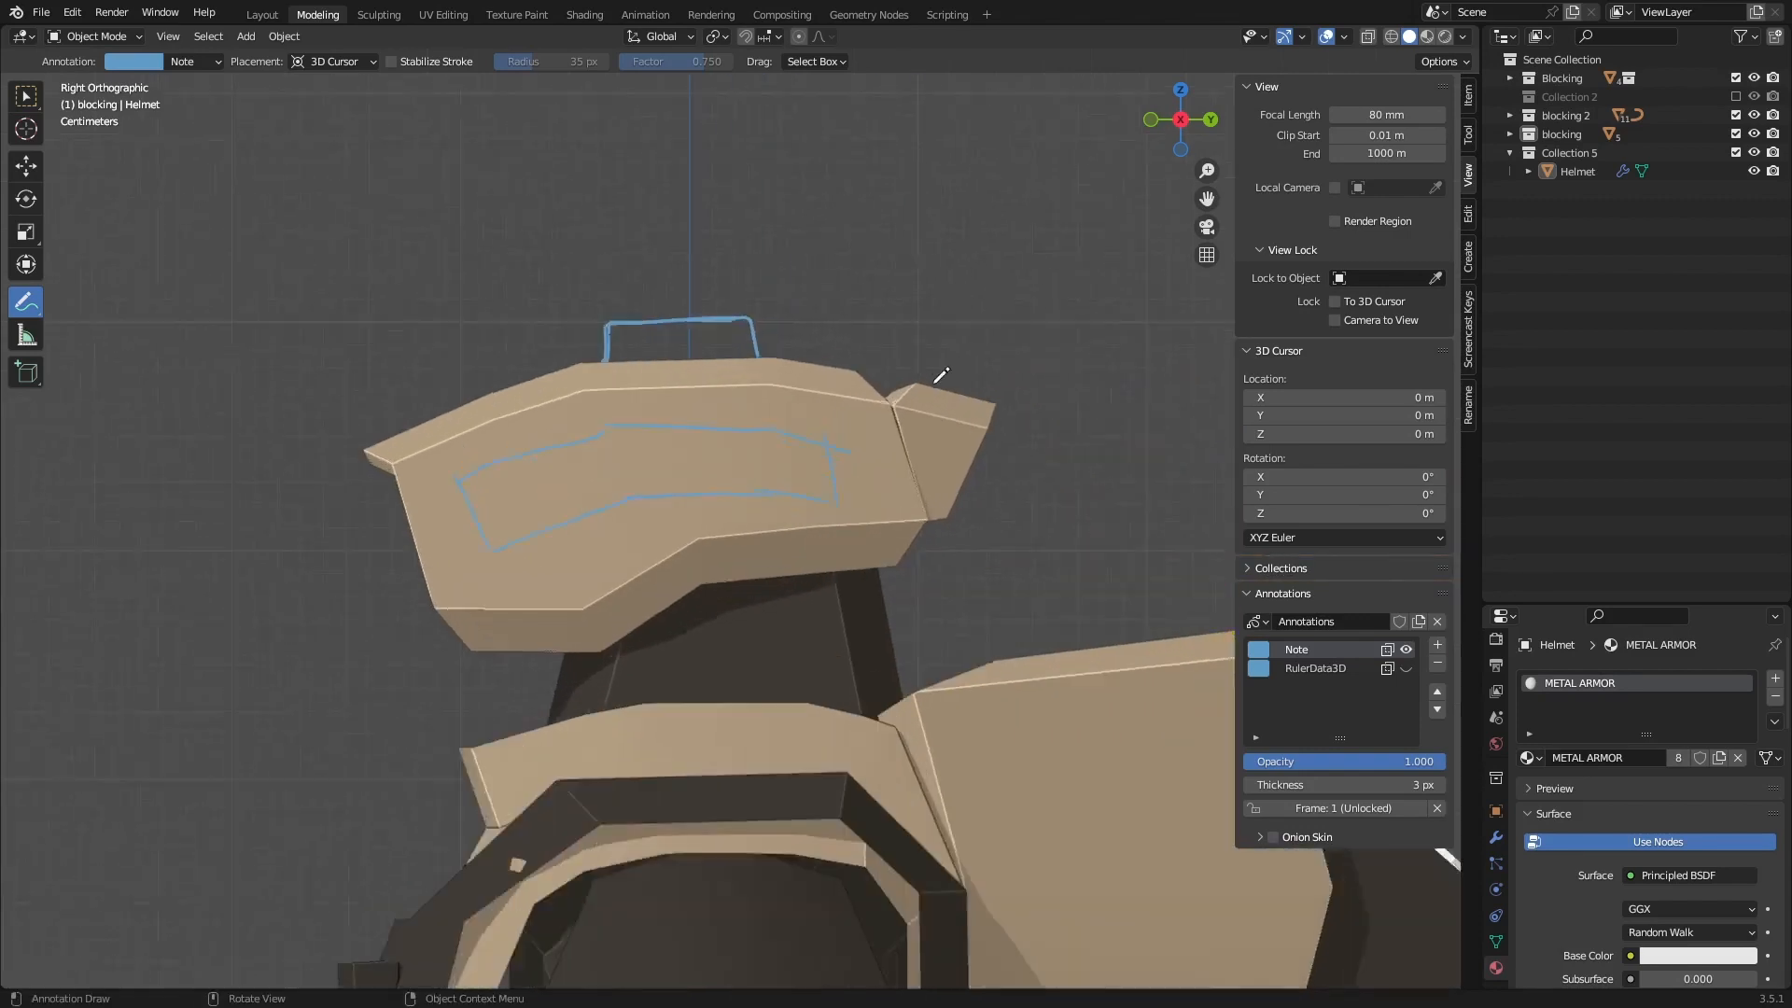
{"action": "left_click_drag", "start_coordinate": [1080, 456], "coordinate": [967, 552]}
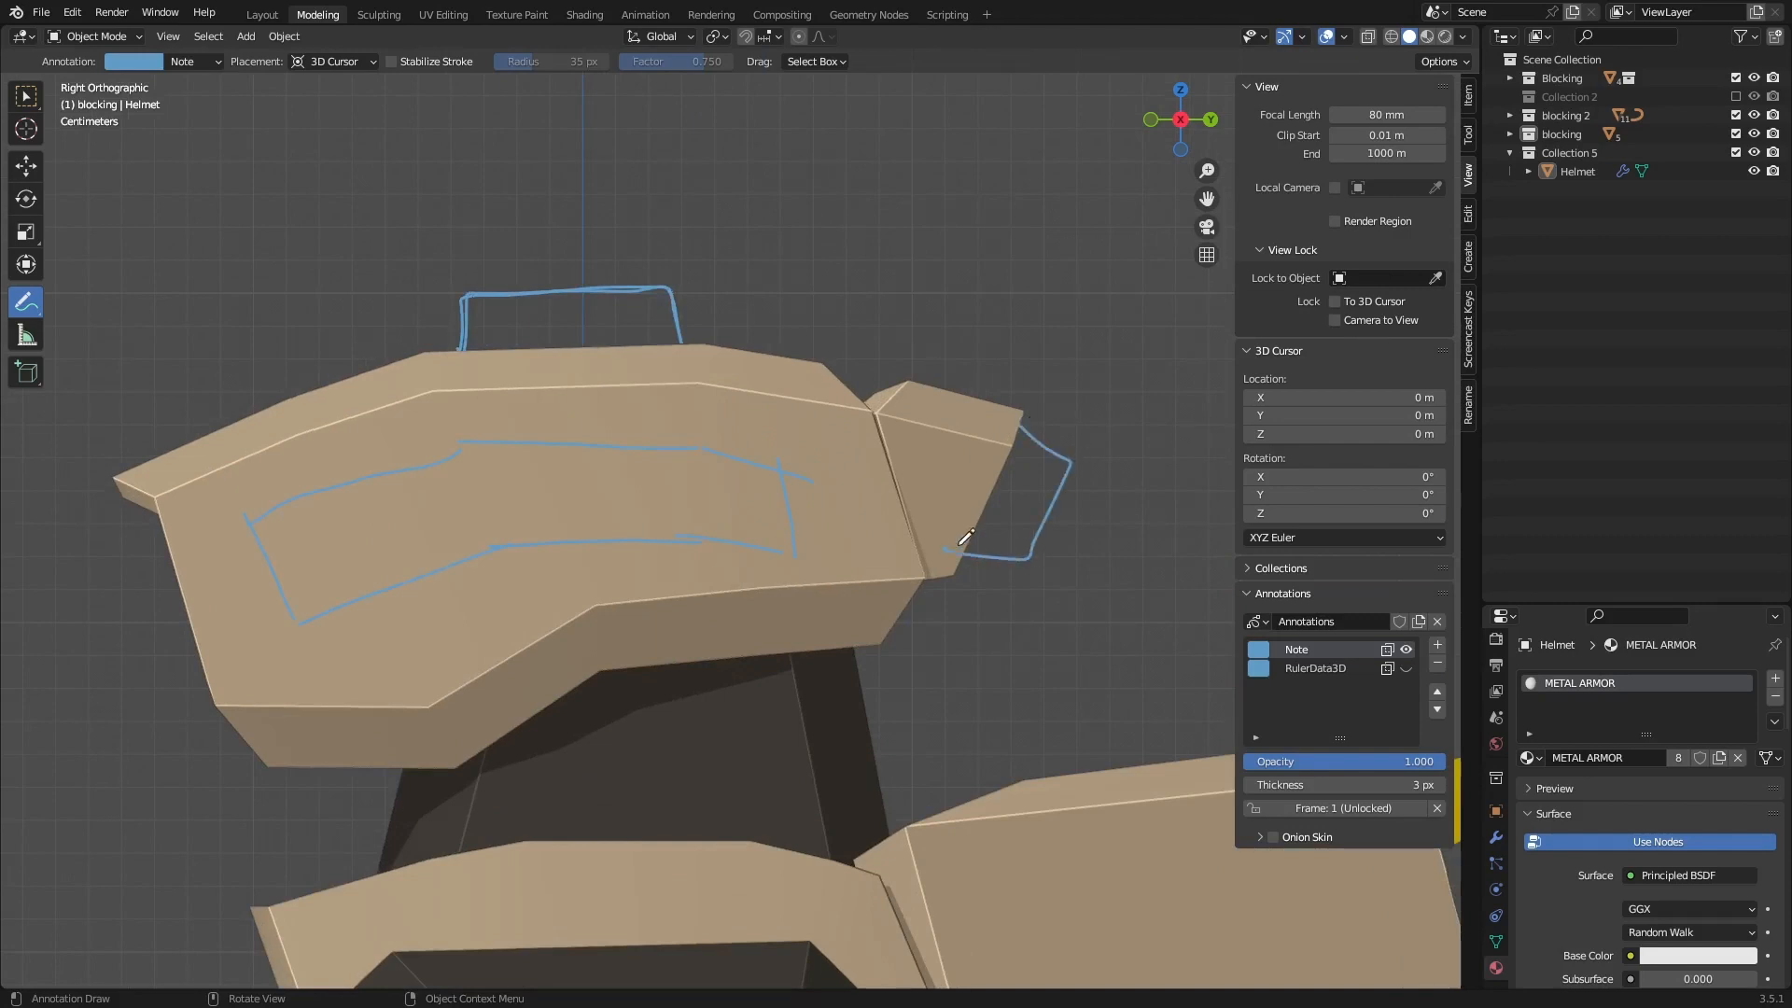
{"action": "scroll", "coordinate": [1048, 460], "scroll_direction": "down", "scroll_amount": 5}
{"action": "scroll", "coordinate": [961, 416], "scroll_direction": "up", "scroll_amount": 3}
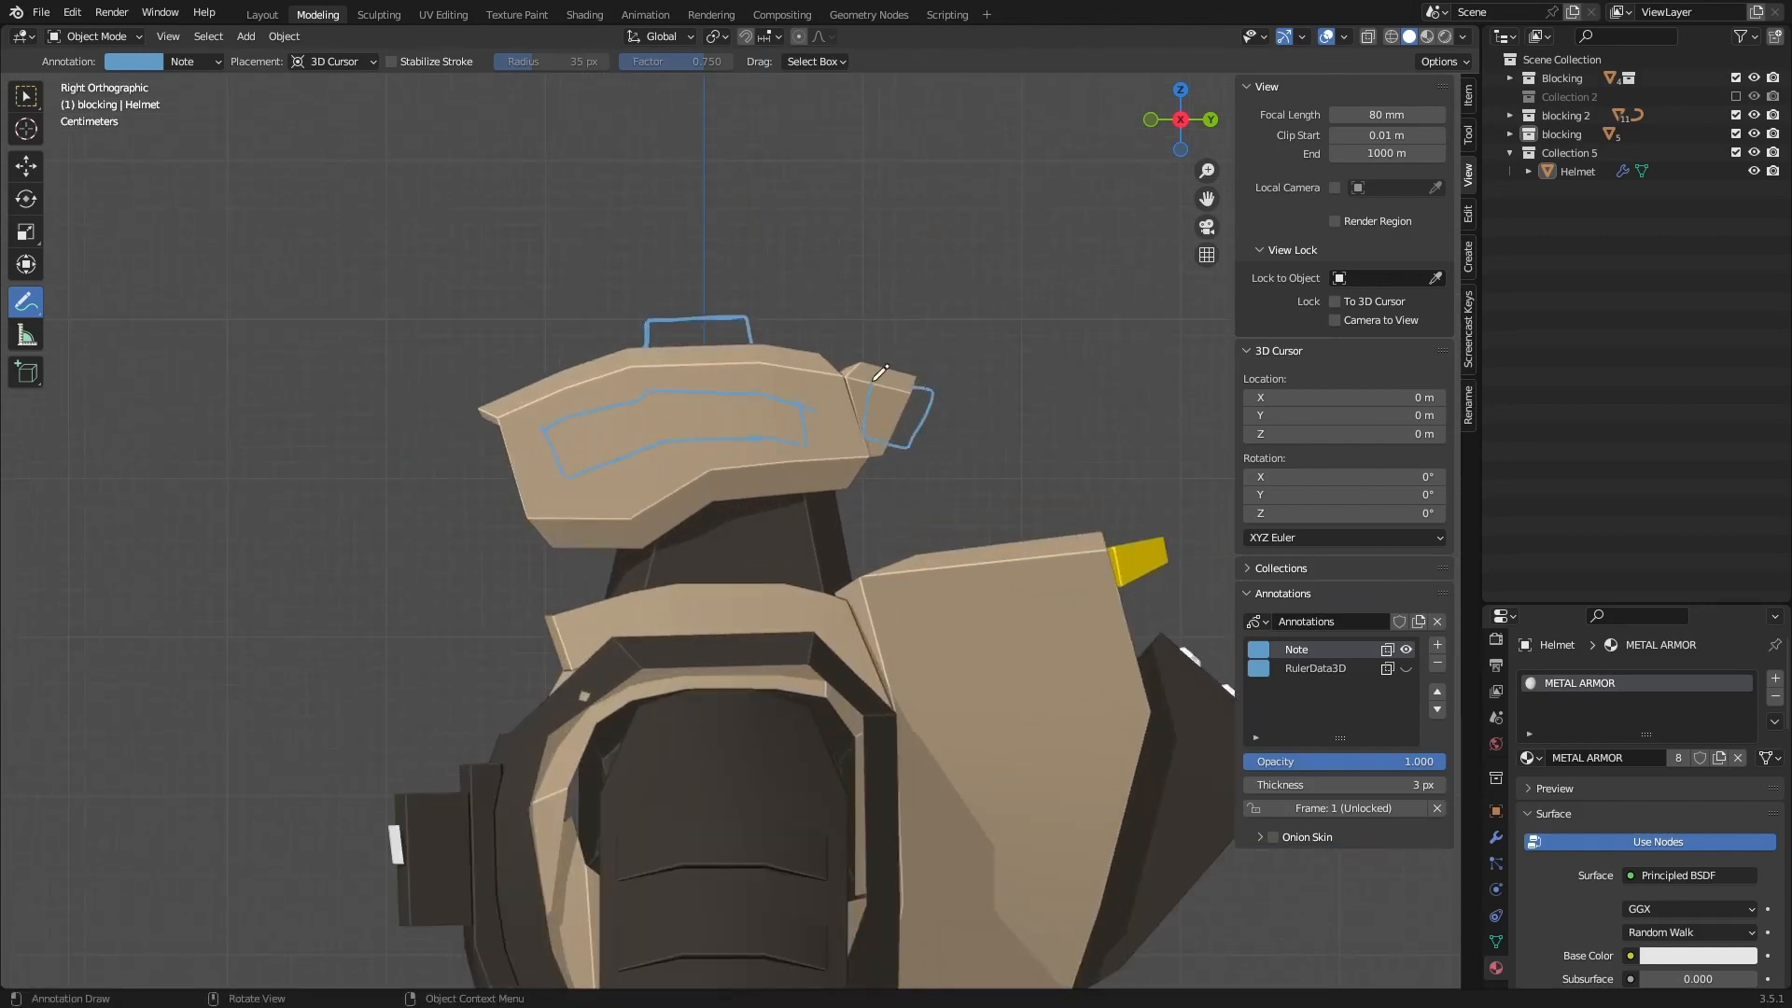
{"action": "scroll", "coordinate": [1023, 378], "scroll_direction": "down", "scroll_amount": 5}
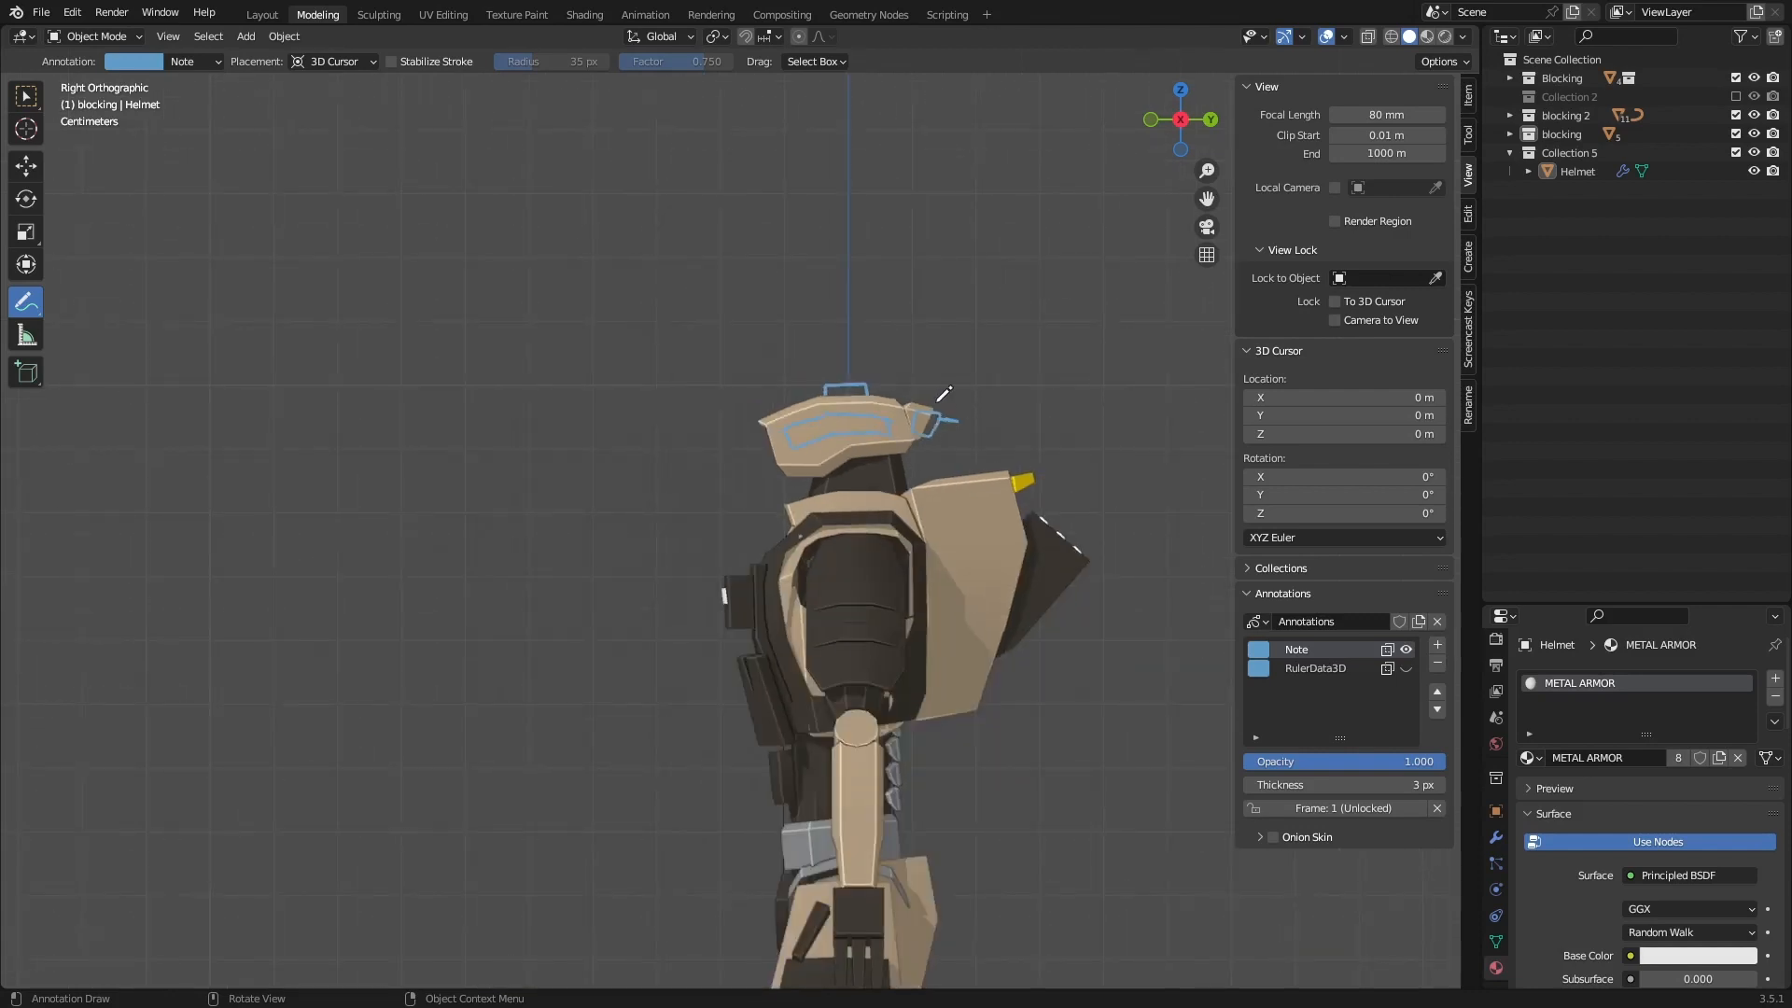
{"action": "scroll", "coordinate": [966, 408], "scroll_direction": "up", "scroll_amount": 4}
{"action": "scroll", "coordinate": [815, 360], "scroll_direction": "up", "scroll_amount": 2}
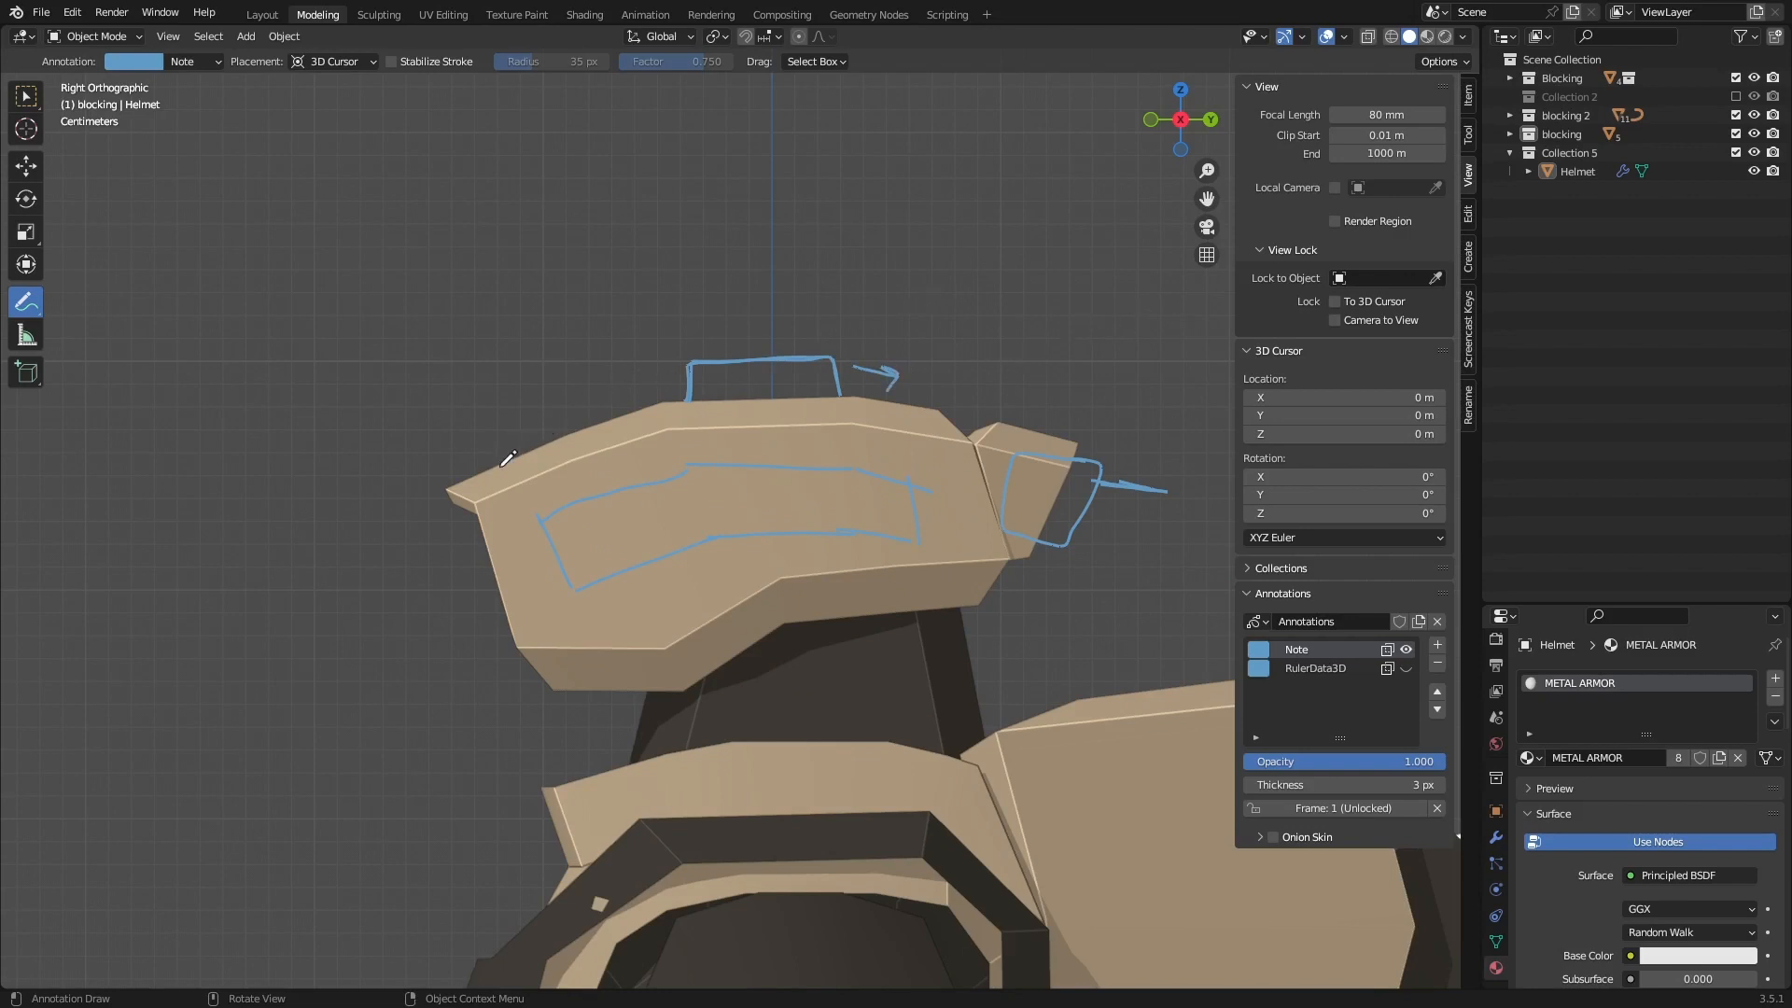
Step: Annotate a strip along the helmet's front edge and raised plates over its upper front and upper rear edges
{"action": "middle_click_drag", "start_coordinate": [507, 459], "coordinate": [455, 469]}
{"action": "left_click", "coordinate": [1191, 131]}
{"action": "scroll", "coordinate": [310, 497], "scroll_direction": "up", "scroll_amount": 1}
{"action": "middle_click_drag", "start_coordinate": [310, 497], "coordinate": [397, 372], "text": "shift"}
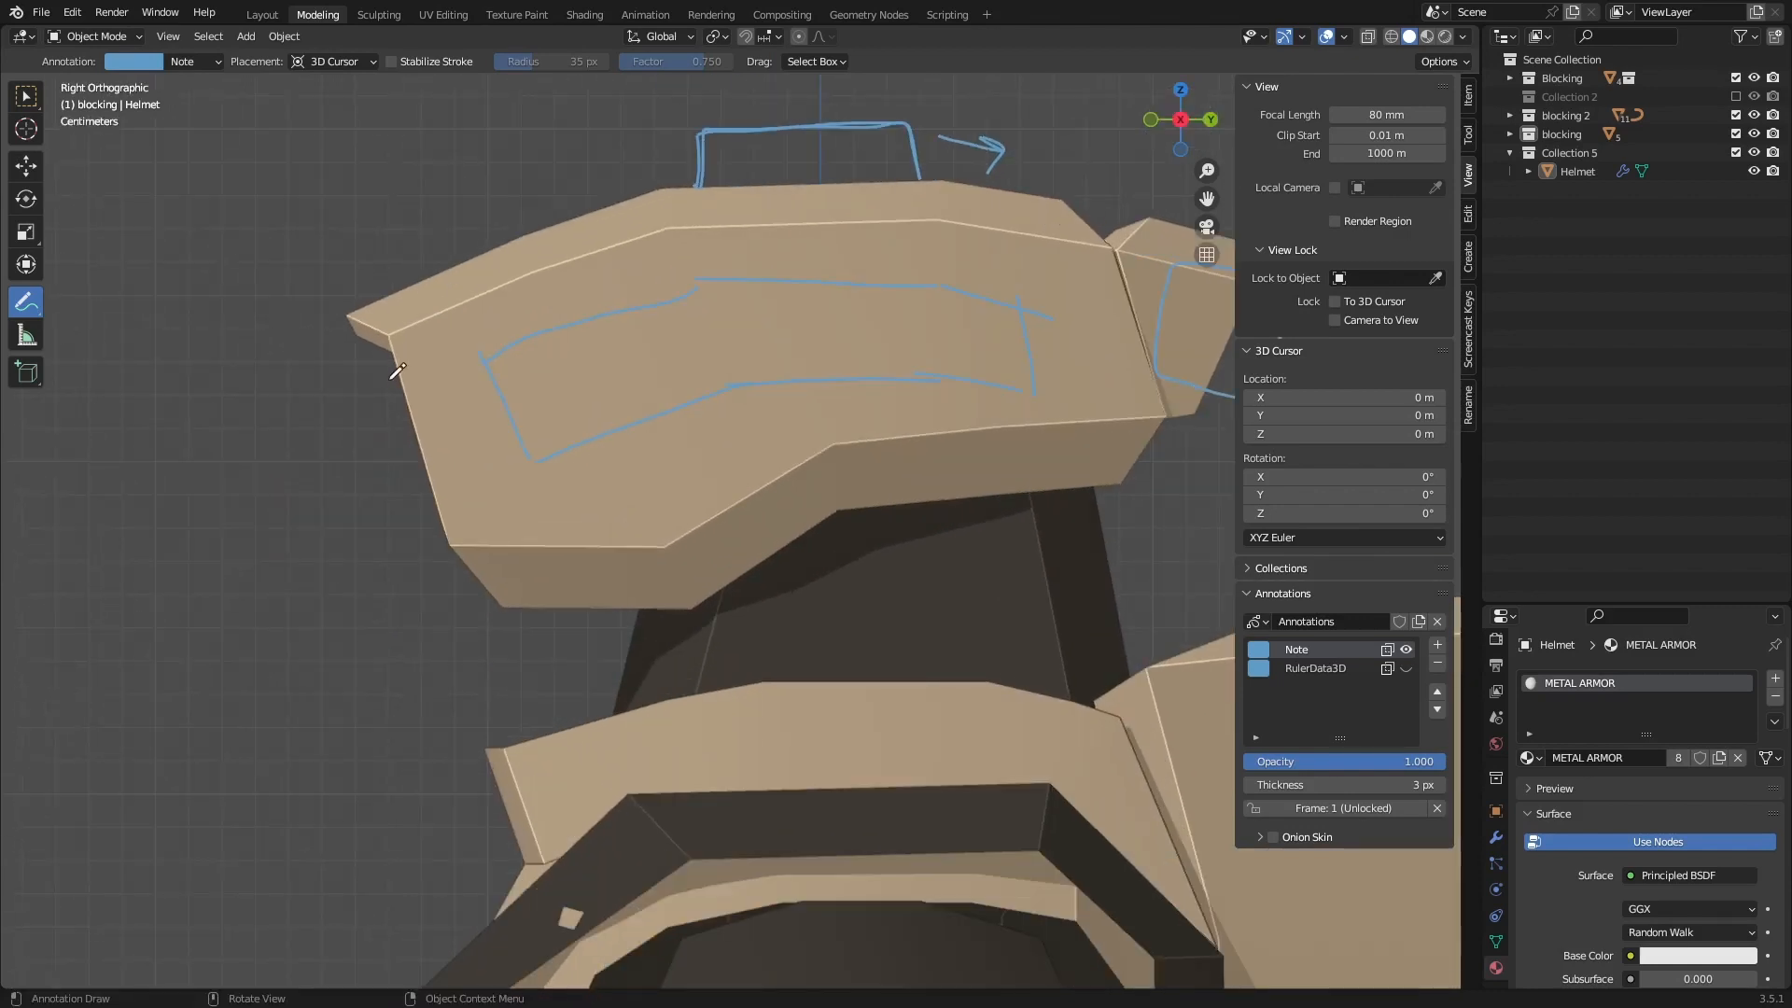
{"action": "middle_click_drag", "start_coordinate": [563, 297], "coordinate": [698, 377], "text": "shift"}
{"action": "mouse_move", "coordinate": [722, 279]}
{"action": "left_mouse_down"}
{"action": "mouse_move", "coordinate": [550, 356]}
{"action": "mouse_move", "coordinate": [681, 288]}
{"action": "left_mouse_up"}
{"action": "scroll", "coordinate": [735, 300], "scroll_direction": "down", "scroll_amount": 5}
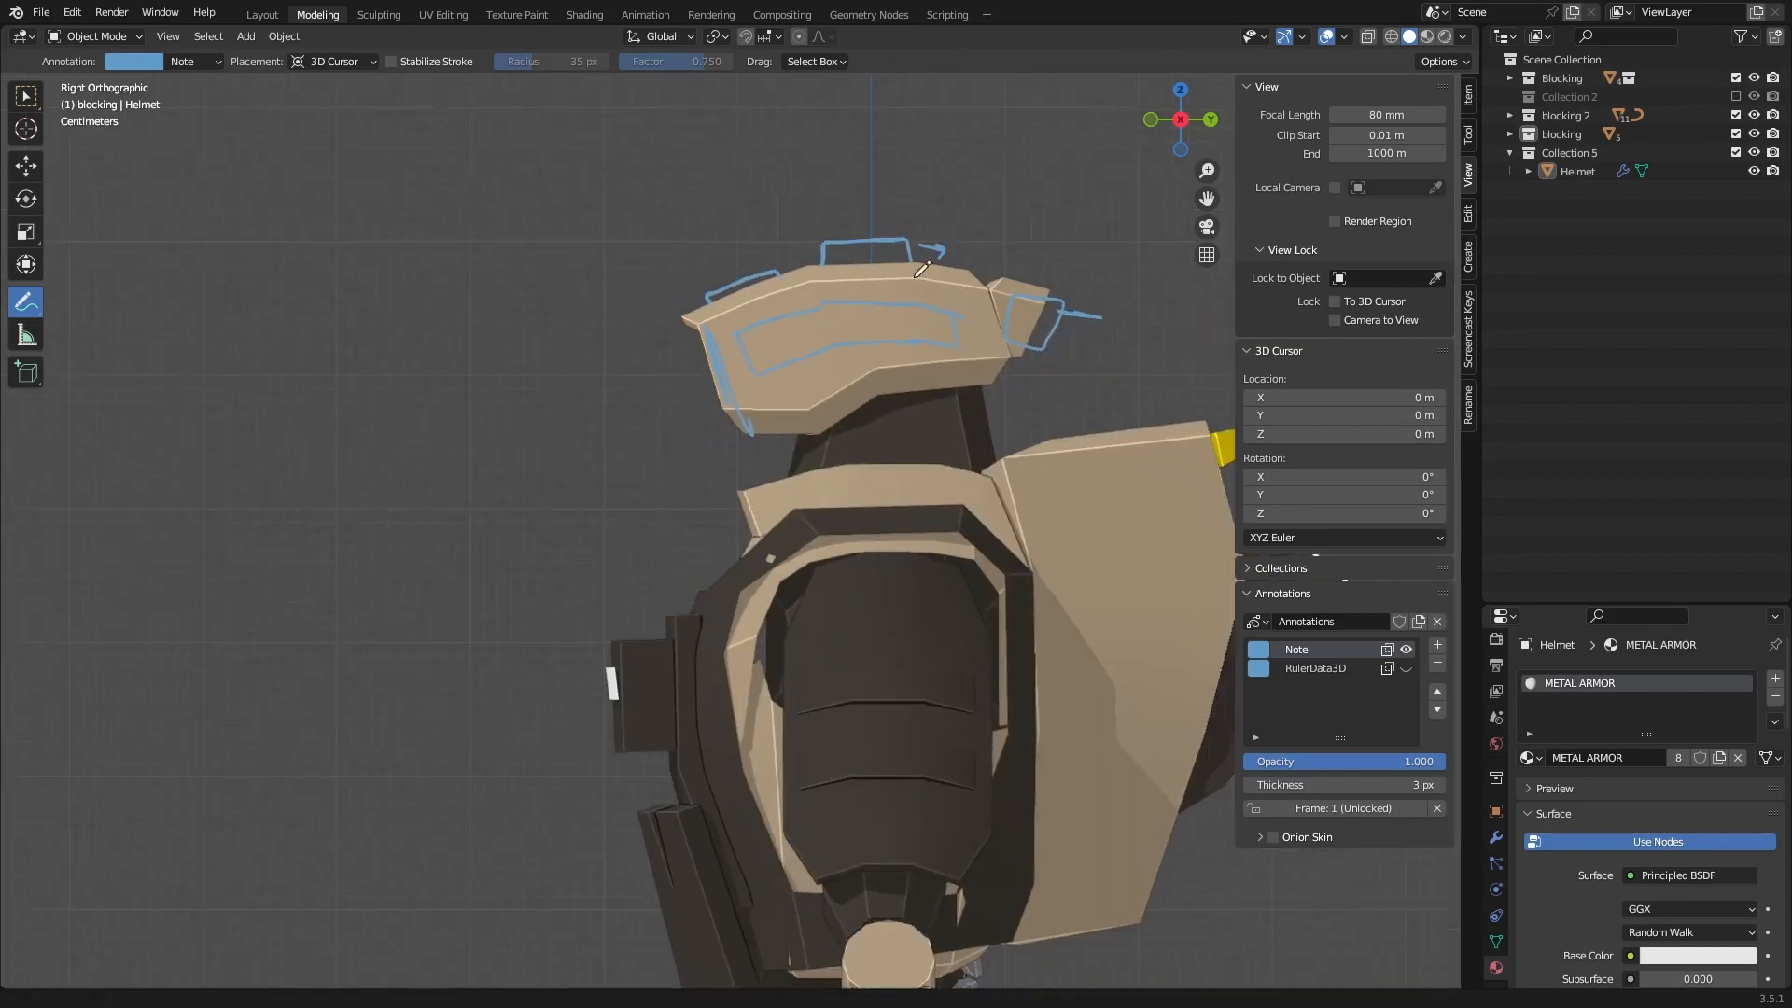
{"action": "mouse_move", "coordinate": [840, 245]}
{"action": "middle_mouse_down", "text": "shift"}
{"action": "mouse_move", "coordinate": [803, 225]}
{"action": "mouse_move", "coordinate": [851, 260]}
{"action": "middle_mouse_up", "text": "shift"}
{"action": "scroll", "coordinate": [852, 259], "scroll_direction": "up", "scroll_amount": 2}
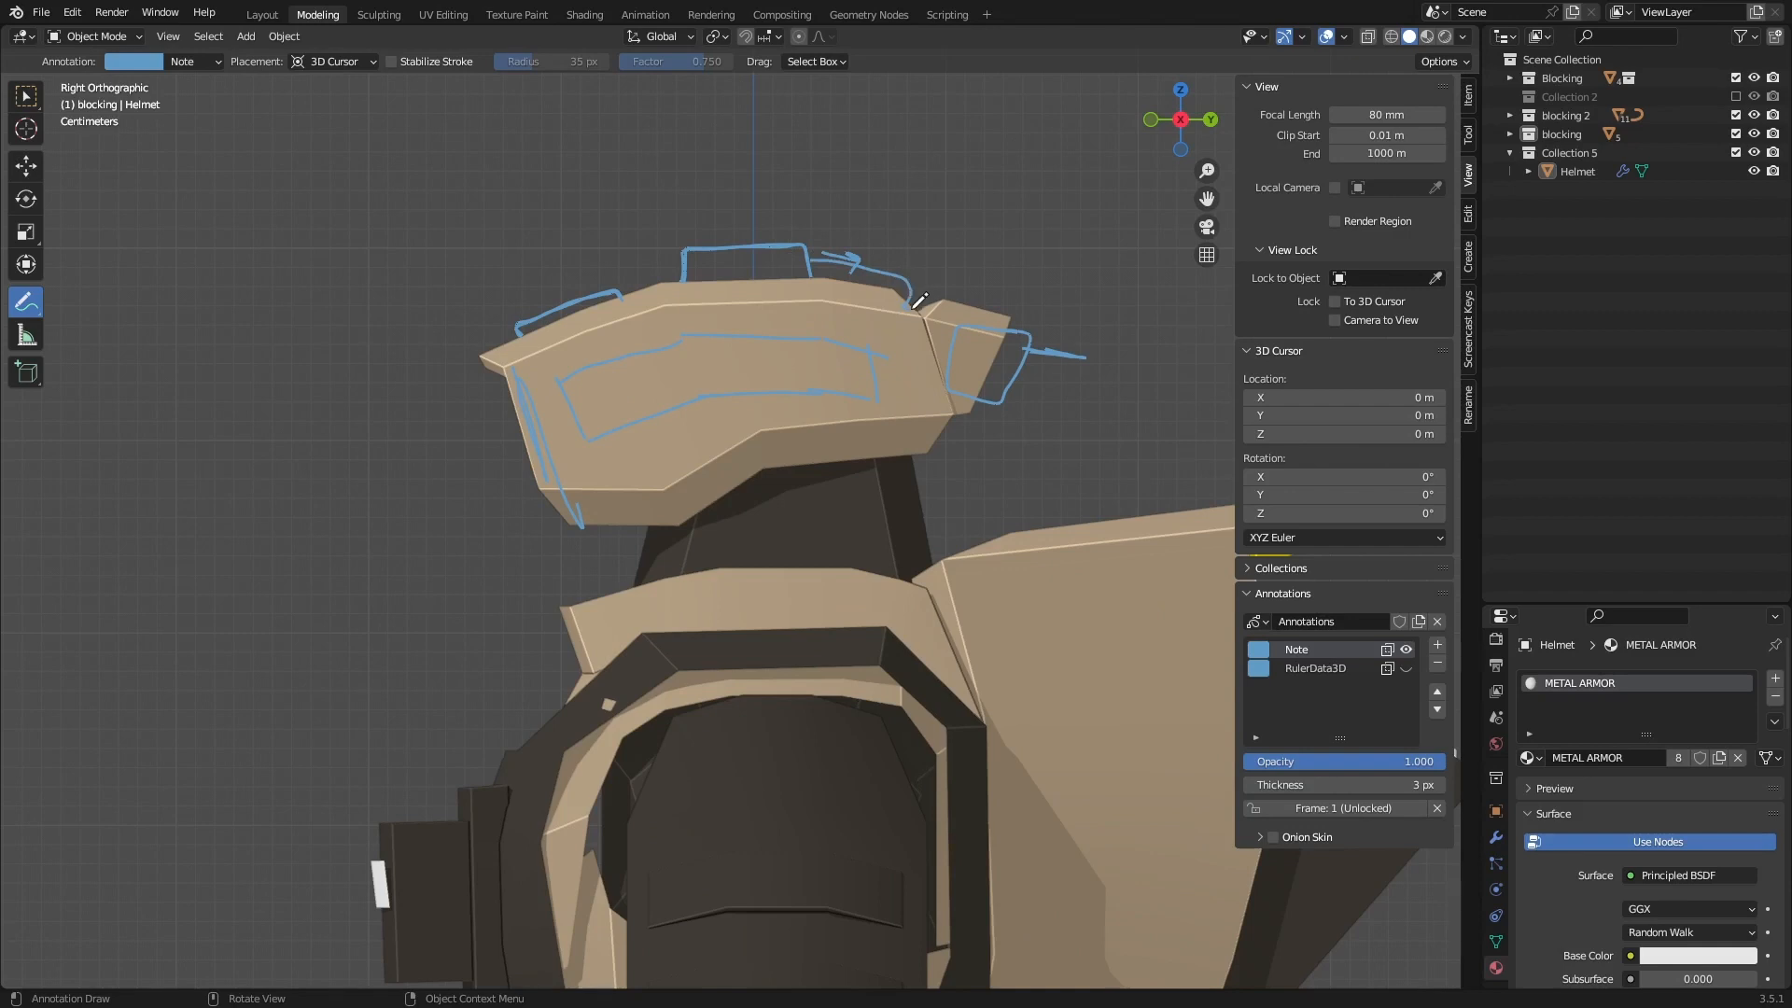
Step: Remove the Note annotation layer and add a plane mesh to Collection 5
{"action": "scroll", "coordinate": [912, 308], "scroll_direction": "down", "scroll_amount": 4}
{"action": "middle_click_drag", "start_coordinate": [878, 376], "coordinate": [846, 339], "text": "shift"}
{"action": "middle_click_drag", "start_coordinate": [691, 334], "coordinate": [781, 340]}
{"action": "scroll", "coordinate": [781, 339], "scroll_direction": "up", "scroll_amount": 4}
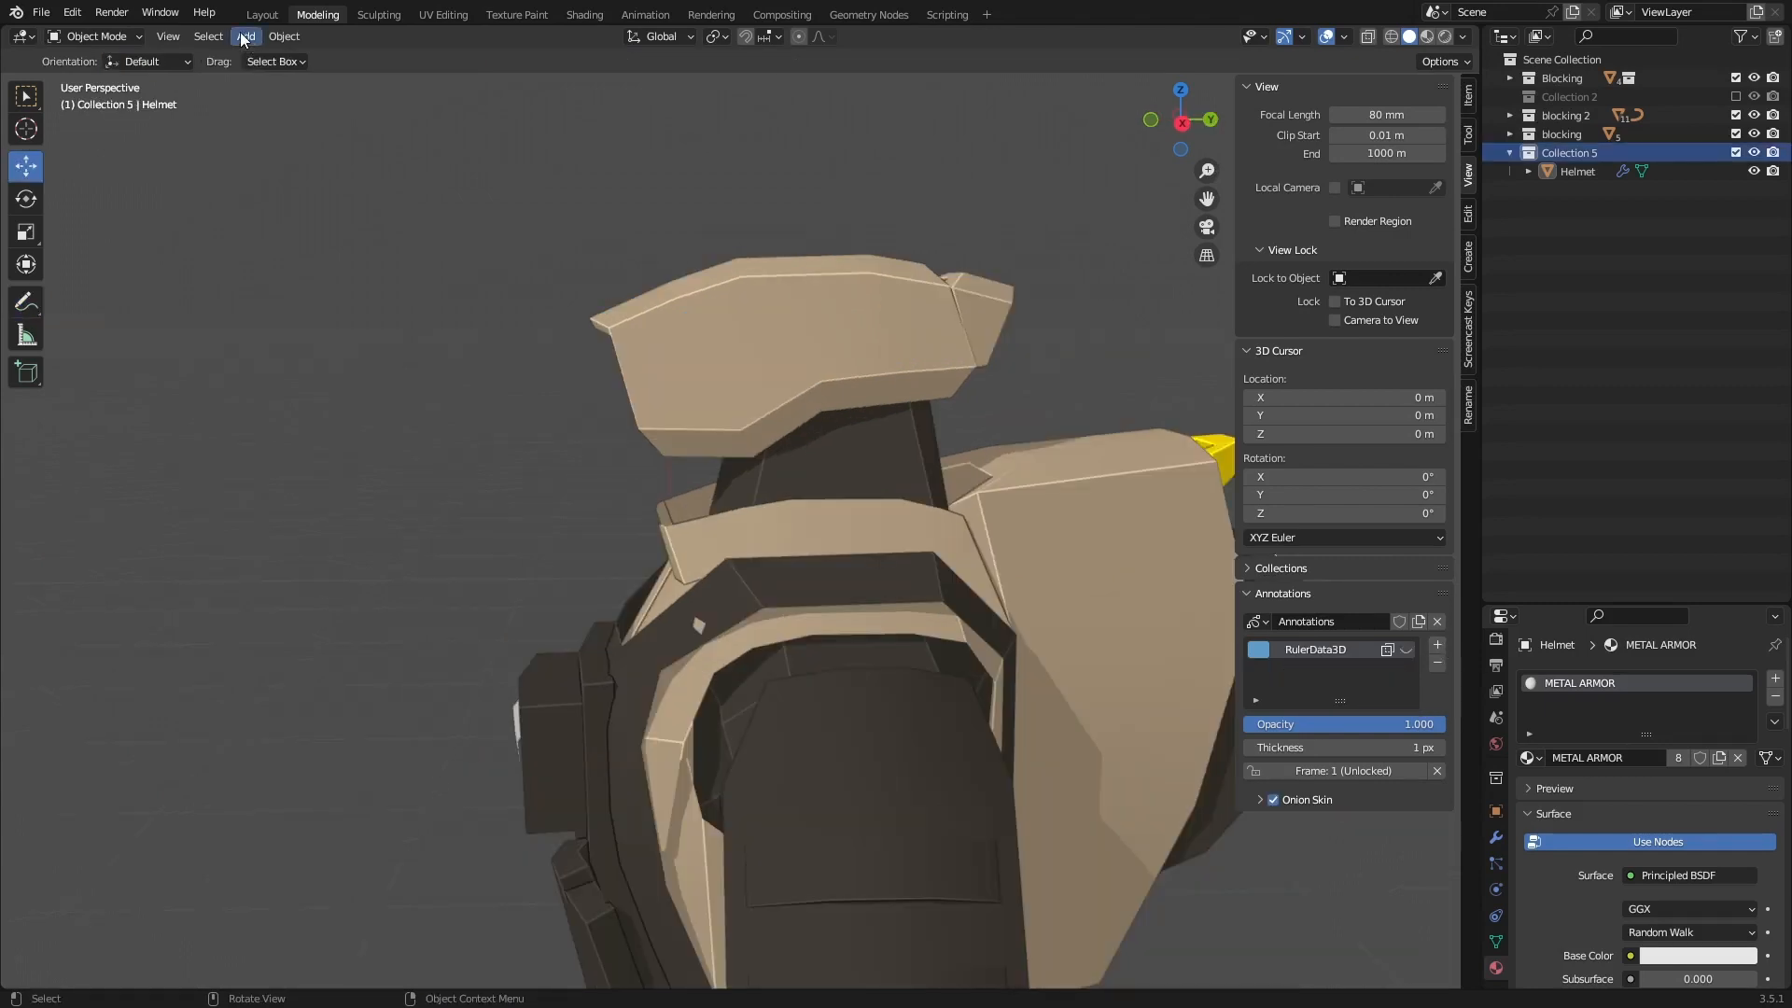
{"action": "left_click", "coordinate": [246, 37]}
{"action": "mouse_move", "coordinate": [280, 57]}
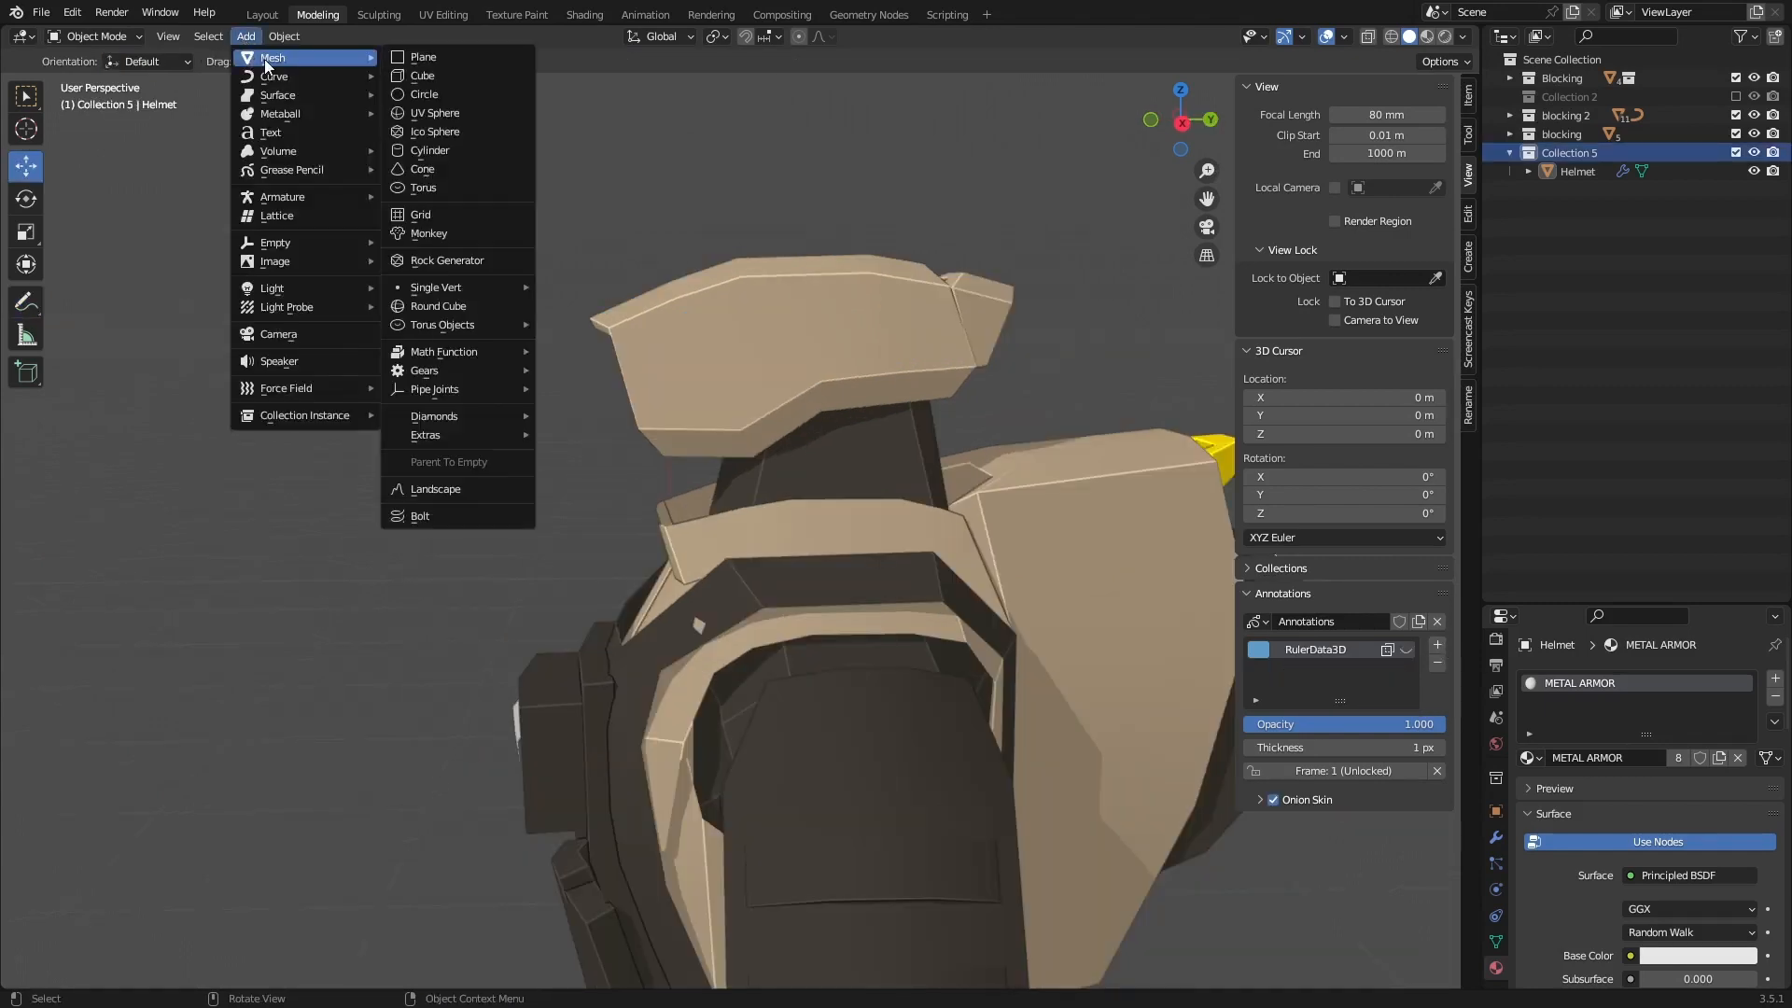
{"action": "left_click", "coordinate": [423, 64]}
Step: In Edit Mode, raise the new plane along Z by about 1.68 m and a further 0.18 m, up to the head
{"action": "scroll", "coordinate": [652, 420], "scroll_direction": "down", "scroll_amount": 7}
{"action": "middle_click_drag", "start_coordinate": [655, 422], "coordinate": [873, 560]}
{"action": "middle_click_drag", "start_coordinate": [887, 702], "coordinate": [957, 417], "text": "shift"}
{"action": "key", "text": "Tab"}
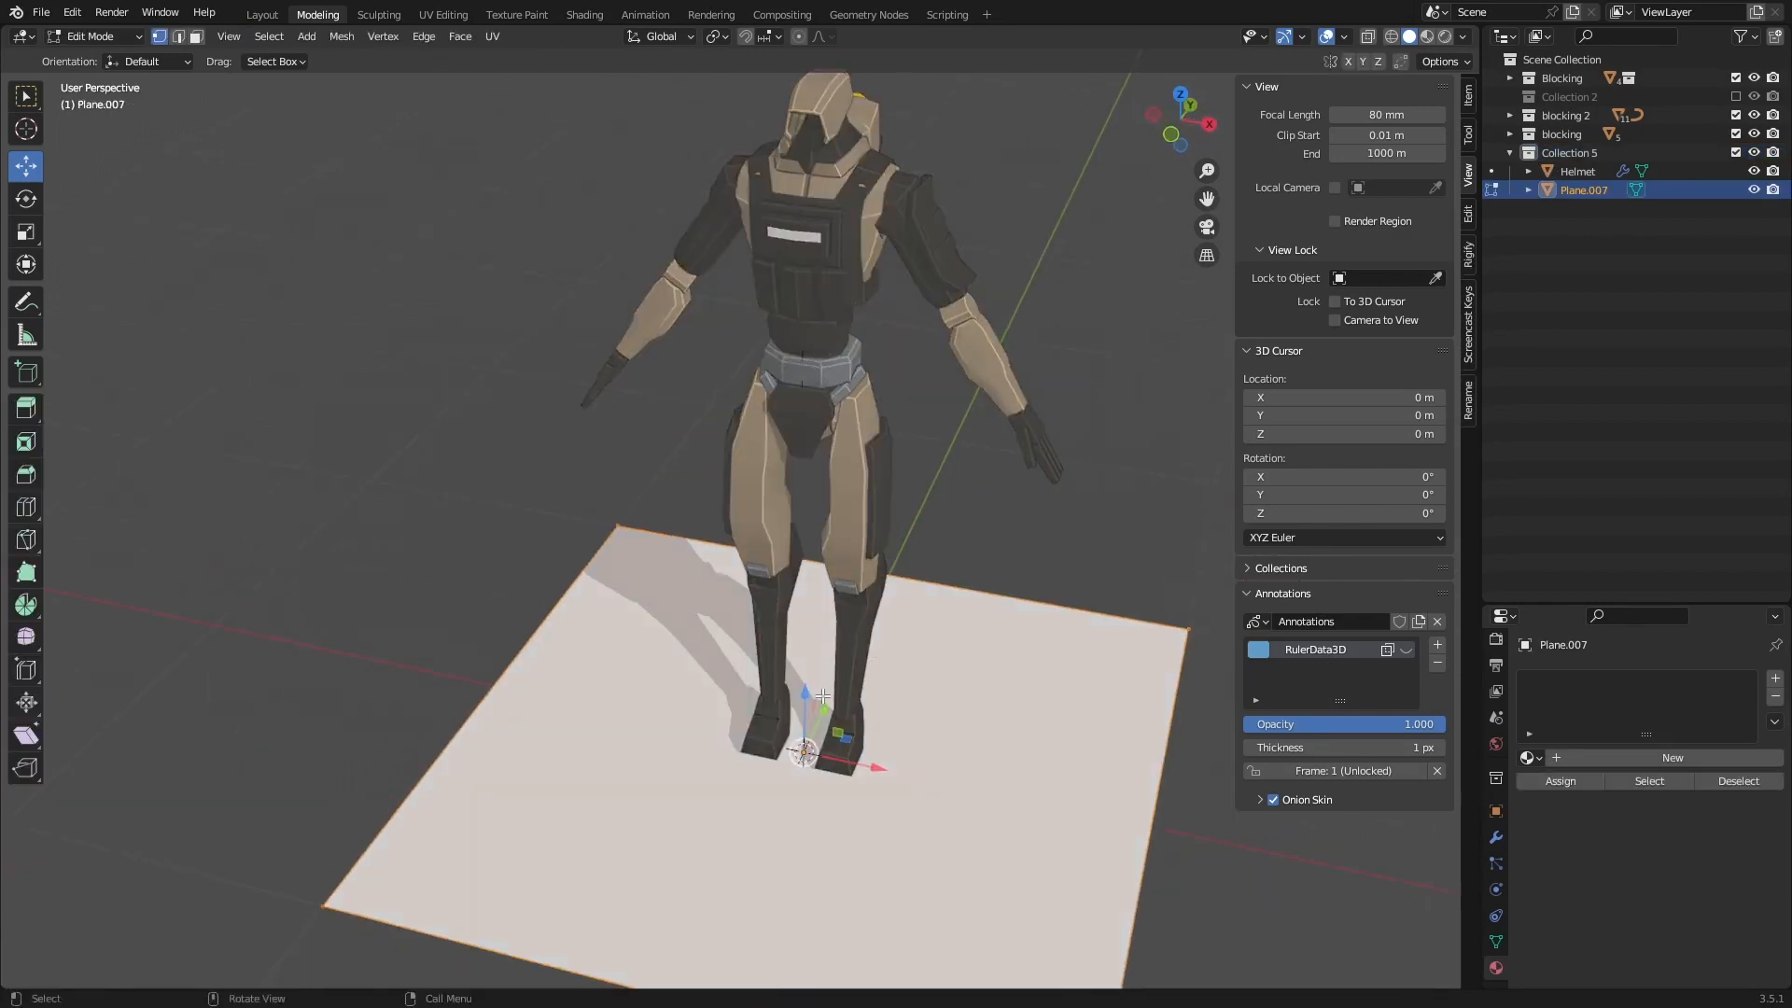
{"action": "left_click_drag", "start_coordinate": [806, 702], "coordinate": [811, 151]}
{"action": "scroll", "coordinate": [814, 280], "scroll_direction": "up", "scroll_amount": 2}
{"action": "middle_click_drag", "start_coordinate": [811, 154], "coordinate": [809, 241], "text": "shift"}
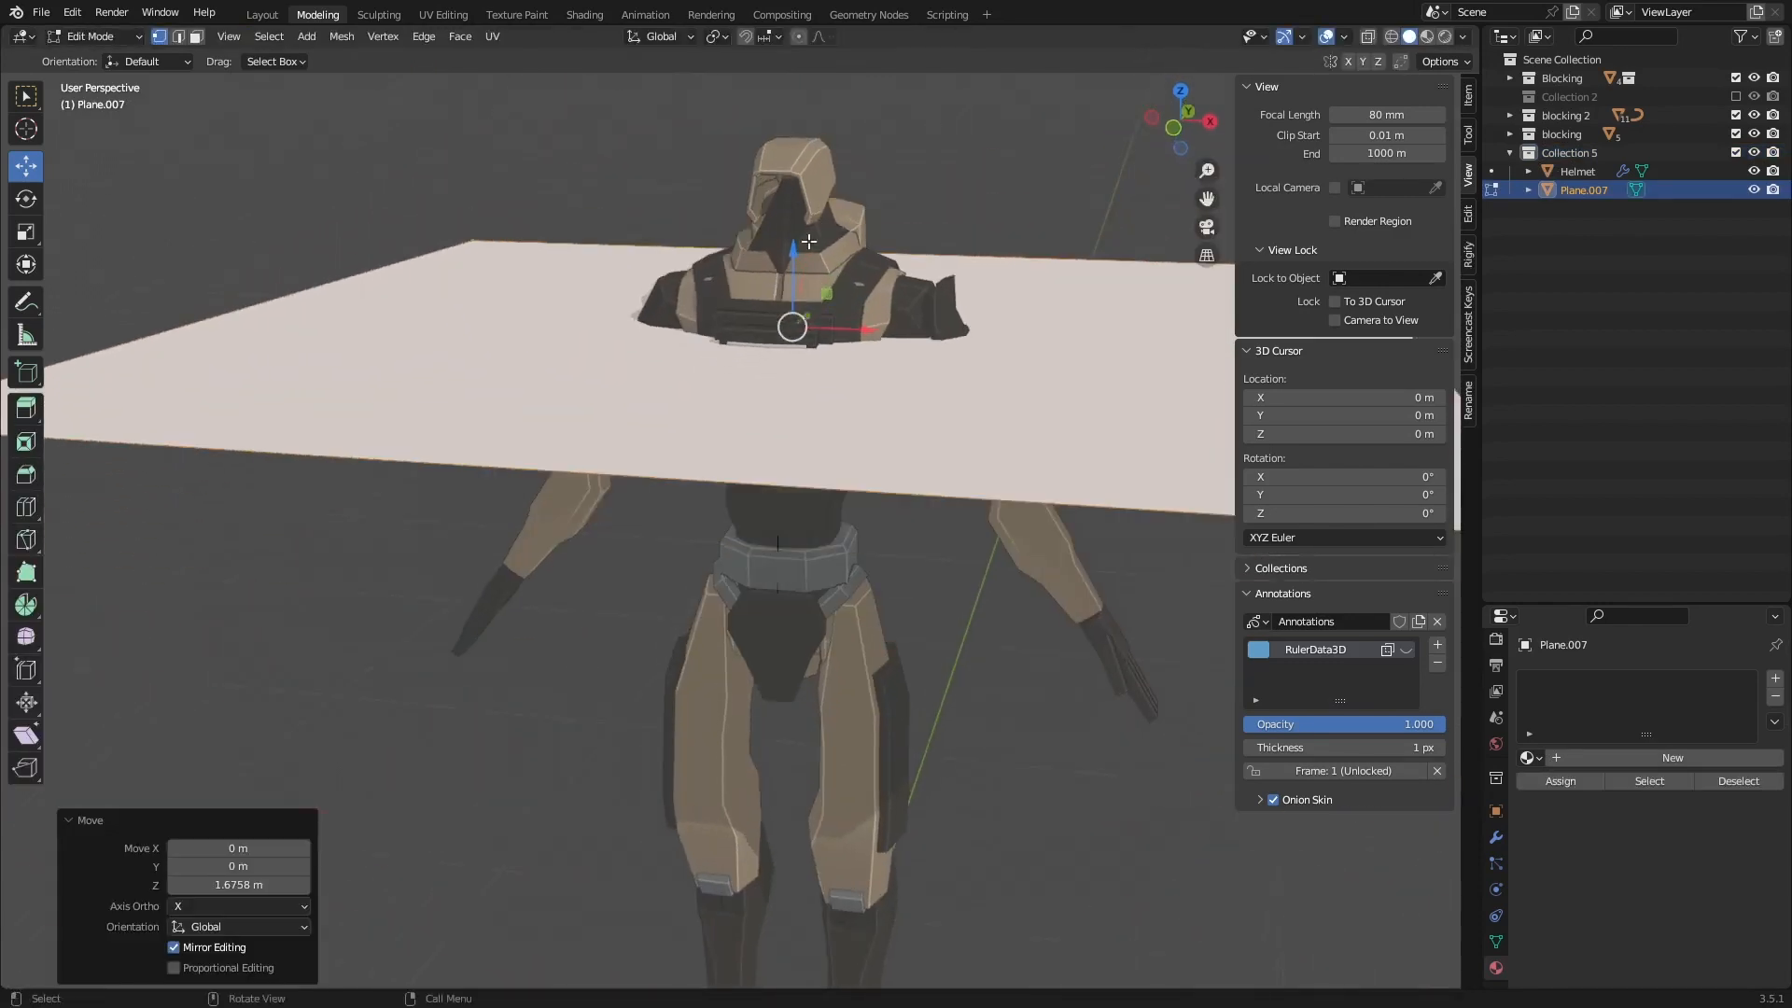
{"action": "left_click_drag", "start_coordinate": [808, 240], "coordinate": [810, 170]}
Step: Fit the plane against the helmet's side from the front view: shift it about 0.08 m along X, rotate it about 78.5° and scale it down
{"action": "left_click", "coordinate": [1173, 128]}
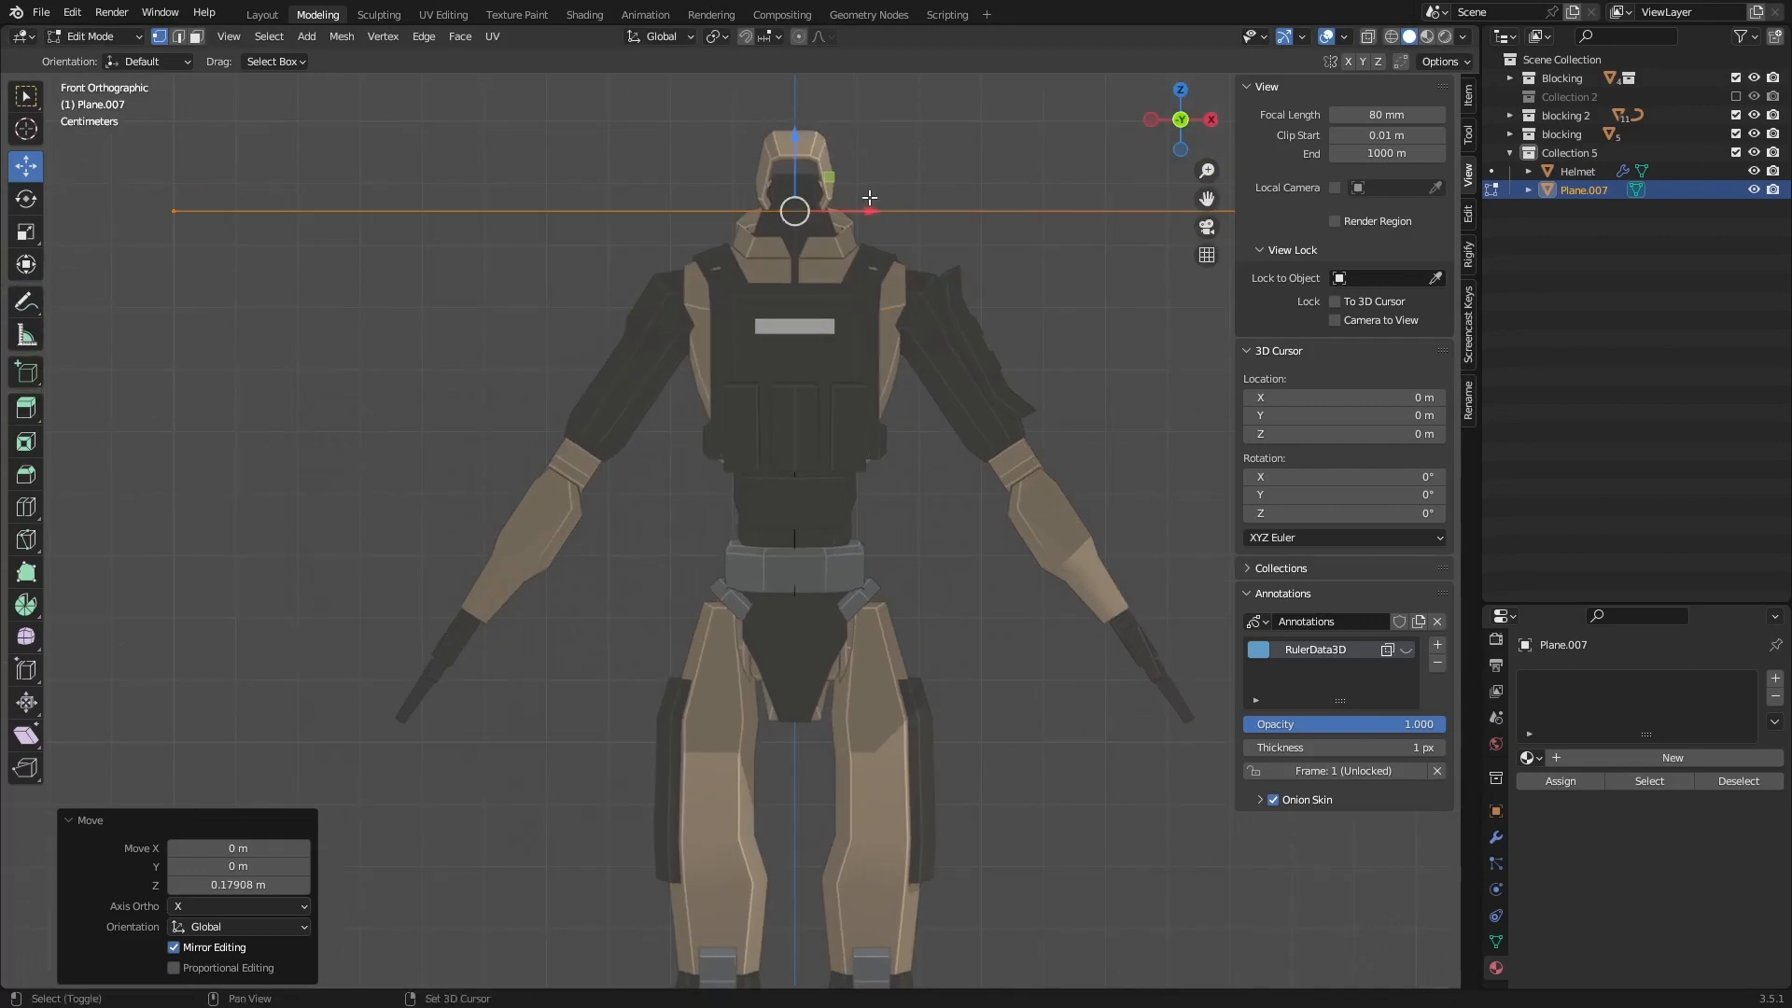
{"action": "left_click_drag", "start_coordinate": [850, 232], "coordinate": [902, 237]}
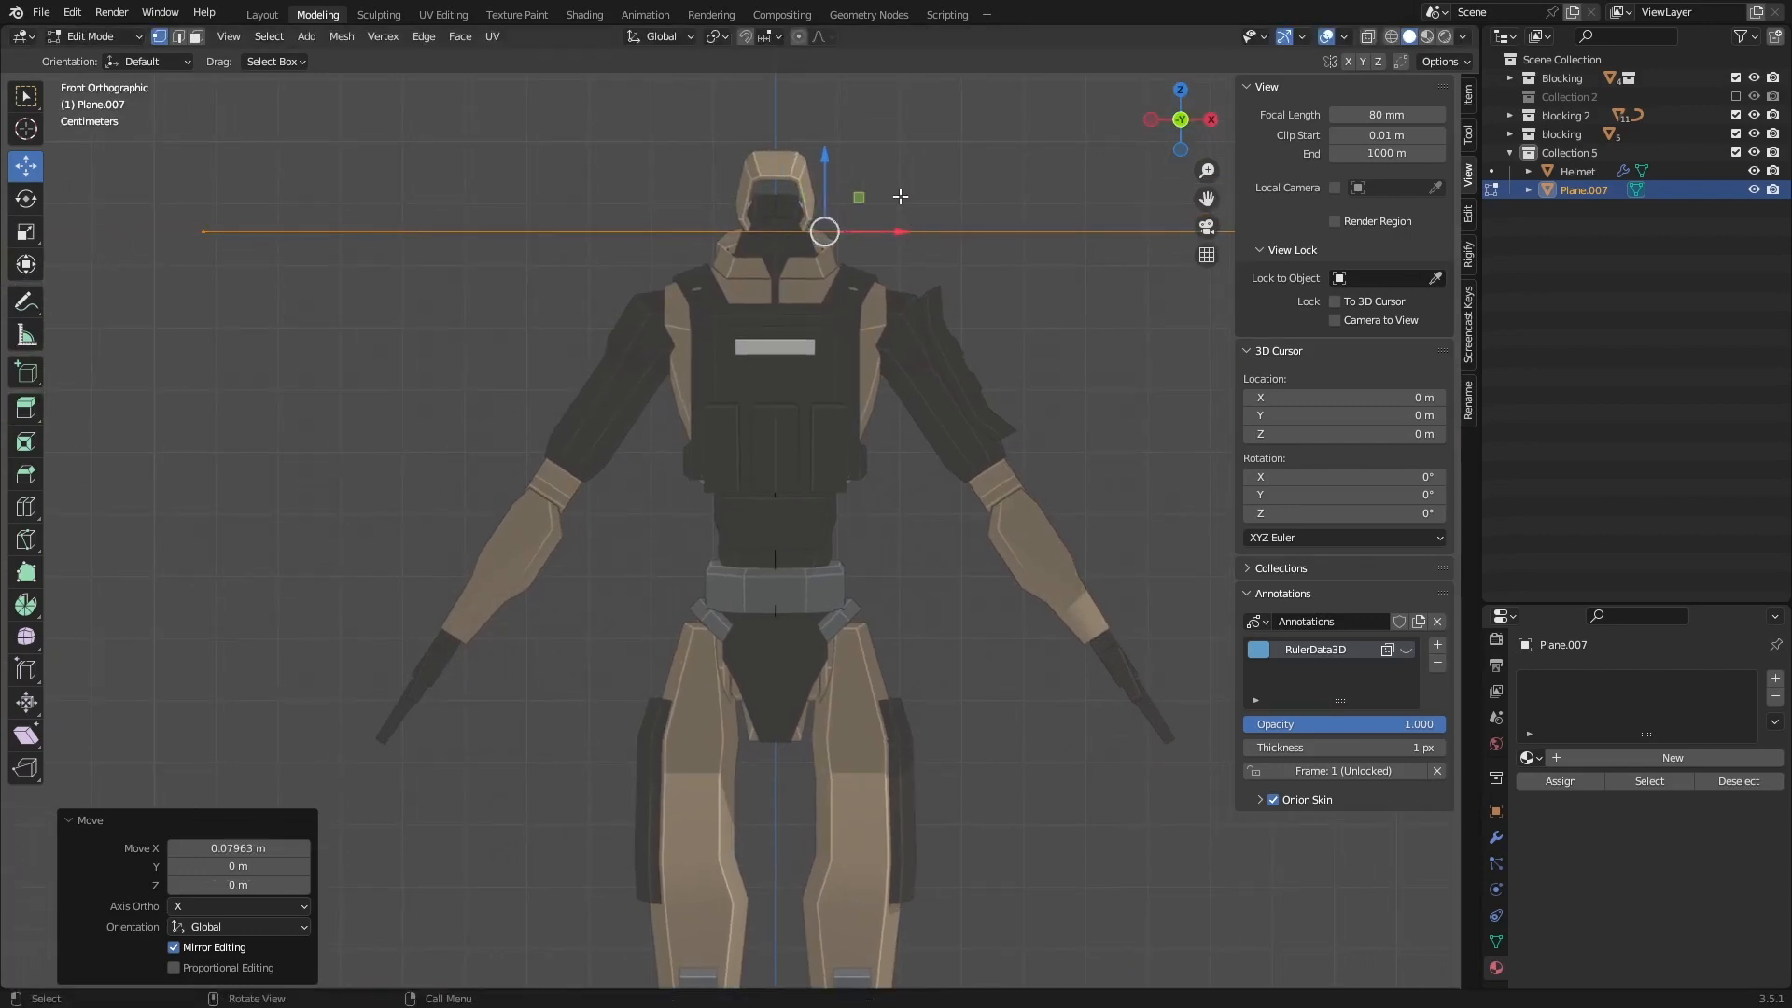
{"action": "key", "text": "r"}
{"action": "left_click", "coordinate": [920, 319]}
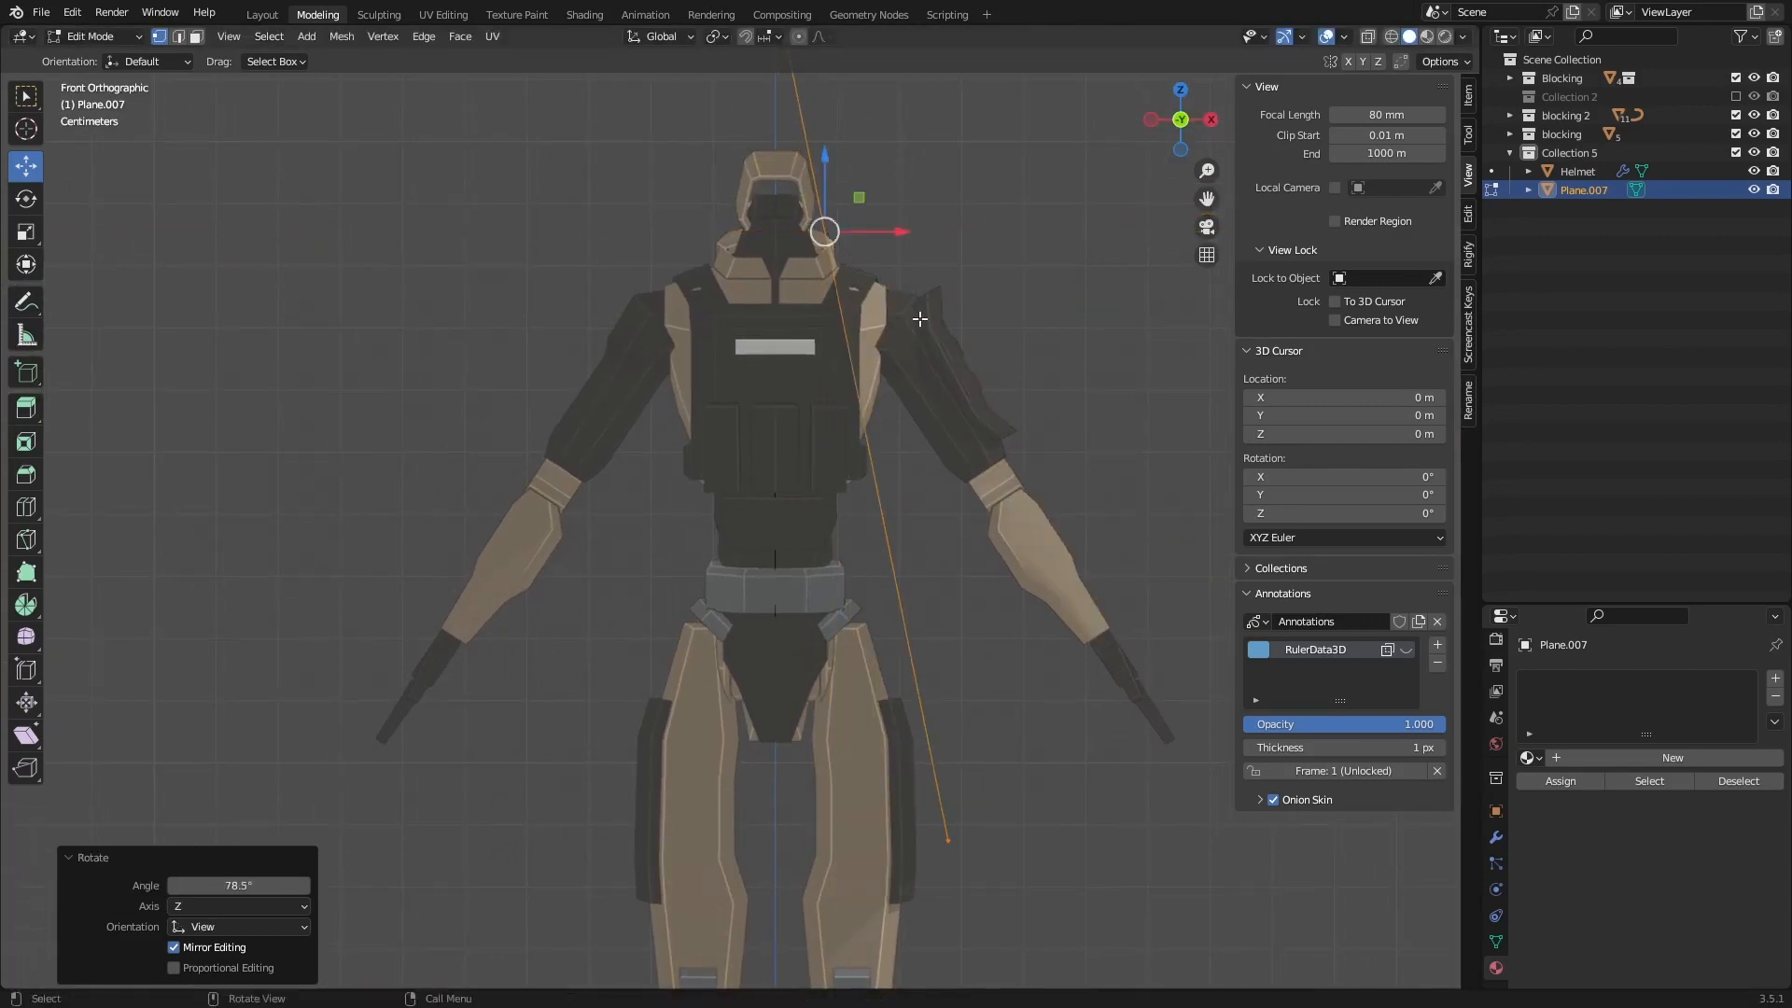
{"action": "key", "text": "s"}
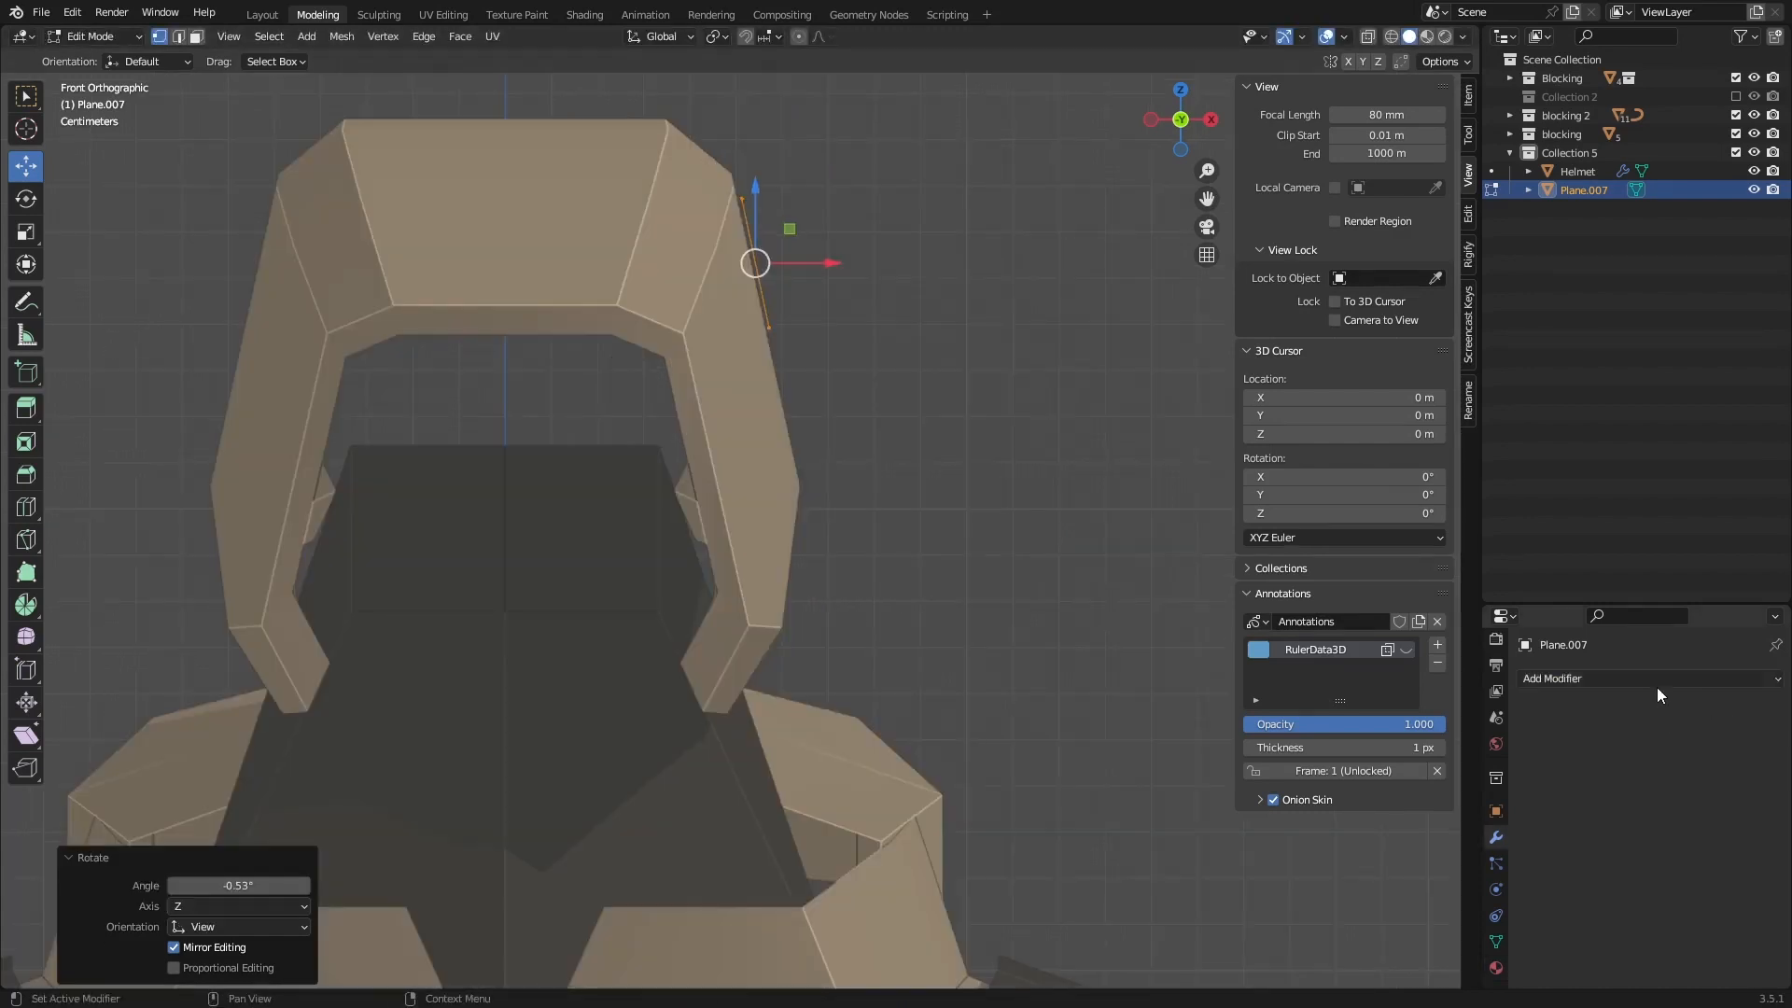
Step: Add a Mirror modifier to the plane across the X axis
{"action": "left_click", "coordinate": [1655, 682]}
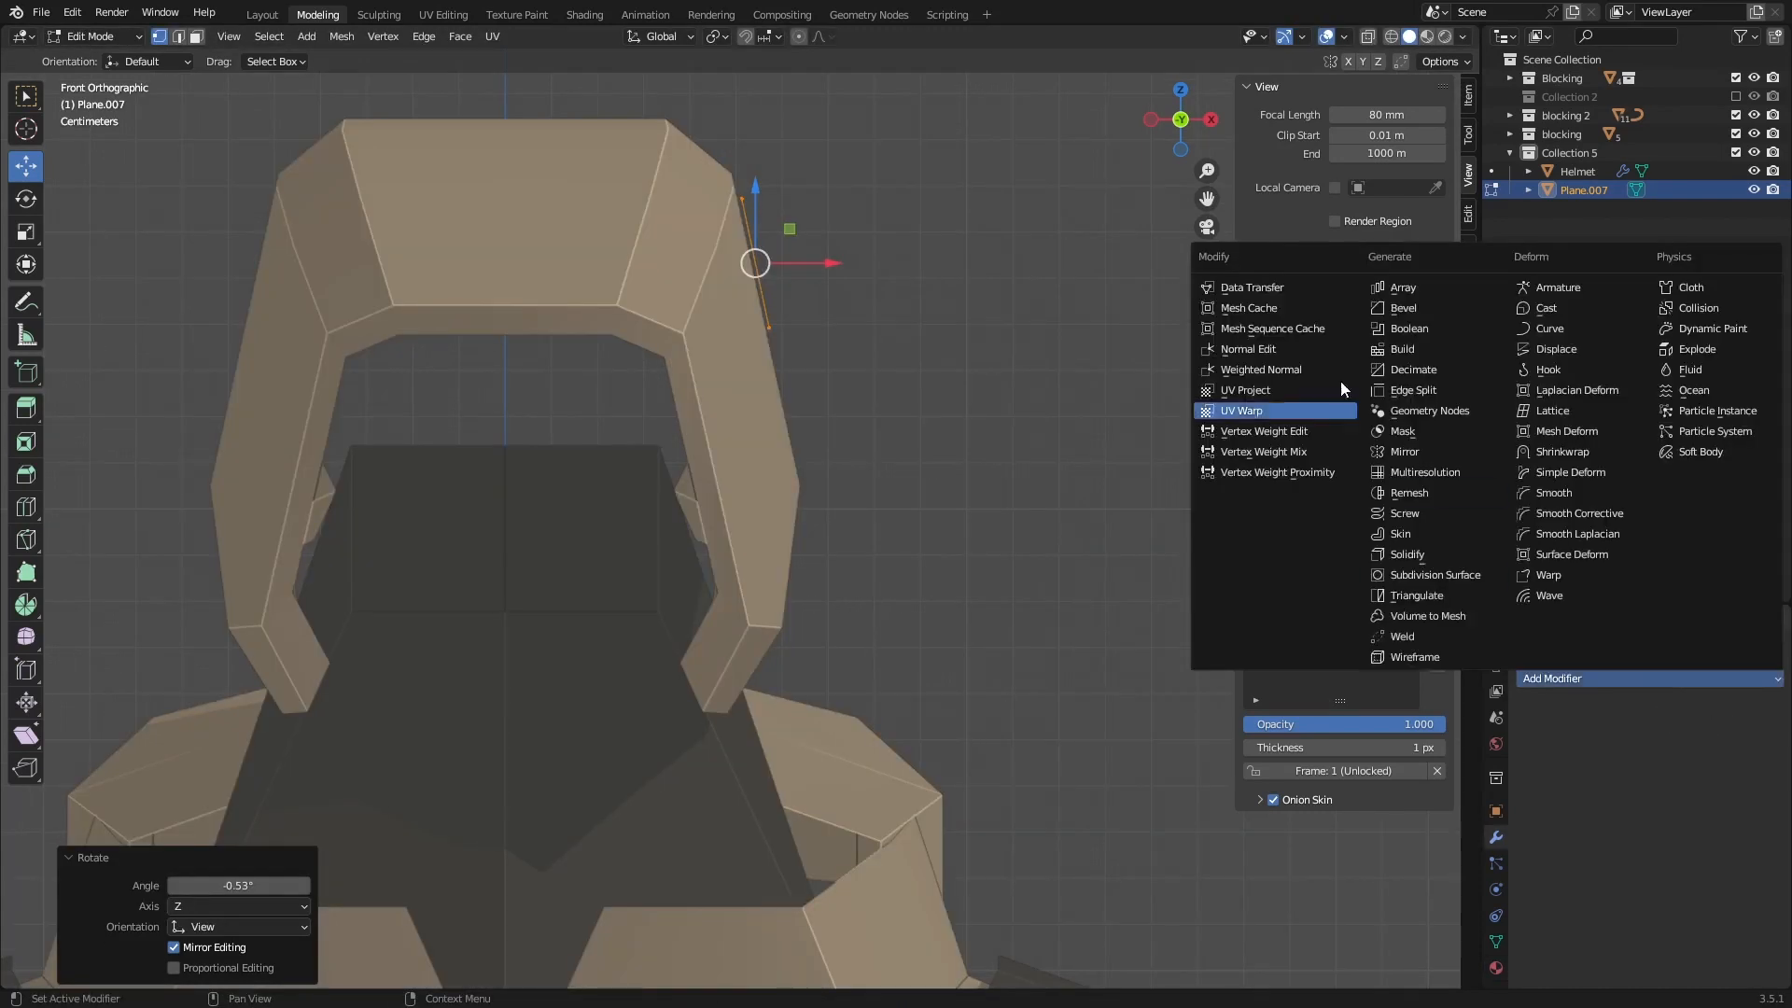
{"action": "left_click", "coordinate": [1421, 448]}
{"action": "middle_click_drag", "start_coordinate": [793, 280], "coordinate": [1066, 136]}
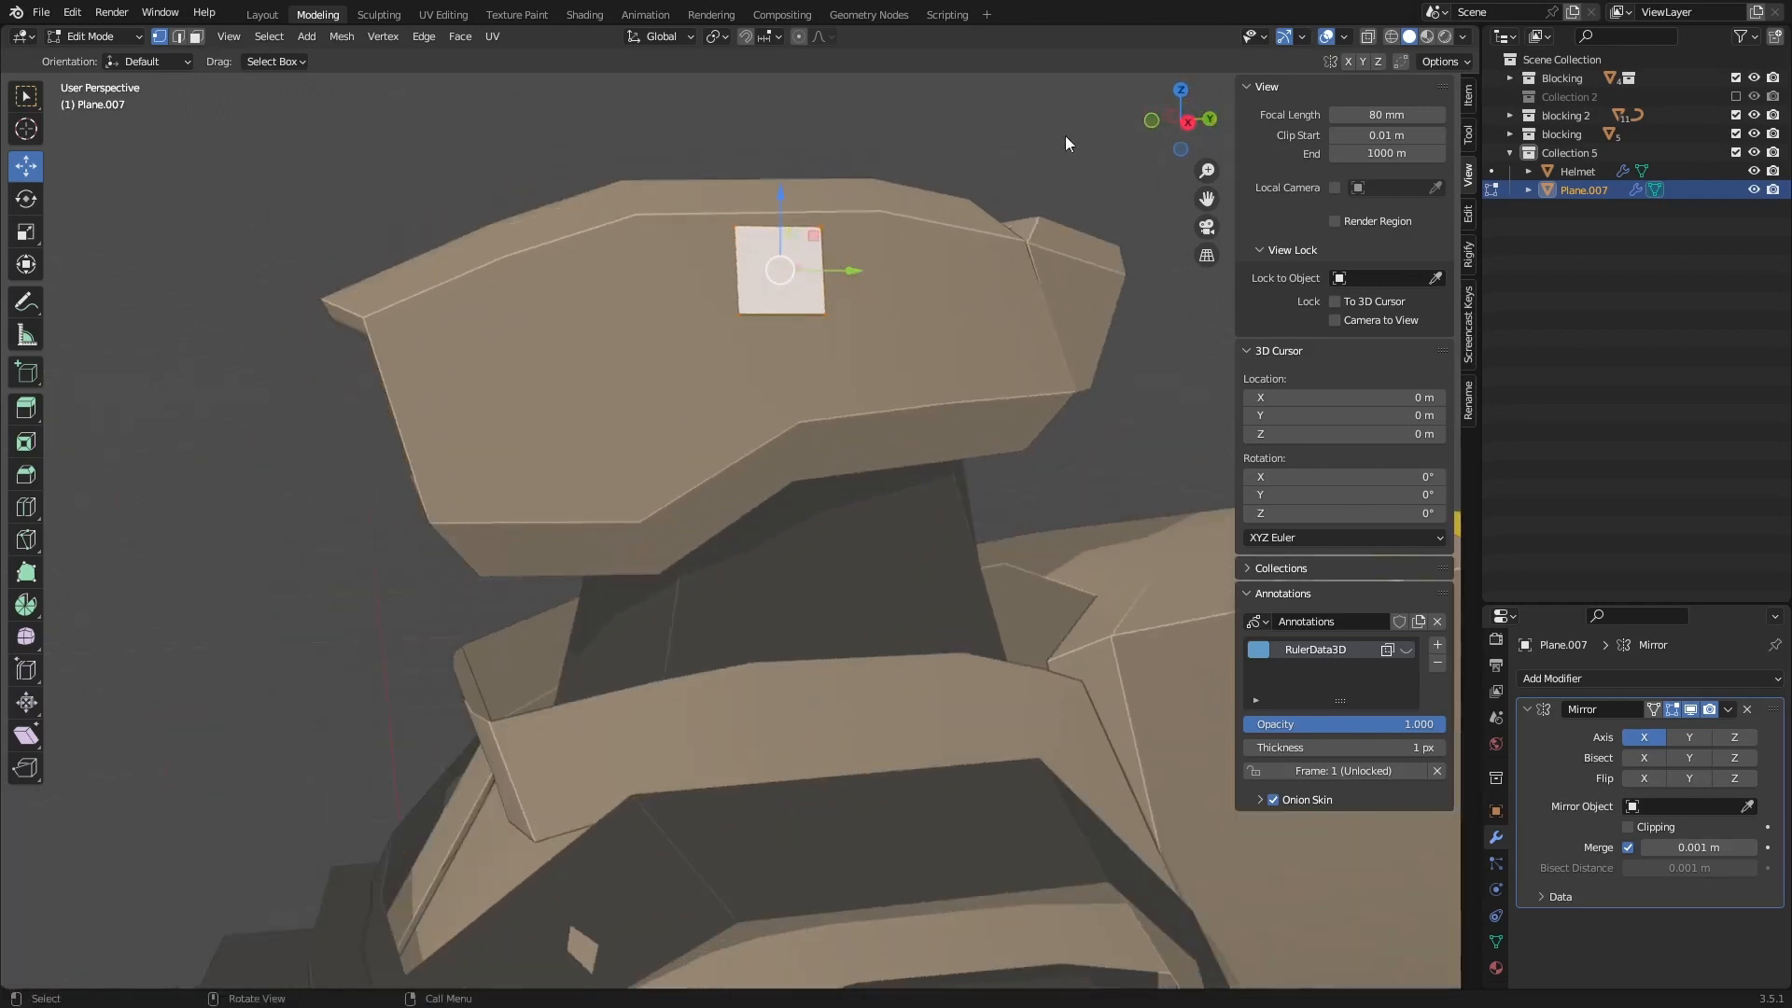
Step: Reposition the plane on the helmet's side: about -0.004 m along Y, slightly down along Z, and adjusted along X against the surface
{"action": "left_click", "coordinate": [1188, 123]}
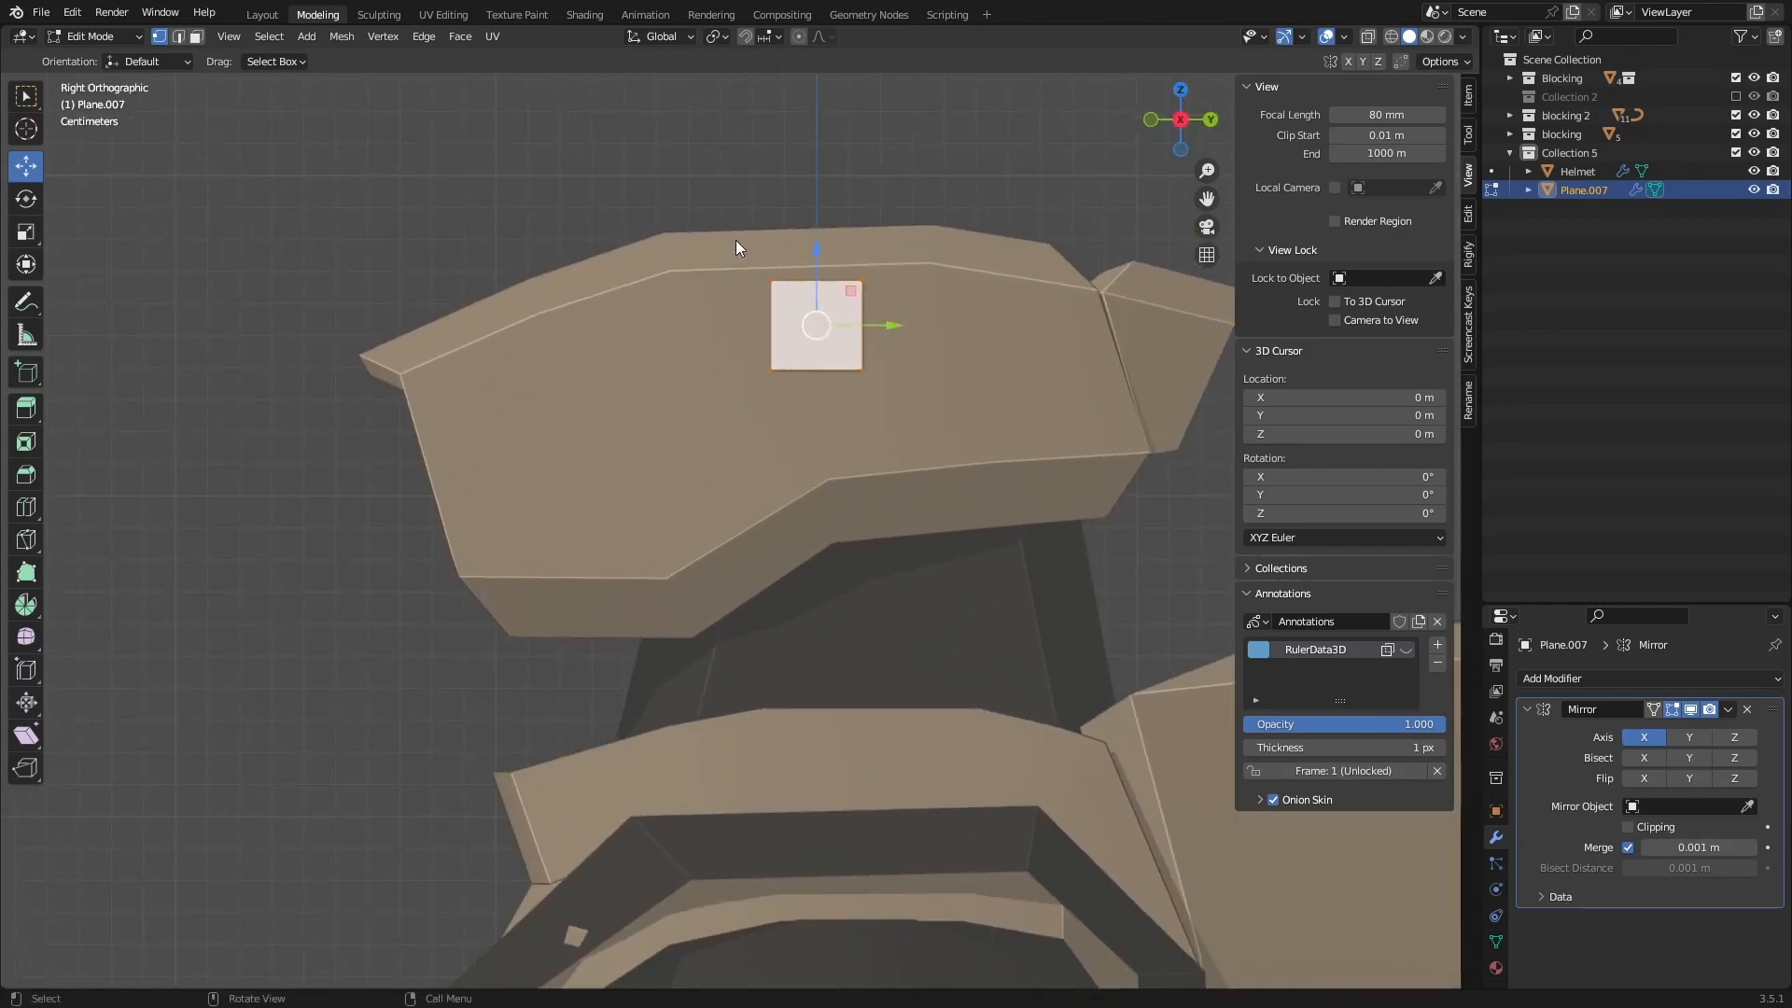
{"action": "key", "text": "g"}
{"action": "key", "text": "y"}
{"action": "left_click", "coordinate": [805, 253]}
{"action": "key", "text": "g"}
{"action": "key", "text": "z"}
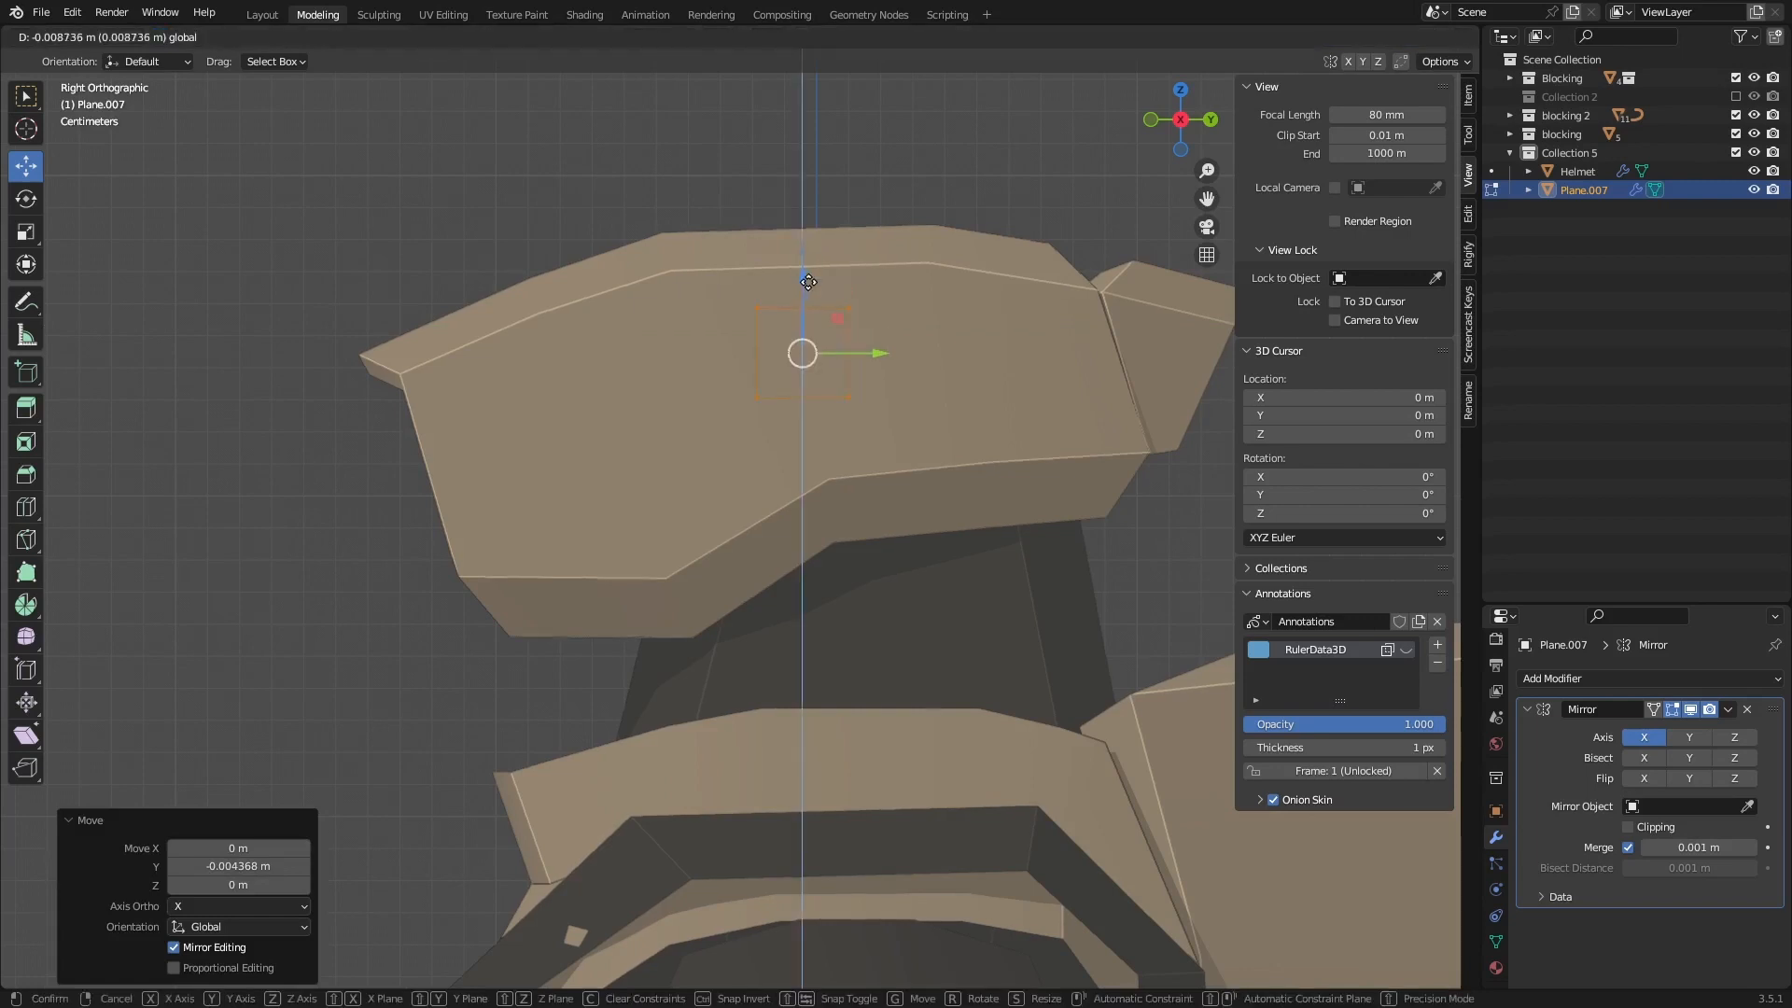
{"action": "left_click", "coordinate": [808, 282]}
{"action": "middle_click_drag", "start_coordinate": [831, 348], "coordinate": [759, 331]}
{"action": "key", "text": "g"}
{"action": "key", "text": "x"}
{"action": "left_click", "coordinate": [913, 351]}
Step: Select the plane's front vertices and move them rearward along Y to narrow the plane
{"action": "left_click_drag", "start_coordinate": [736, 278], "coordinate": [812, 443]}
{"action": "left_click", "coordinate": [1162, 121]}
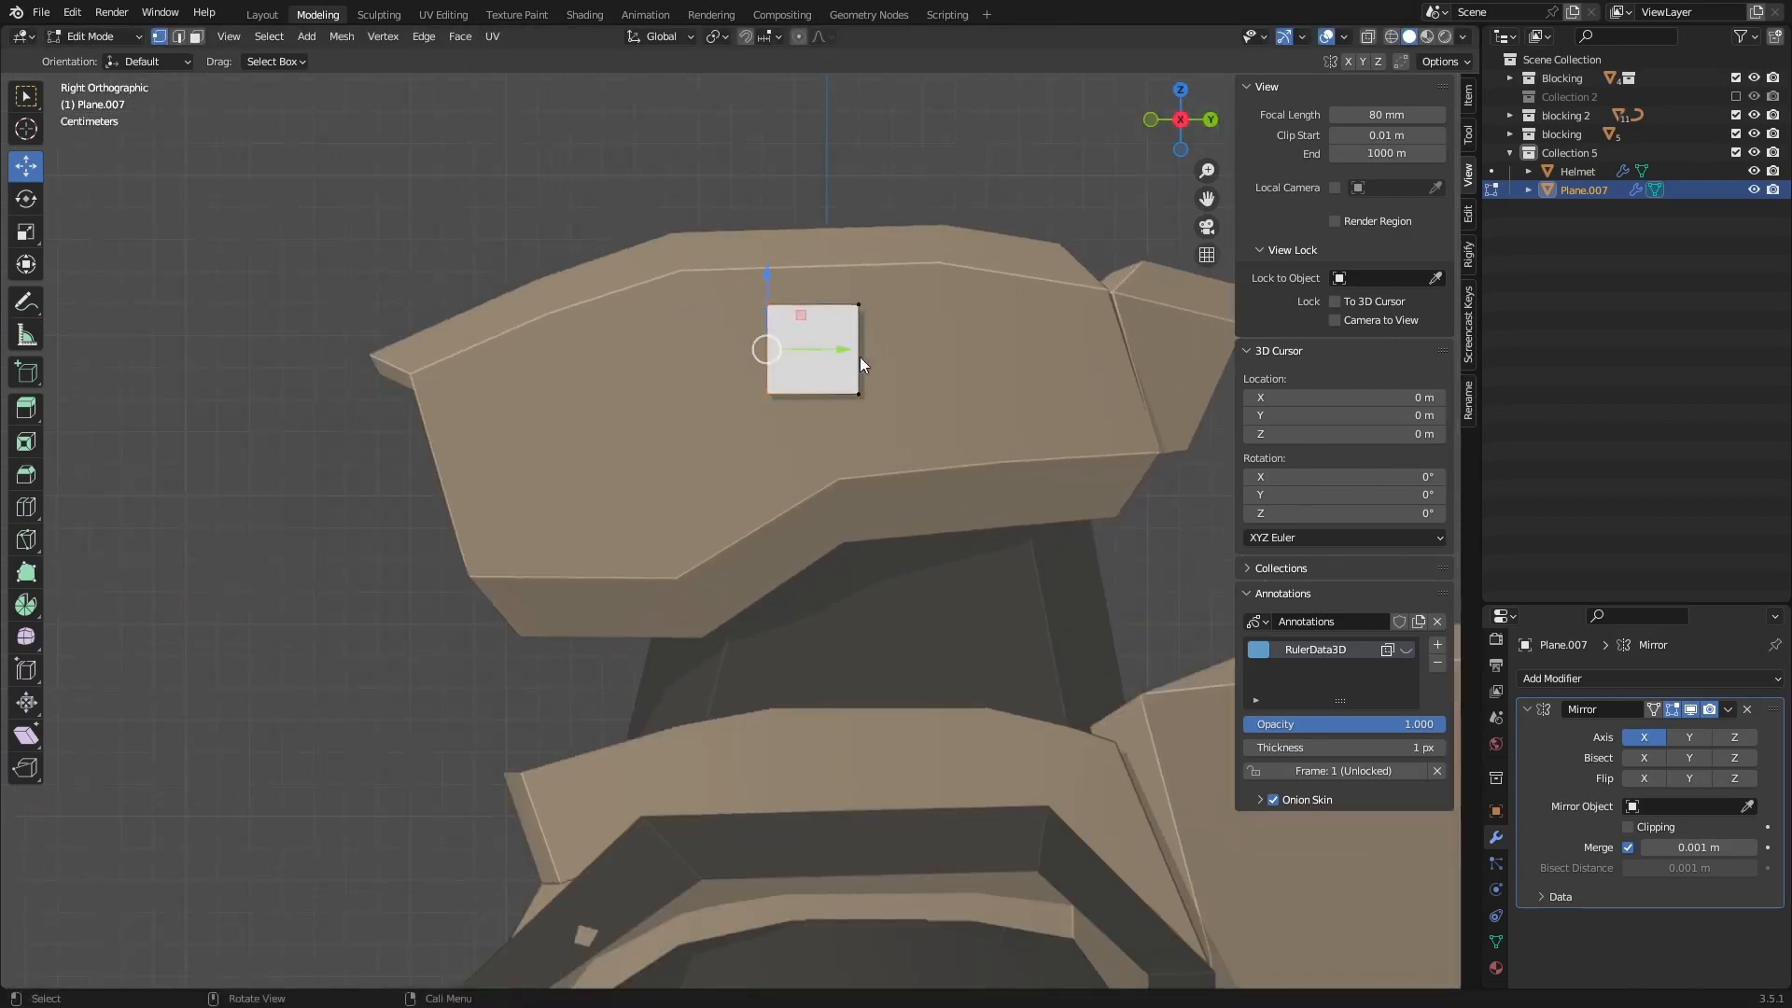
{"action": "mouse_move", "coordinate": [847, 347]}
{"action": "left_mouse_down"}
{"action": "mouse_move", "coordinate": [784, 348]}
{"action": "mouse_move", "coordinate": [876, 358]}
{"action": "left_mouse_up"}
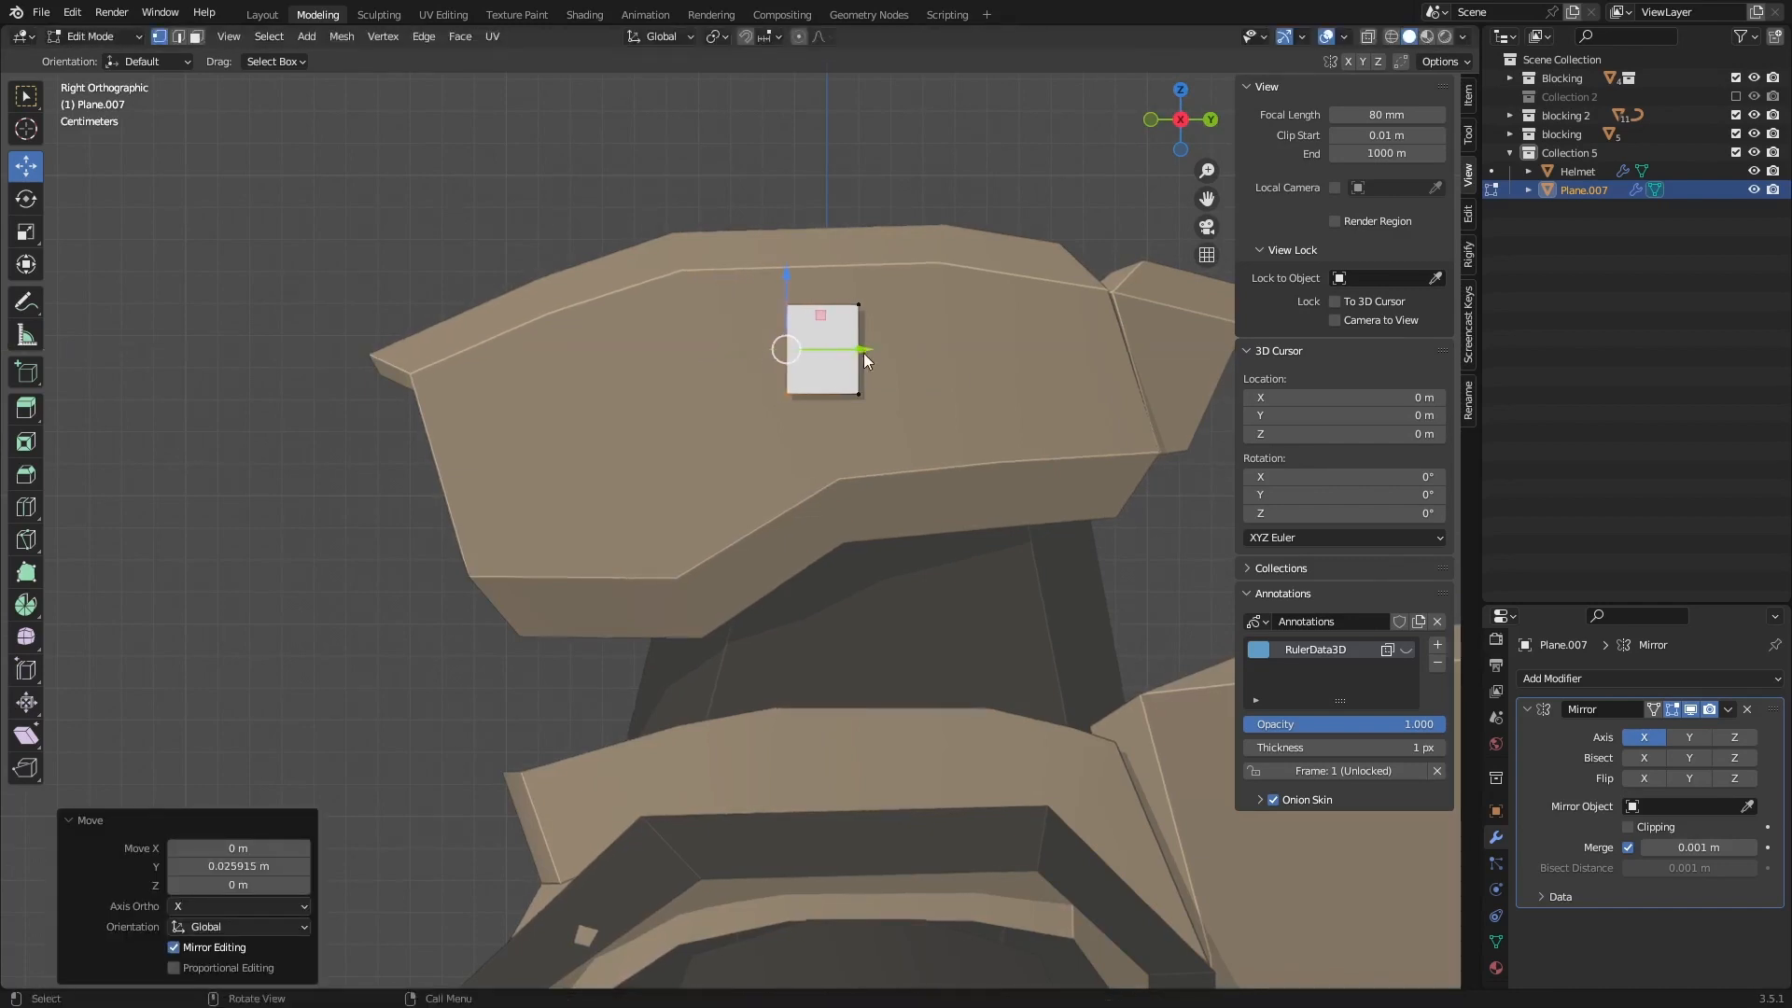
Step: Enable the Wireframe overlay in the viewport so the helmet's edges are drawn
{"action": "left_click", "coordinate": [1344, 37]}
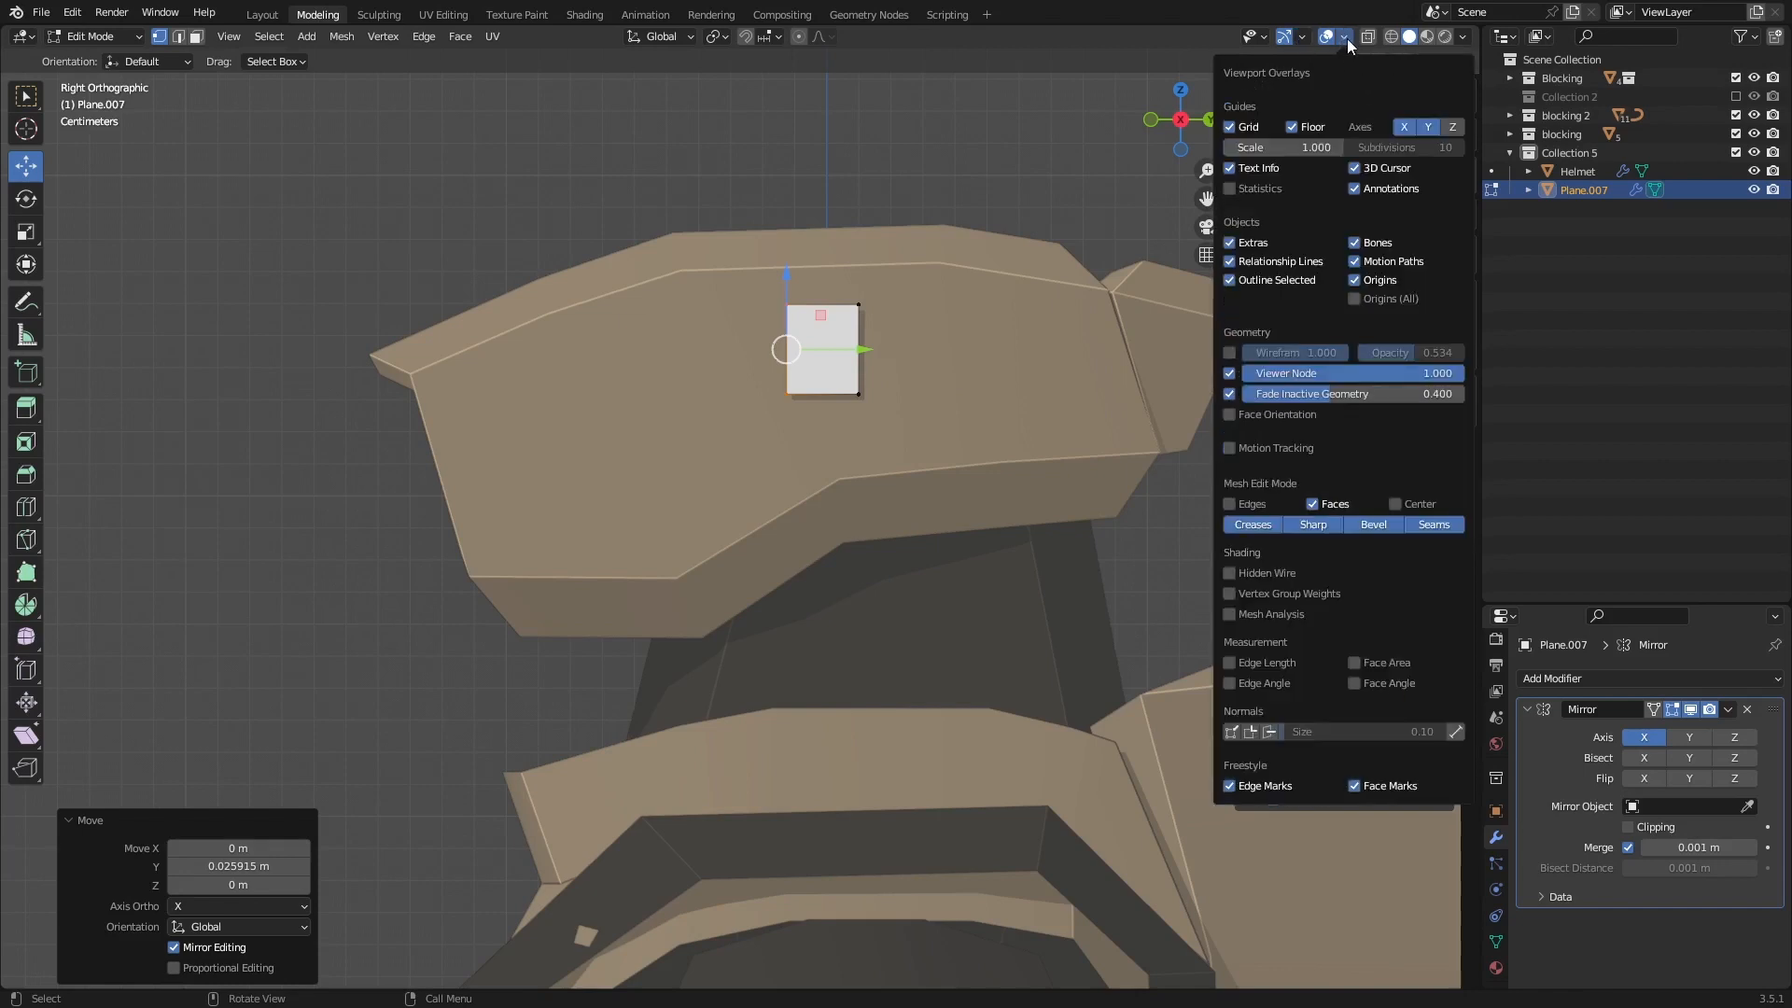
{"action": "left_click", "coordinate": [1229, 353]}
{"action": "key", "text": "n"}
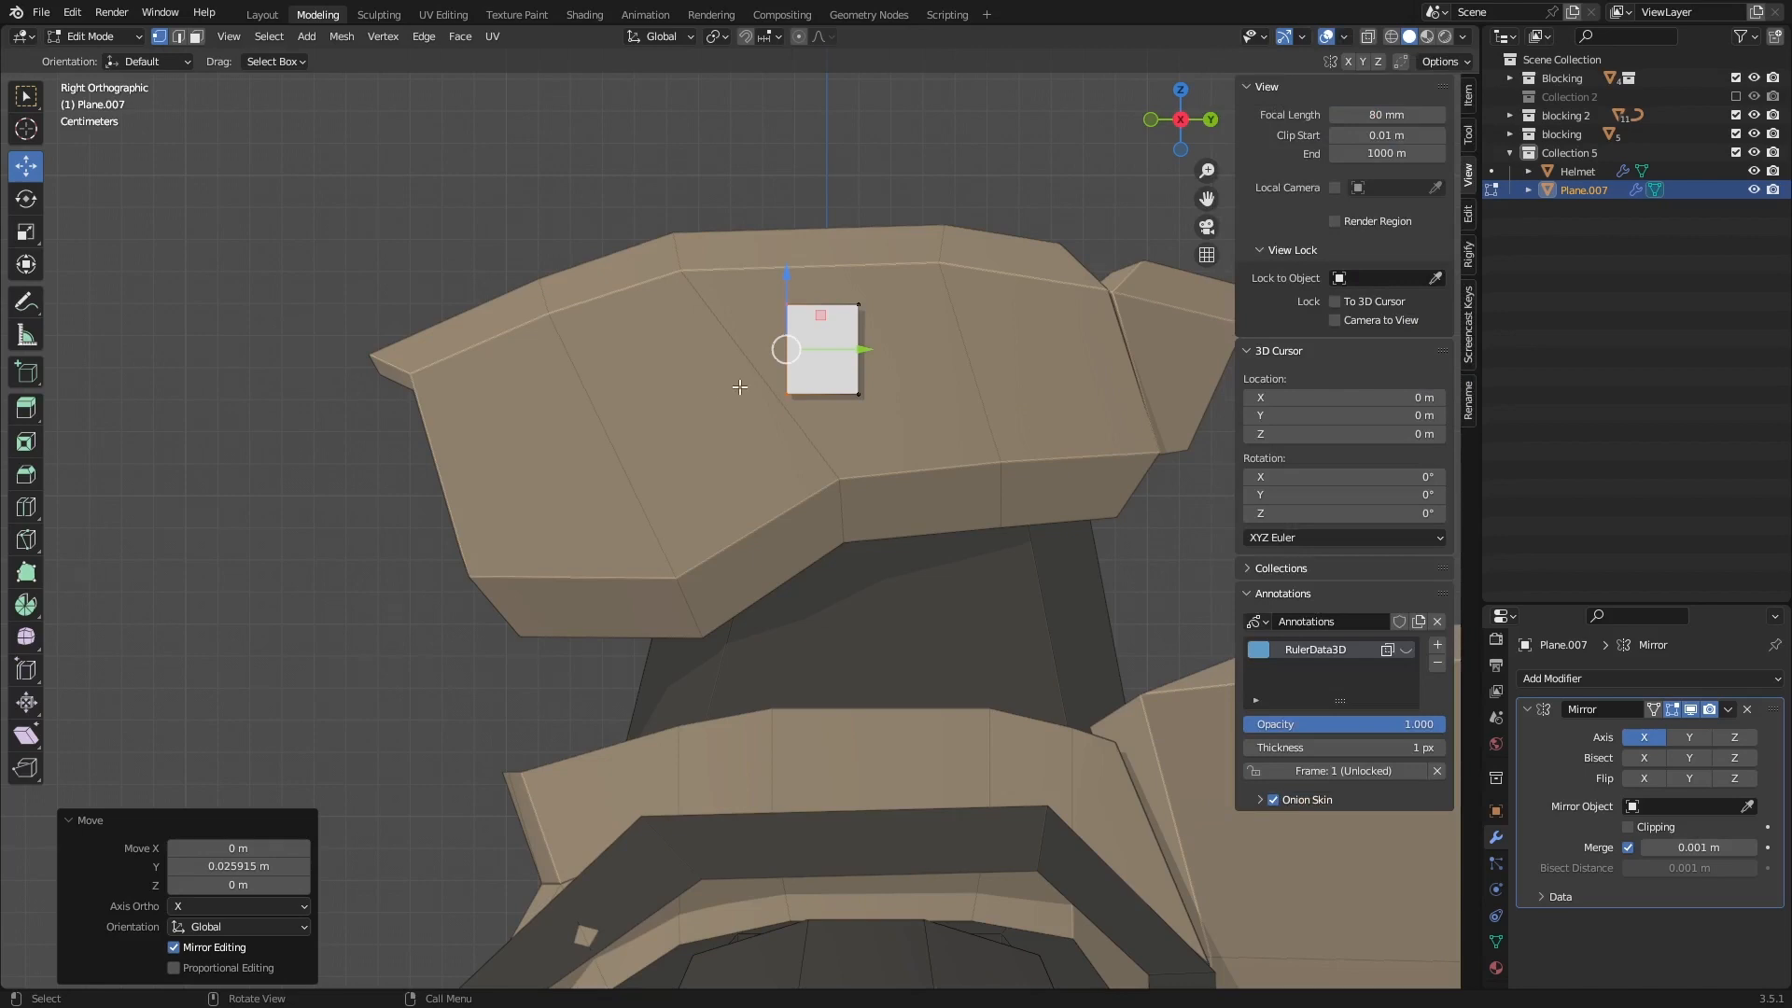
Step: Widen the plane by moving its front vertices slightly forward and its rear vertices about 0.0275 m rearward along Y
{"action": "middle_click_drag", "start_coordinate": [739, 388], "coordinate": [790, 348]}
{"action": "scroll", "coordinate": [793, 382], "scroll_direction": "up", "scroll_amount": 3}
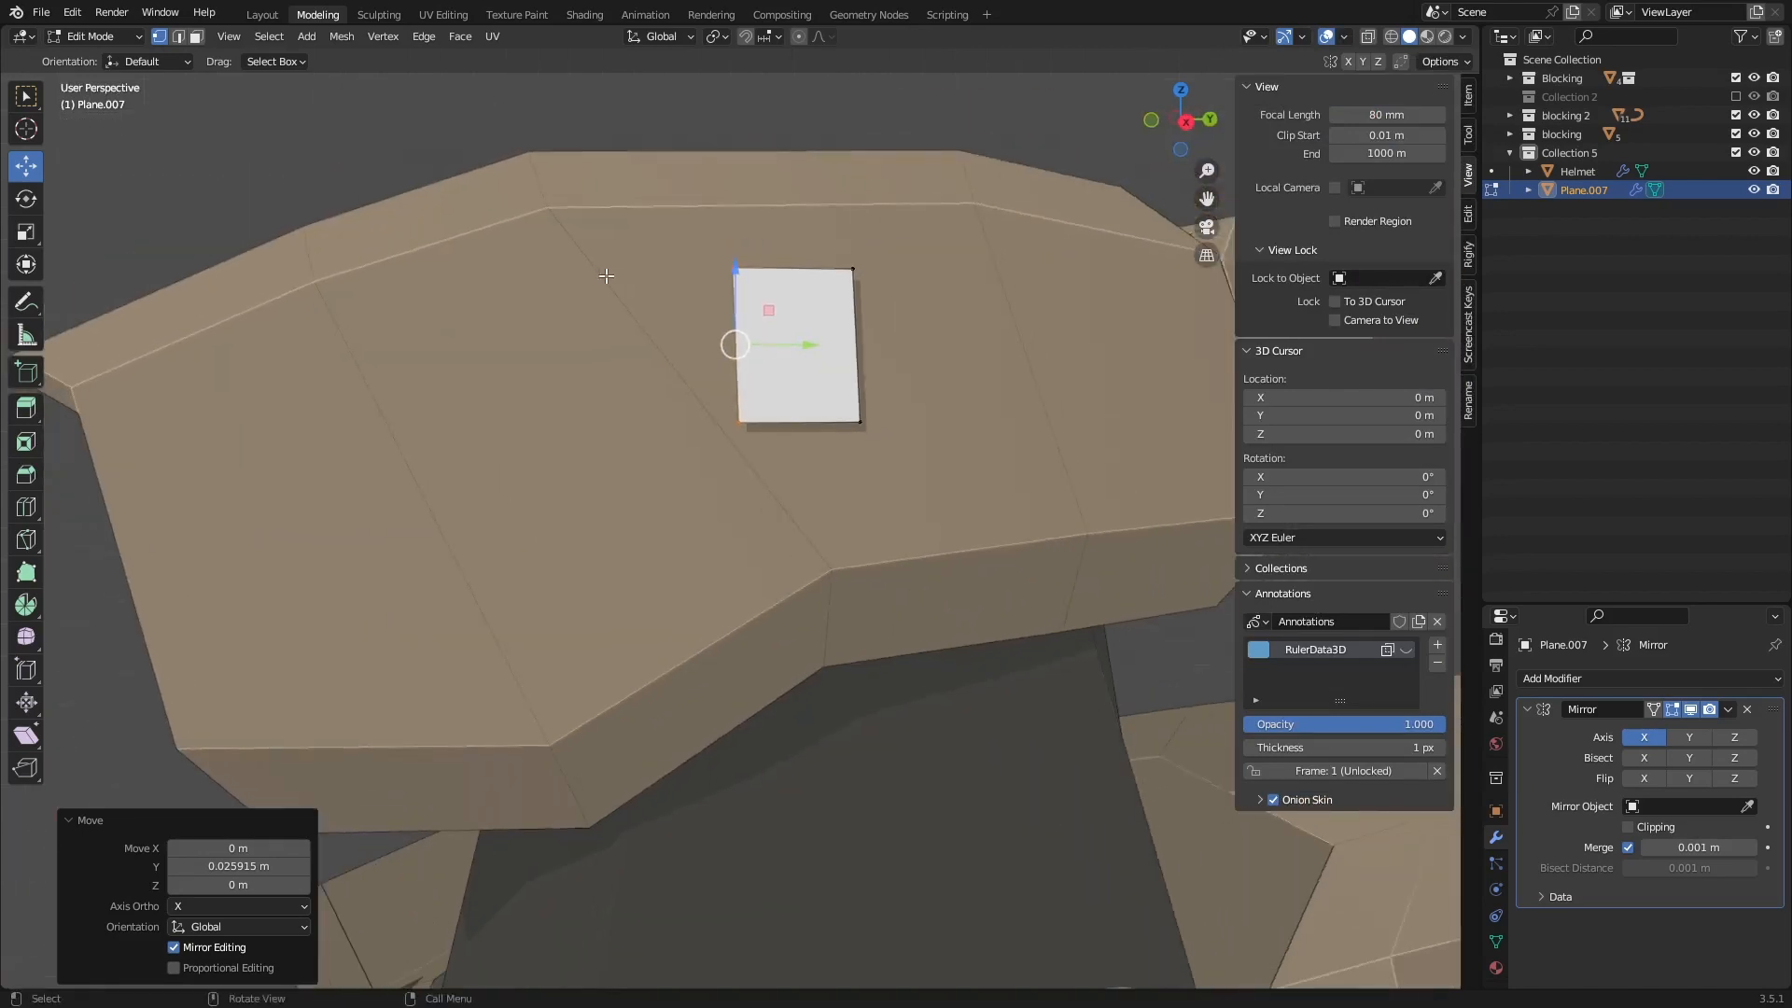
{"action": "middle_click_drag", "start_coordinate": [601, 255], "coordinate": [667, 302]}
{"action": "left_click_drag", "start_coordinate": [677, 258], "coordinate": [777, 431]}
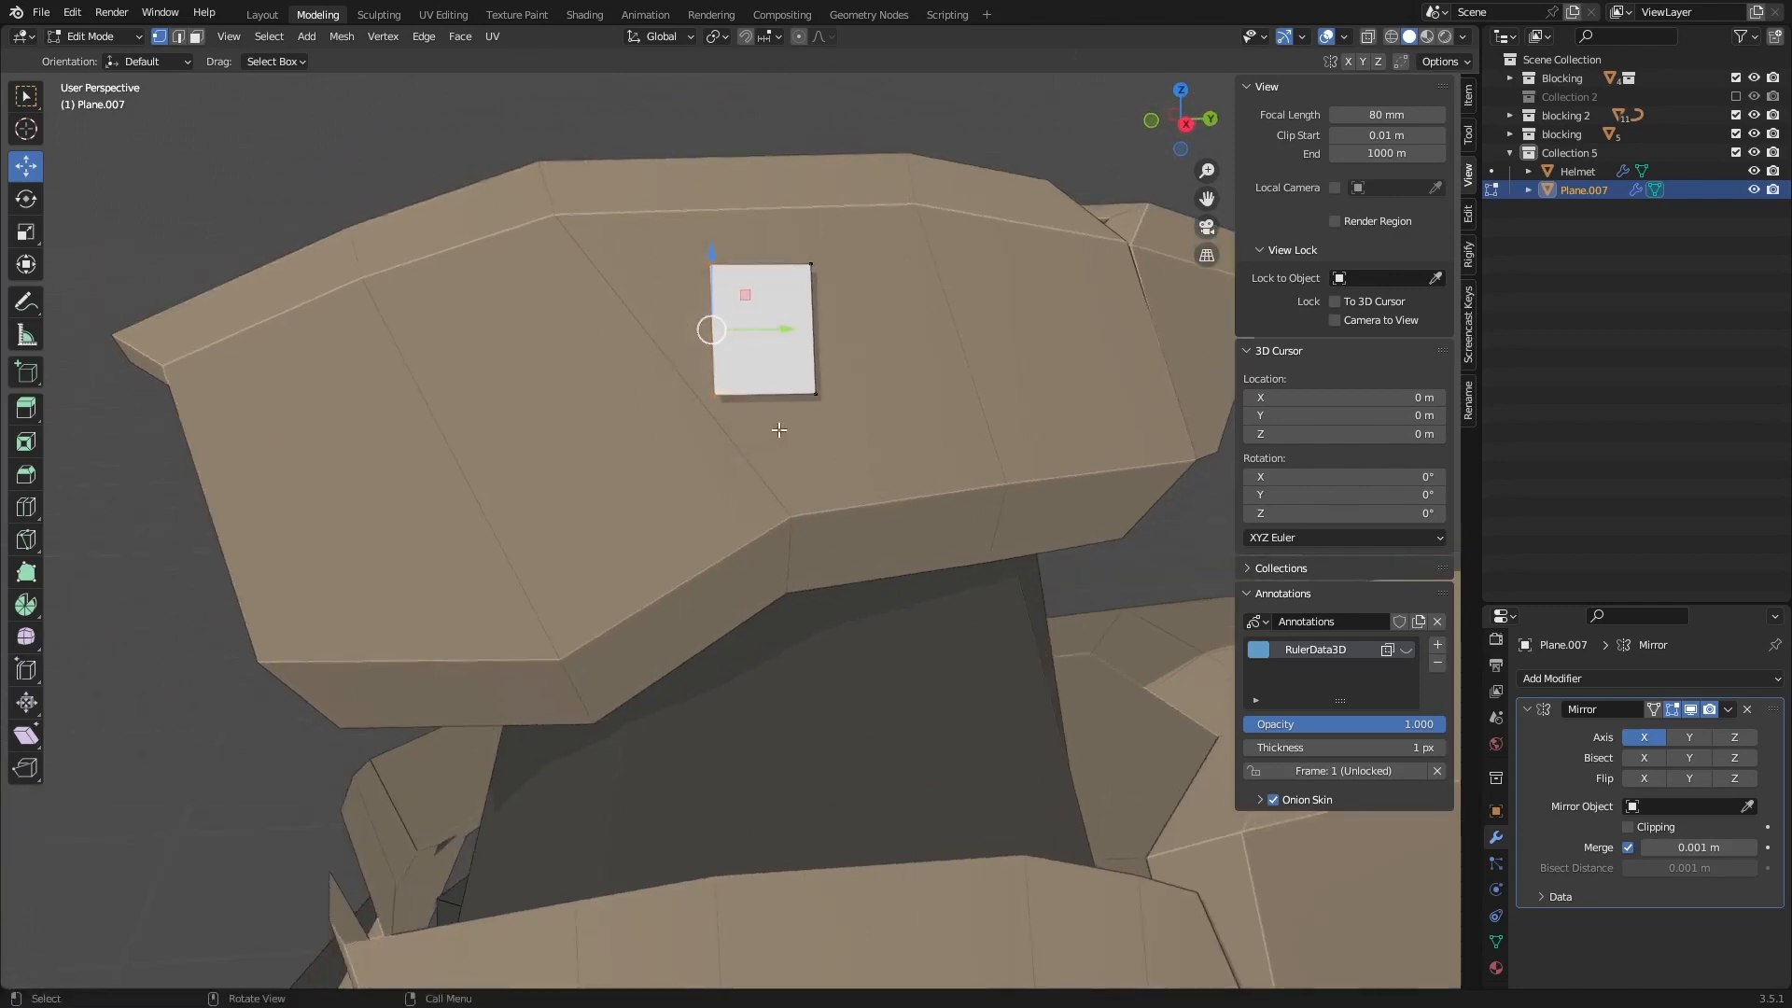
{"action": "left_click_drag", "start_coordinate": [775, 331], "coordinate": [760, 331]}
{"action": "left_click_drag", "start_coordinate": [789, 224], "coordinate": [882, 411]}
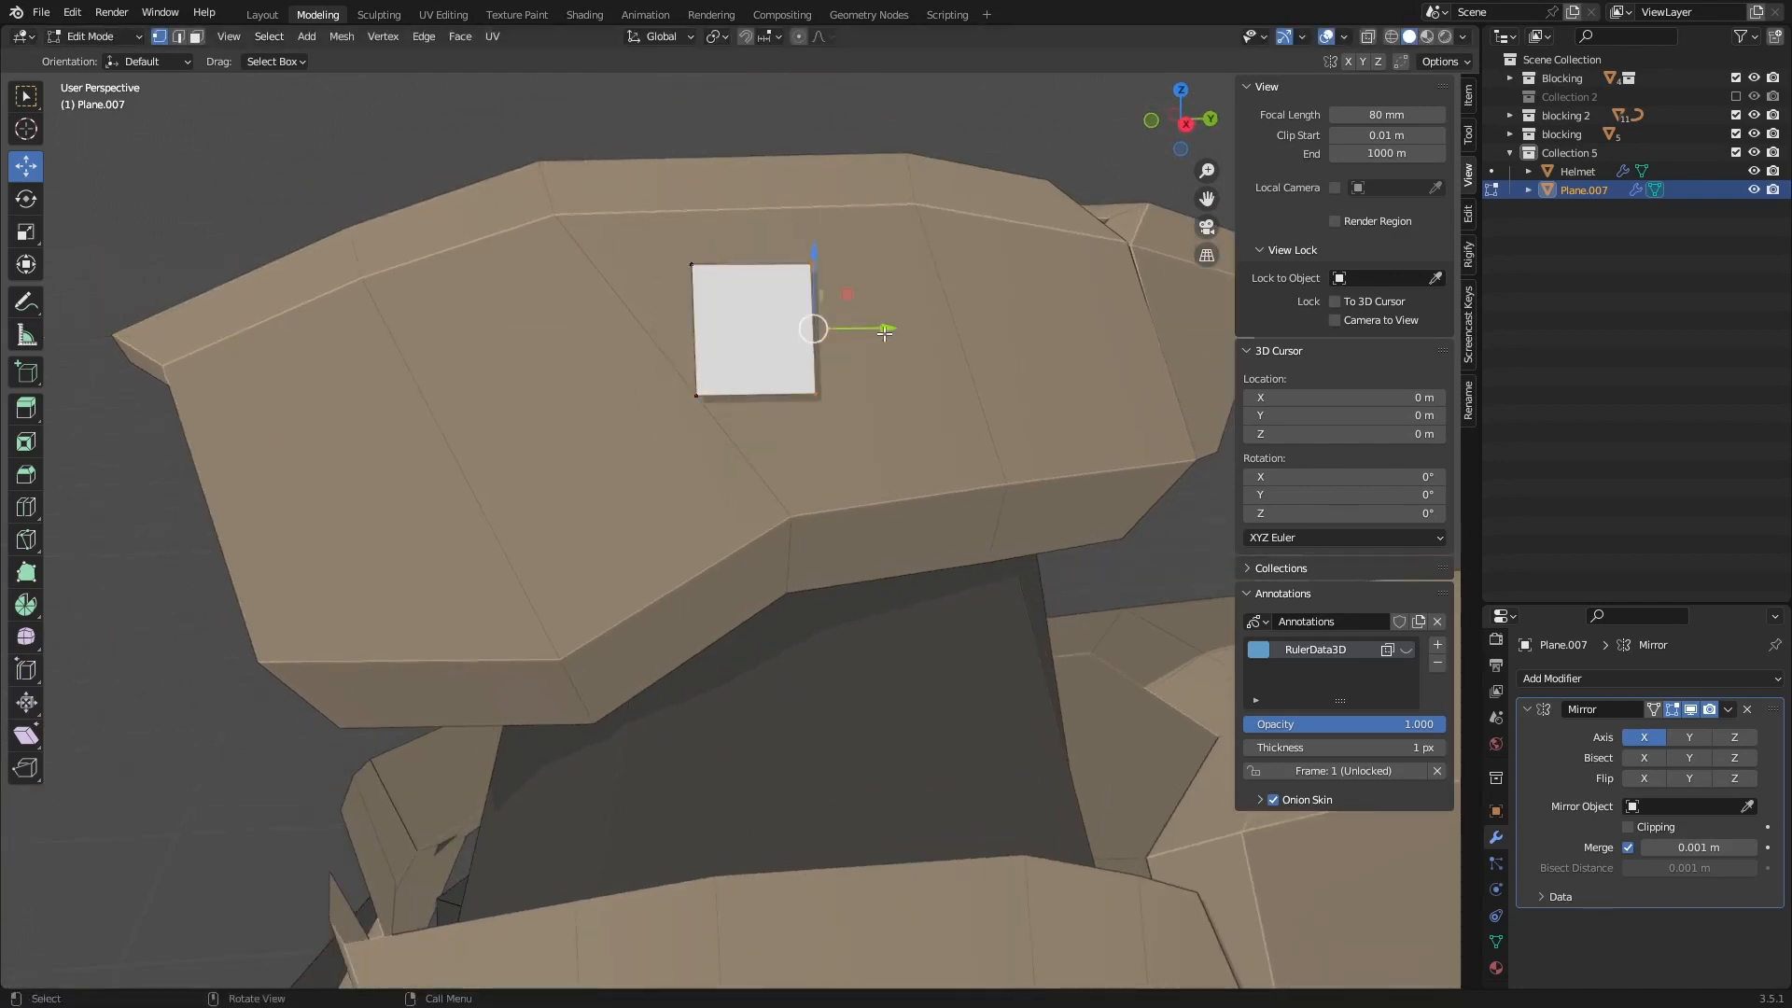
{"action": "left_click_drag", "start_coordinate": [887, 332], "coordinate": [1009, 329]}
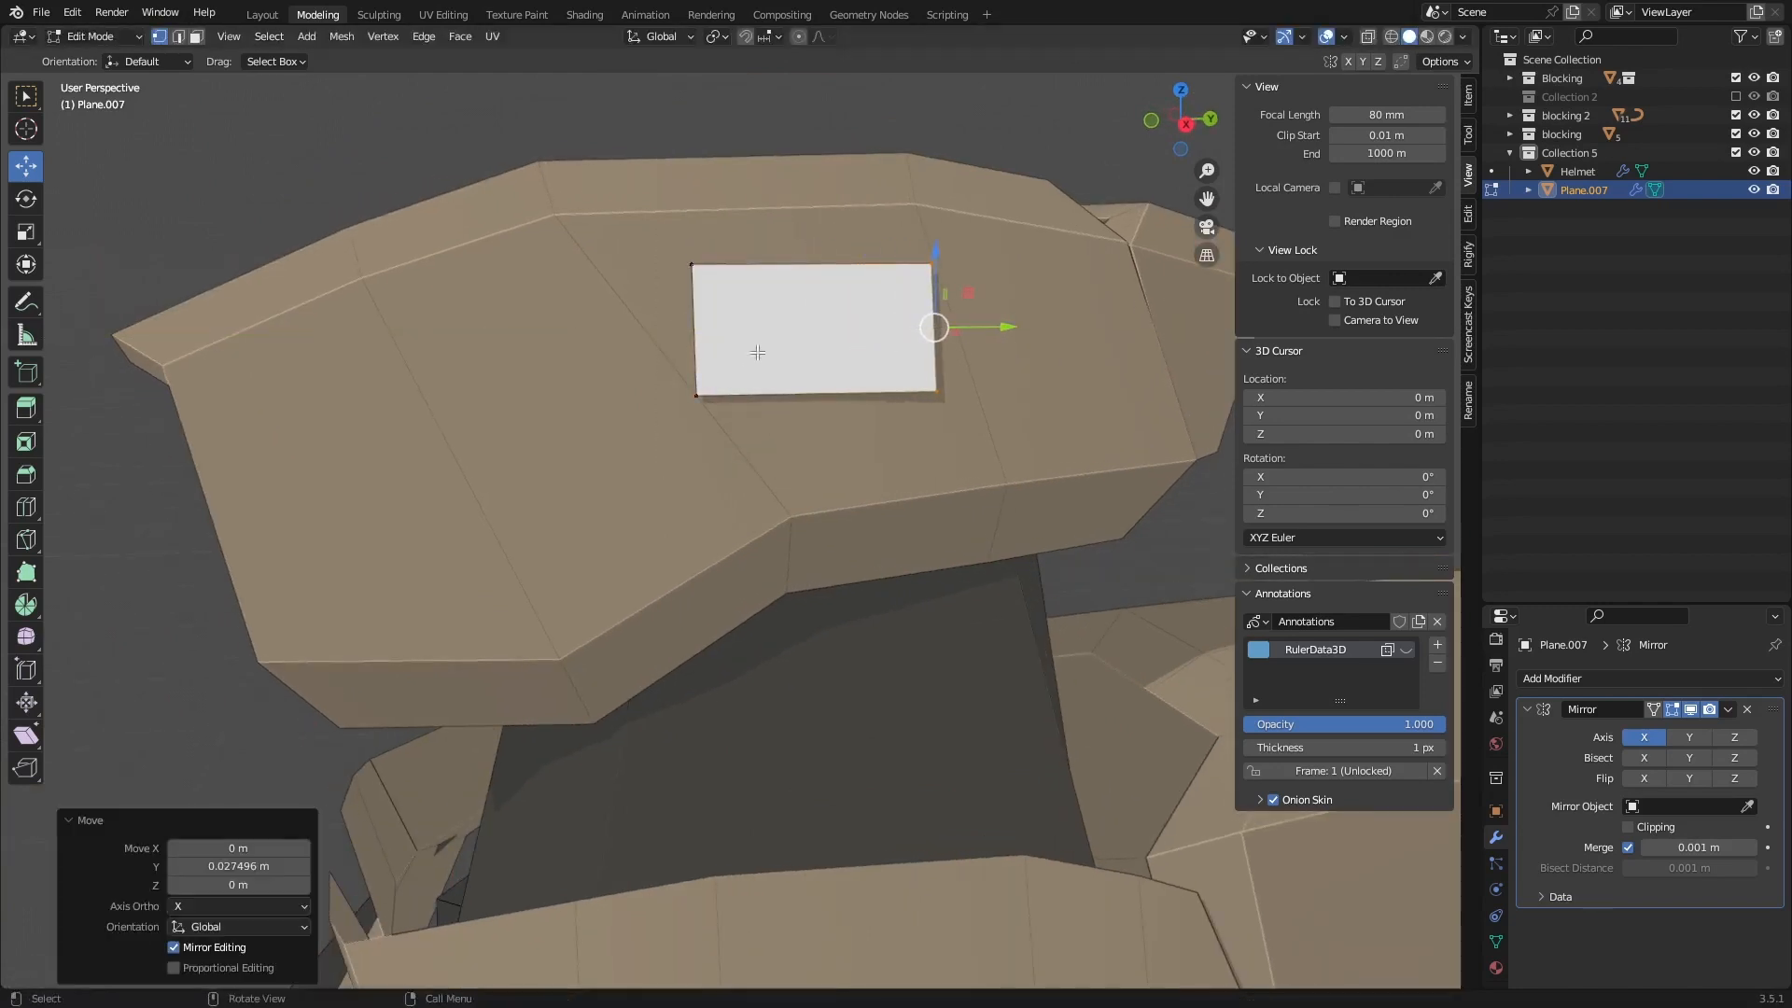
Step: Extrude the plane's front edge about 0.06 m forward and 0.025 m down to form a second, sloping segment
{"action": "left_click", "coordinate": [1186, 125]}
{"action": "left_click_drag", "start_coordinate": [651, 227], "coordinate": [746, 422]}
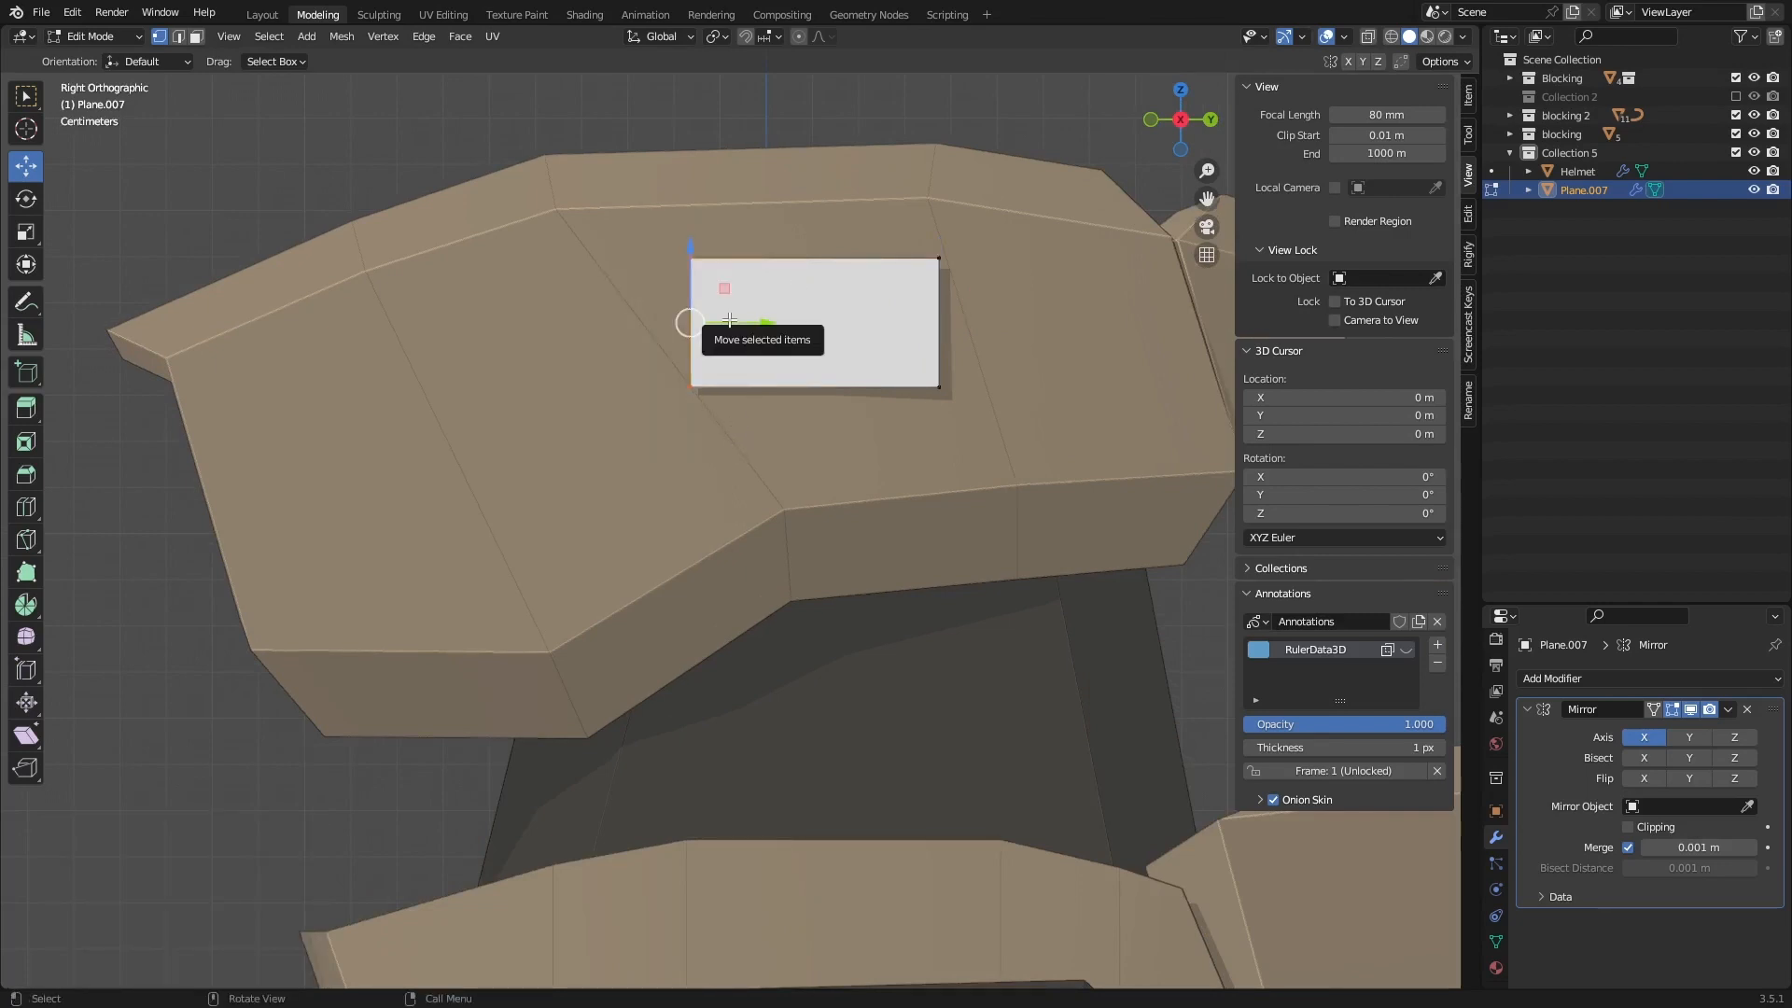
{"action": "key", "text": "e"}
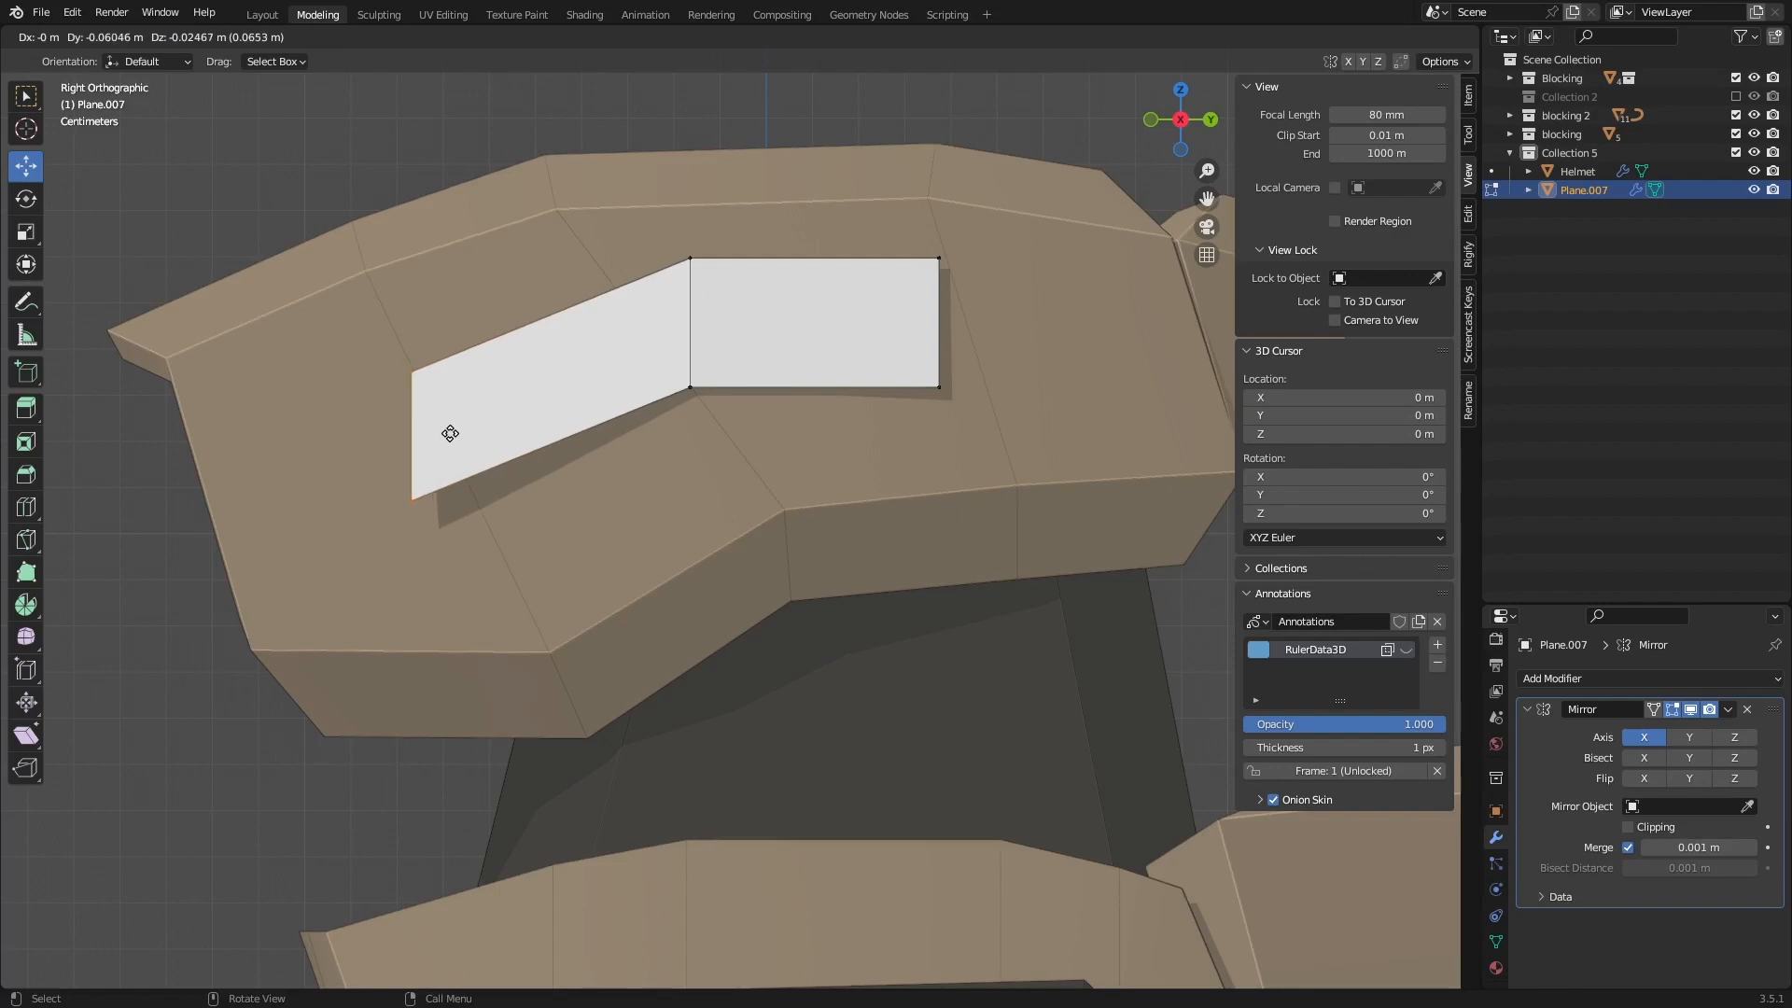
{"action": "left_click", "coordinate": [444, 433]}
Step: Vertex-slide the panel's lower front corner by a factor of 0.154, and shift the front edge about 0.006 m forward and slightly down
{"action": "left_click", "coordinate": [407, 501]}
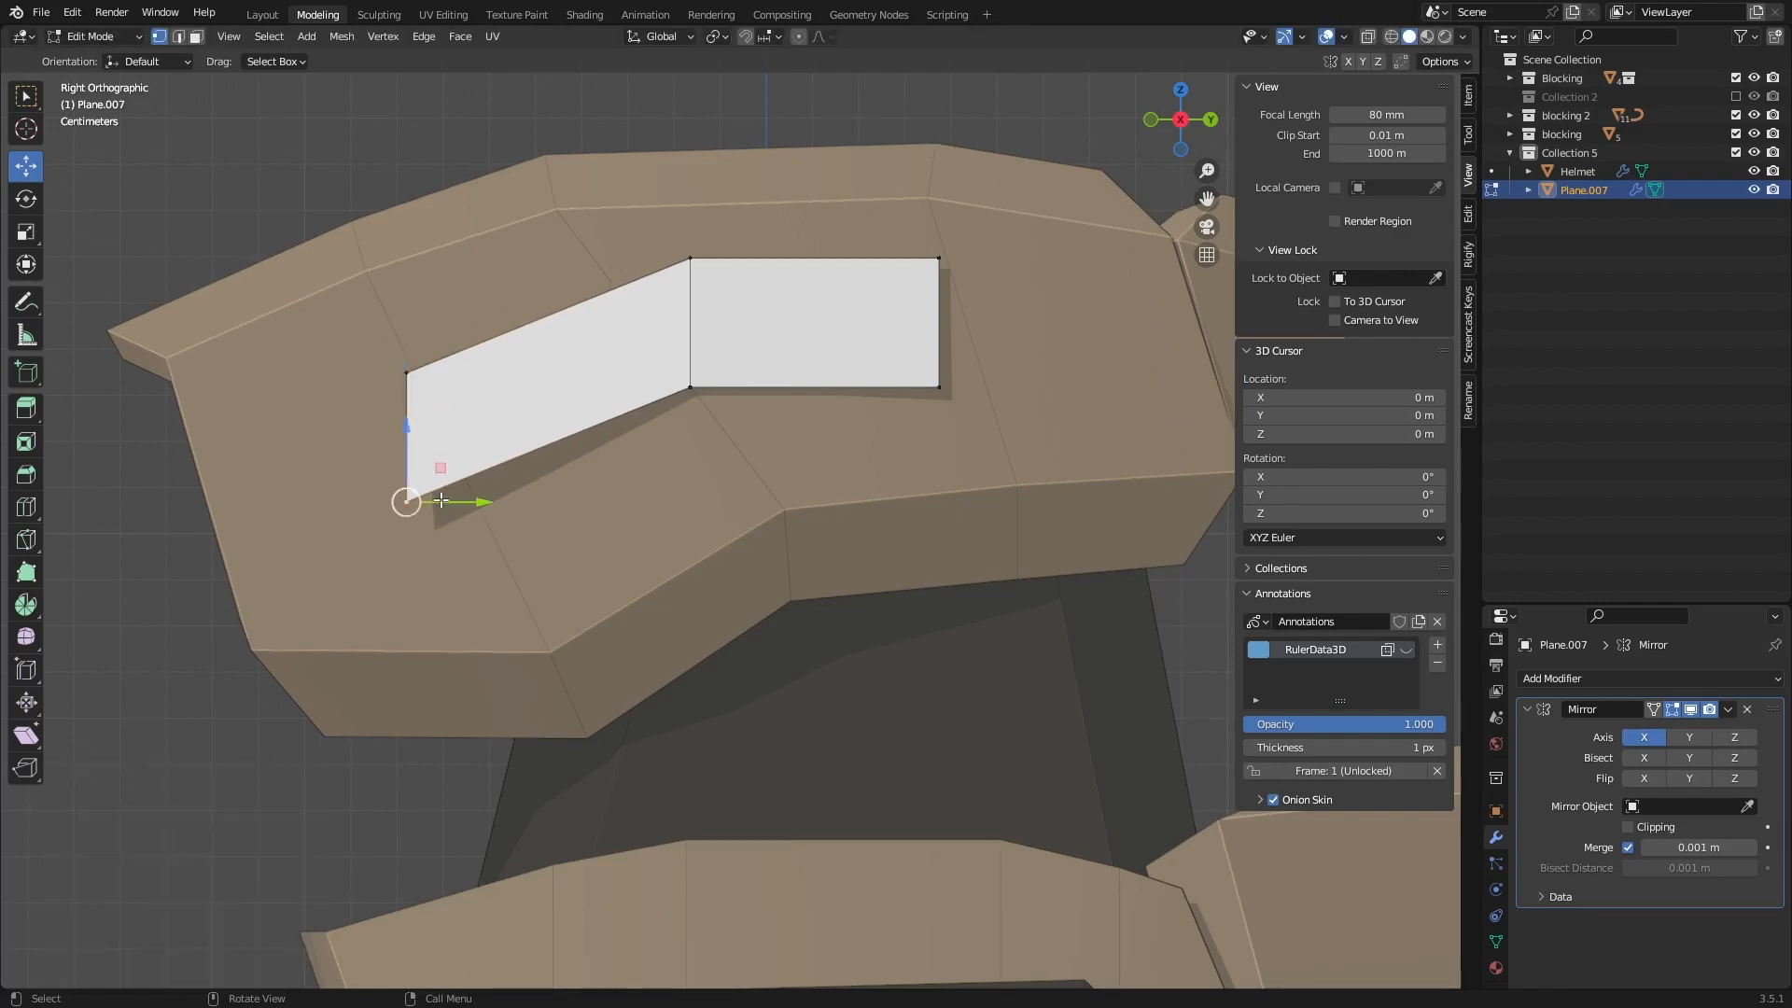
{"action": "key", "text": "shift+v"}
{"action": "left_click", "coordinate": [515, 451]}
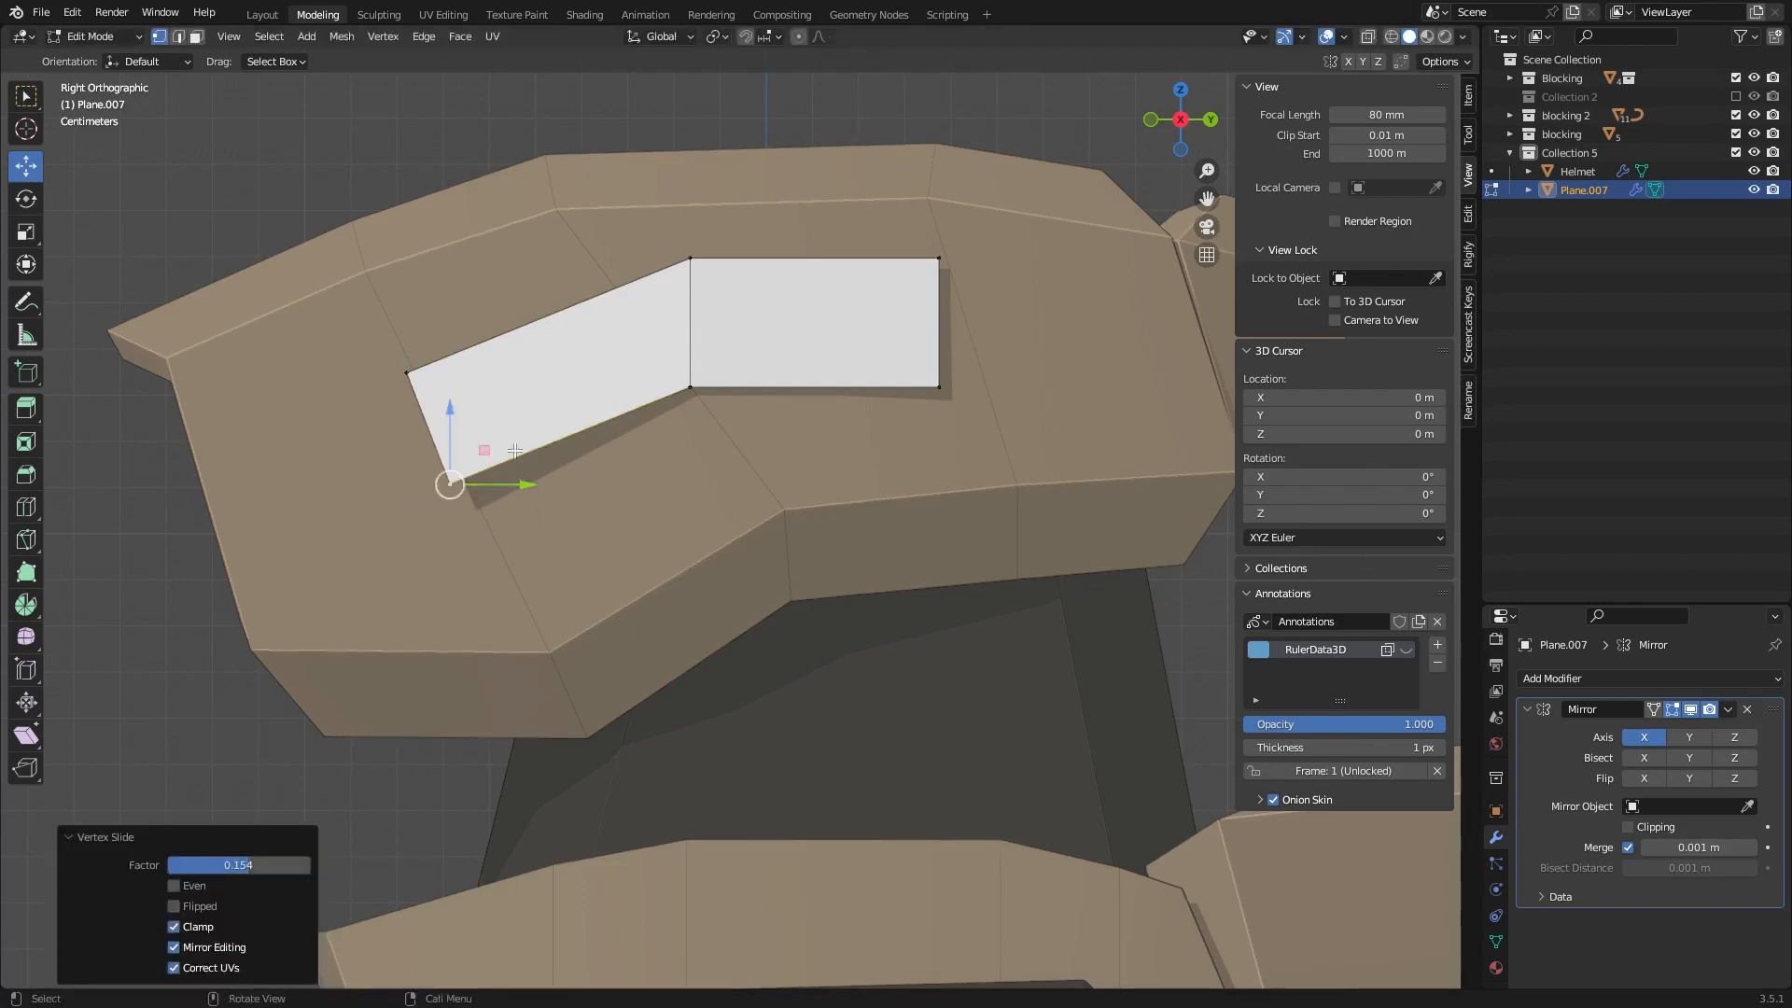
{"action": "left_click_drag", "start_coordinate": [396, 354], "coordinate": [482, 516]}
{"action": "left_click_drag", "start_coordinate": [505, 429], "coordinate": [476, 429]}
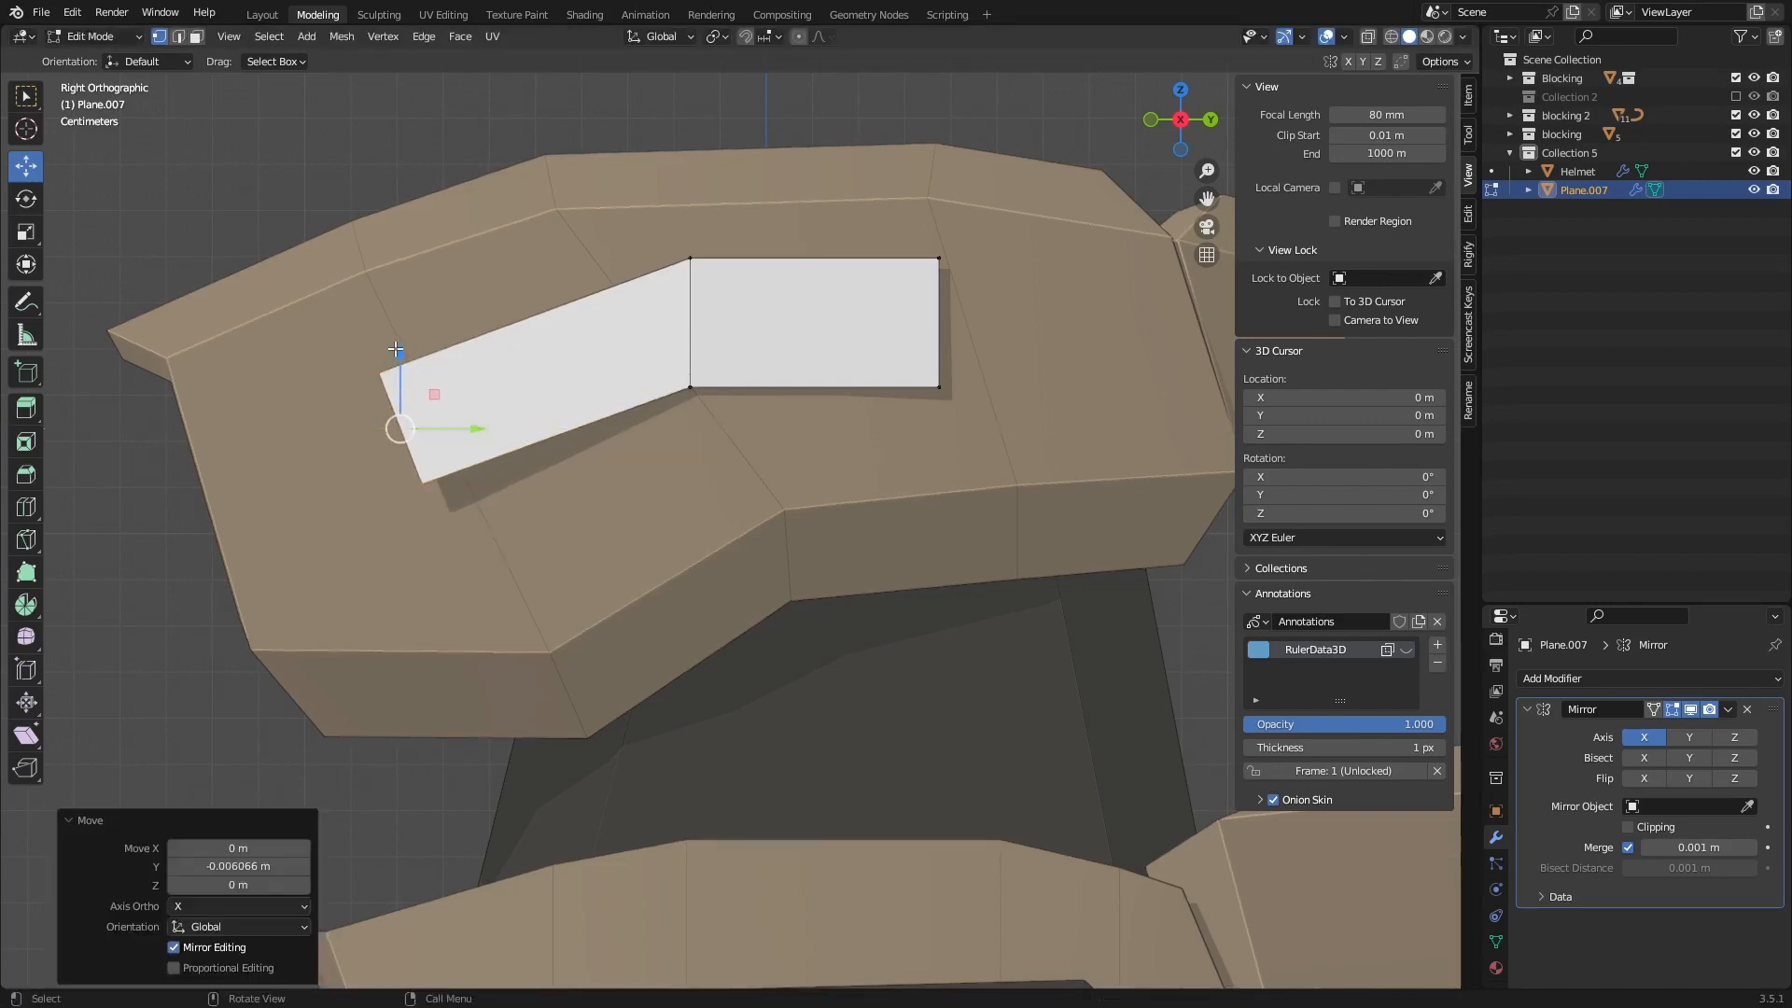
{"action": "left_click_drag", "start_coordinate": [399, 354], "coordinate": [399, 367]}
Step: Extrude the panel's rear edge about 0.036 m rearward and 0.005 m down to form a third segment
{"action": "left_click_drag", "start_coordinate": [896, 229], "coordinate": [999, 411]}
{"action": "key", "text": "e"}
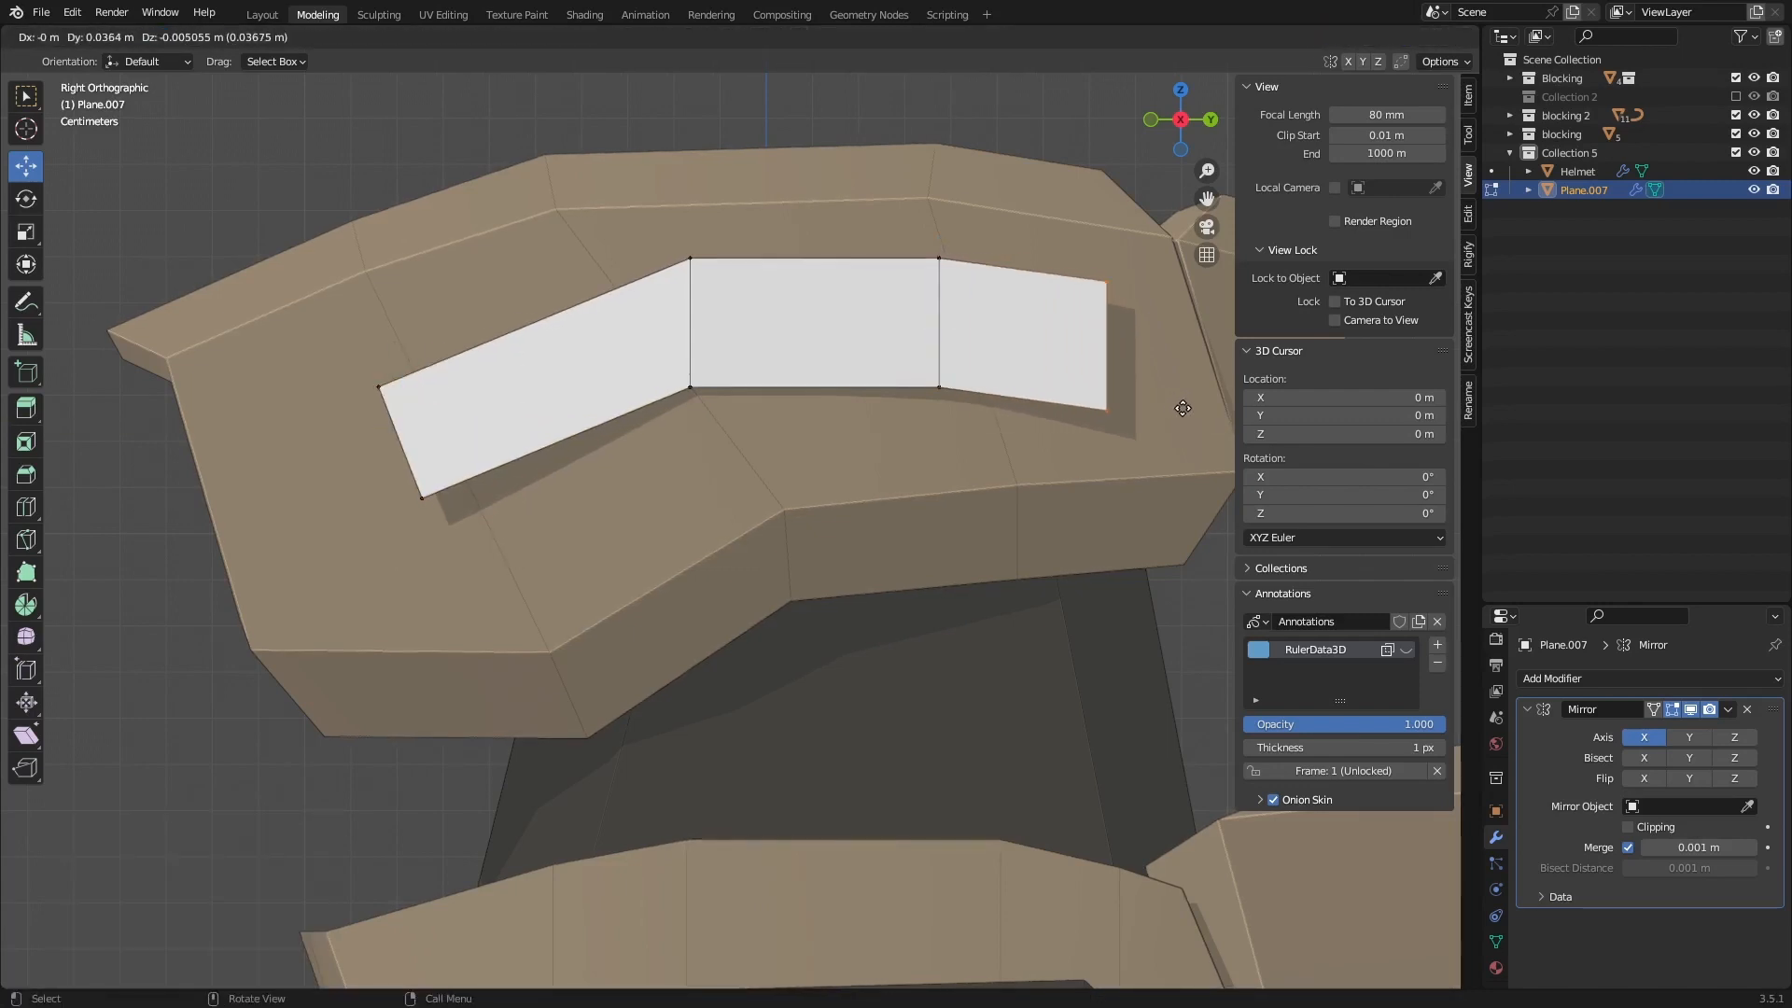
{"action": "left_click", "coordinate": [1183, 408]}
{"action": "scroll", "coordinate": [1132, 399], "scroll_direction": "down", "scroll_amount": 3}
{"action": "middle_click_drag", "start_coordinate": [935, 401], "coordinate": [868, 332], "text": "shift"}
{"action": "scroll", "coordinate": [857, 336], "scroll_direction": "down", "scroll_amount": 1}
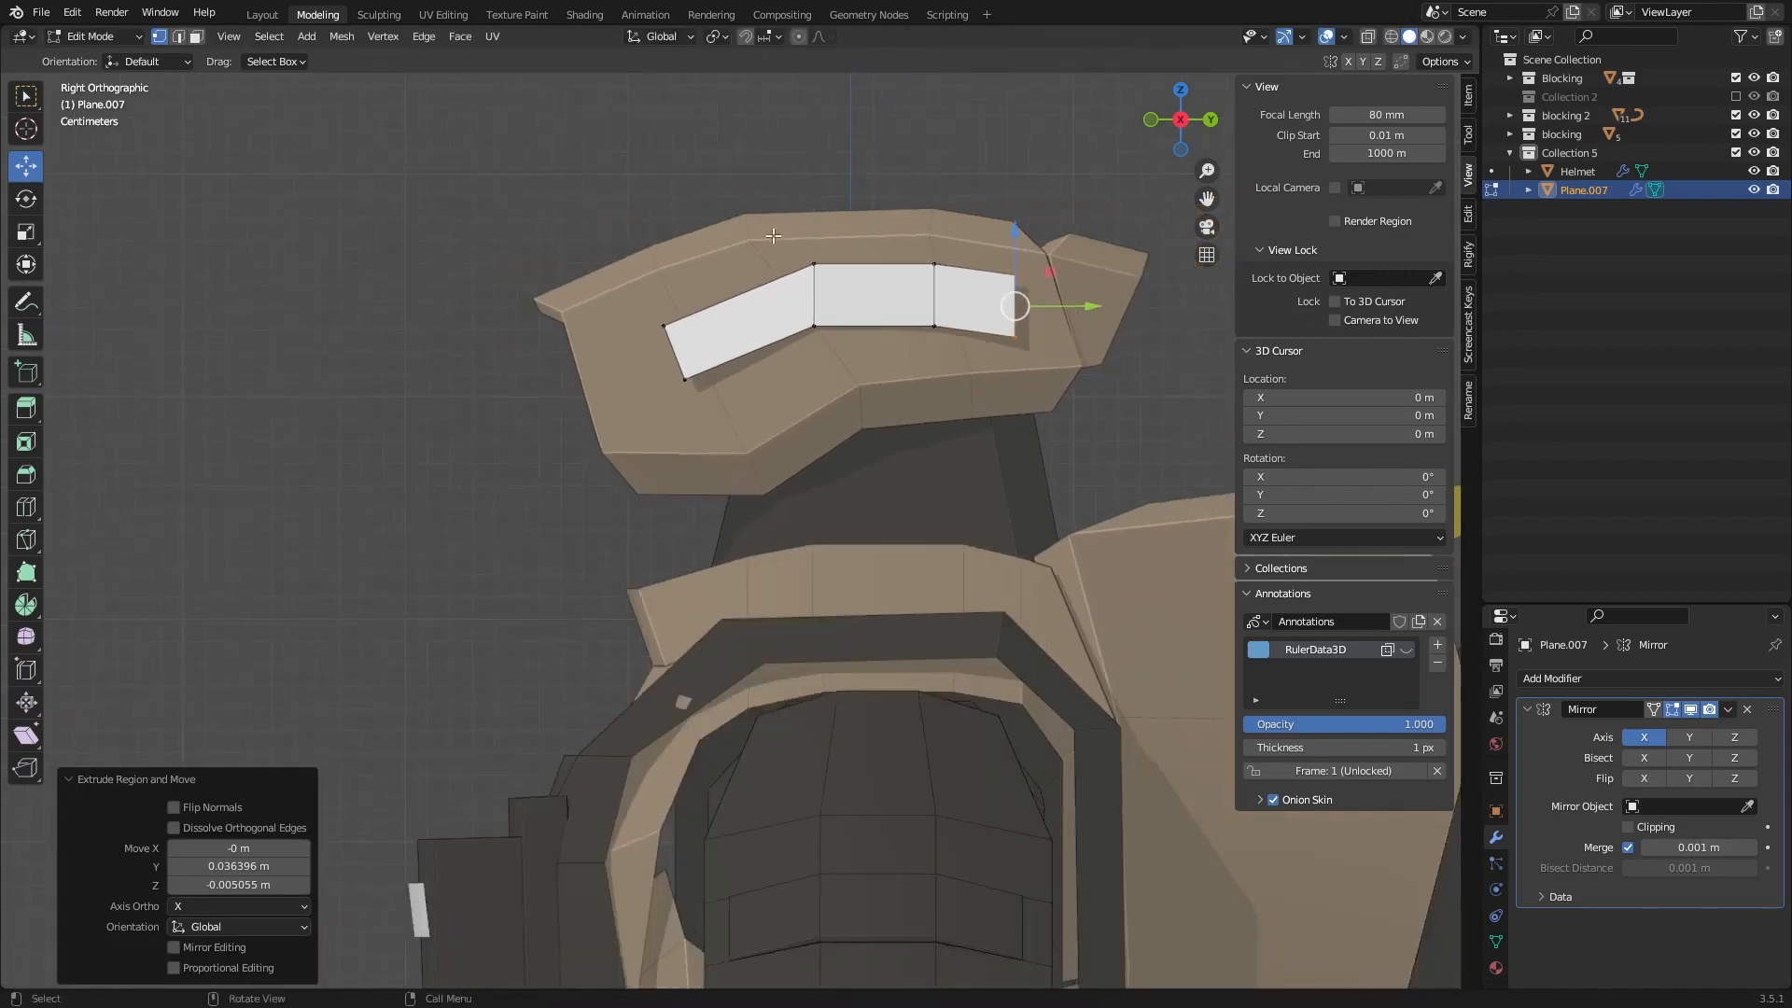
Step: Move the upper vertex of the front joint forward along Y and lower the bottom front corner about 0.0034 m along Z
{"action": "left_click_drag", "start_coordinate": [773, 235], "coordinate": [845, 291]}
{"action": "scroll", "coordinate": [878, 246], "scroll_direction": "up", "scroll_amount": 3}
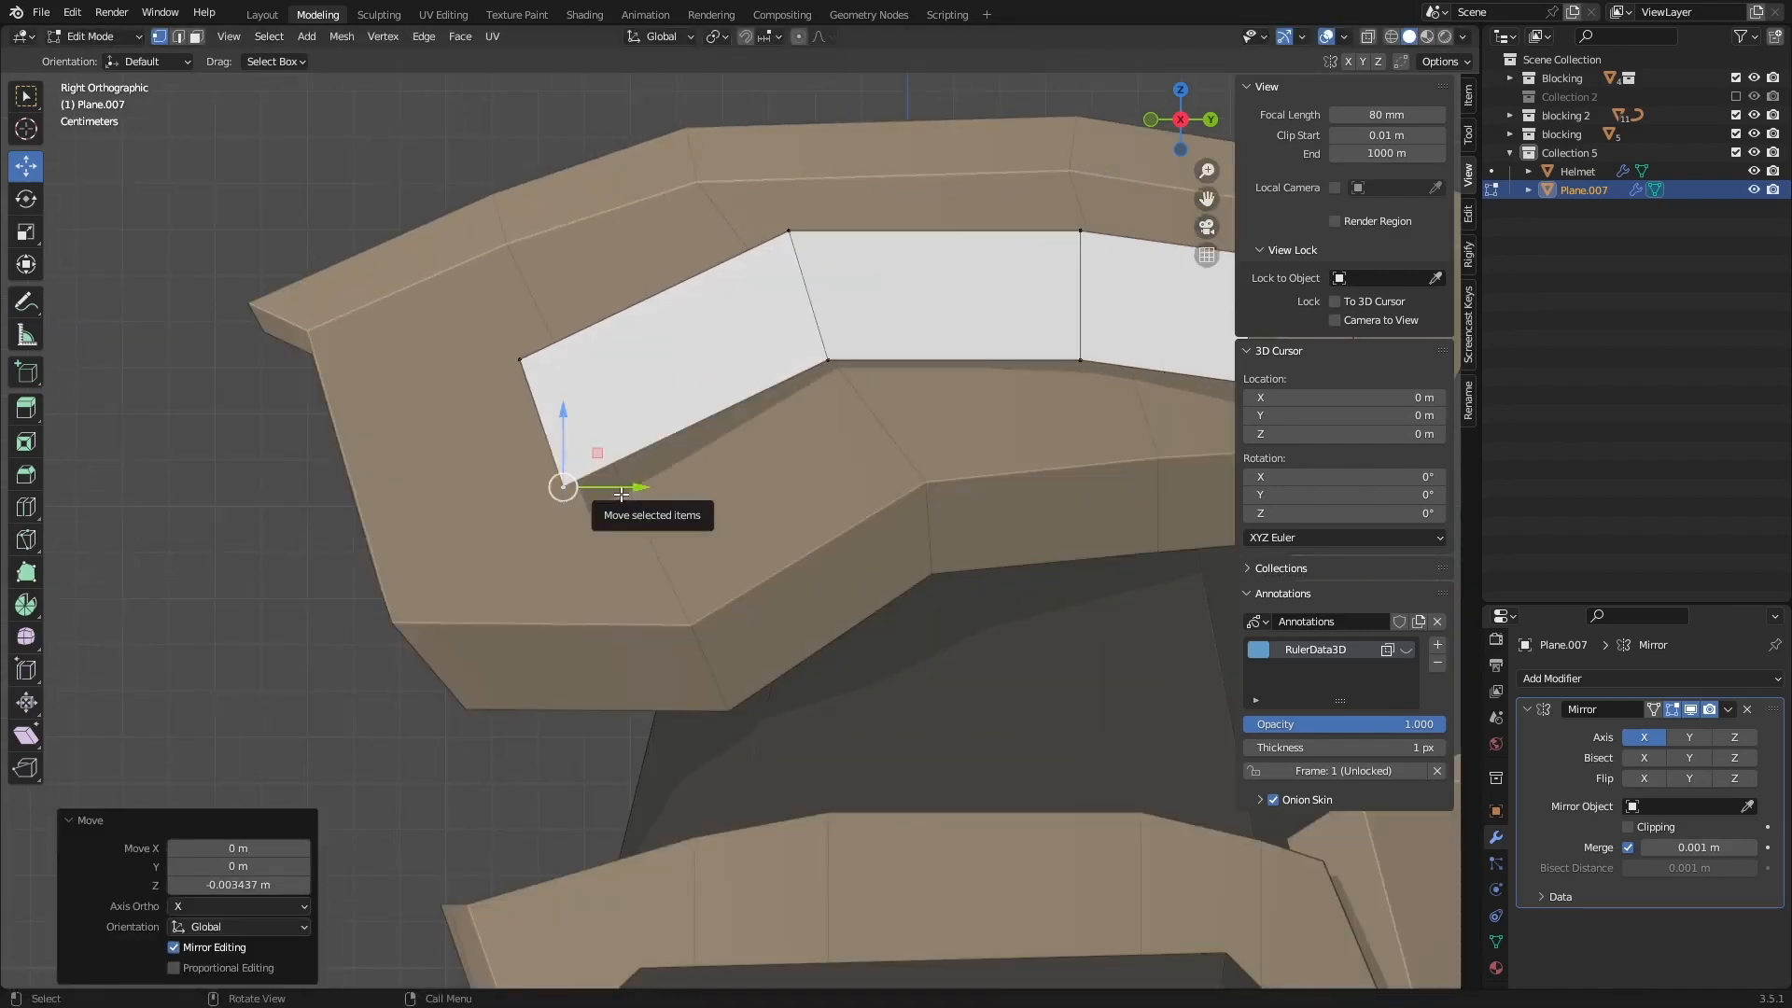
{"action": "scroll", "coordinate": [618, 491], "scroll_direction": "down", "scroll_amount": 2}
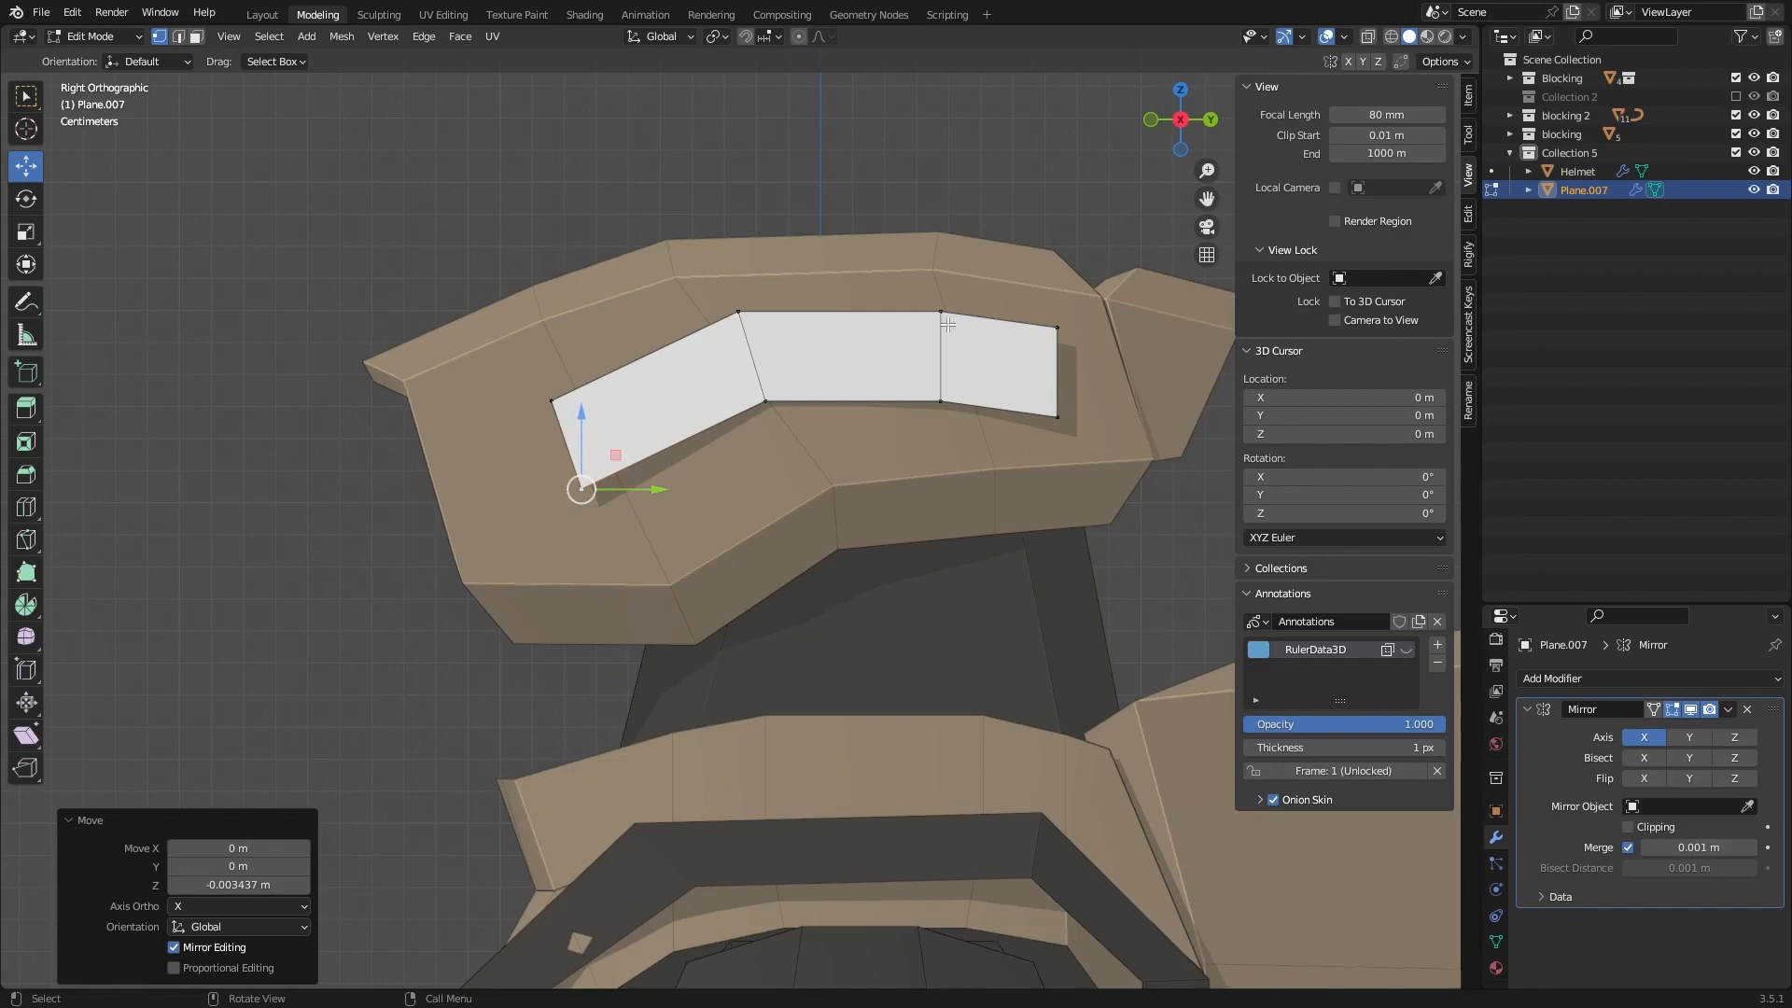
Step: Lower the front joint edge about 0.0017 m along Z and slightly adjust the height of the panel's rear edge
{"action": "scroll", "coordinate": [786, 396], "scroll_direction": "down", "scroll_amount": 7}
{"action": "middle_click_drag", "start_coordinate": [786, 396], "coordinate": [937, 423]}
{"action": "key", "text": "KP_3"}
{"action": "scroll", "coordinate": [670, 324], "scroll_direction": "up", "scroll_amount": 6}
{"action": "left_click_drag", "start_coordinate": [666, 310], "coordinate": [750, 444]}
{"action": "left_click_drag", "start_coordinate": [706, 288], "coordinate": [712, 294]}
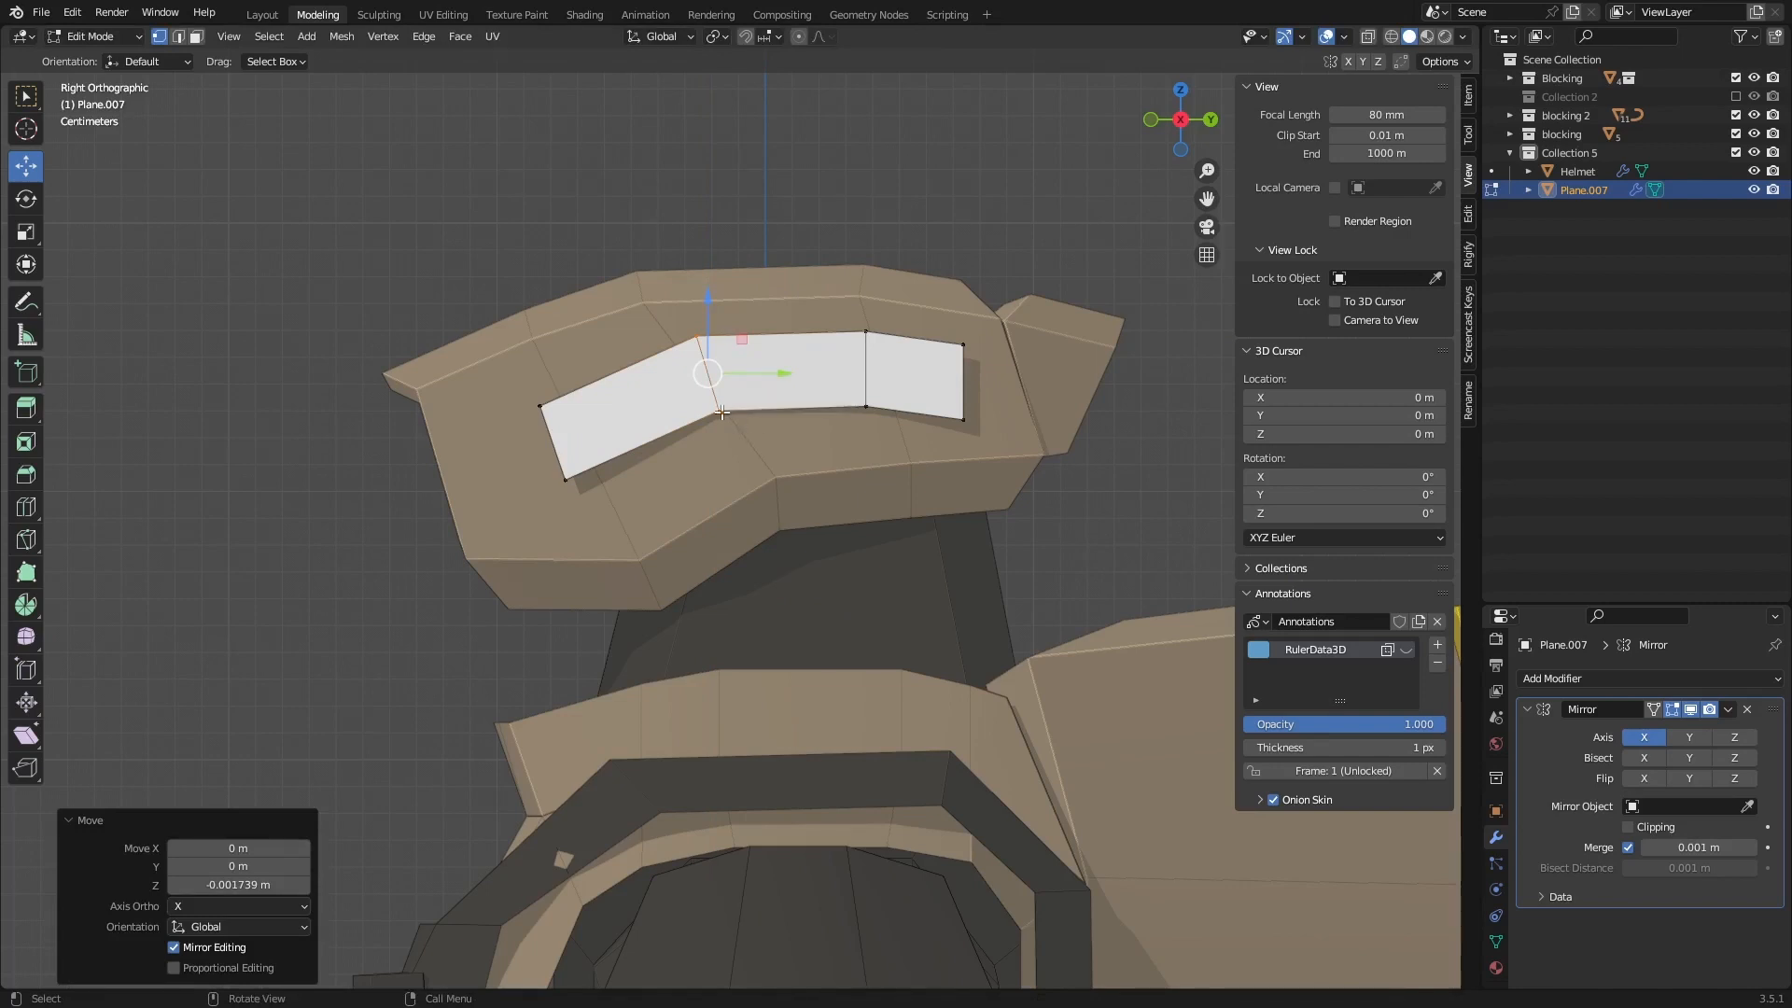
{"action": "left_click_drag", "start_coordinate": [677, 264], "coordinate": [888, 440]}
{"action": "left_click_drag", "start_coordinate": [787, 335], "coordinate": [973, 425]}
{"action": "left_click_drag", "start_coordinate": [964, 316], "coordinate": [963, 323]}
Step: Move the panel's front edge about 0.0034 m along negative X, toward the helmet surface
{"action": "left_click", "coordinate": [554, 407]}
{"action": "middle_click_drag", "start_coordinate": [554, 407], "coordinate": [421, 388]}
{"action": "key", "text": "g"}
{"action": "key", "text": "x"}
{"action": "left_click", "coordinate": [620, 431]}
{"action": "left_click", "coordinate": [1189, 121]}
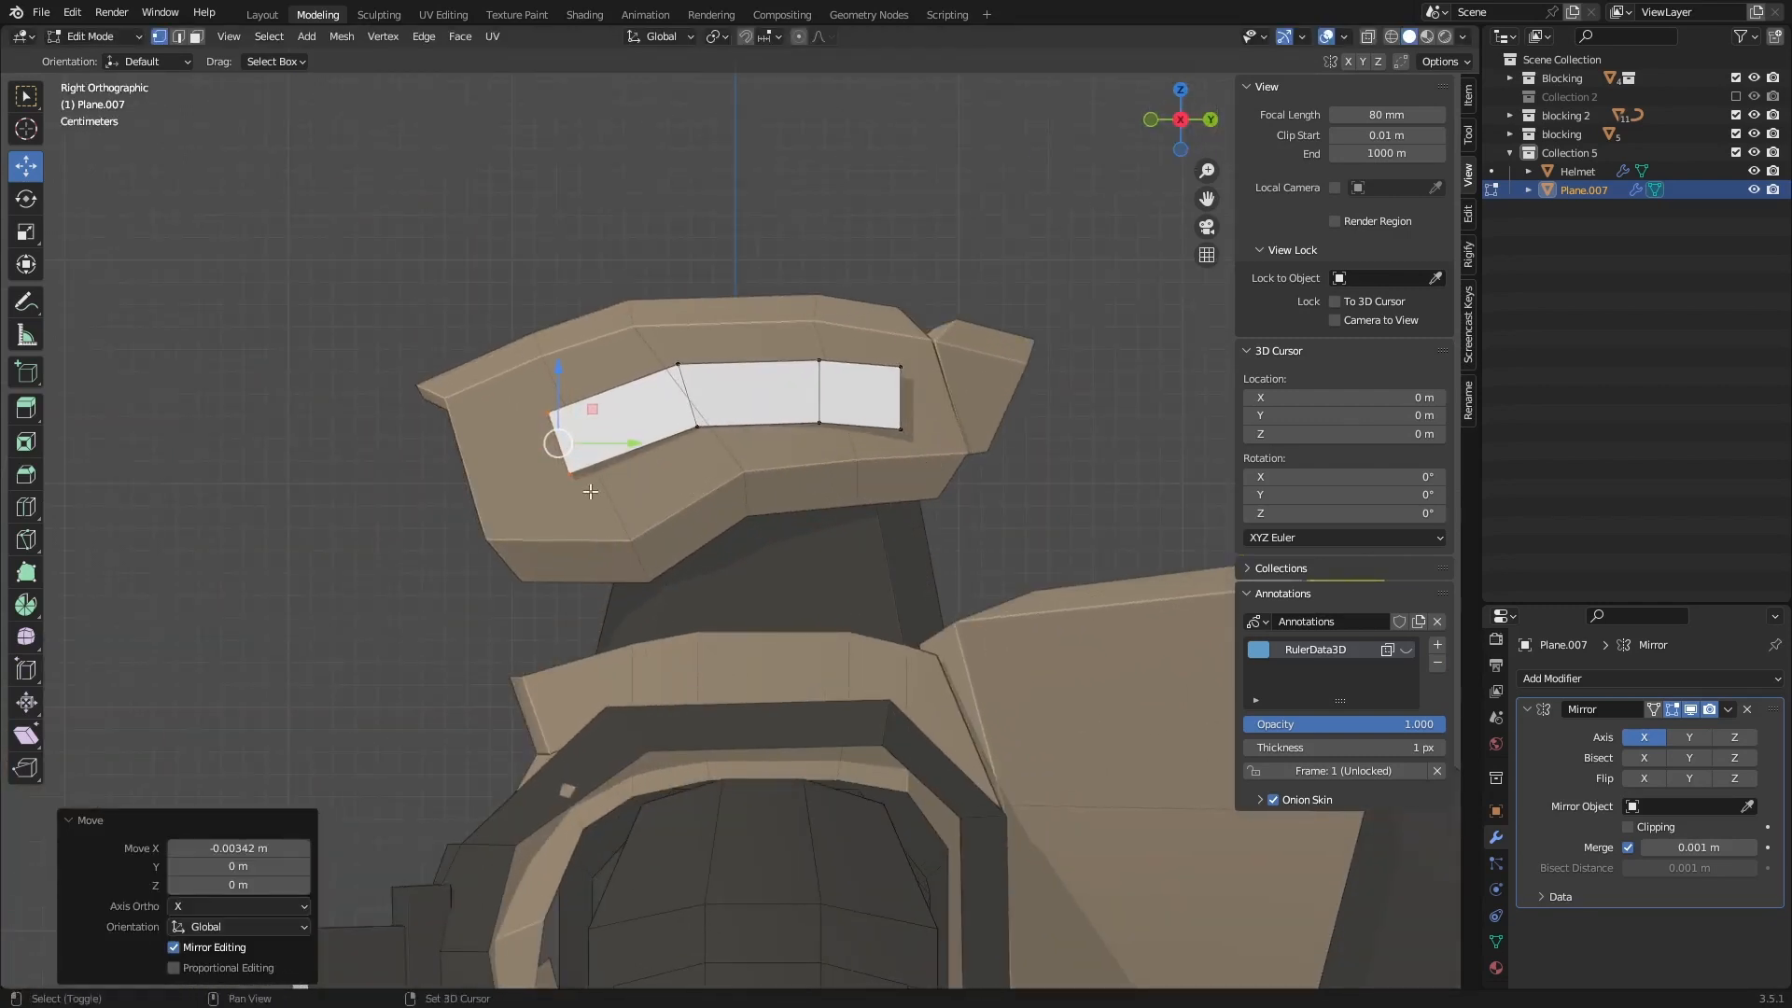
Step: Vertex-slide the panel's lower rear corner forward along the bottom edge by a factor of 0.068
{"action": "scroll", "coordinate": [600, 436], "scroll_direction": "up", "scroll_amount": 1}
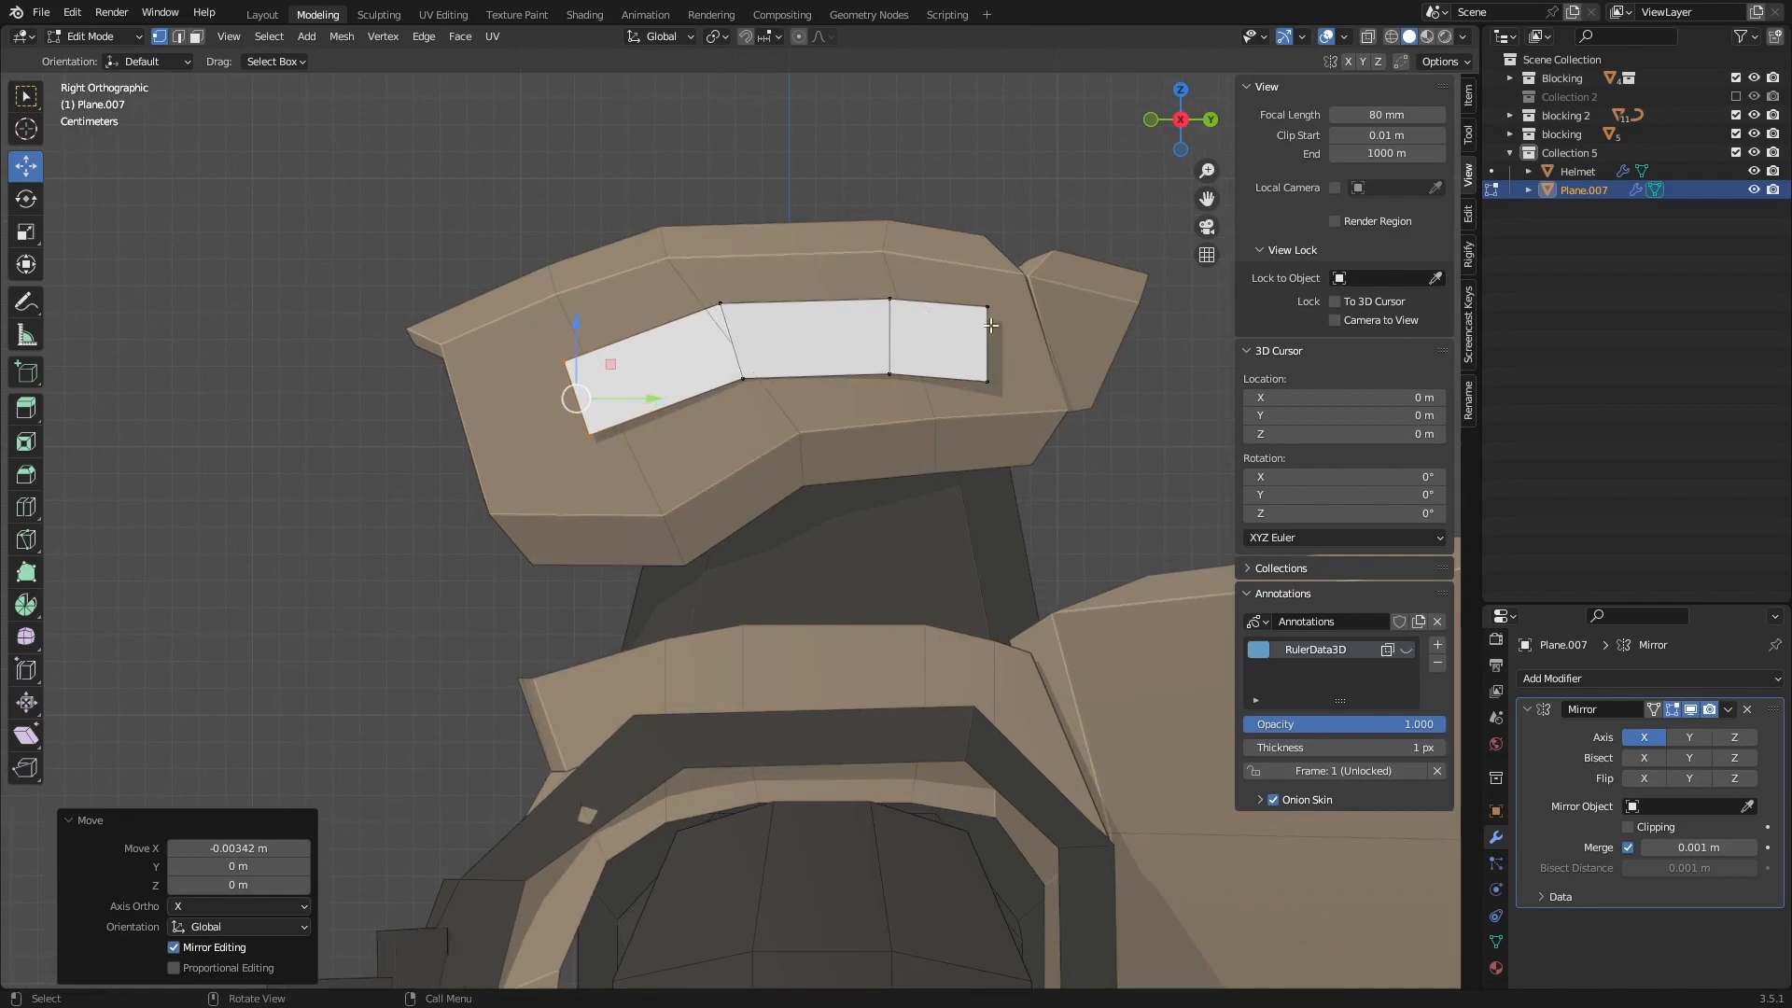
{"action": "left_click", "coordinate": [995, 386]}
{"action": "key", "text": "g"}
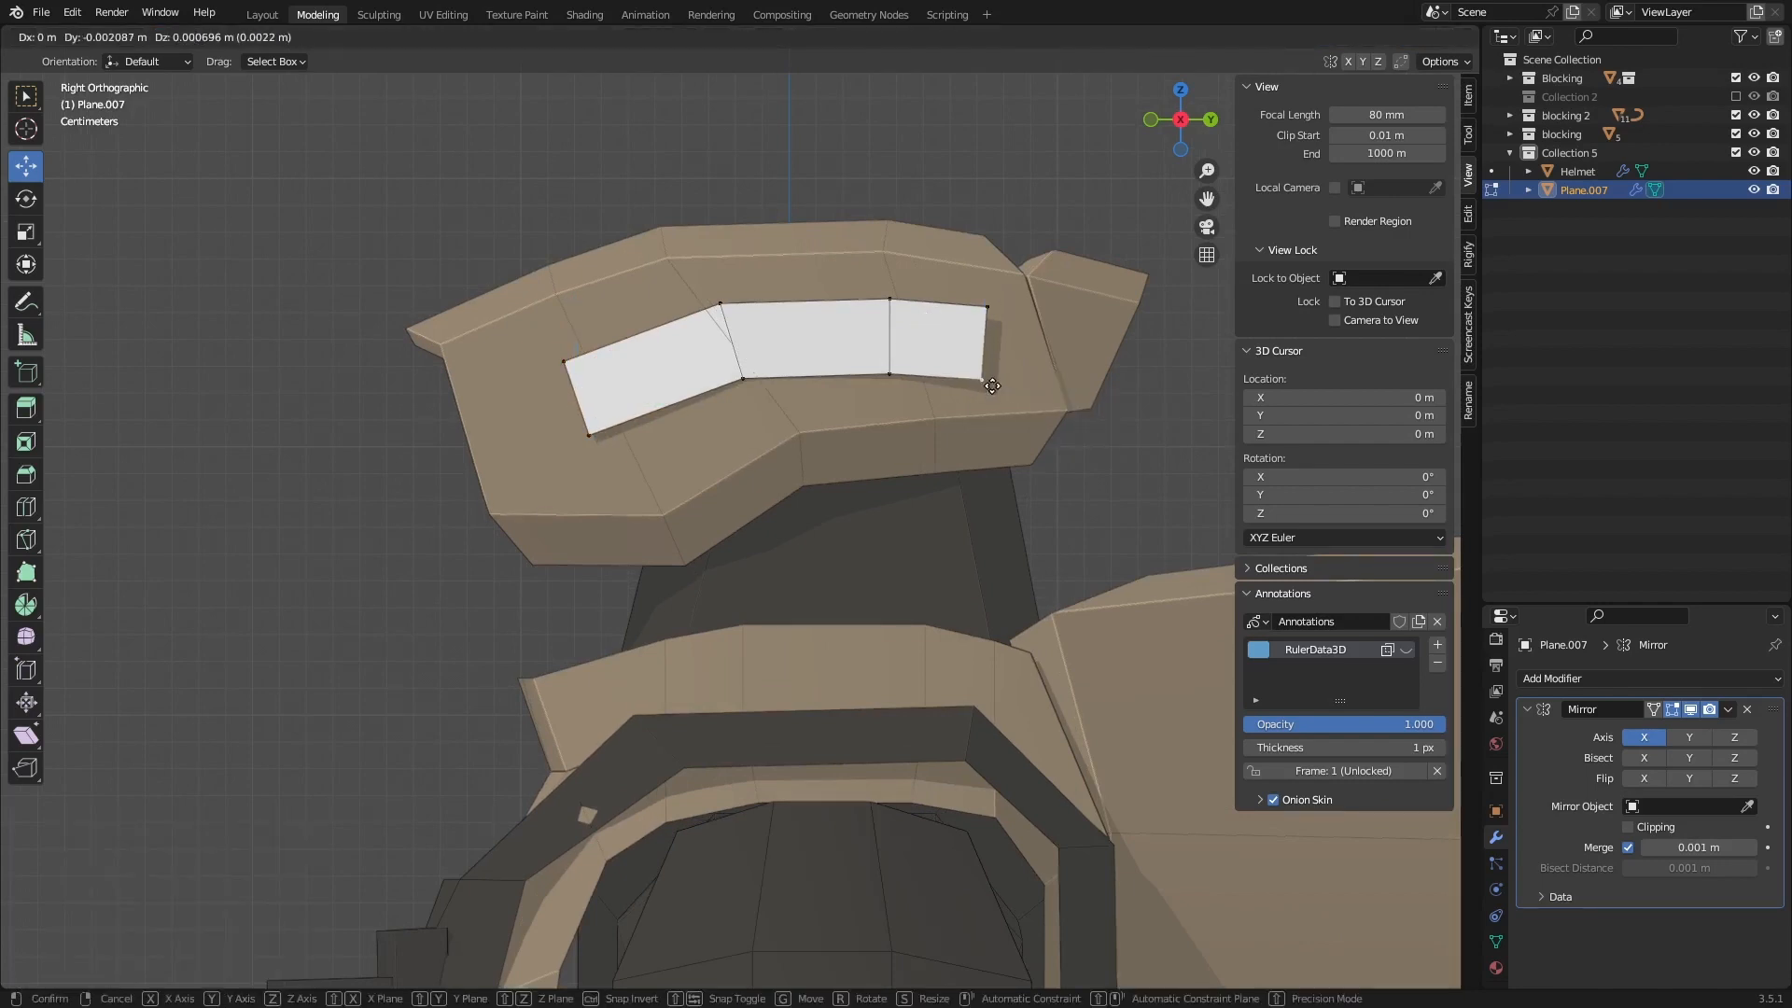
{"action": "right_click", "coordinate": [1001, 387]}
{"action": "key", "text": "g"}
{"action": "key", "text": "g"}
{"action": "left_click", "coordinate": [993, 386]}
{"action": "scroll", "coordinate": [980, 384], "scroll_direction": "up", "scroll_amount": 2}
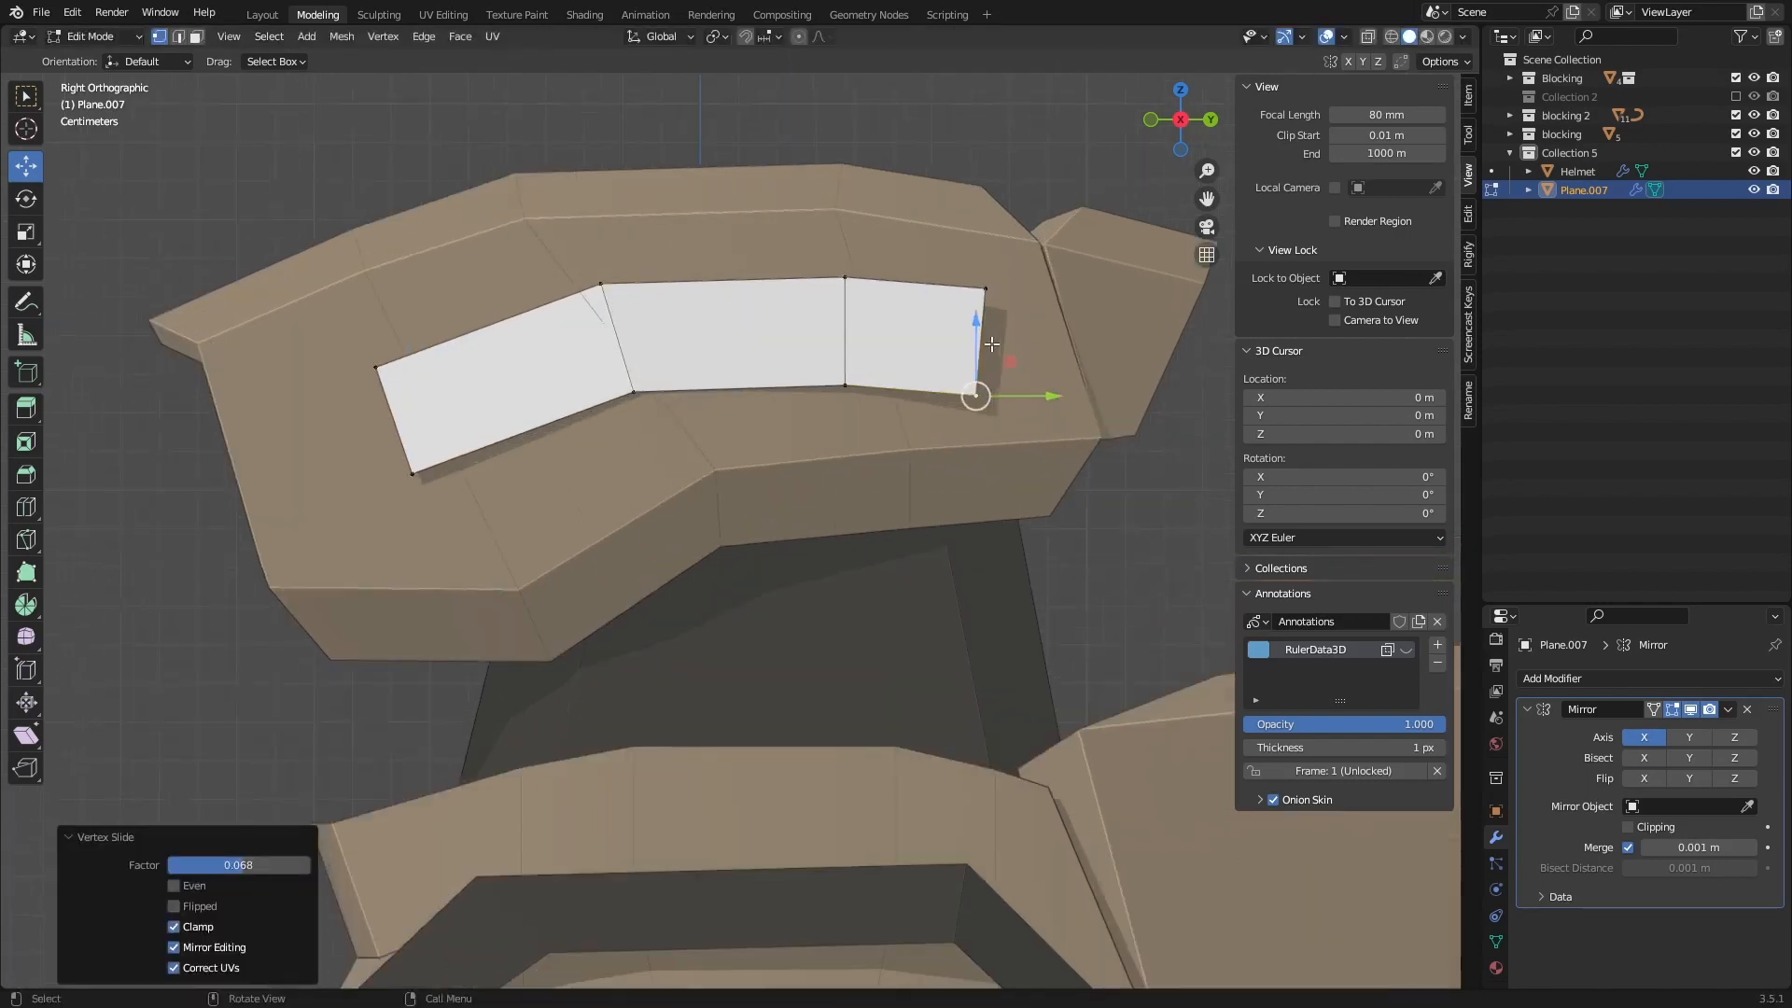
Step: Vertex-slide the front joint's upper and lower vertices slightly forward along the panel's edges, the lower one by a factor of 0.050
{"action": "left_click", "coordinate": [985, 290]}
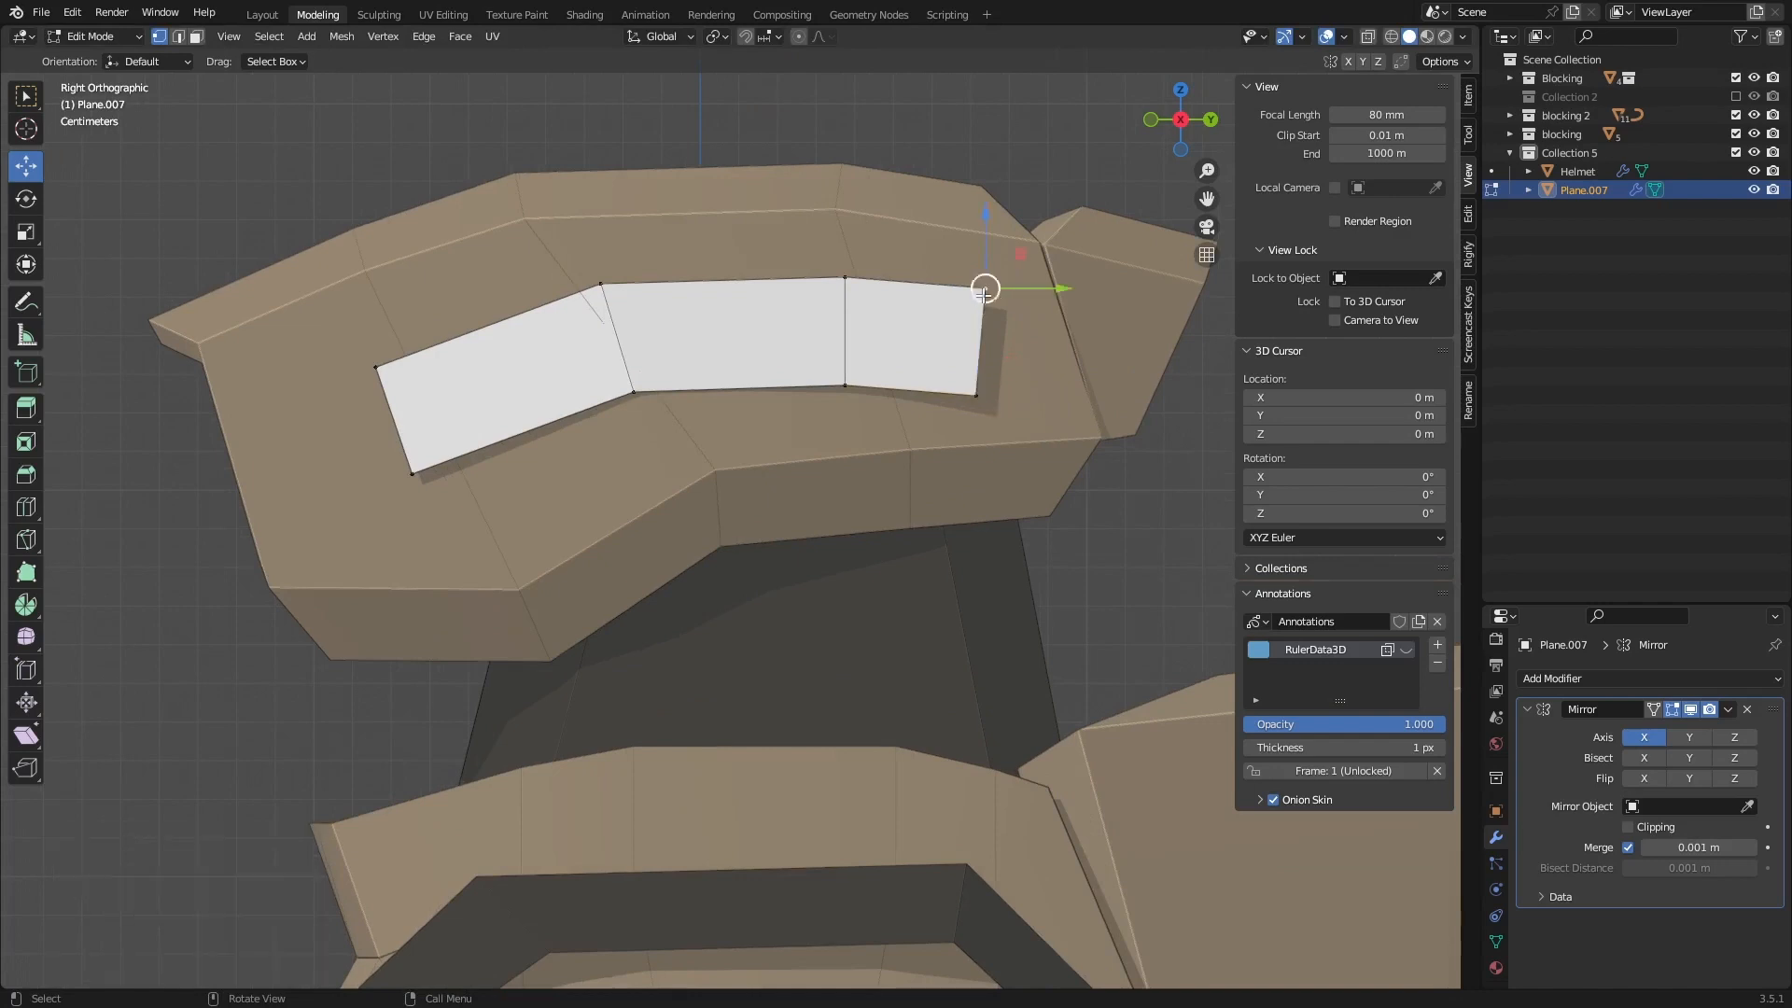
{"action": "left_click", "coordinate": [600, 291]}
{"action": "key", "text": "g"}
{"action": "key", "text": "g"}
{"action": "left_click", "coordinate": [582, 290]}
{"action": "left_click", "coordinate": [634, 388]}
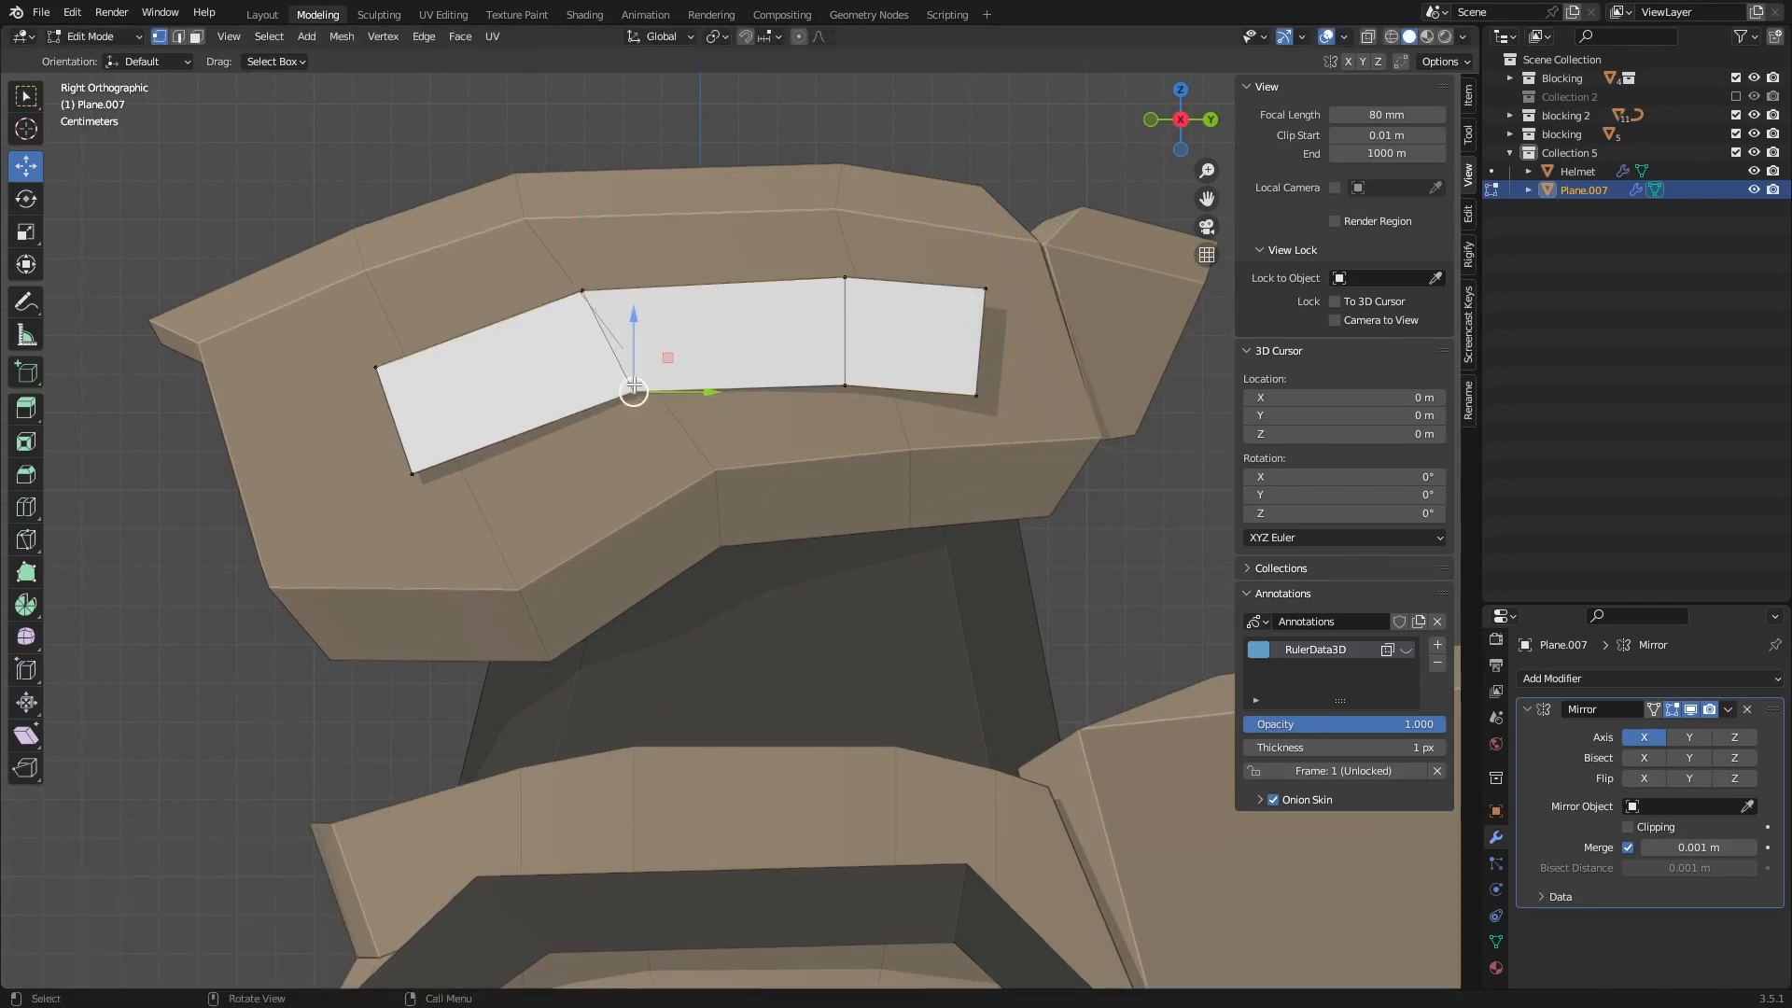
{"action": "key", "text": "g"}
{"action": "key", "text": "g"}
{"action": "left_click", "coordinate": [644, 403]}
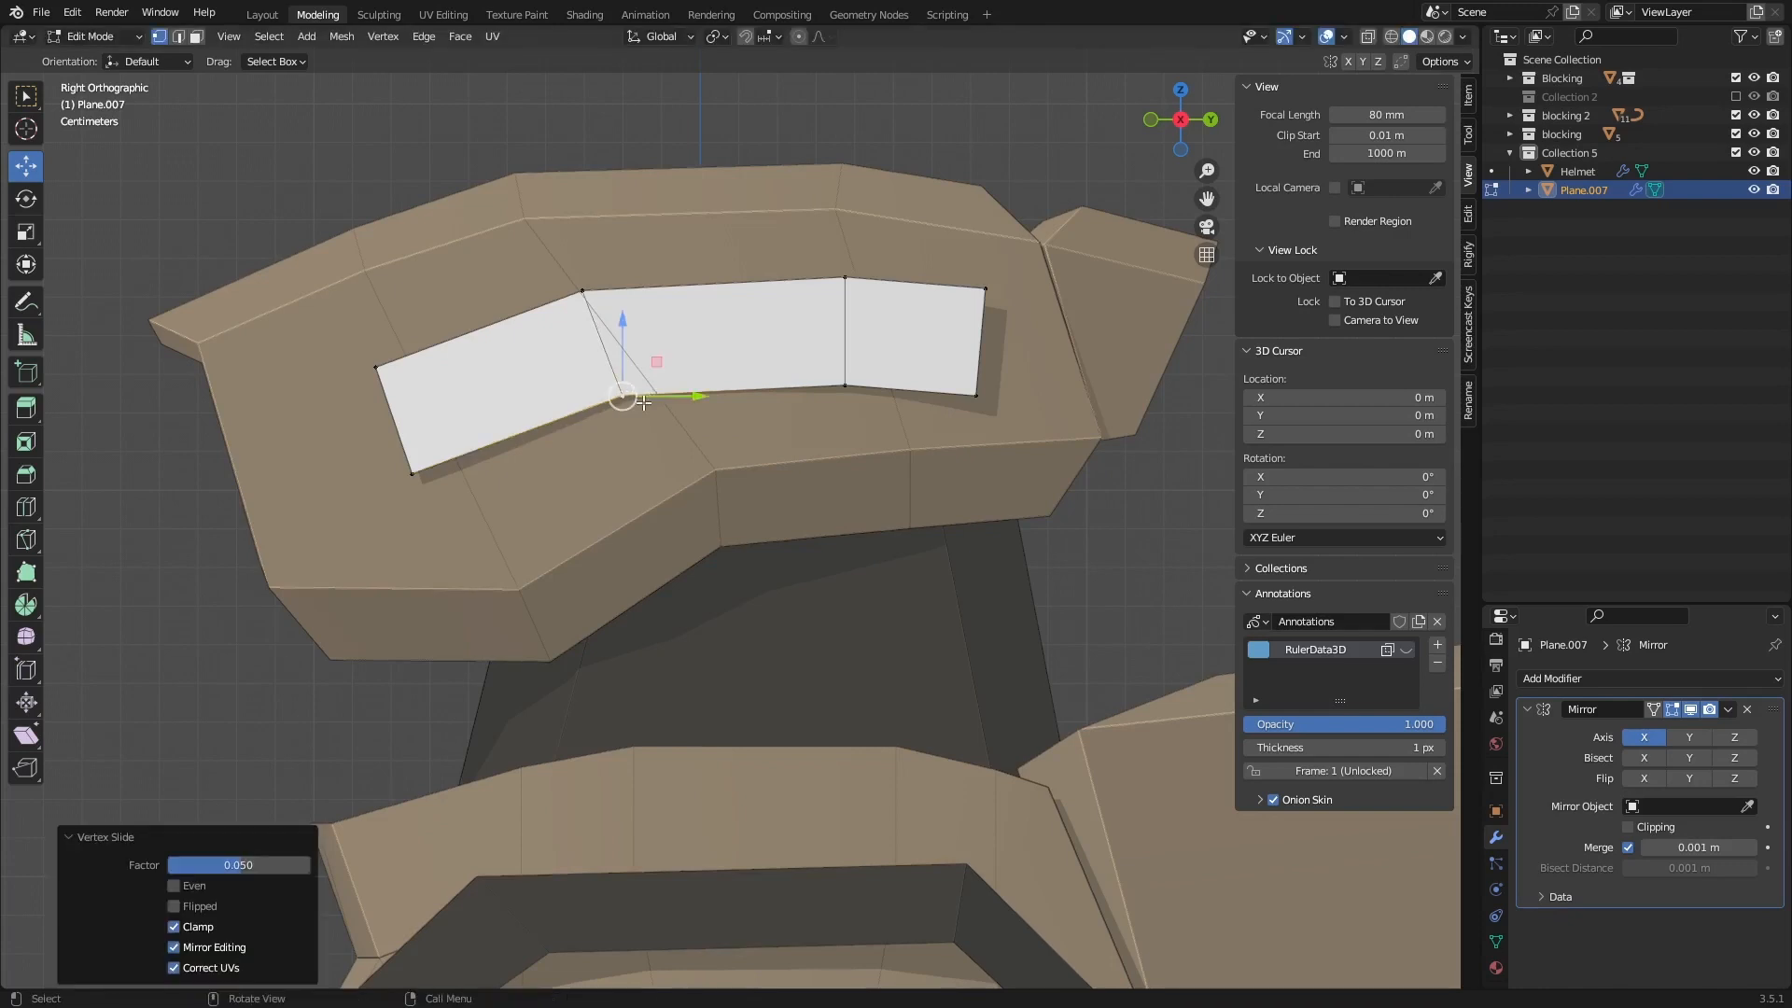
Step: Nudge the panel's front edge about 0.0007 m along negative X so it sits closer to the helmet
{"action": "left_click", "coordinate": [378, 369]}
{"action": "left_click", "coordinate": [422, 473], "text": "shift"}
{"action": "middle_click_drag", "start_coordinate": [403, 473], "coordinate": [628, 495]}
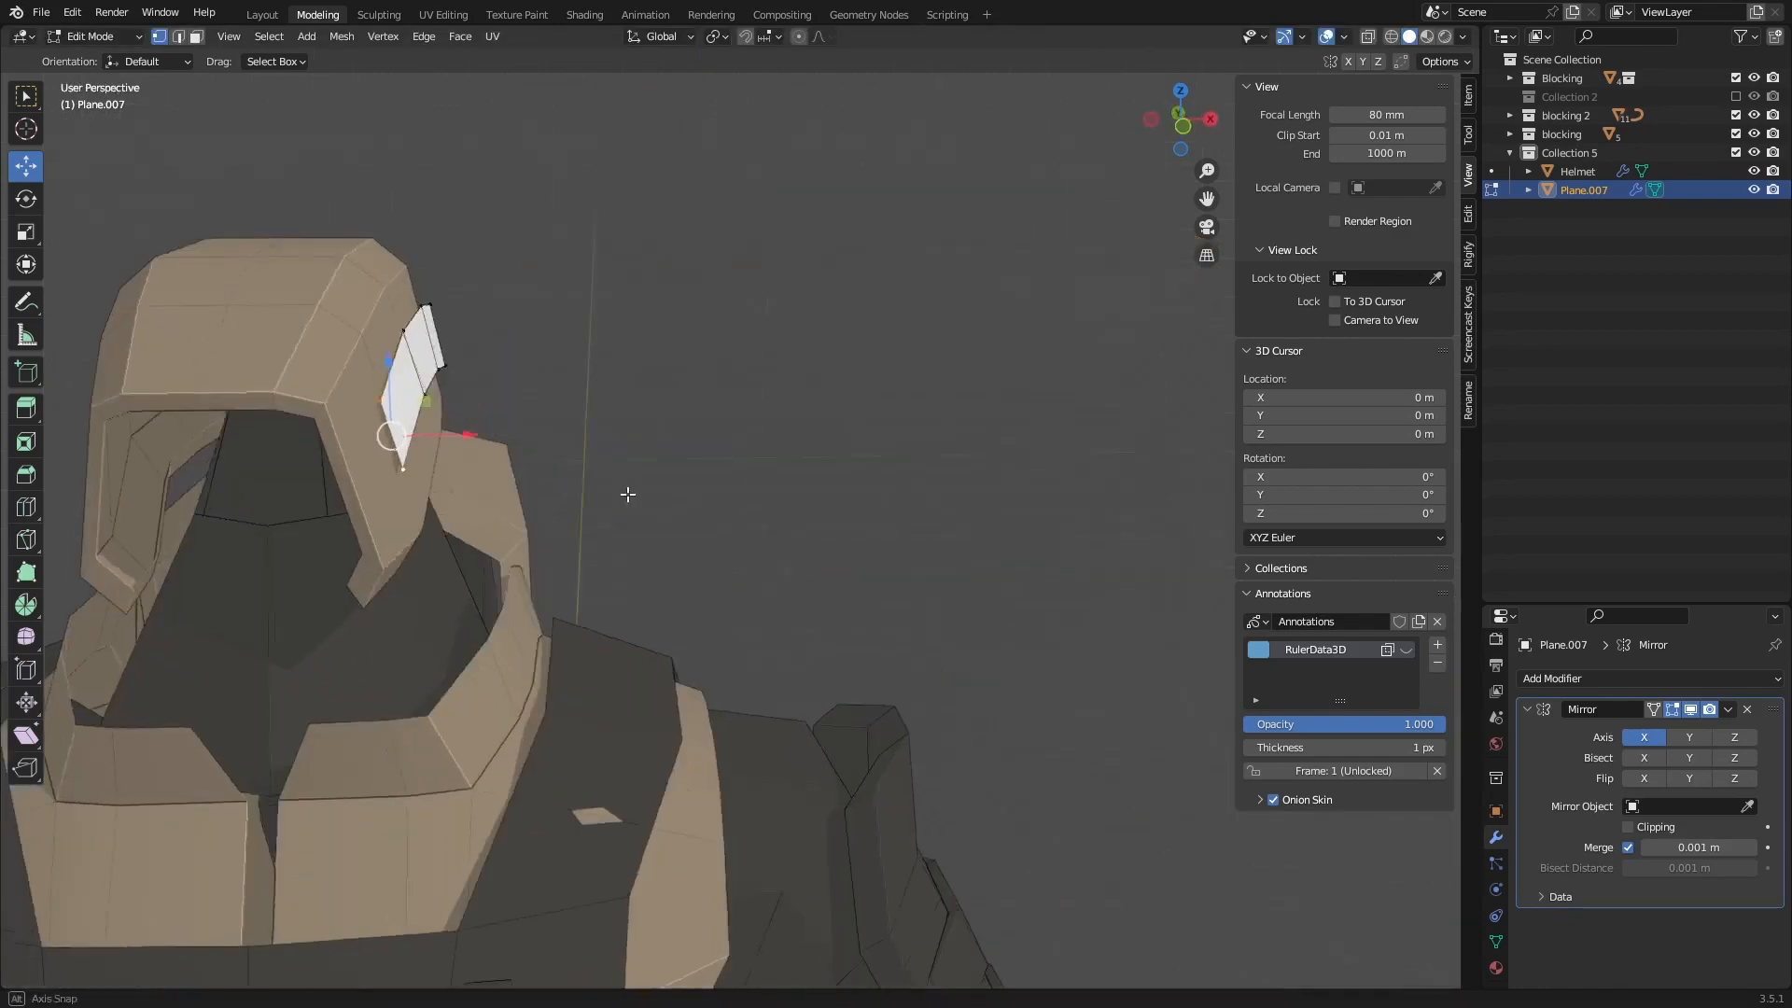
{"action": "left_click_drag", "start_coordinate": [460, 425], "coordinate": [463, 425]}
{"action": "middle_click_drag", "start_coordinate": [463, 401], "coordinate": [753, 301]}
{"action": "left_click", "coordinate": [1193, 123]}
Step: Add two evenly spaced loop cuts along the length of the panel, dividing it into three strips
{"action": "scroll", "coordinate": [747, 308], "scroll_direction": "up", "scroll_amount": 1}
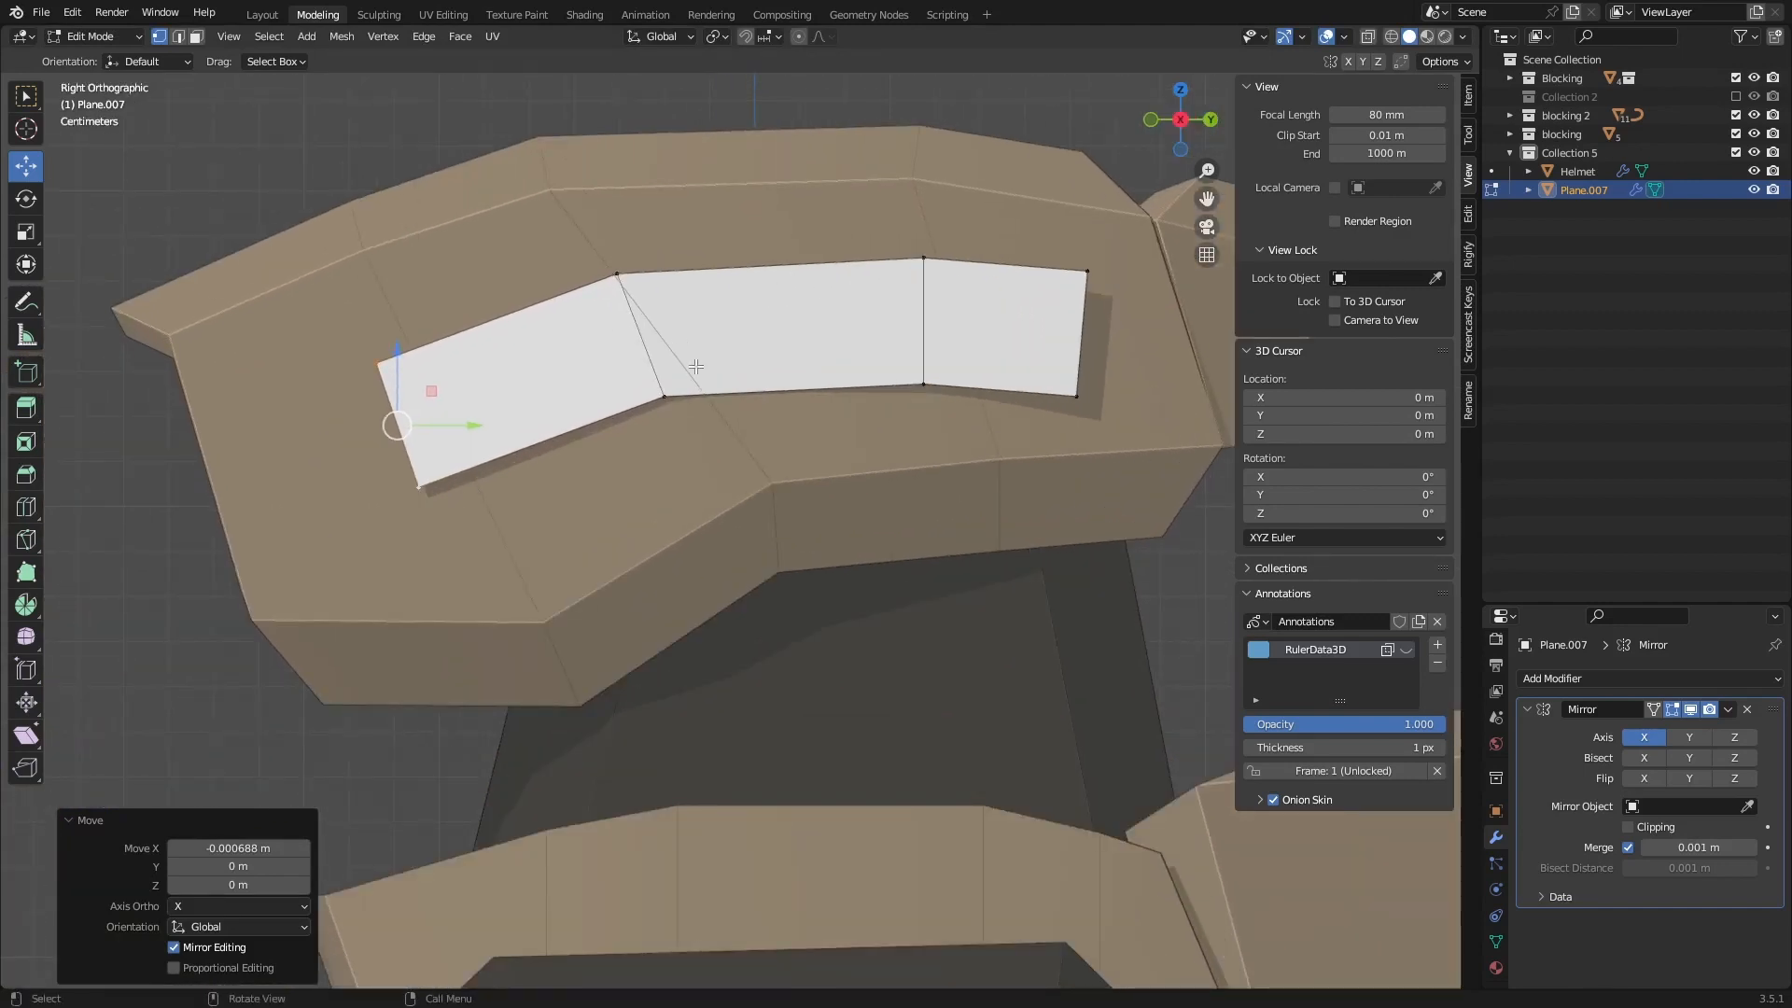
{"action": "key", "text": "ctrl+r"}
{"action": "scroll", "coordinate": [672, 362], "scroll_direction": "up", "scroll_amount": 1}
{"action": "left_click", "coordinate": [654, 360]}
{"action": "right_click", "coordinate": [873, 351]}
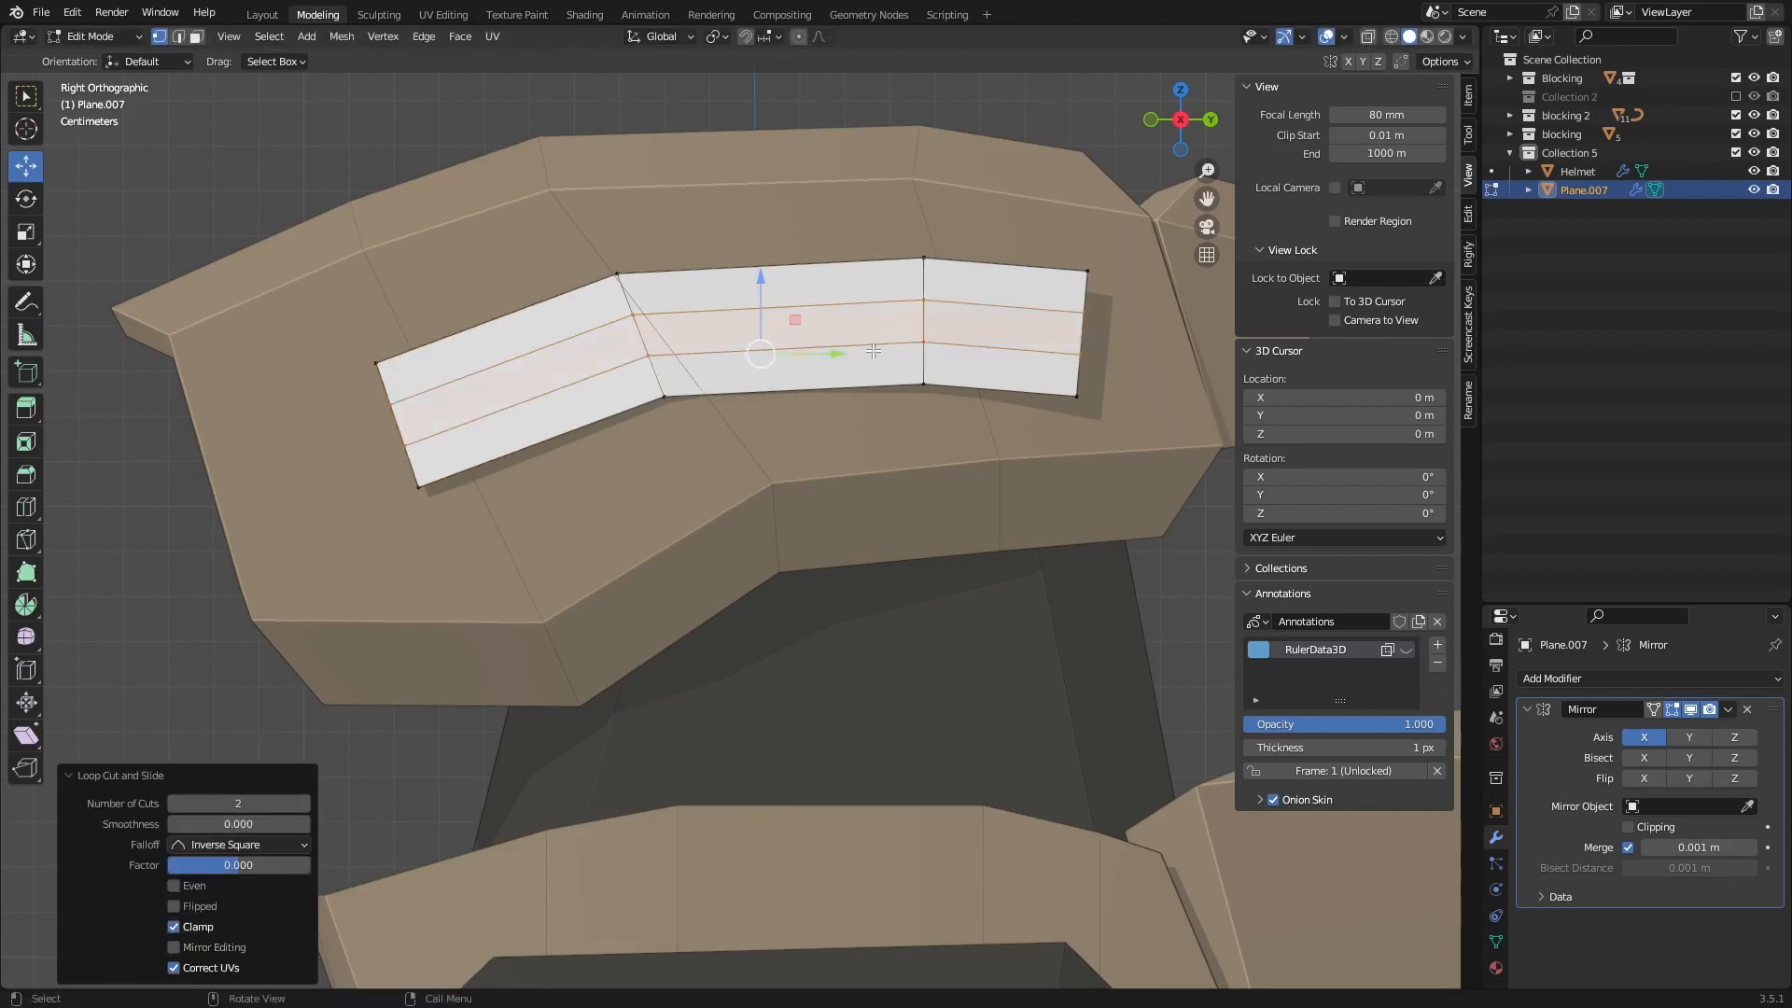
Step: Extrude the faces of the upper and lower strips about 0.0027 m outward along their normals, leaving the middle strip recessed
{"action": "middle_click_drag", "start_coordinate": [872, 351], "coordinate": [564, 333]}
{"action": "key", "text": "3"}
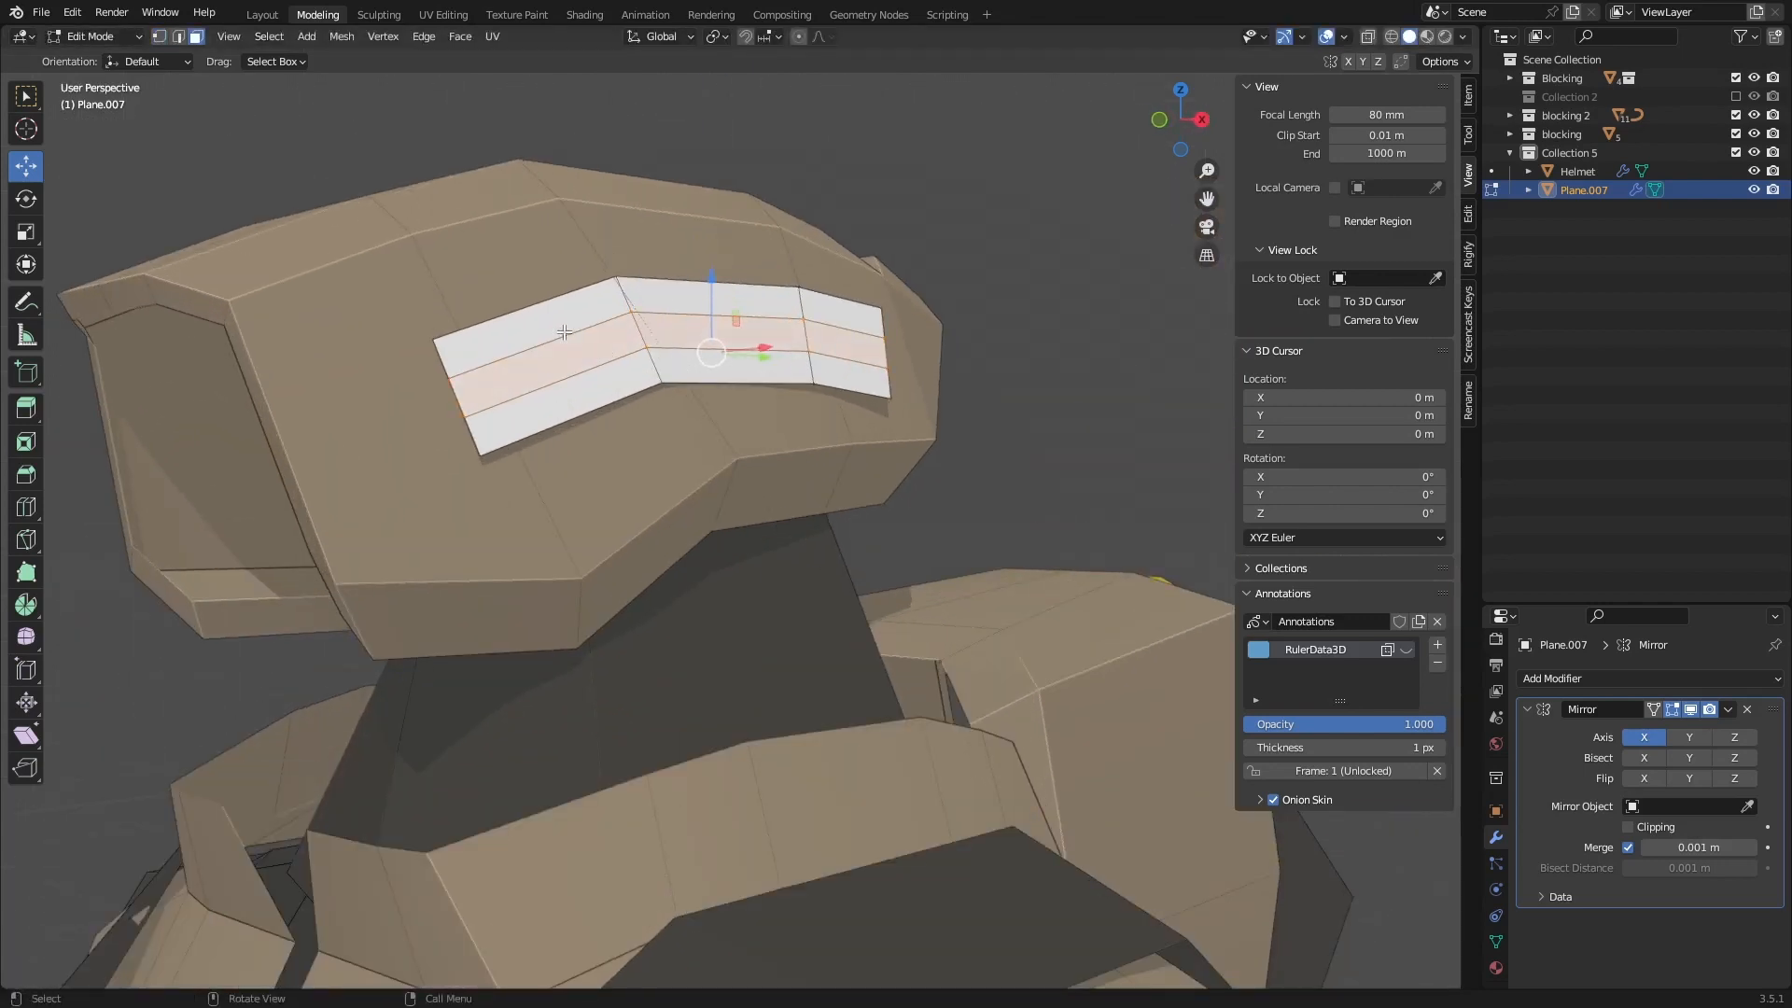
{"action": "left_click", "coordinate": [565, 325]}
{"action": "left_click", "coordinate": [719, 306], "text": "shift"}
{"action": "left_click", "coordinate": [843, 317], "text": "shift"}
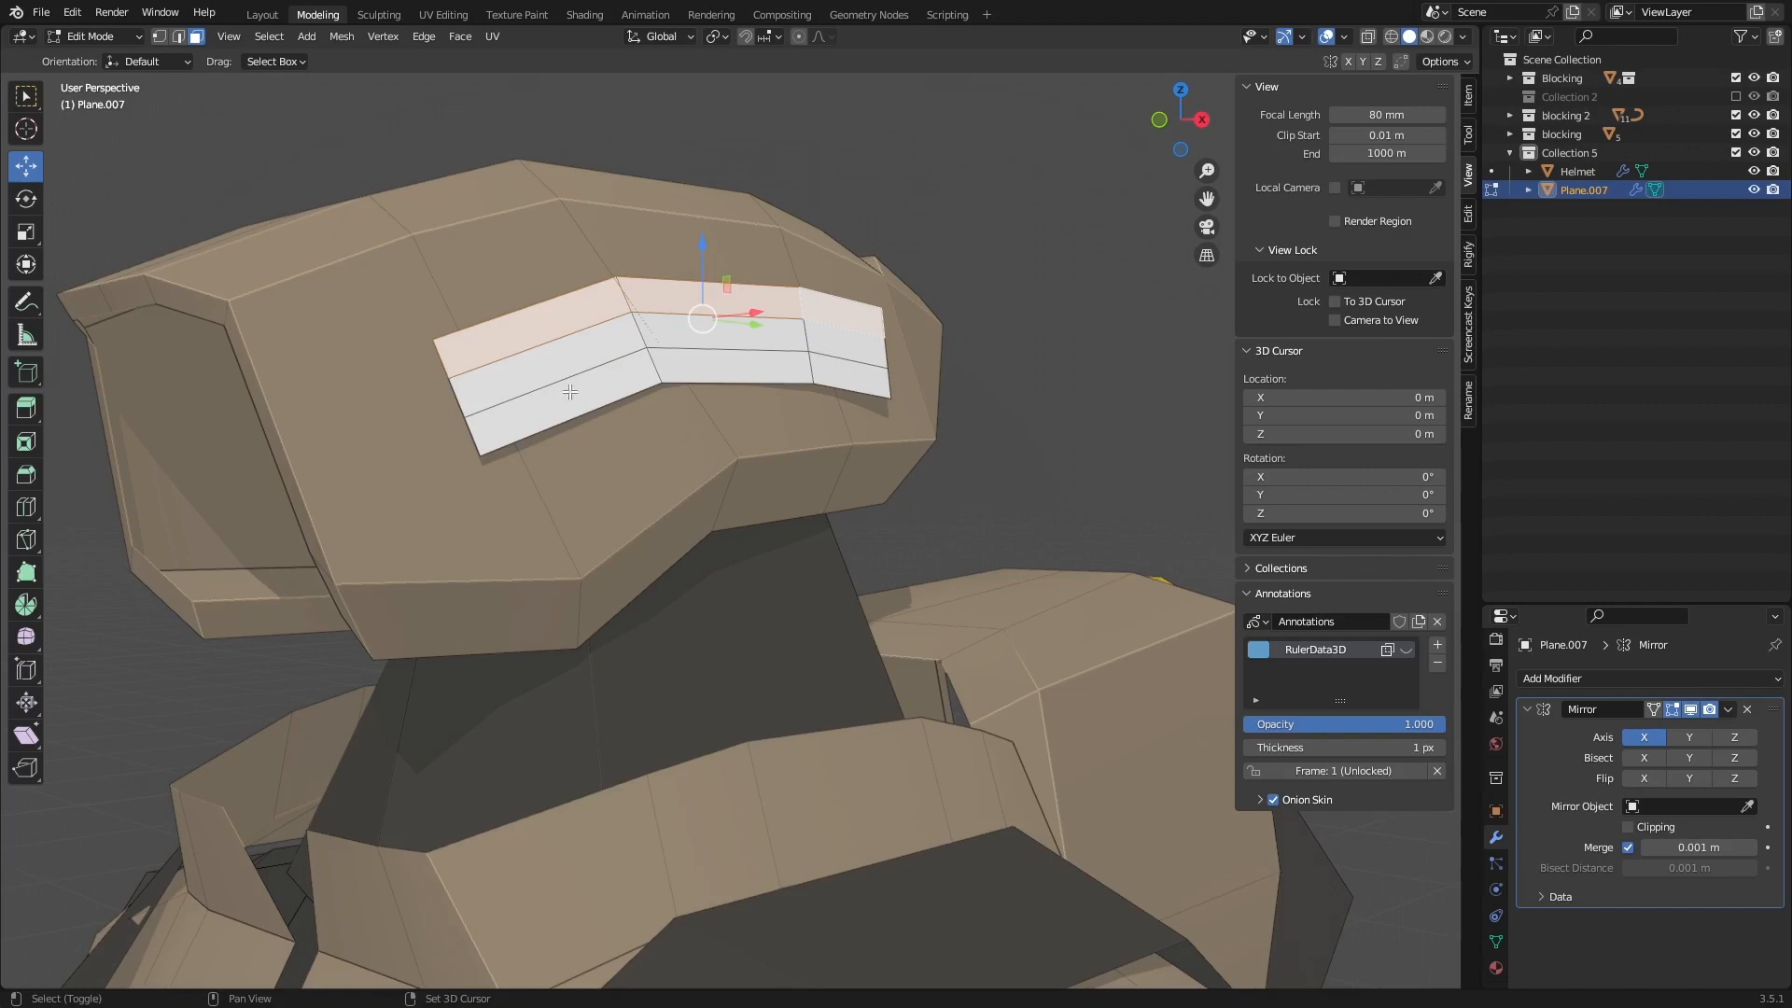
{"action": "left_click", "coordinate": [638, 378], "text": "shift"}
{"action": "left_click", "coordinate": [762, 375], "text": "shift"}
{"action": "left_click", "coordinate": [837, 375], "text": "shift"}
{"action": "middle_click_drag", "start_coordinate": [569, 310], "coordinate": [733, 358]}
{"action": "key", "text": "e"}
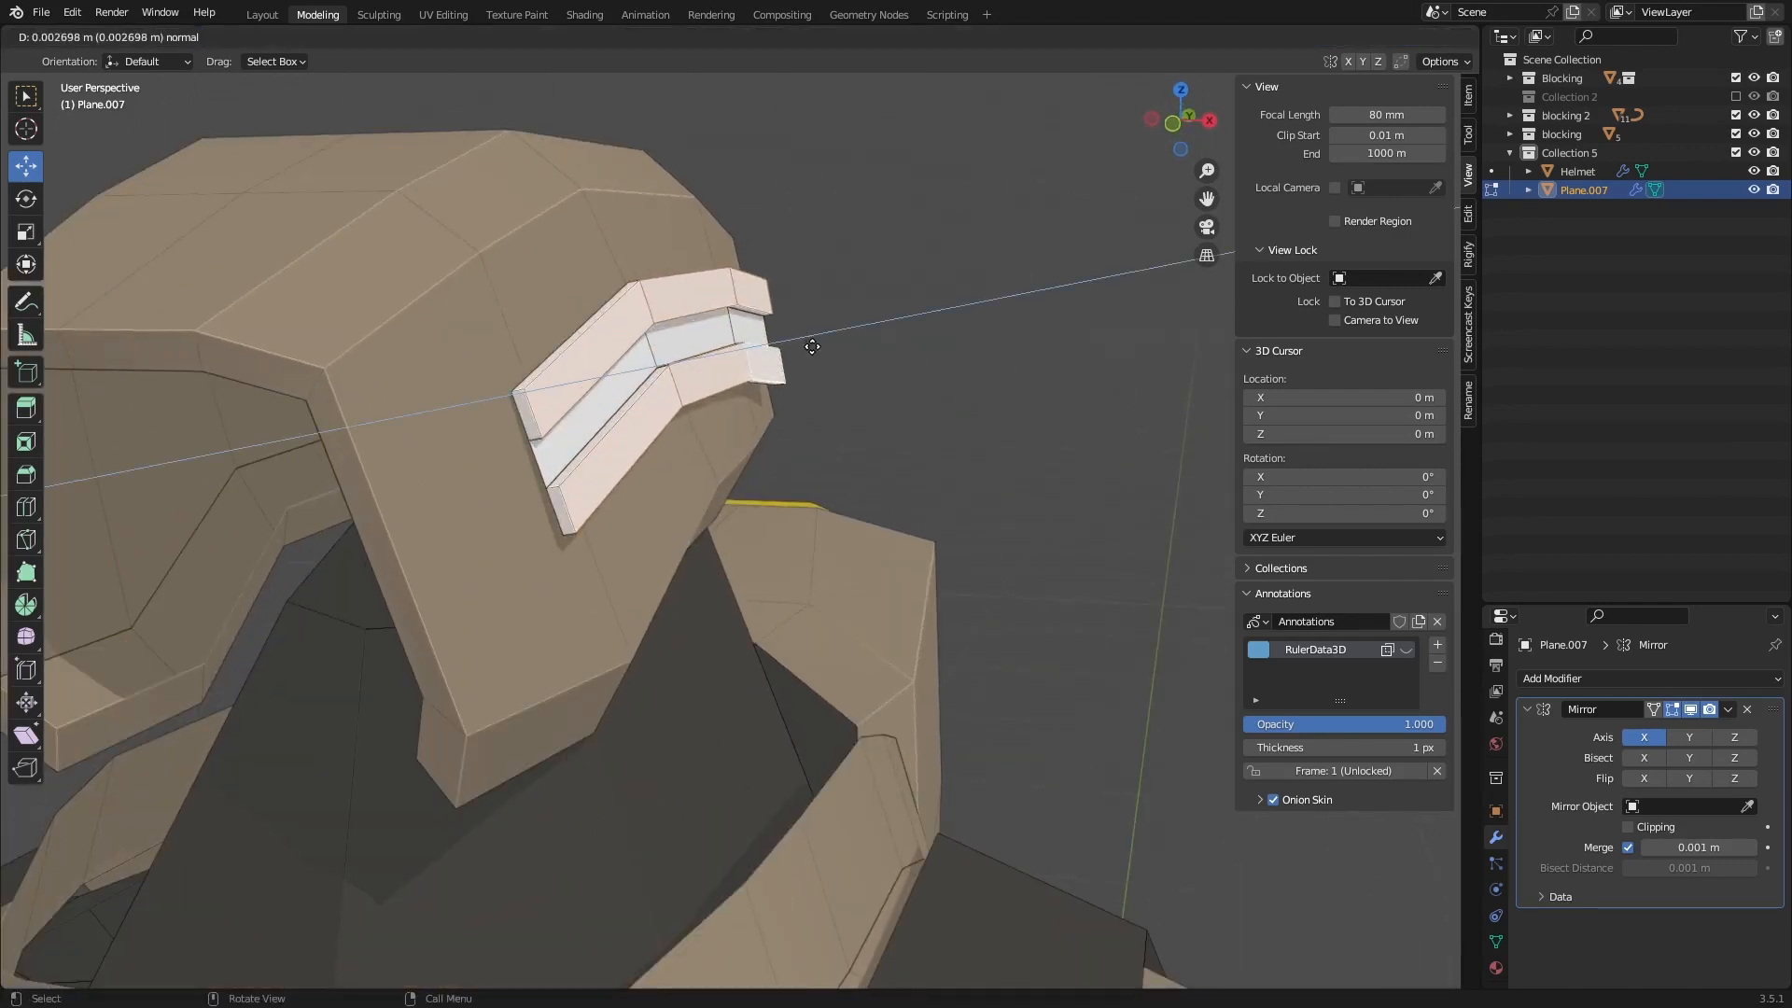
{"action": "left_click", "coordinate": [812, 346]}
{"action": "middle_click_drag", "start_coordinate": [812, 347], "coordinate": [603, 364]}
Step: Bevel the four outer corner edges of the raised strips with a width of 0.00669 m and one segment
{"action": "scroll", "coordinate": [603, 365], "scroll_direction": "up", "scroll_amount": 2}
{"action": "left_click", "coordinate": [622, 367]}
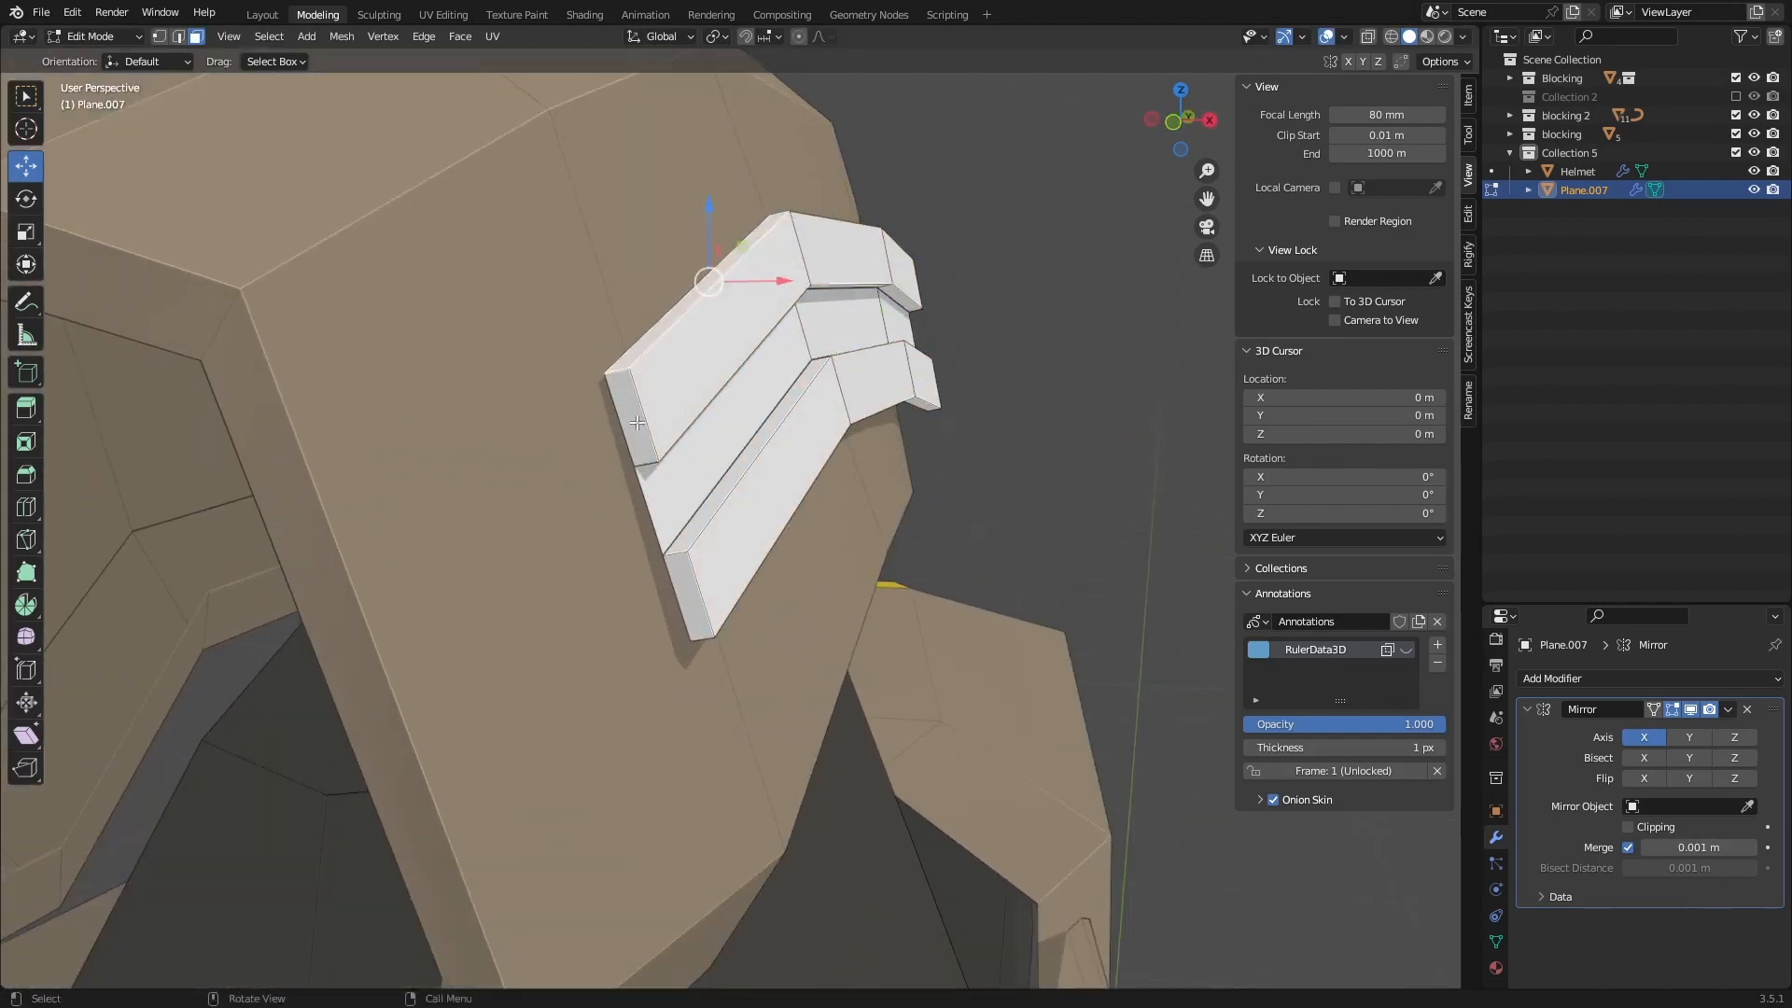
{"action": "key", "text": "2"}
{"action": "left_click", "coordinate": [622, 367]}
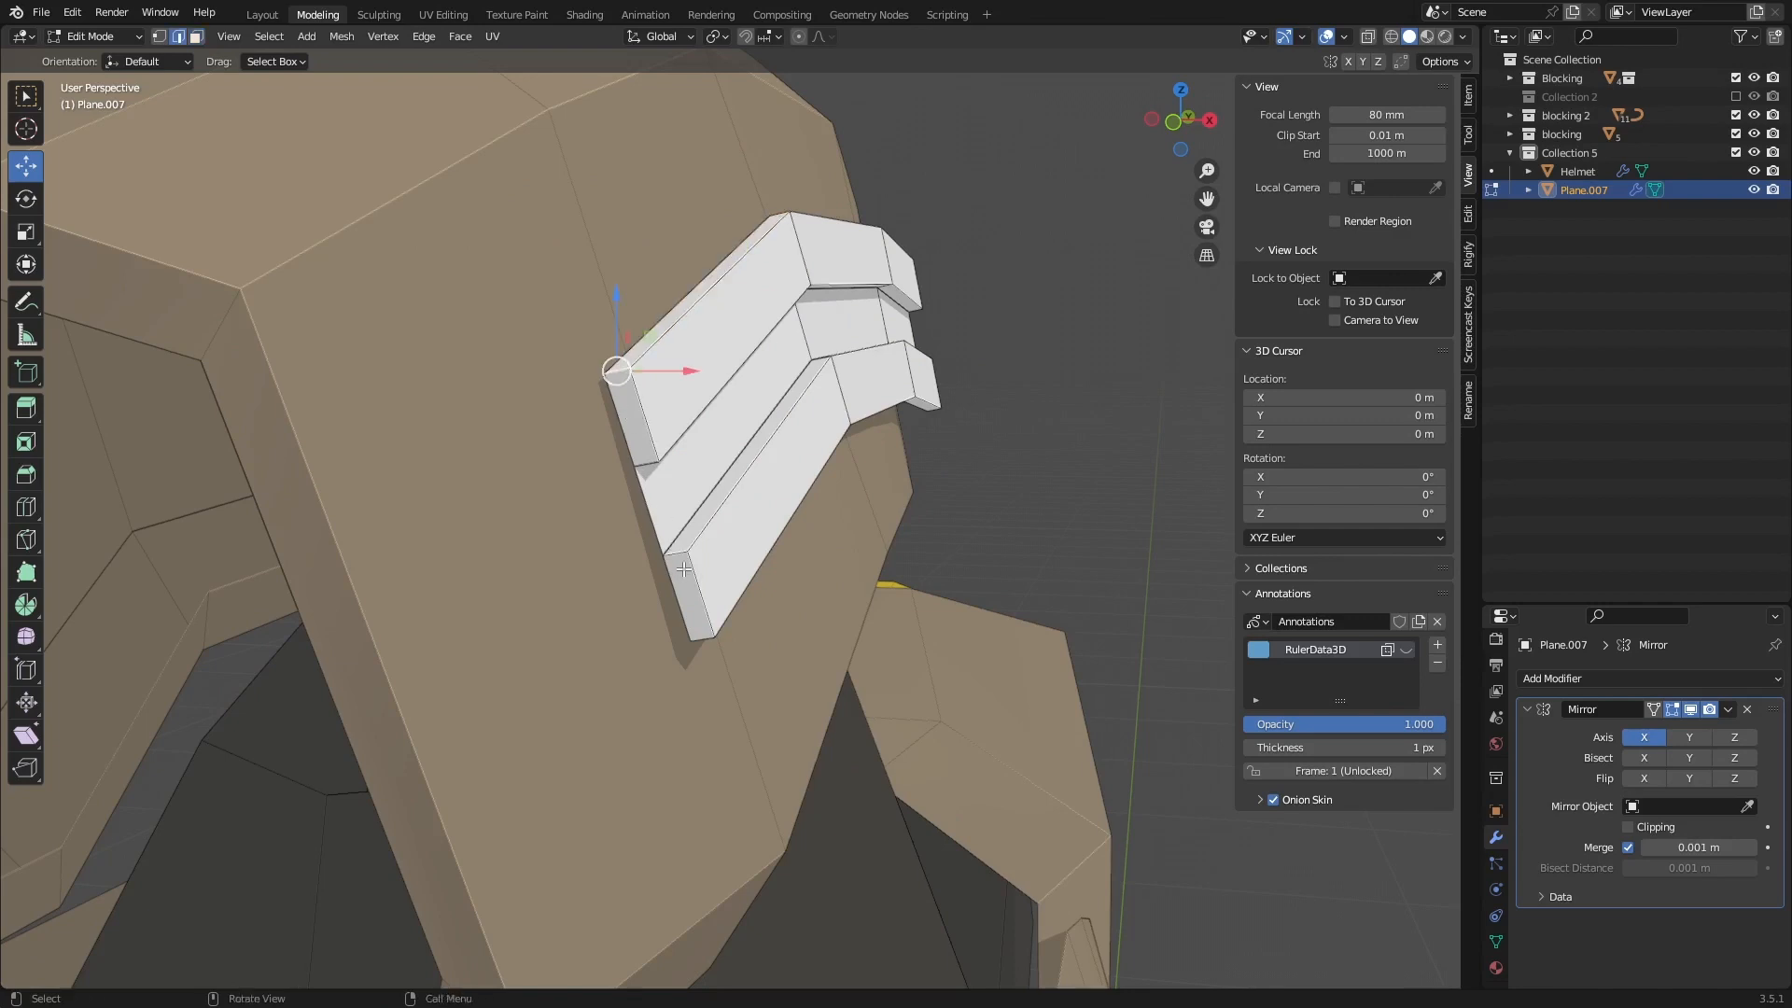
{"action": "middle_click_drag", "start_coordinate": [622, 367], "coordinate": [44, 587]}
{"action": "left_click", "coordinate": [690, 651], "text": "shift"}
{"action": "scroll", "coordinate": [776, 439], "scroll_direction": "down", "scroll_amount": 5}
{"action": "middle_click_drag", "start_coordinate": [896, 430], "coordinate": [700, 445]}
{"action": "scroll", "coordinate": [700, 445], "scroll_direction": "up", "scroll_amount": 4}
{"action": "left_click", "coordinate": [713, 444], "text": "shift"}
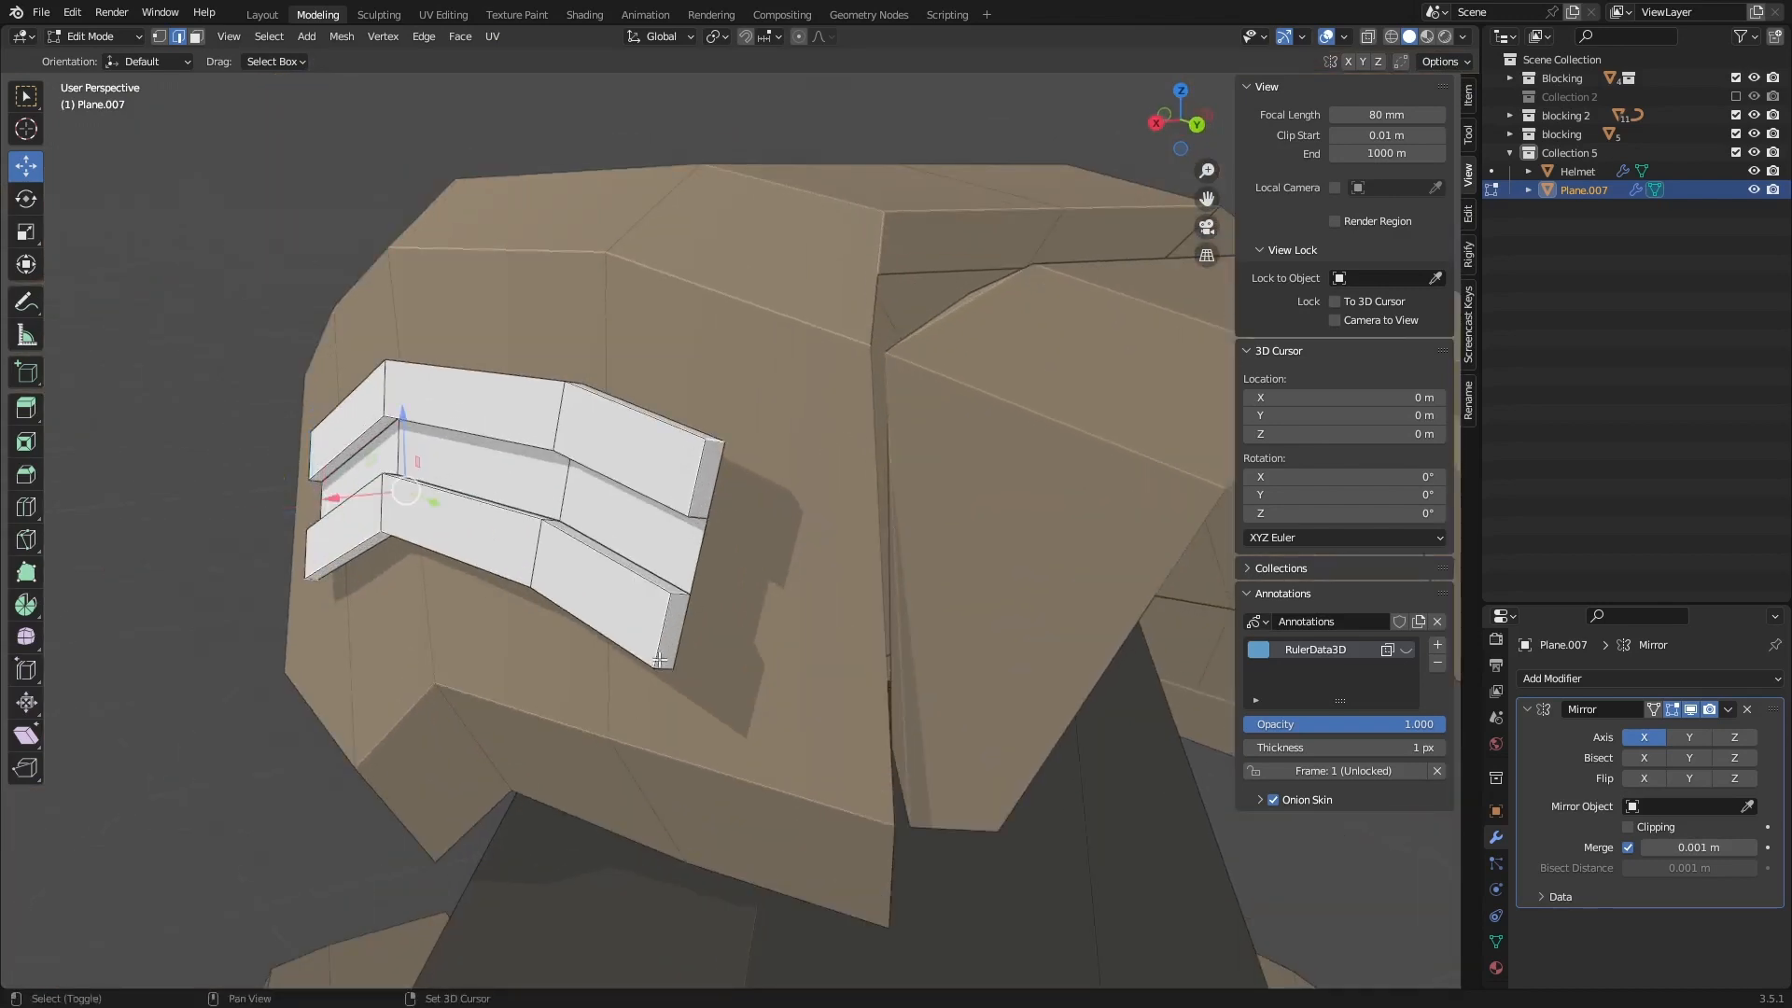
{"action": "left_click", "coordinate": [660, 661], "text": "shift"}
{"action": "scroll", "coordinate": [659, 653], "scroll_direction": "down", "scroll_amount": 4}
{"action": "middle_click_drag", "start_coordinate": [659, 653], "coordinate": [794, 649]}
{"action": "left_click", "coordinate": [1185, 123]}
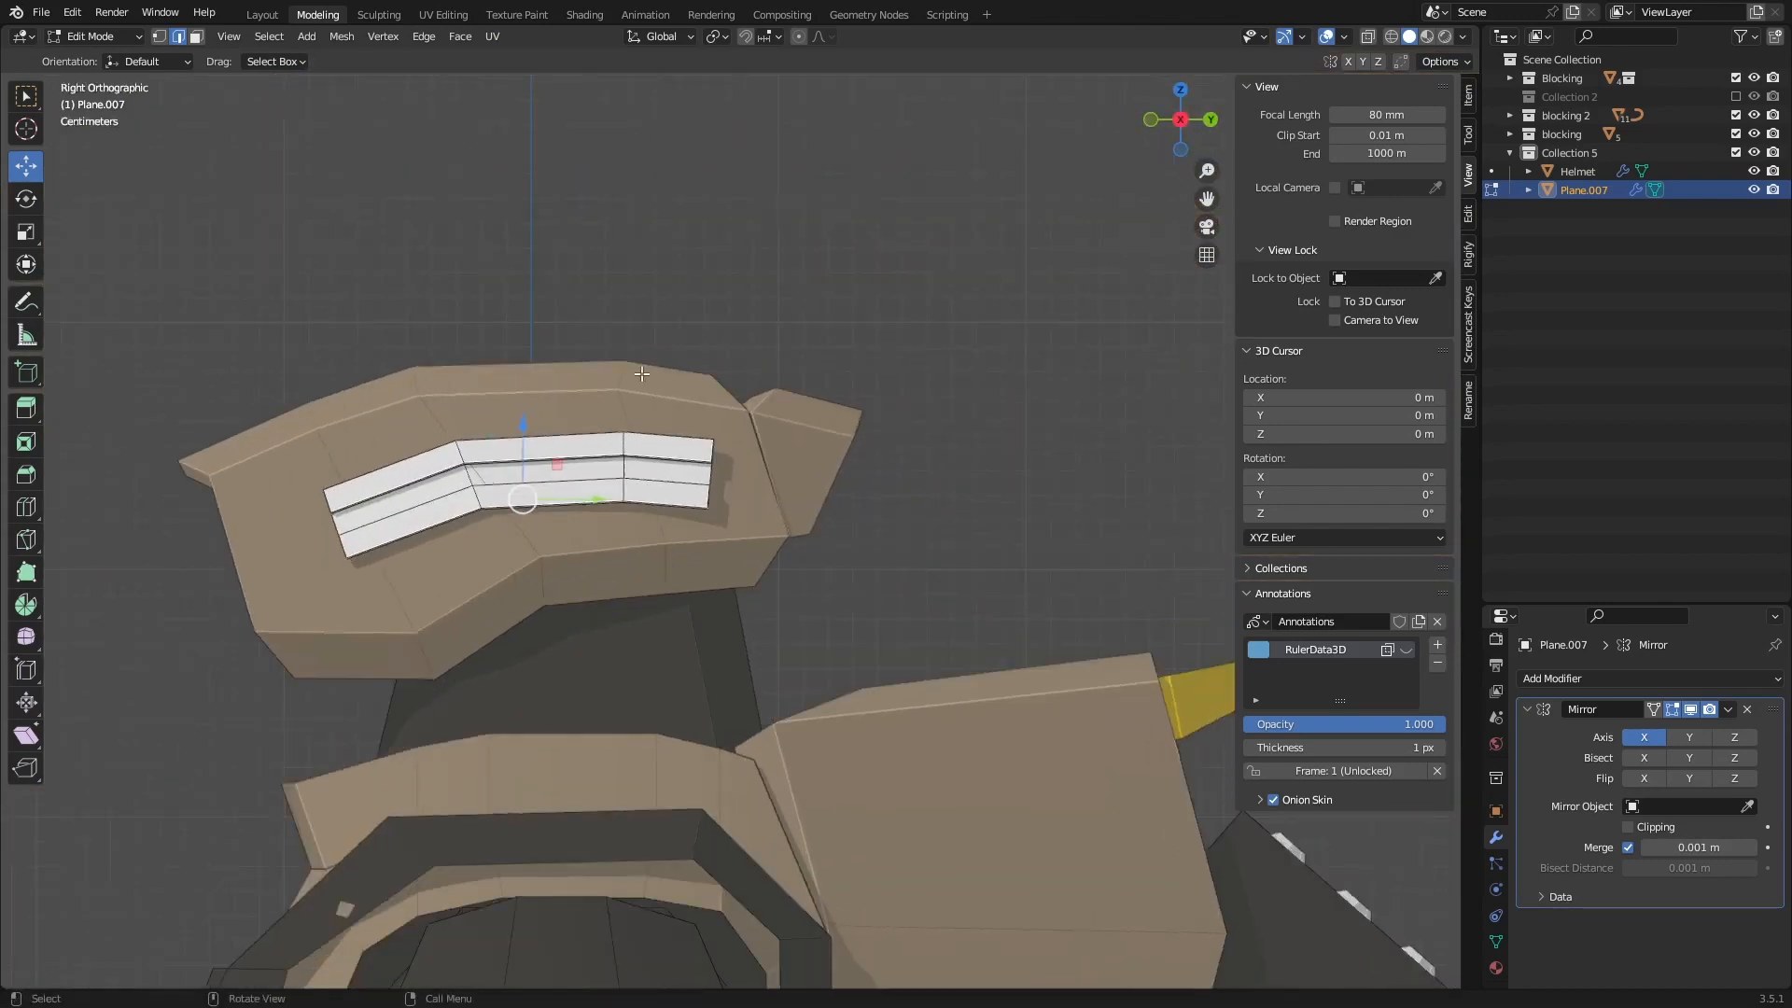
{"action": "scroll", "coordinate": [591, 437], "scroll_direction": "up", "scroll_amount": 3}
{"action": "middle_click_drag", "start_coordinate": [544, 496], "coordinate": [648, 471], "text": "shift"}
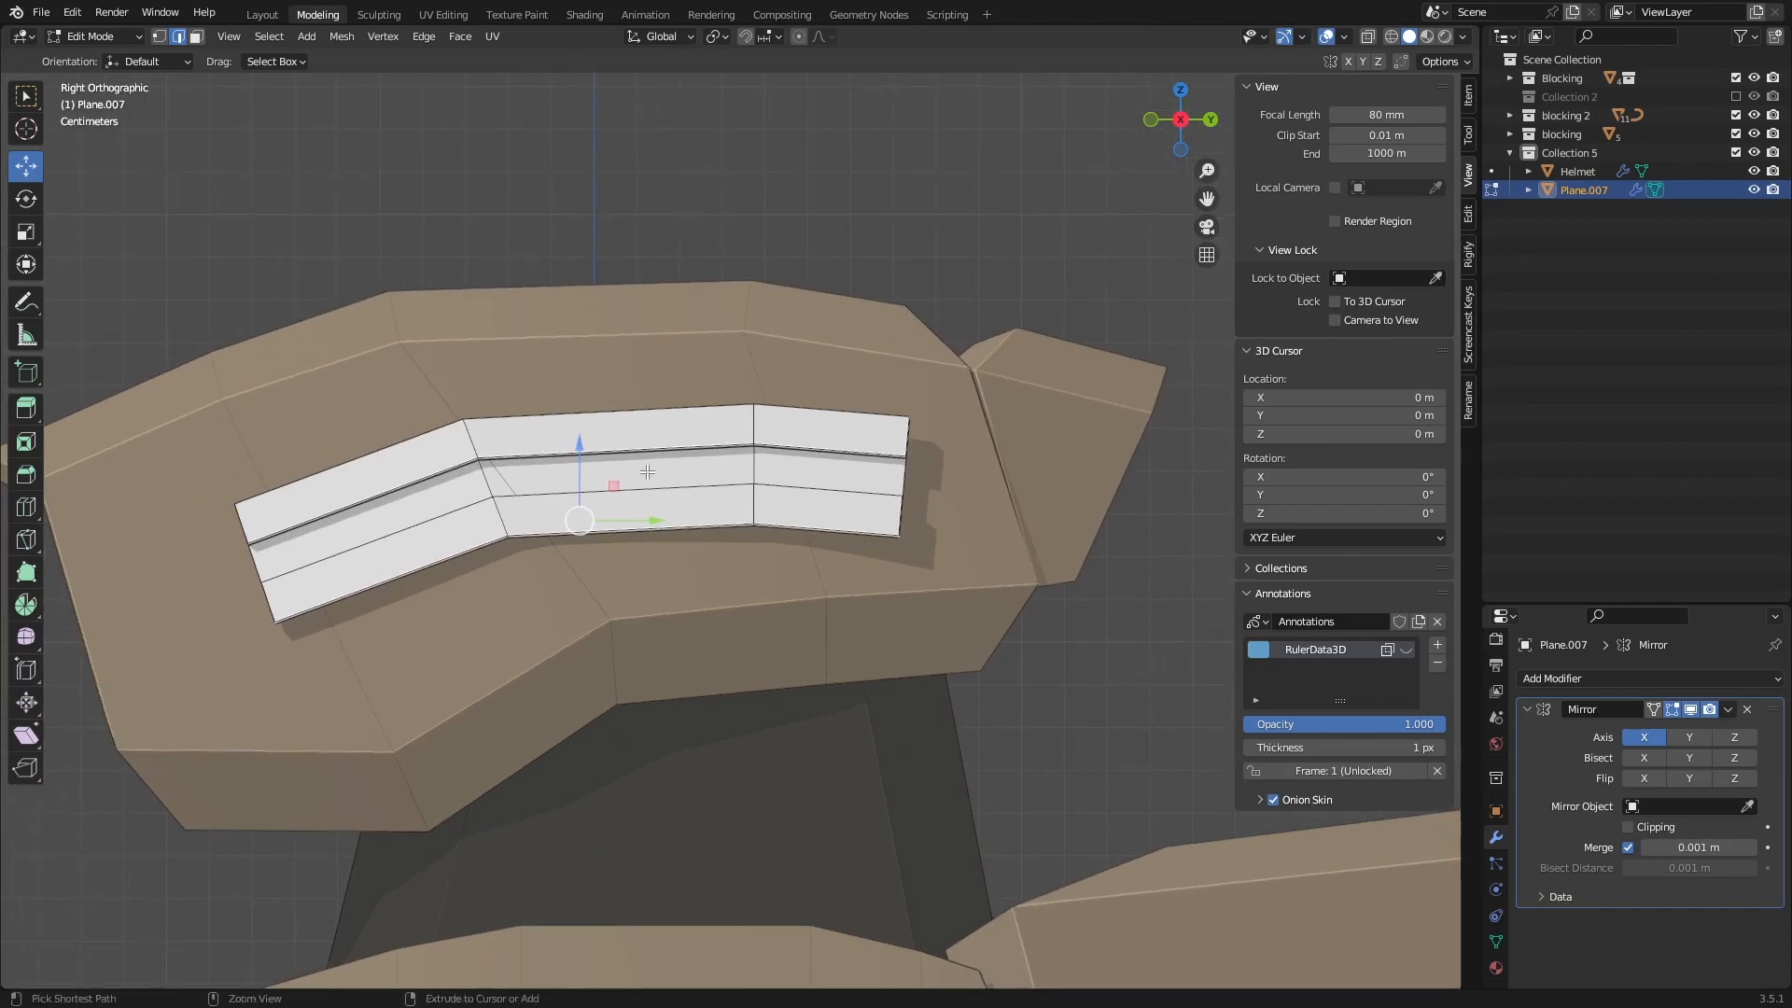
{"action": "key", "text": "ctrl+b"}
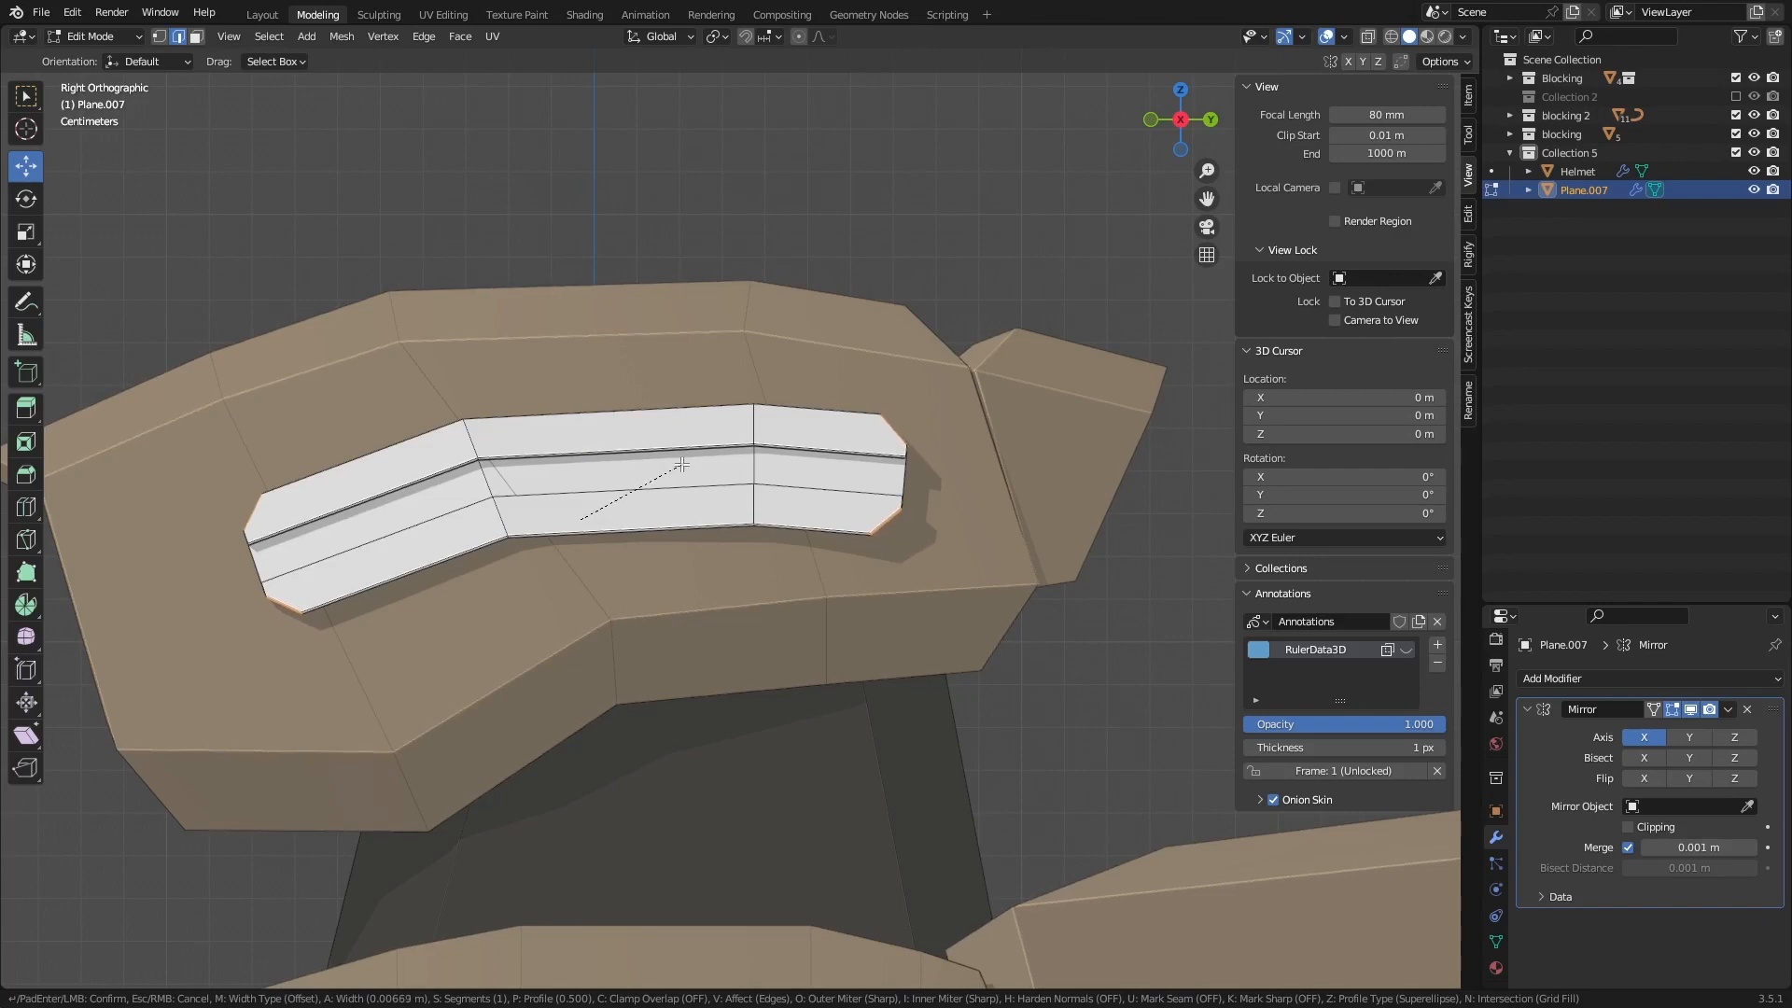
{"action": "left_click", "coordinate": [681, 465]}
{"action": "scroll", "coordinate": [681, 466], "scroll_direction": "down", "scroll_amount": 3}
{"action": "middle_click_drag", "start_coordinate": [682, 466], "coordinate": [1428, 523]}
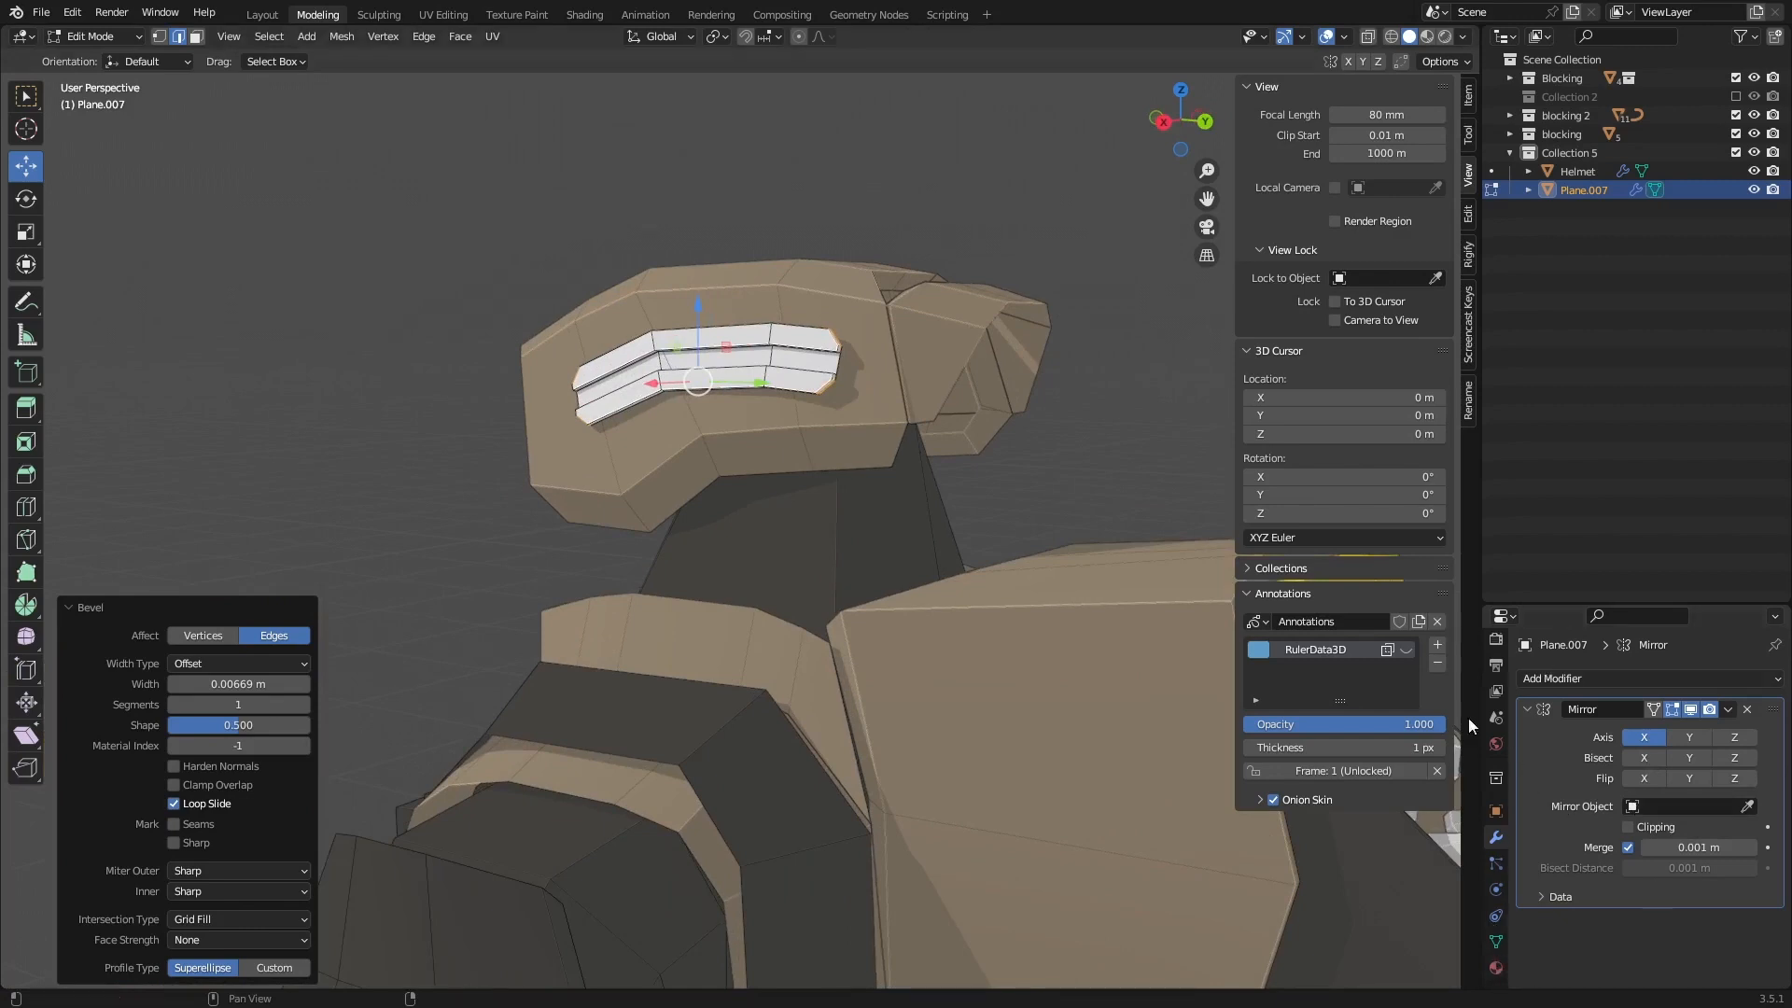
Step: Assign the existing METAL DARK material to the side panel
{"action": "left_click", "coordinate": [1496, 744]}
{"action": "left_click", "coordinate": [1496, 969]}
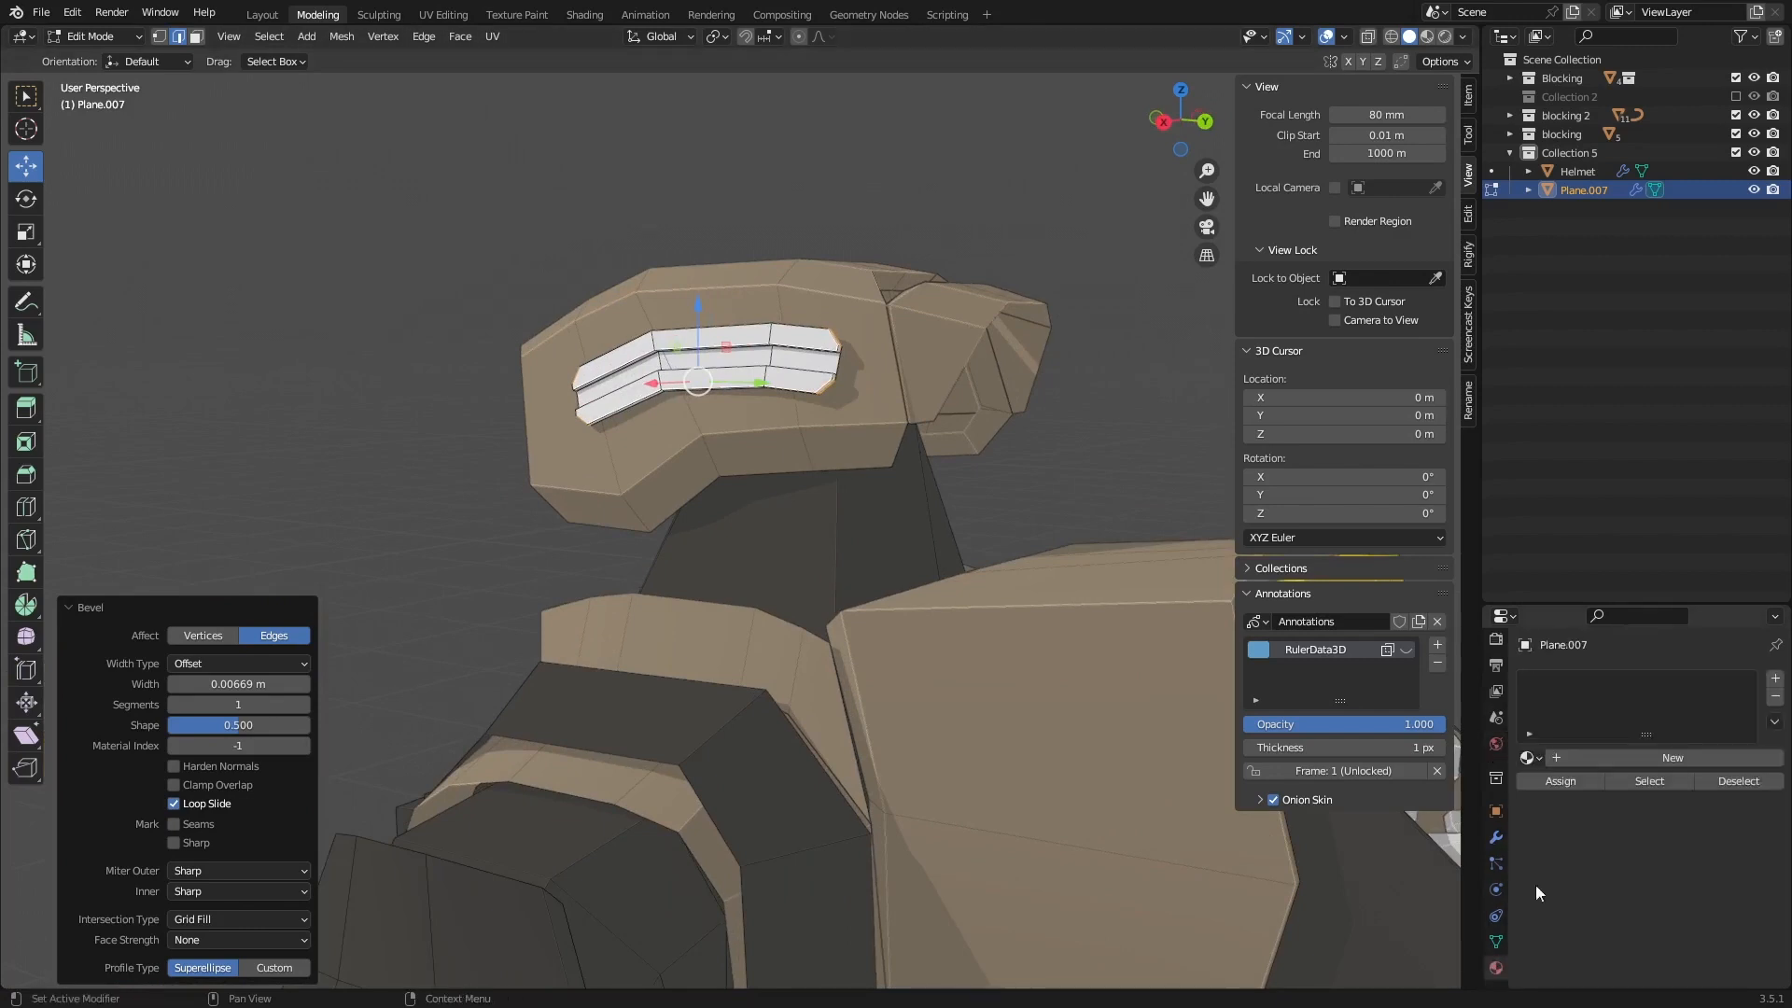
{"action": "left_click", "coordinate": [1528, 758]}
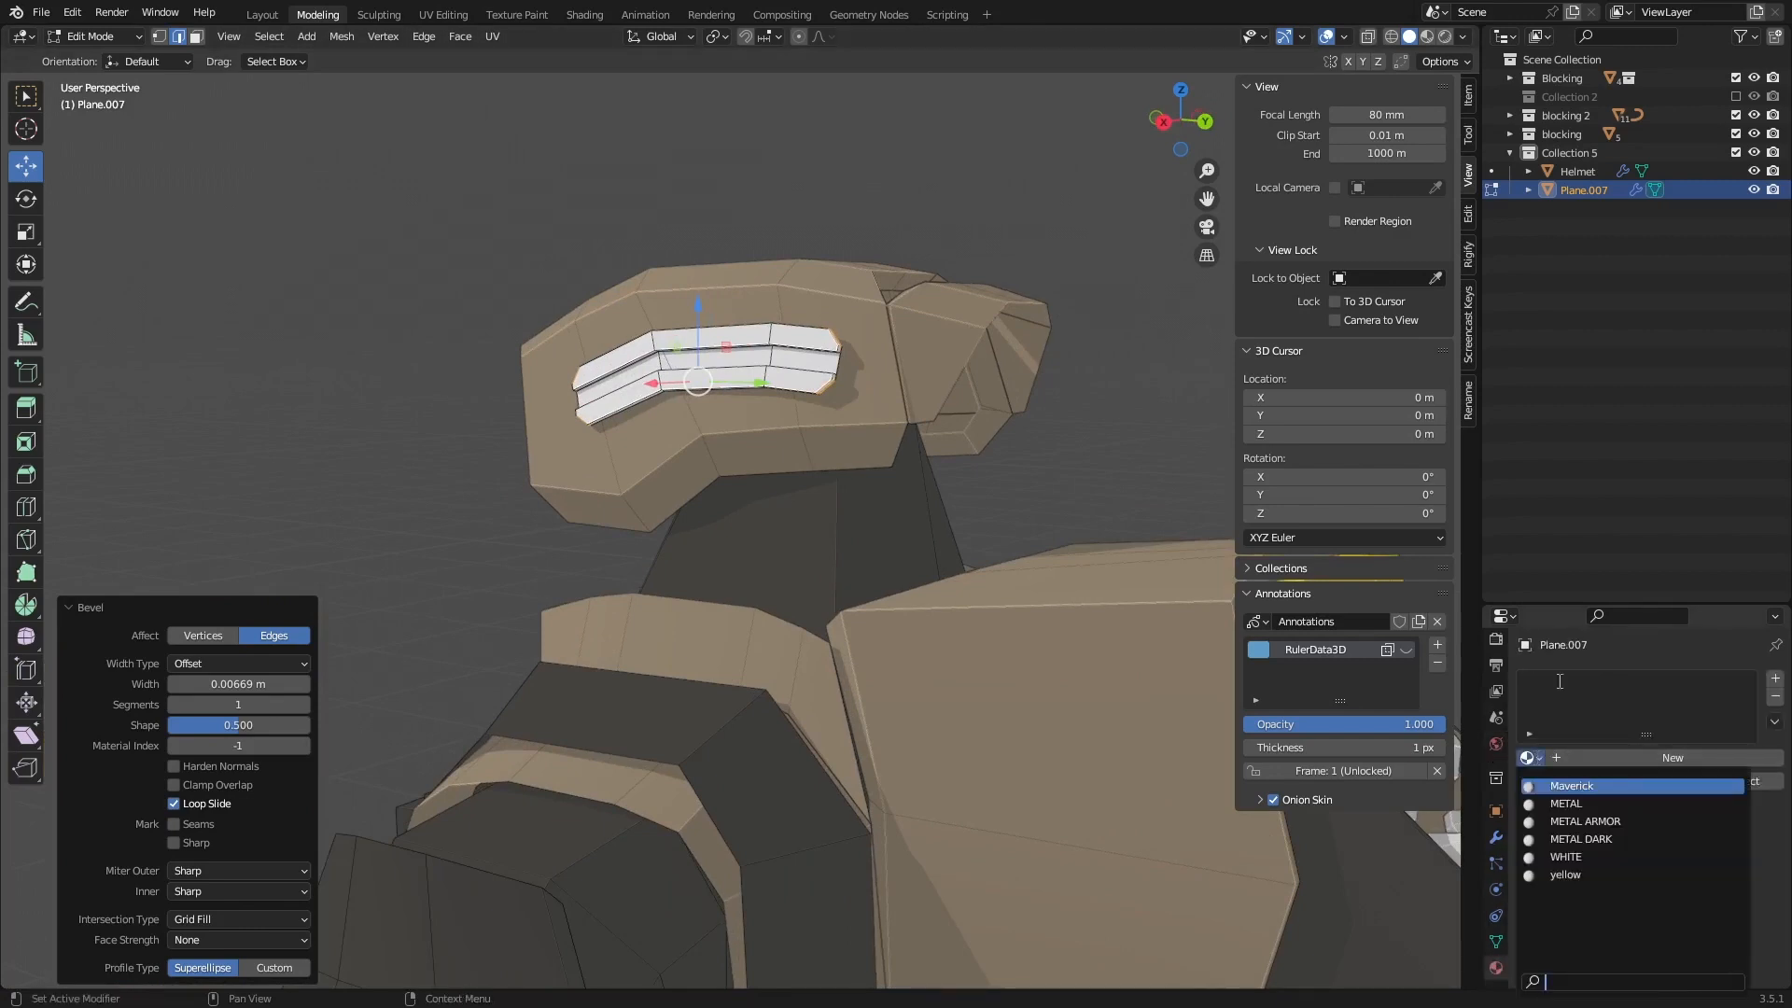
{"action": "left_click", "coordinate": [1587, 841]}
{"action": "scroll", "coordinate": [1017, 551], "scroll_direction": "down", "scroll_amount": 2}
{"action": "middle_click_drag", "start_coordinate": [1008, 546], "coordinate": [1062, 551]}
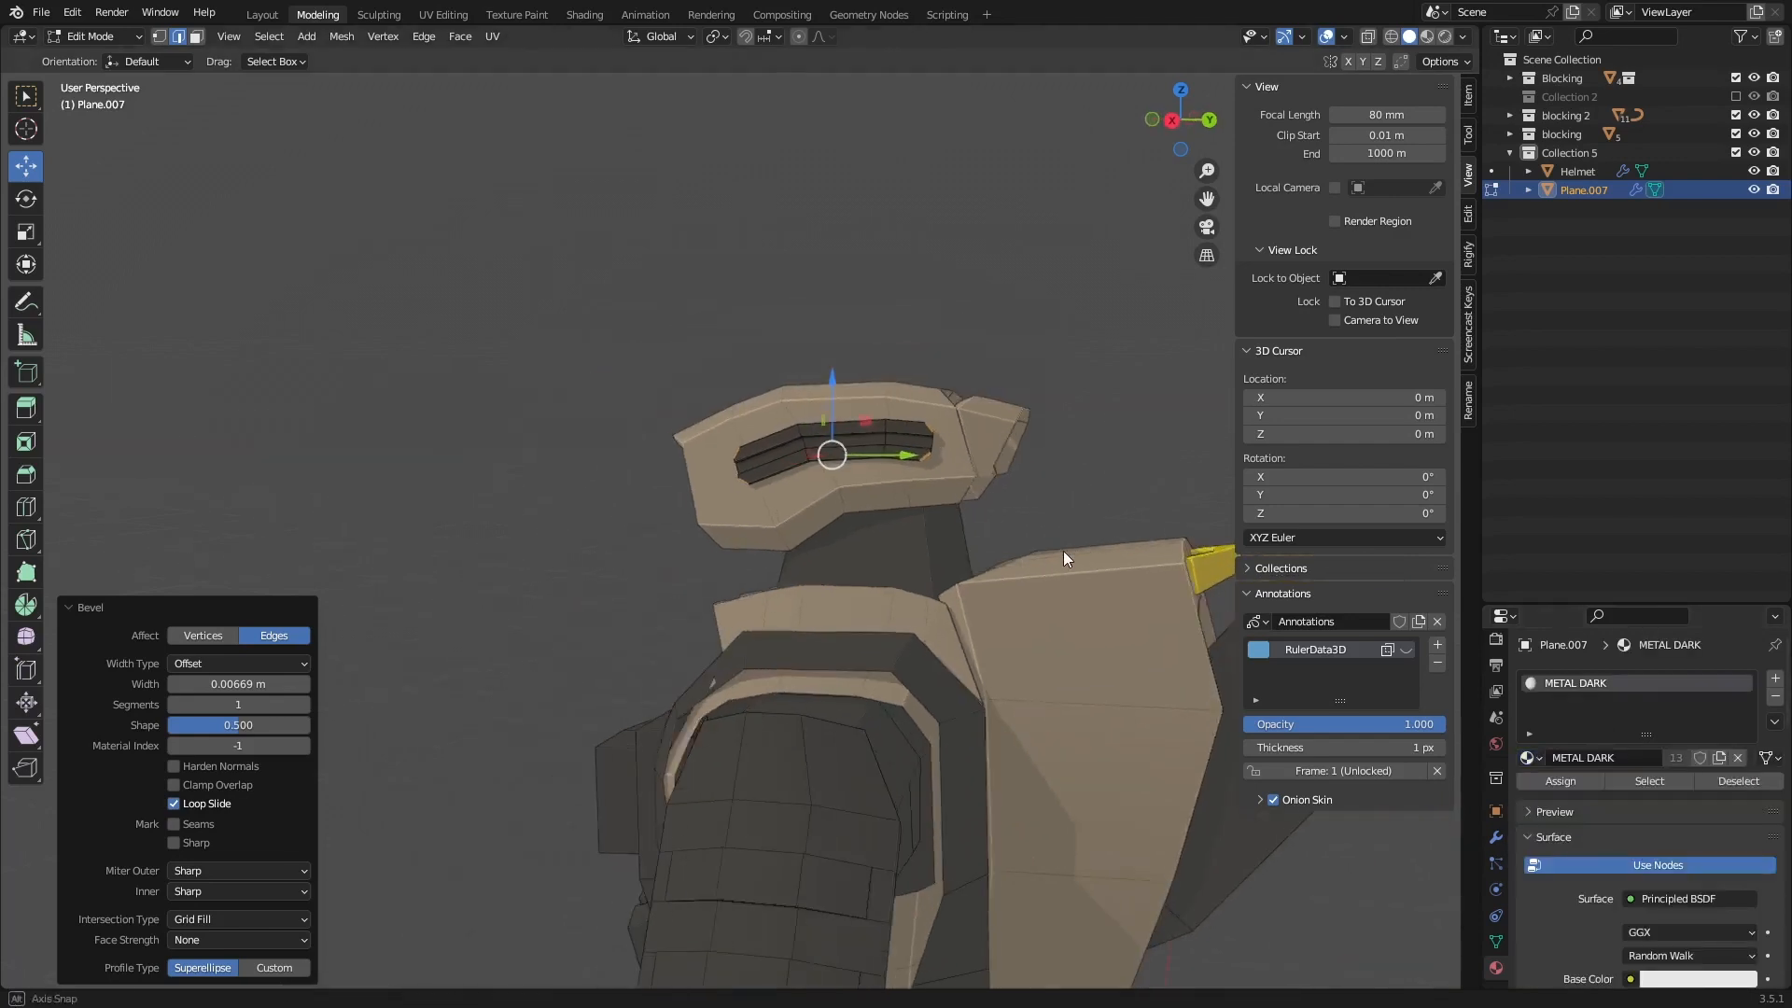
Step: Examine the finished side panel on the helmet from several angles in Object Mode, and reopen its mesh for editing
{"action": "key", "text": "Tab"}
{"action": "middle_click_drag", "start_coordinate": [873, 381], "coordinate": [878, 336]}
{"action": "left_click", "coordinate": [877, 328]}
{"action": "scroll", "coordinate": [883, 392], "scroll_direction": "up", "scroll_amount": 3}
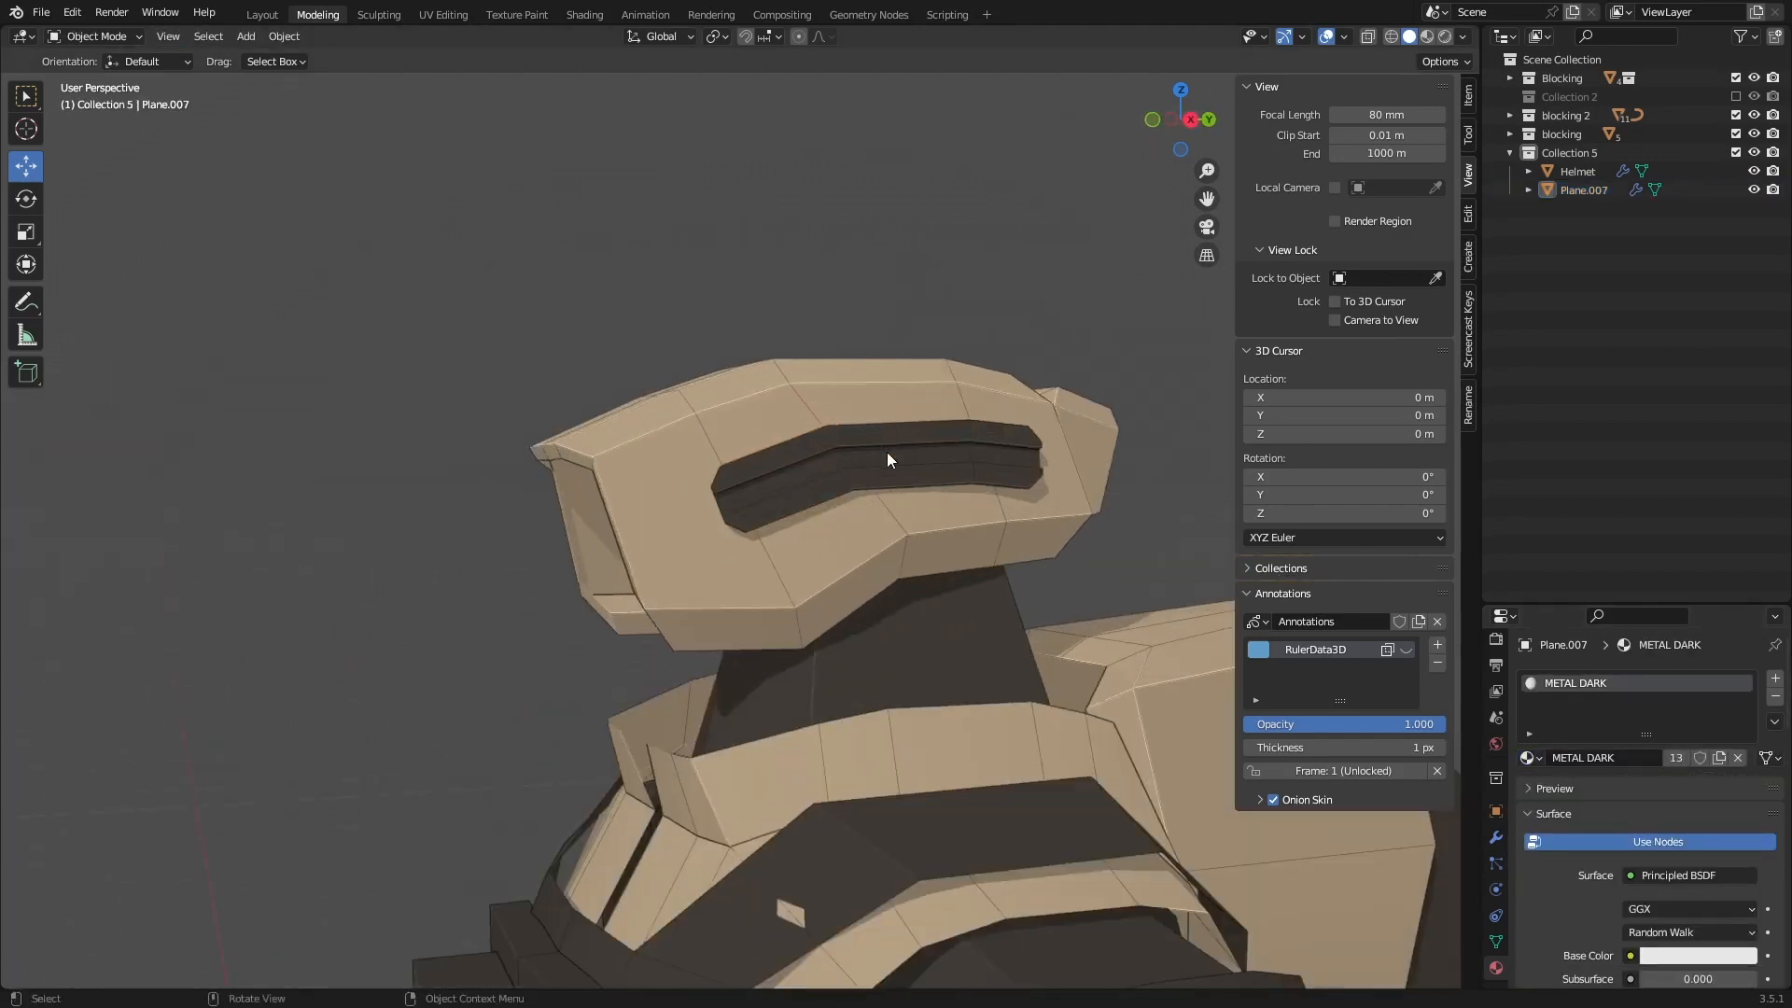
{"action": "middle_click_drag", "start_coordinate": [887, 451], "coordinate": [866, 401]}
{"action": "scroll", "coordinate": [866, 401], "scroll_direction": "up", "scroll_amount": 2}
{"action": "middle_click_drag", "start_coordinate": [811, 270], "coordinate": [598, 286]}
{"action": "scroll", "coordinate": [586, 283], "scroll_direction": "up", "scroll_amount": 2}
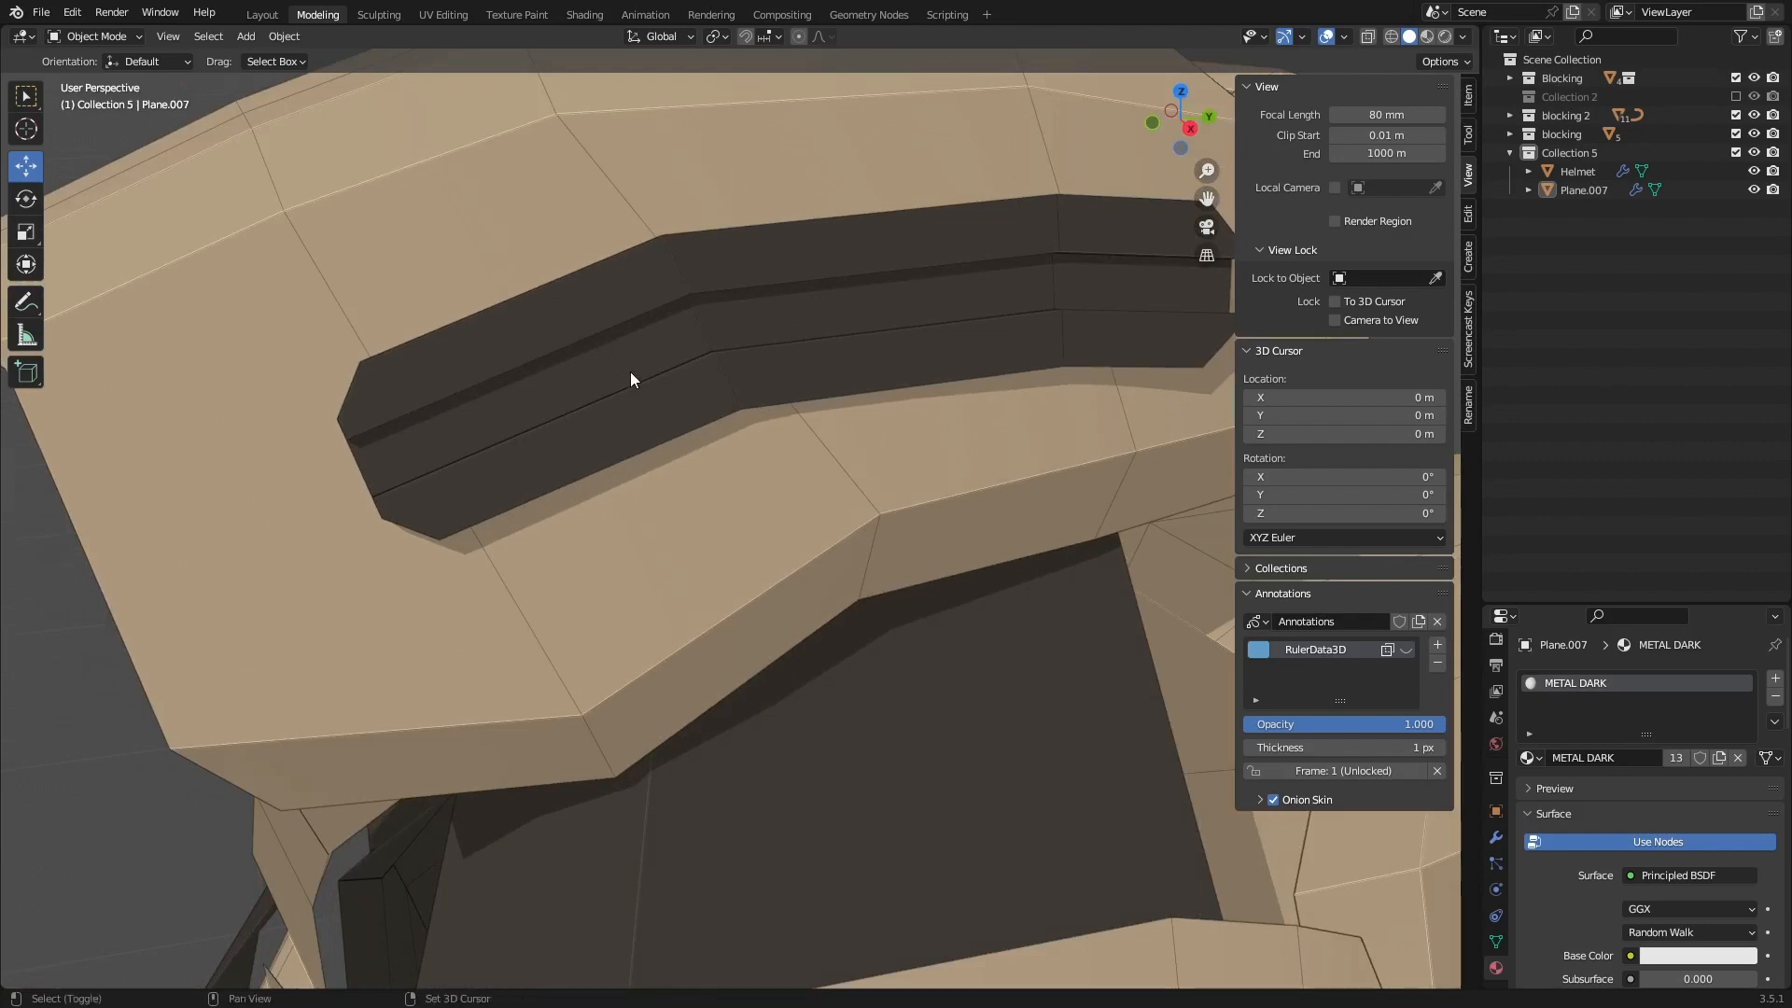
{"action": "middle_click_drag", "start_coordinate": [630, 372], "coordinate": [737, 286]}
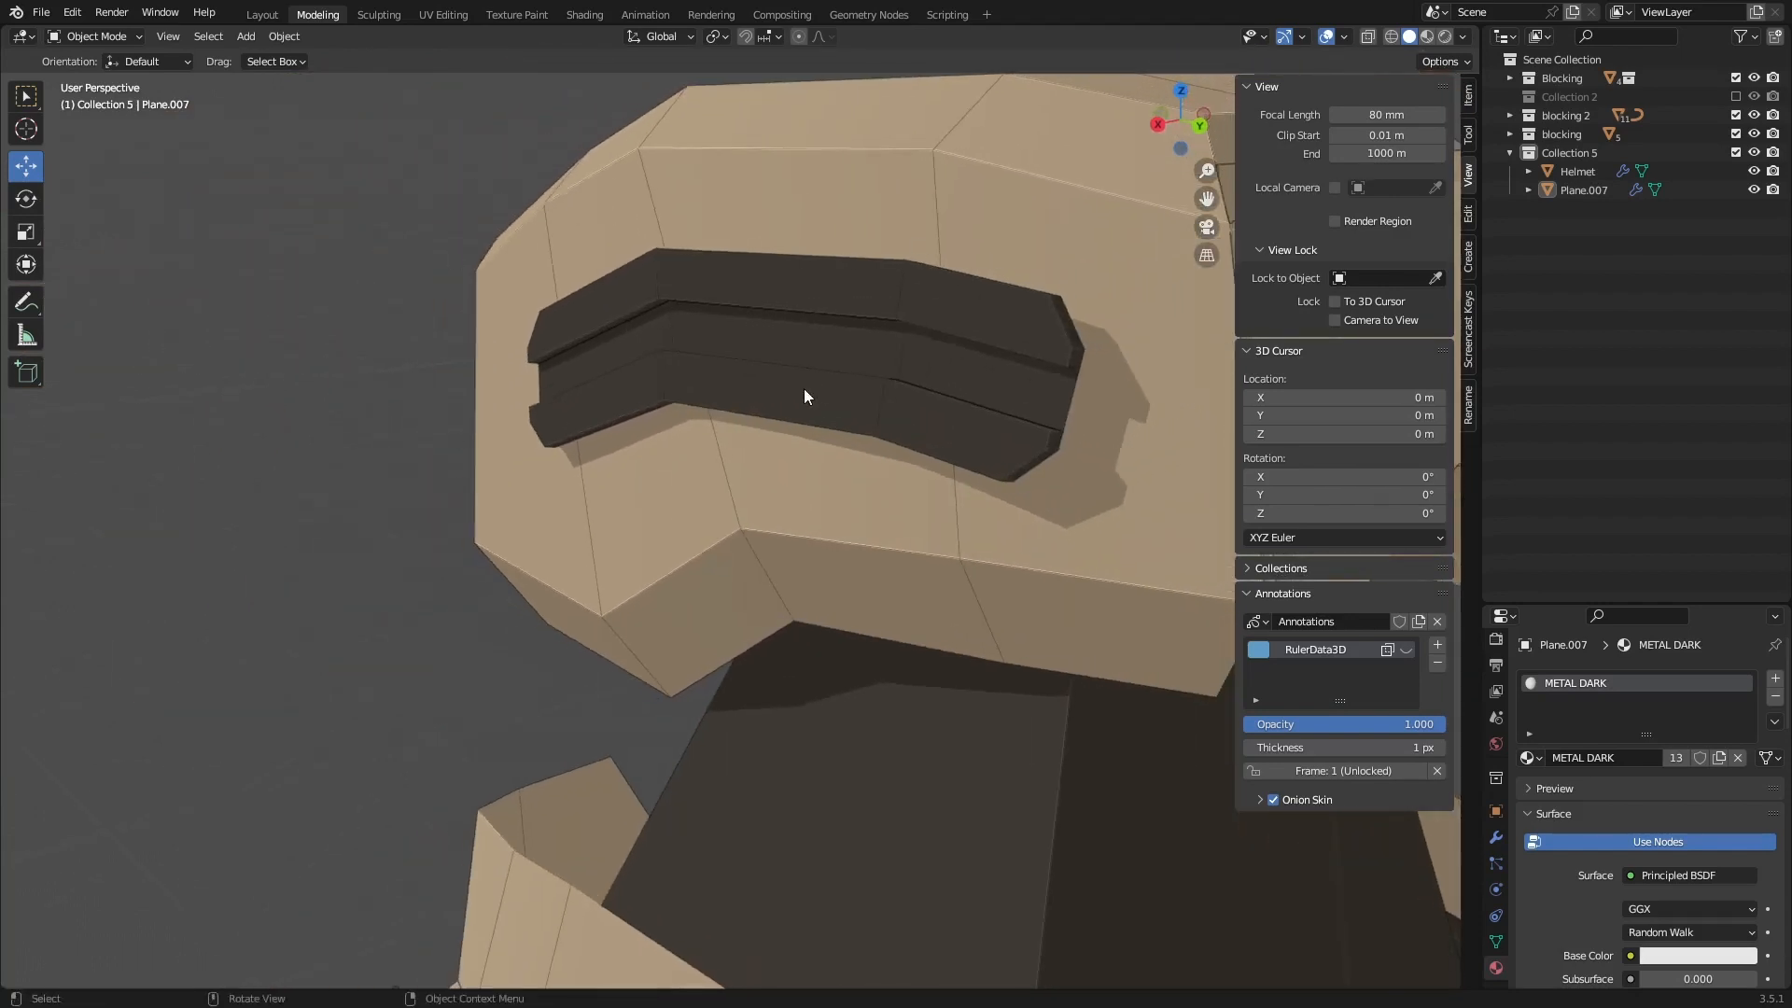
{"action": "middle_click_drag", "start_coordinate": [901, 412], "coordinate": [926, 324]}
{"action": "key", "text": "Tab"}
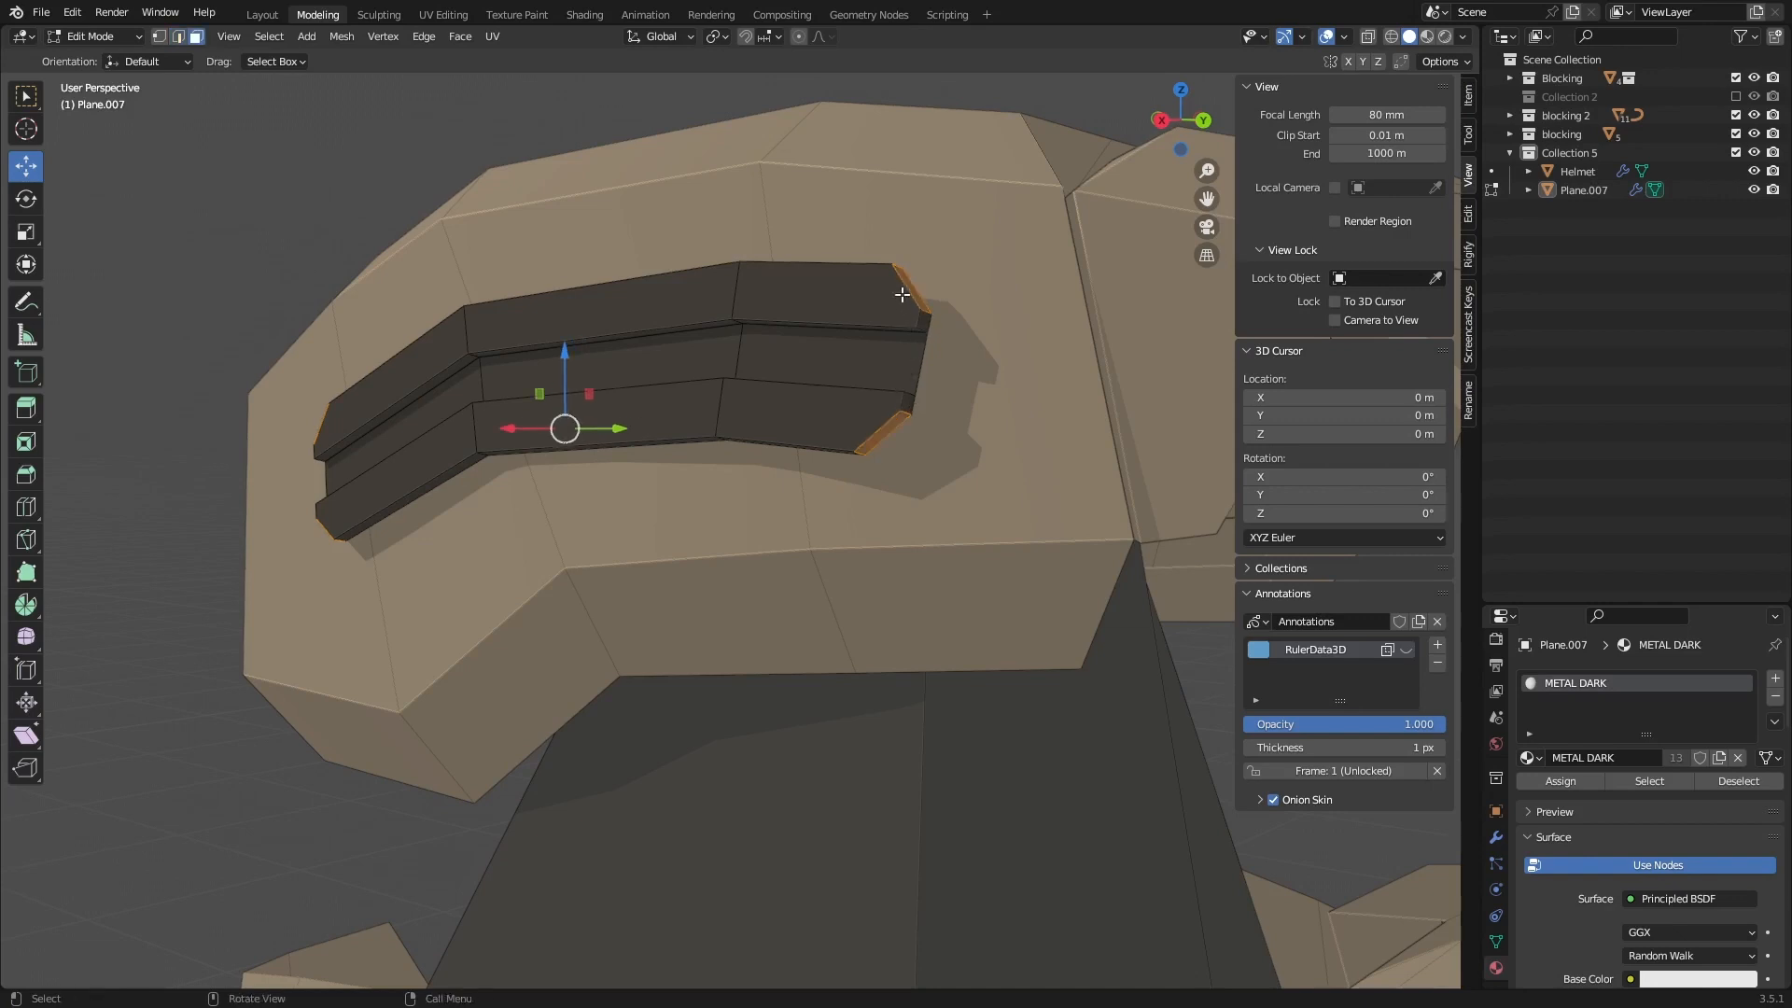
Step: Select the vertices at the side panel's rear end and move them about 0.0008 m along X toward the helmet
{"action": "middle_click_drag", "start_coordinate": [901, 295], "coordinate": [979, 346]}
{"action": "left_click", "coordinate": [1184, 121]}
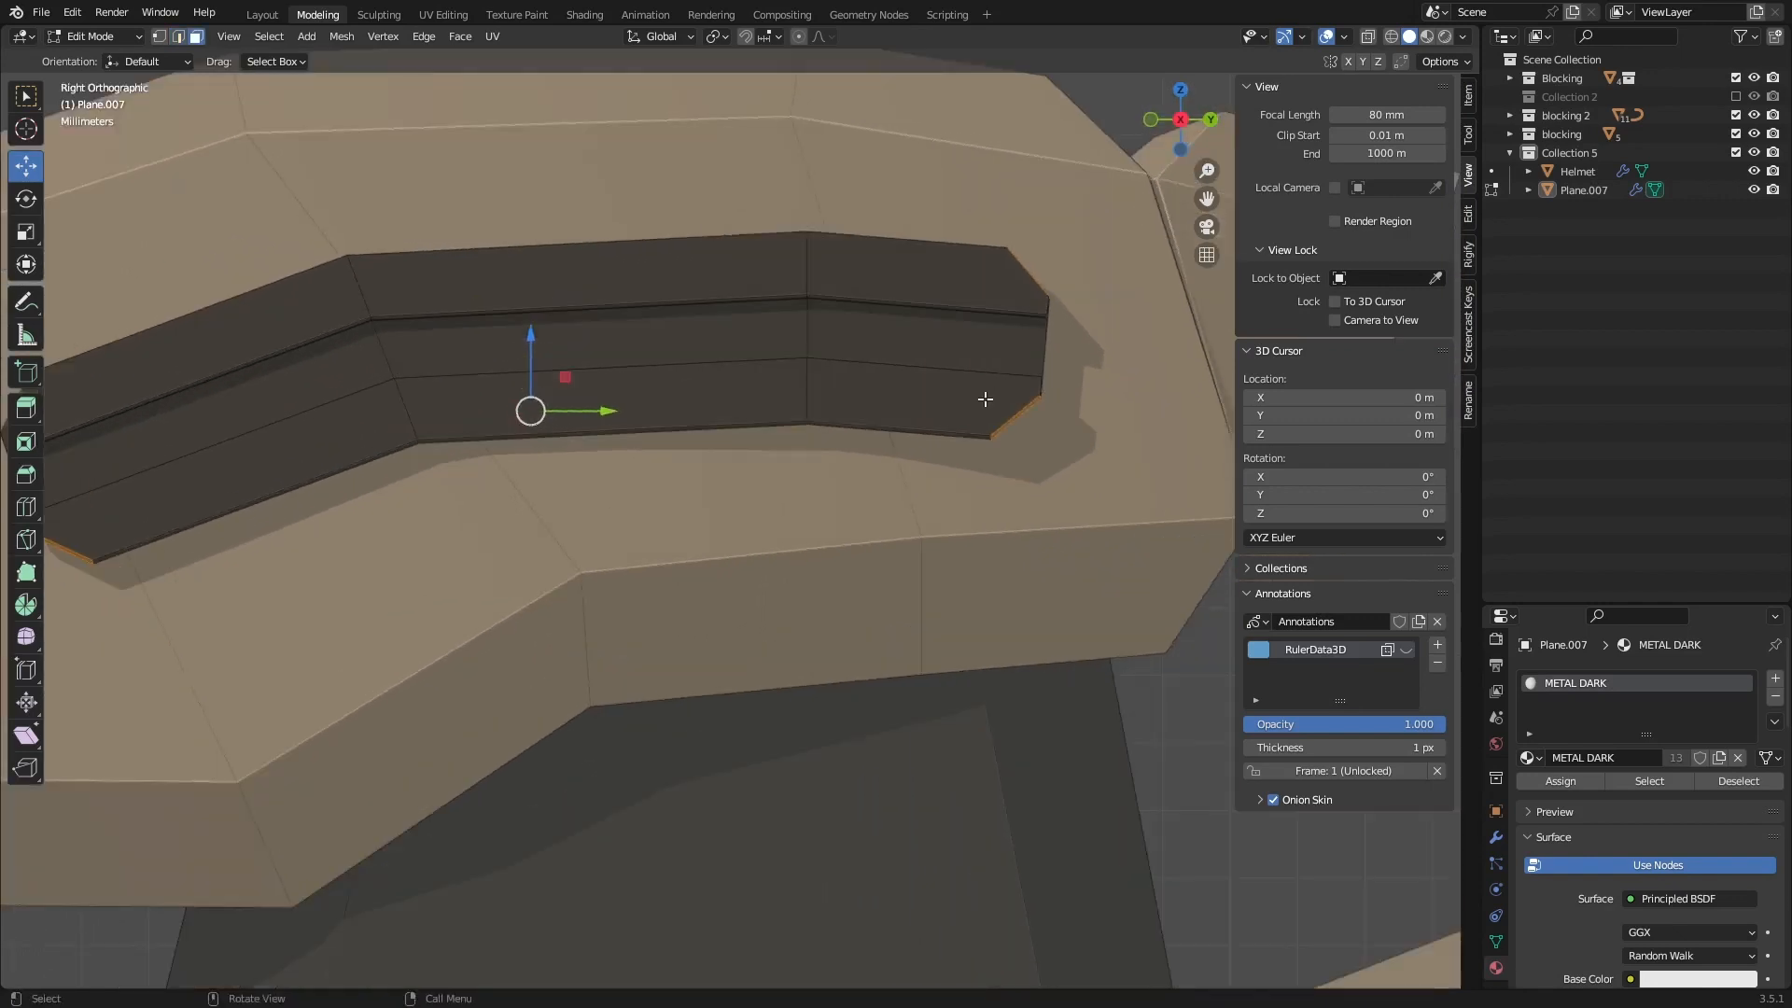
{"action": "left_click_drag", "start_coordinate": [924, 186], "coordinate": [1104, 480]}
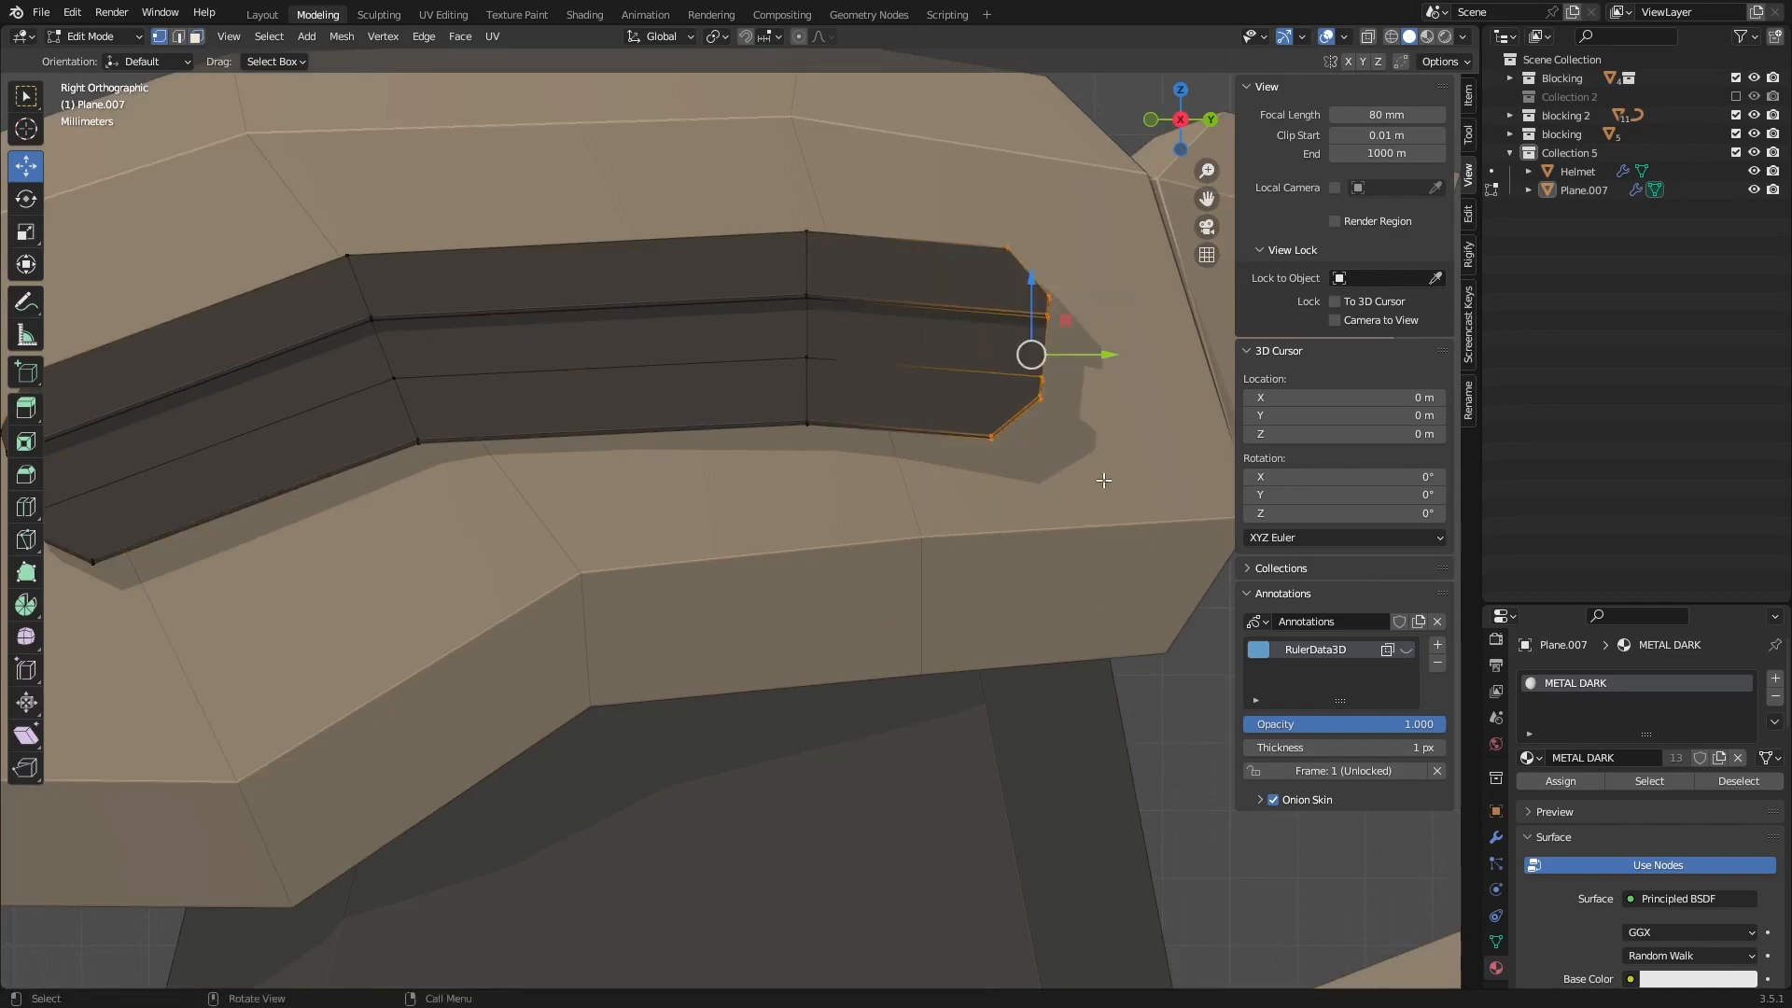
{"action": "key", "text": "shift+z"}
{"action": "left_click_drag", "start_coordinate": [940, 208], "coordinate": [1140, 560]}
{"action": "middle_click_drag", "start_coordinate": [1139, 561], "coordinate": [898, 398]}
{"action": "key", "text": "shift+z"}
{"action": "left_click_drag", "start_coordinate": [907, 373], "coordinate": [921, 371]}
{"action": "middle_click_drag", "start_coordinate": [922, 373], "coordinate": [866, 401]}
{"action": "left_click_drag", "start_coordinate": [916, 375], "coordinate": [919, 376]}
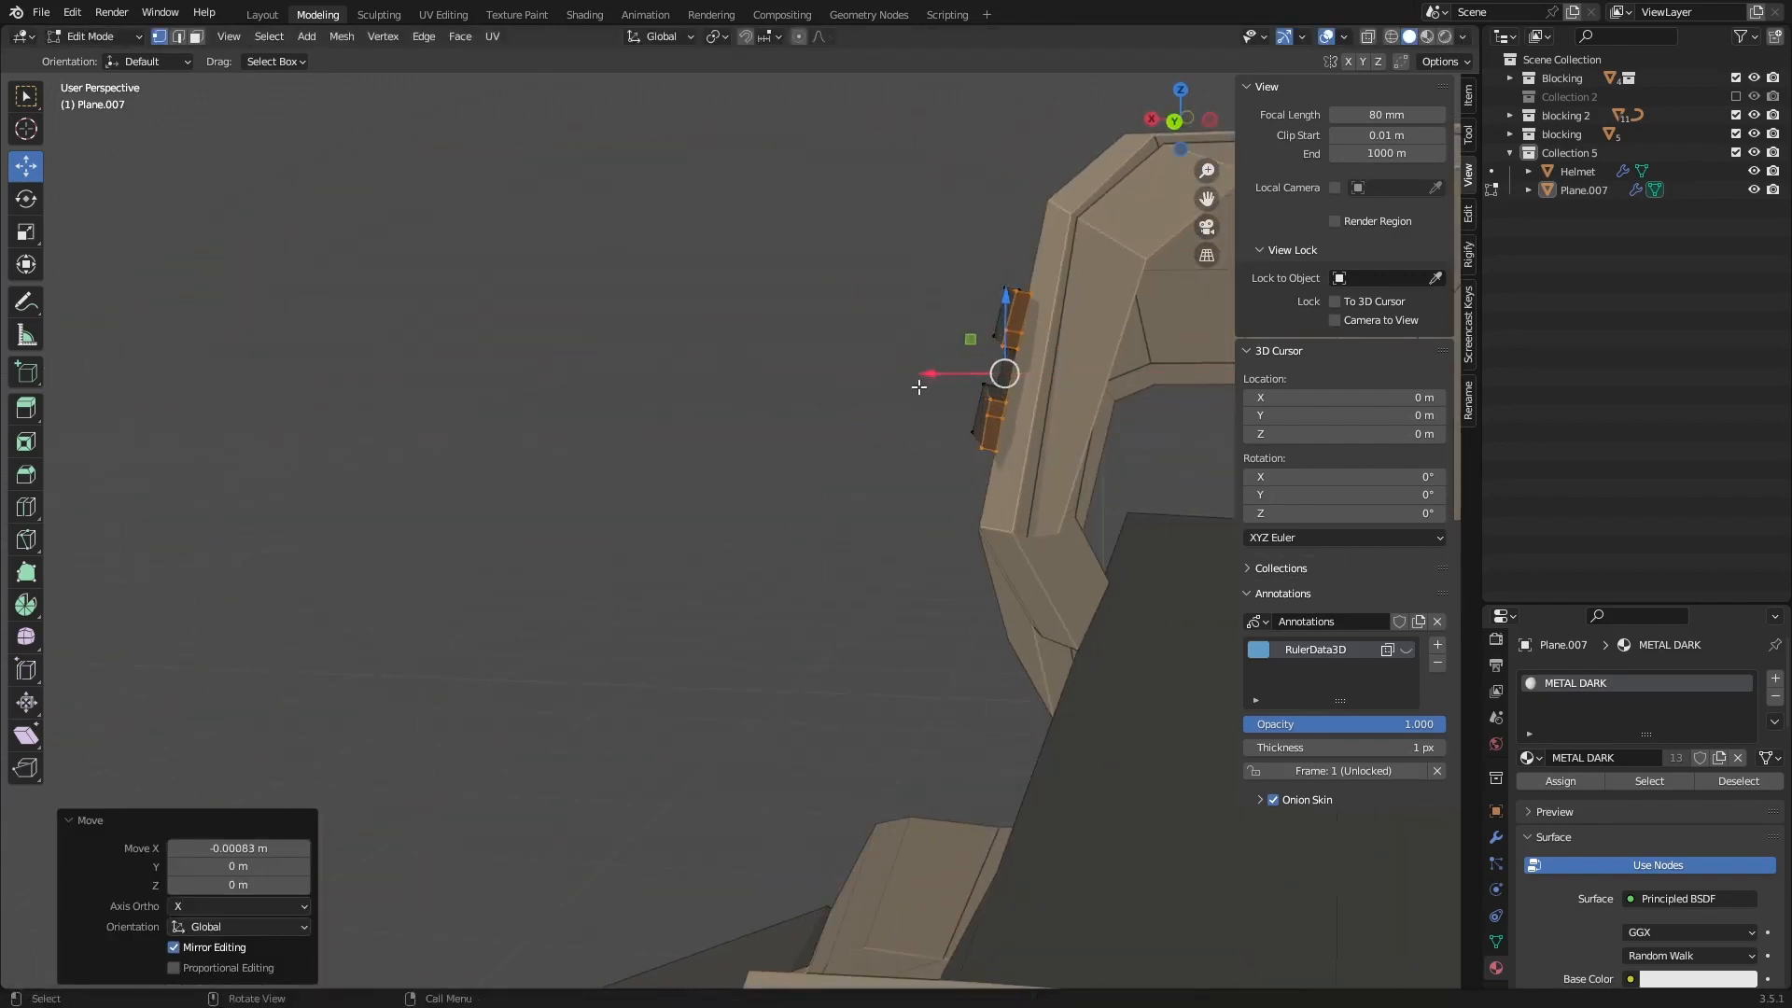
Step: Extrude the side panel's inner border edges about 0.0048 m in toward the helmet using the Normal transform orientation
{"action": "middle_click_drag", "start_coordinate": [919, 376], "coordinate": [1107, 401]}
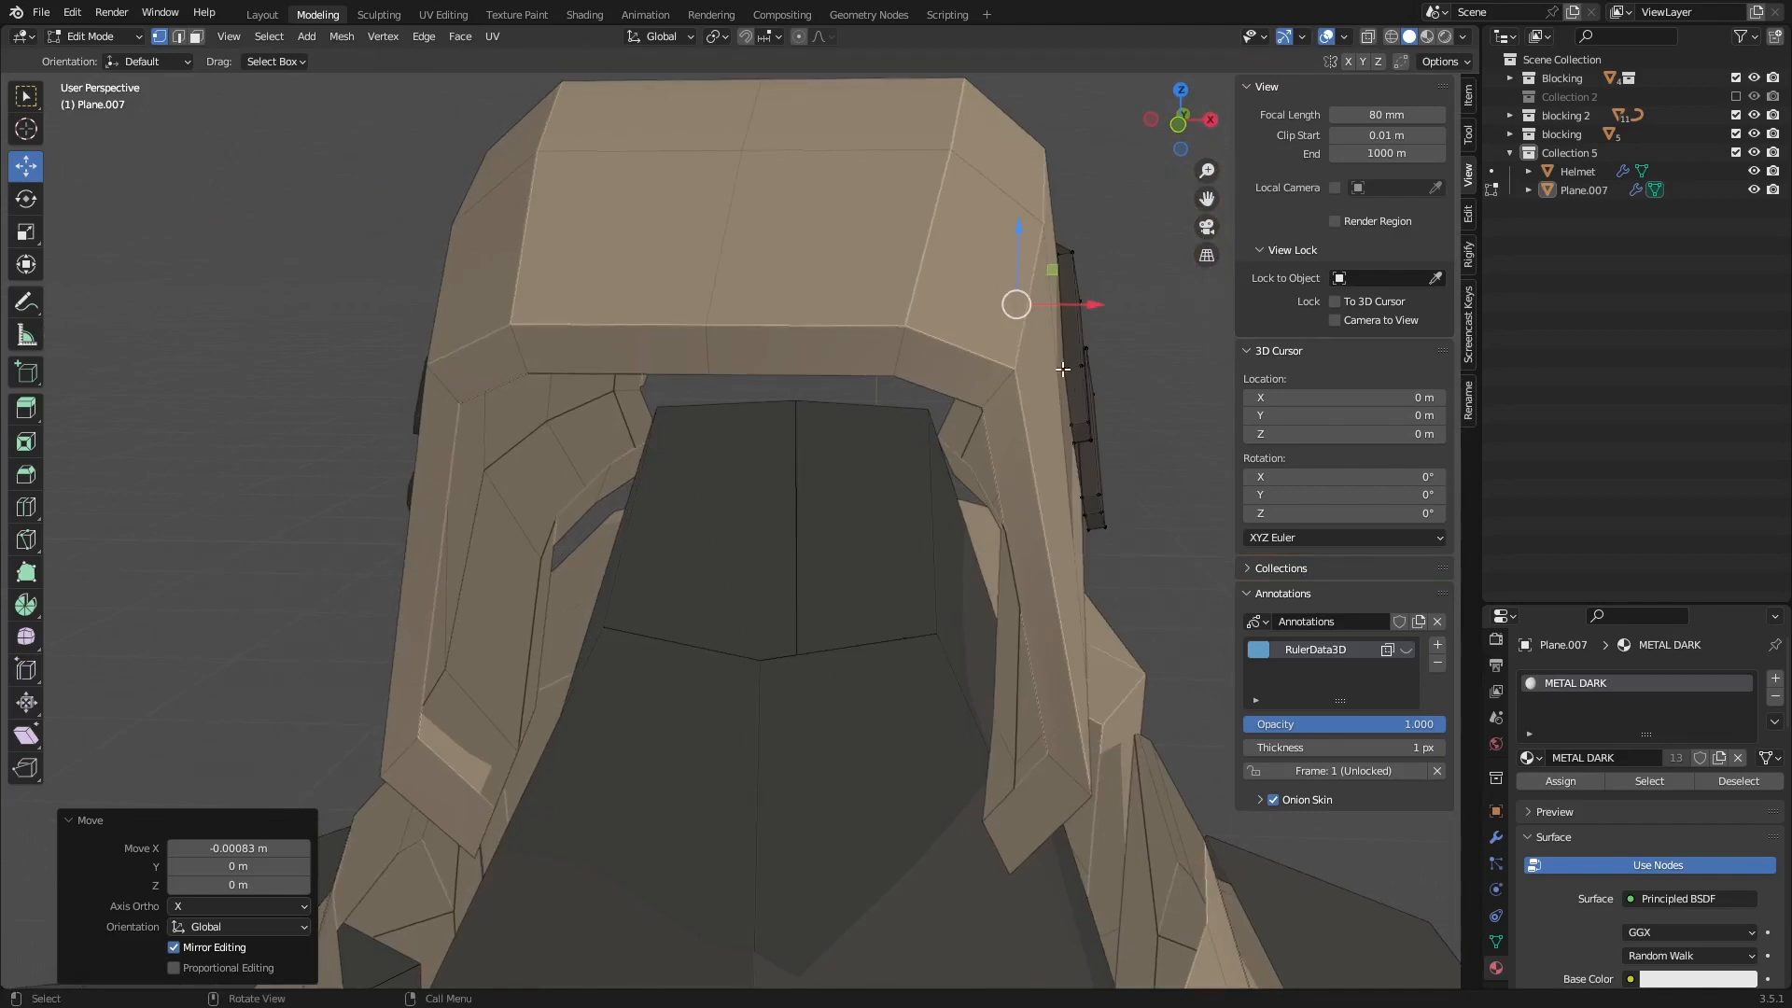
{"action": "left_click", "coordinate": [1067, 361], "text": "alt"}
{"action": "middle_click_drag", "start_coordinate": [1102, 394], "coordinate": [1106, 357]}
{"action": "right_click", "coordinate": [1075, 350]}
{"action": "left_click", "coordinate": [686, 39]}
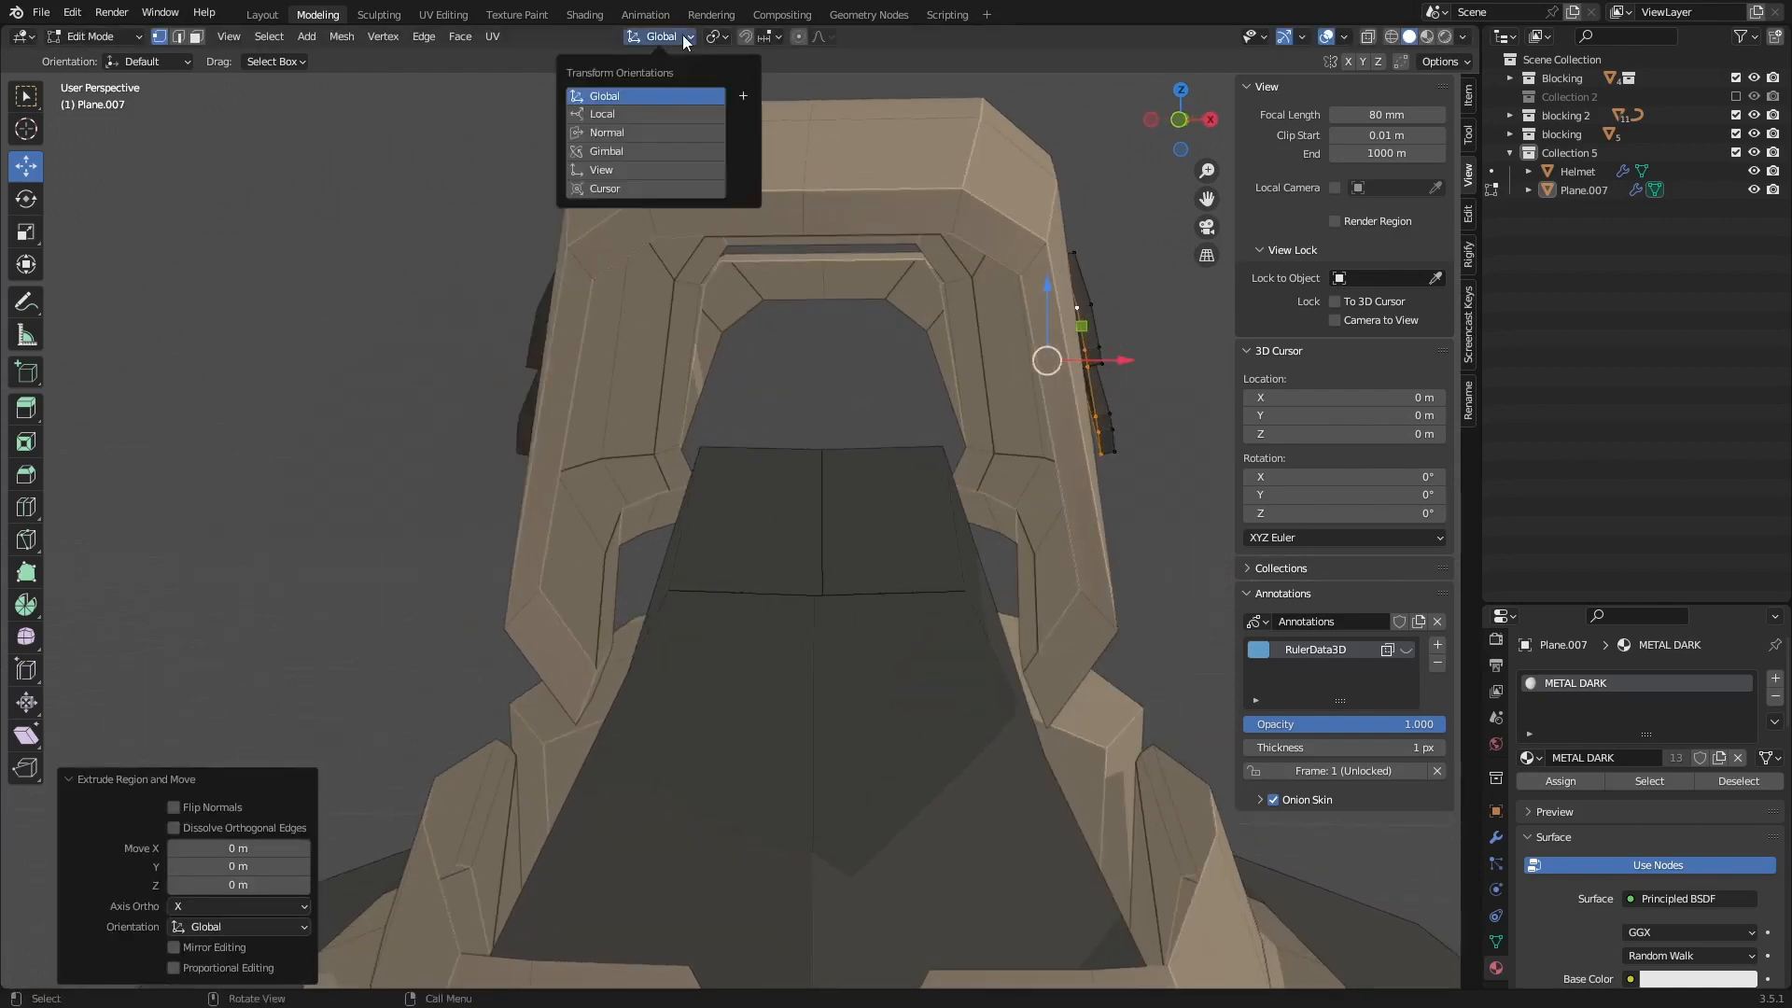
{"action": "left_click", "coordinate": [650, 134]}
{"action": "middle_click_drag", "start_coordinate": [1136, 374], "coordinate": [1121, 363]}
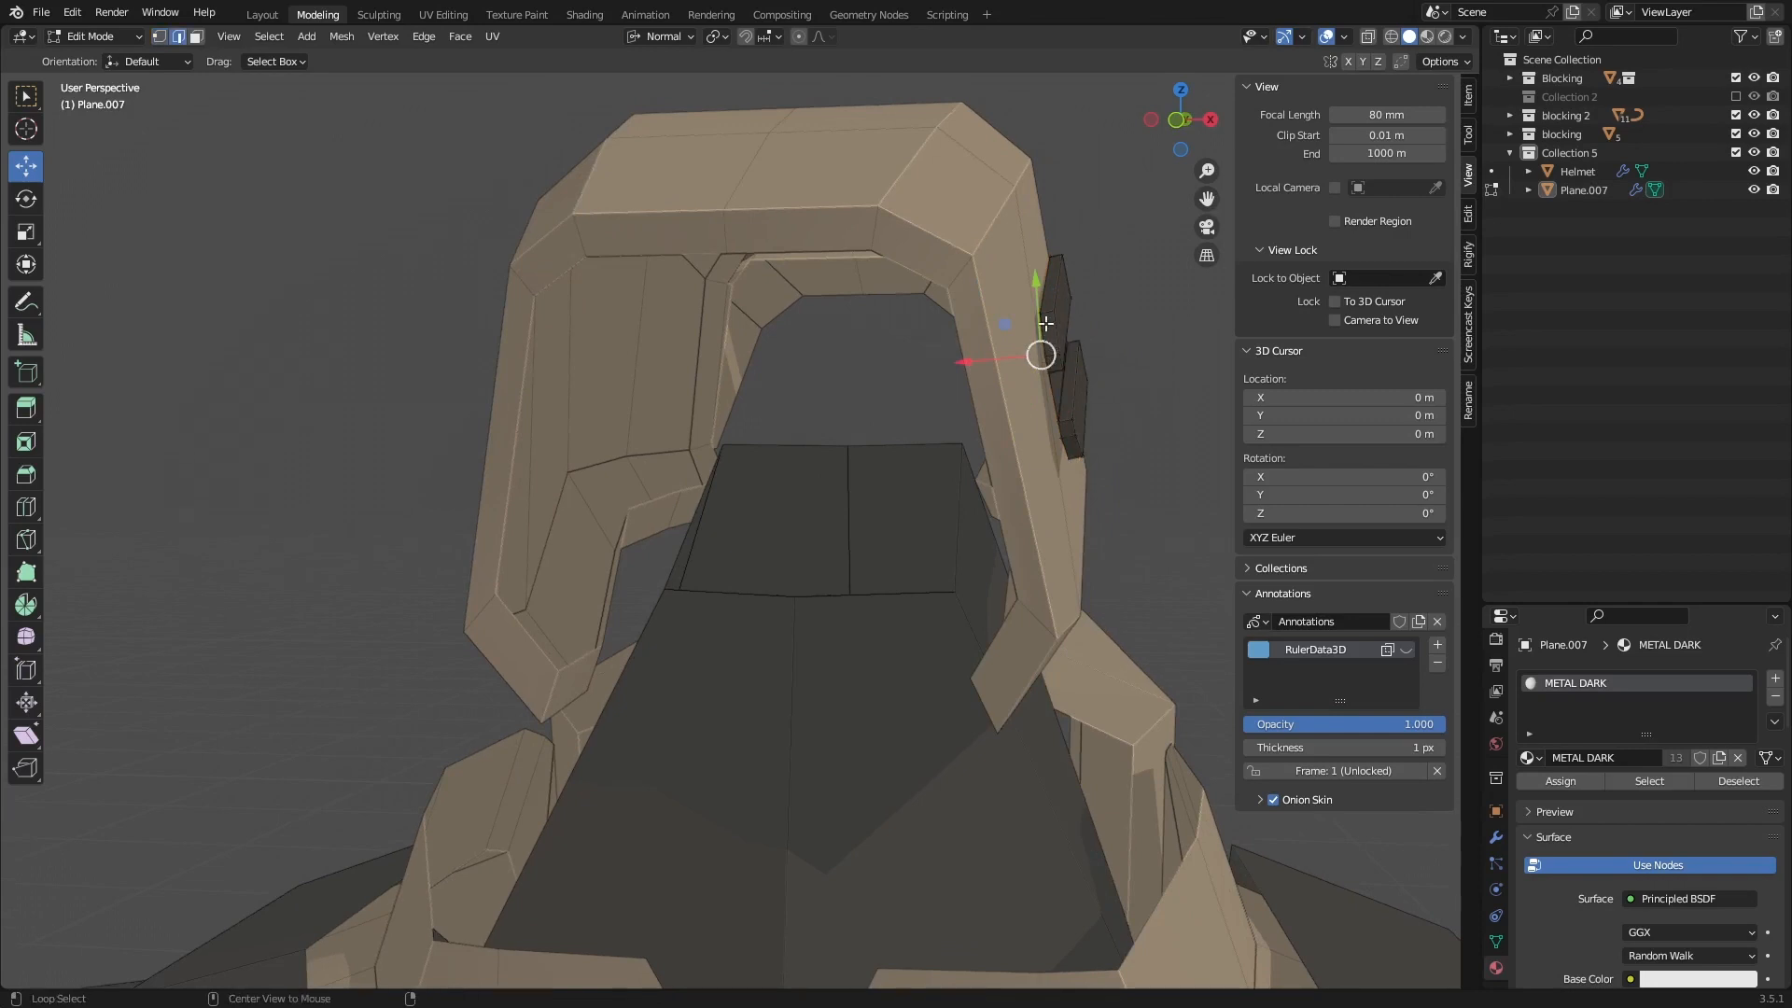
{"action": "left_click", "coordinate": [1083, 364]}
{"action": "middle_click_drag", "start_coordinate": [1084, 364], "coordinate": [775, 324]}
{"action": "scroll", "coordinate": [791, 318], "scroll_direction": "down", "scroll_amount": 1}
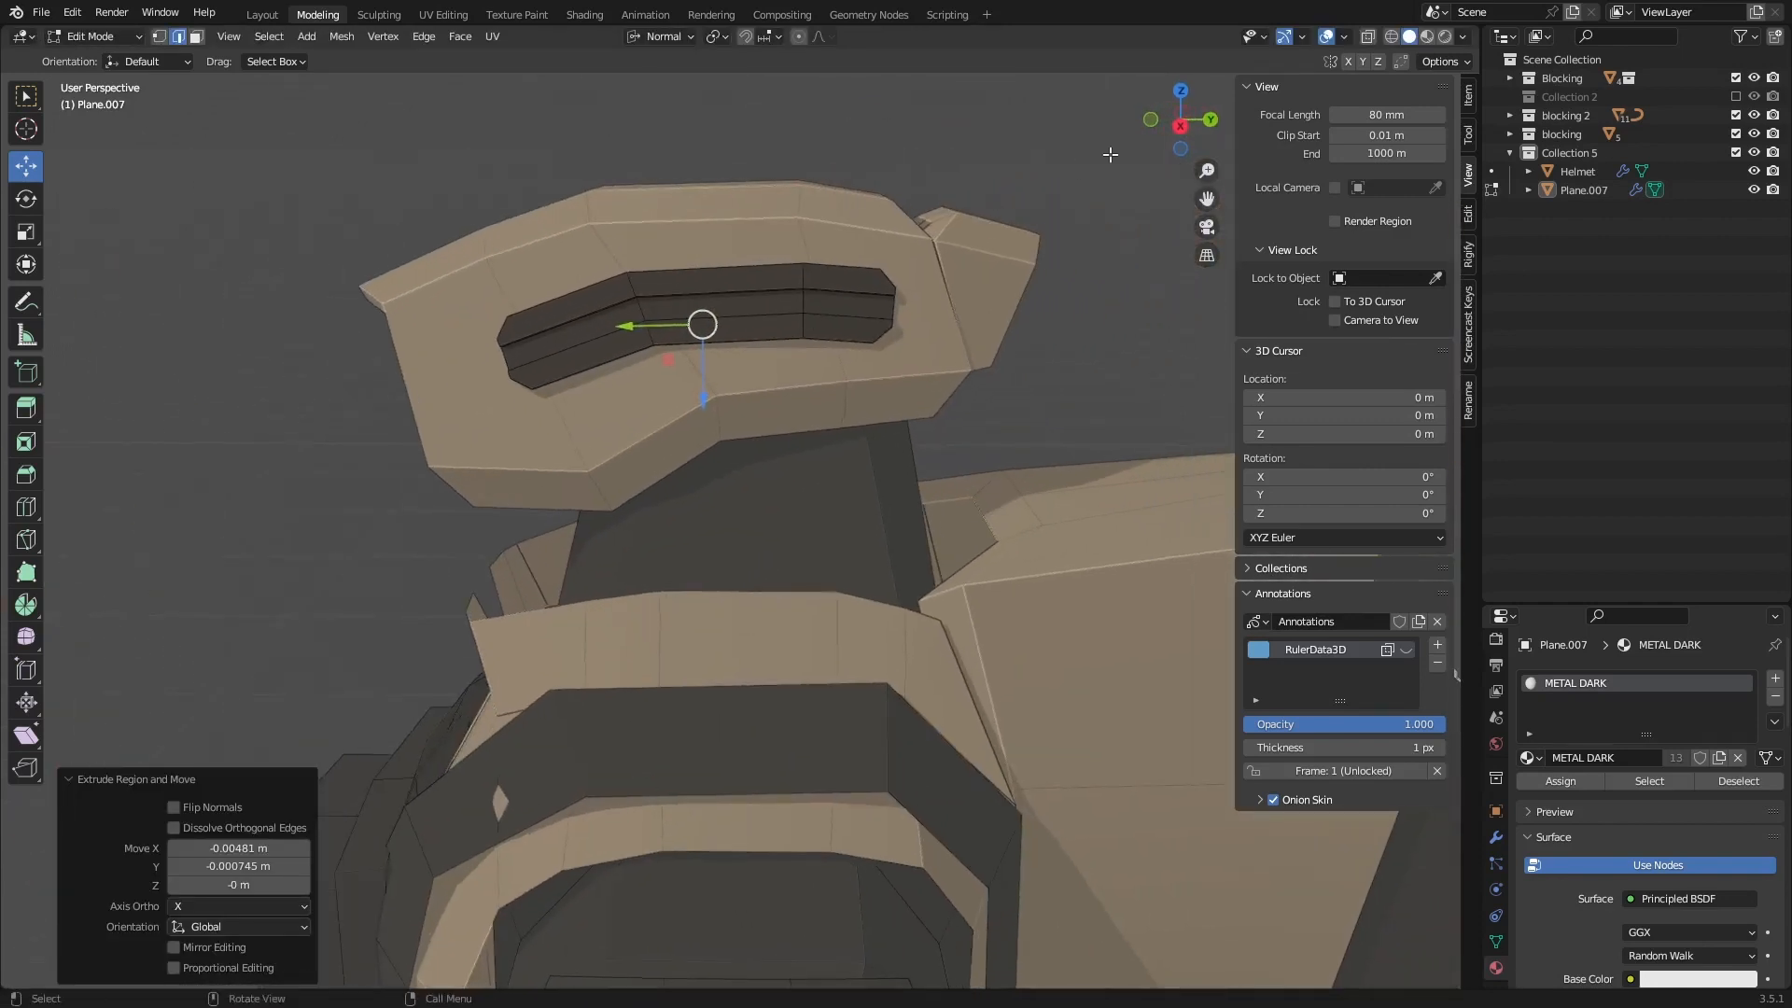
Step: Add a cube to the panel's mesh, raise it to the robot's upper body and shift it about 1.28 m along X
{"action": "left_click", "coordinate": [1179, 126]}
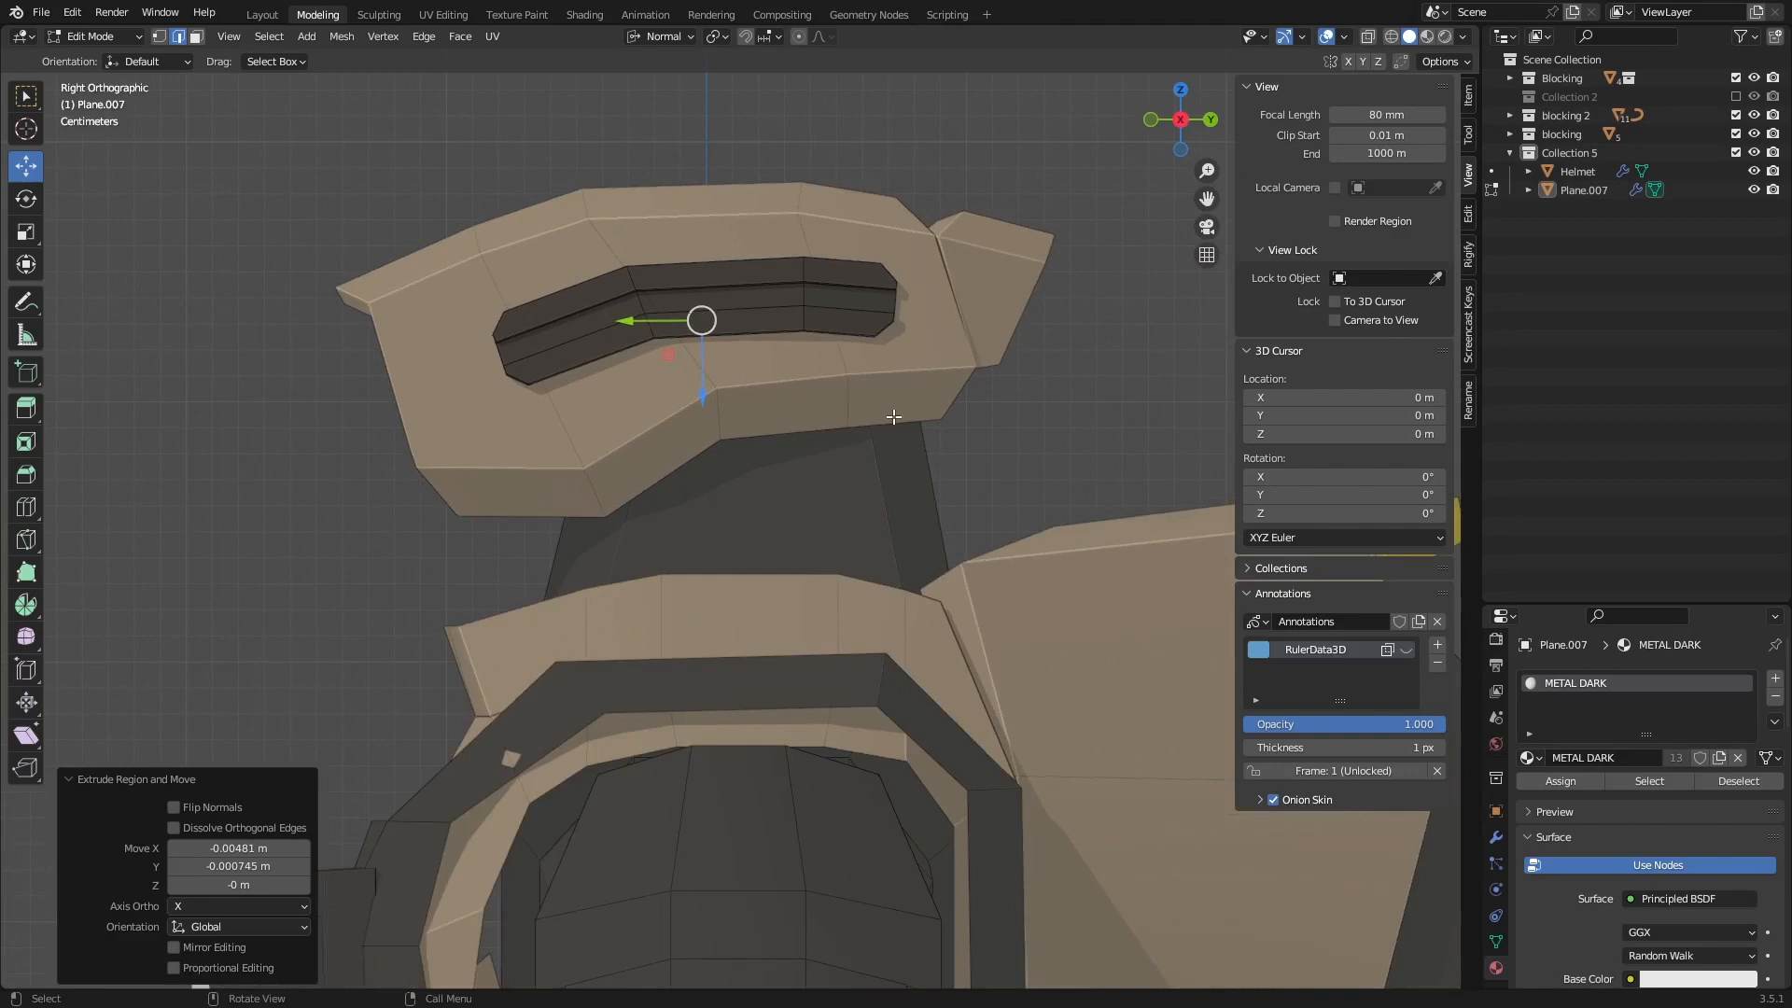
{"action": "left_click", "coordinate": [343, 37]}
{"action": "mouse_move", "coordinate": [306, 37]}
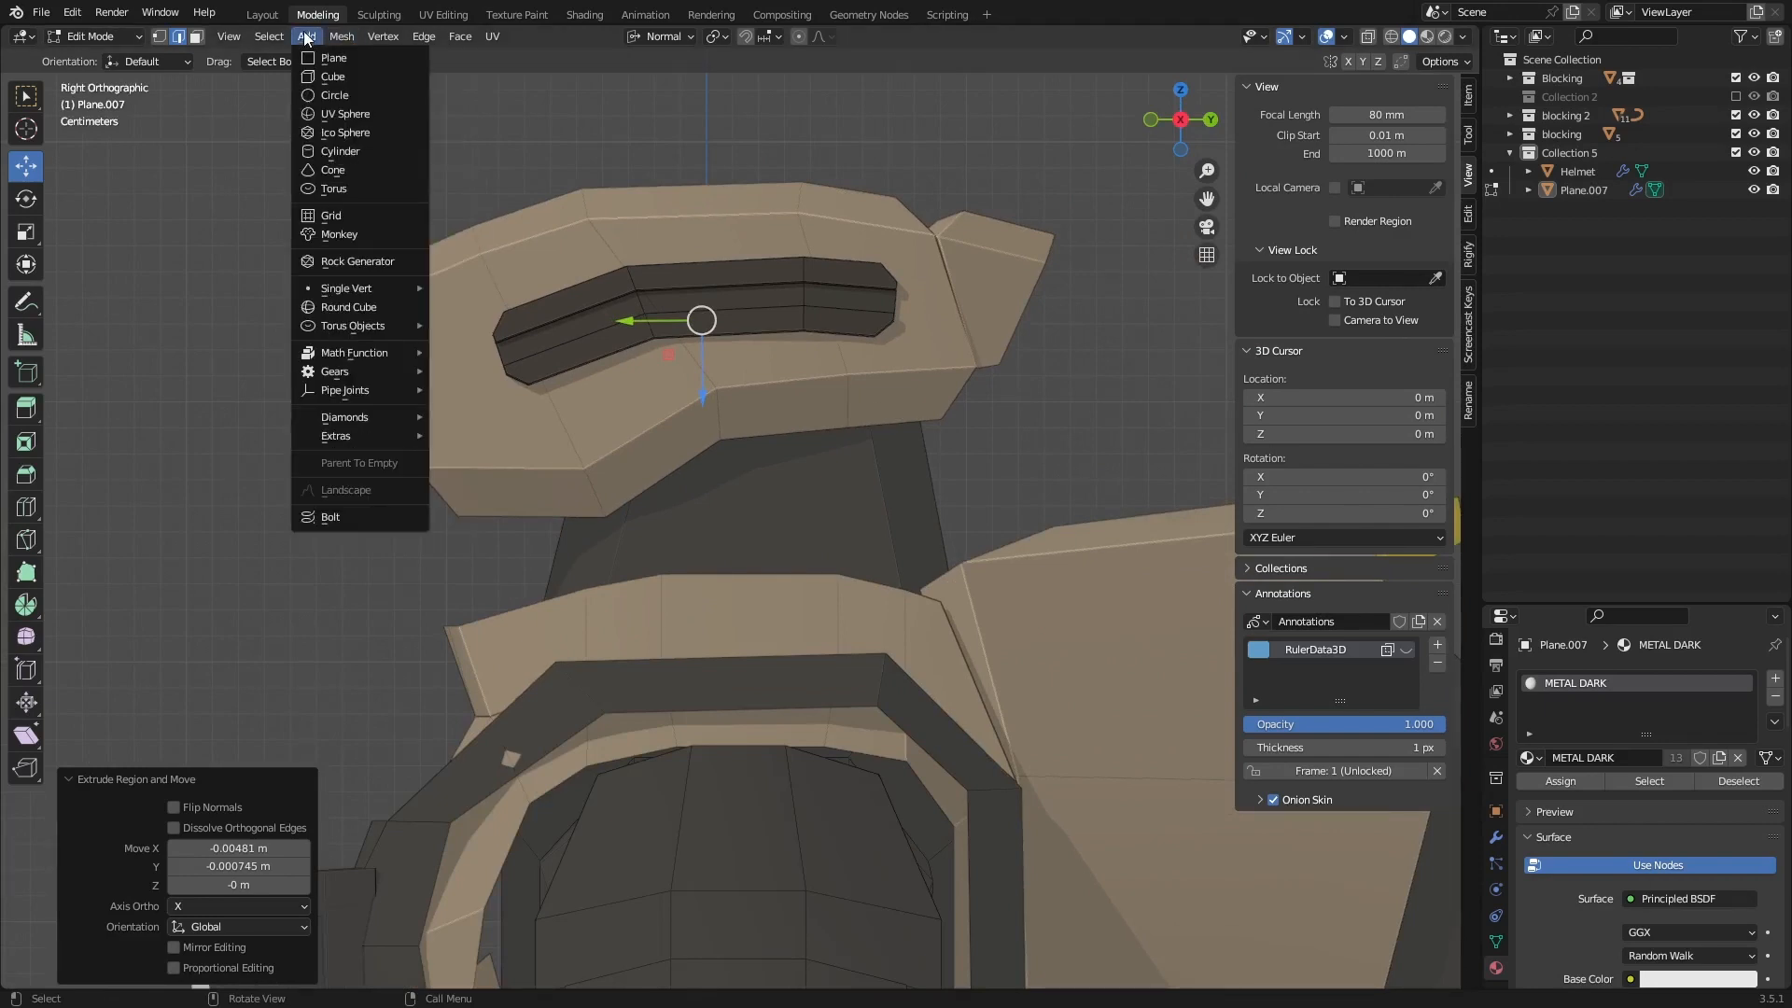
{"action": "left_click", "coordinate": [353, 82]}
{"action": "scroll", "coordinate": [564, 229], "scroll_direction": "down", "scroll_amount": 11}
{"action": "middle_click_drag", "start_coordinate": [588, 504], "coordinate": [727, 548]}
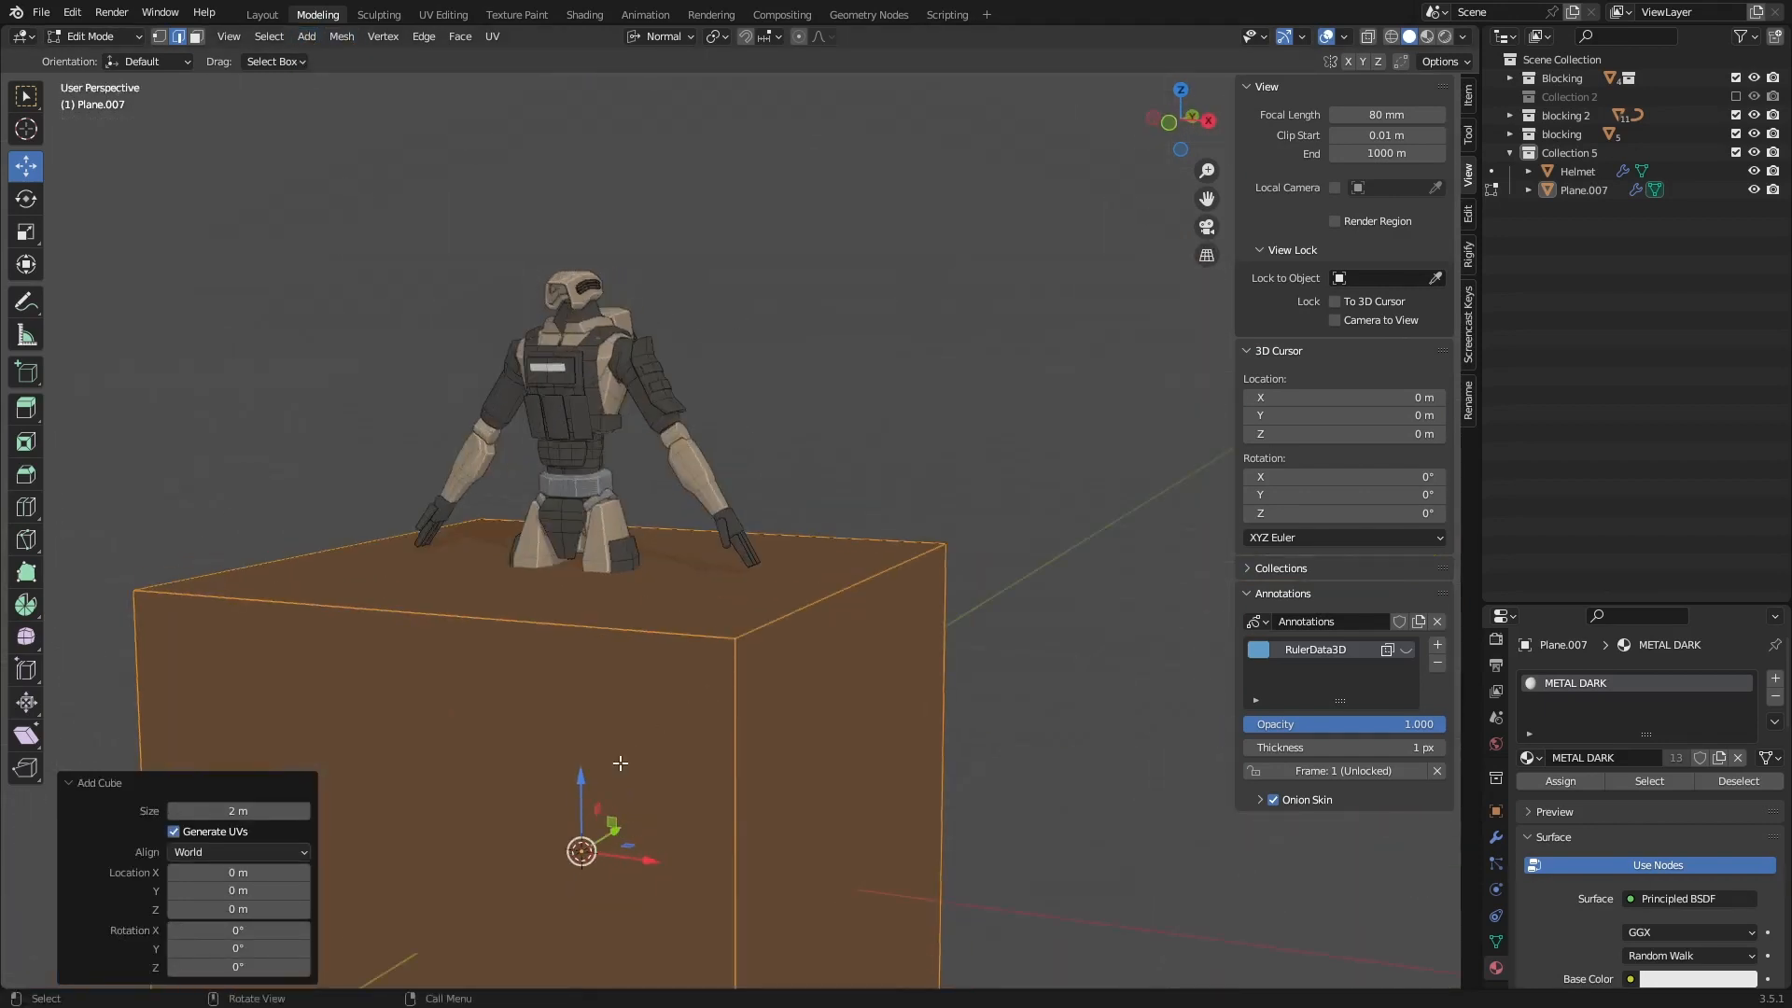
{"action": "left_click_drag", "start_coordinate": [581, 780], "coordinate": [564, 378]}
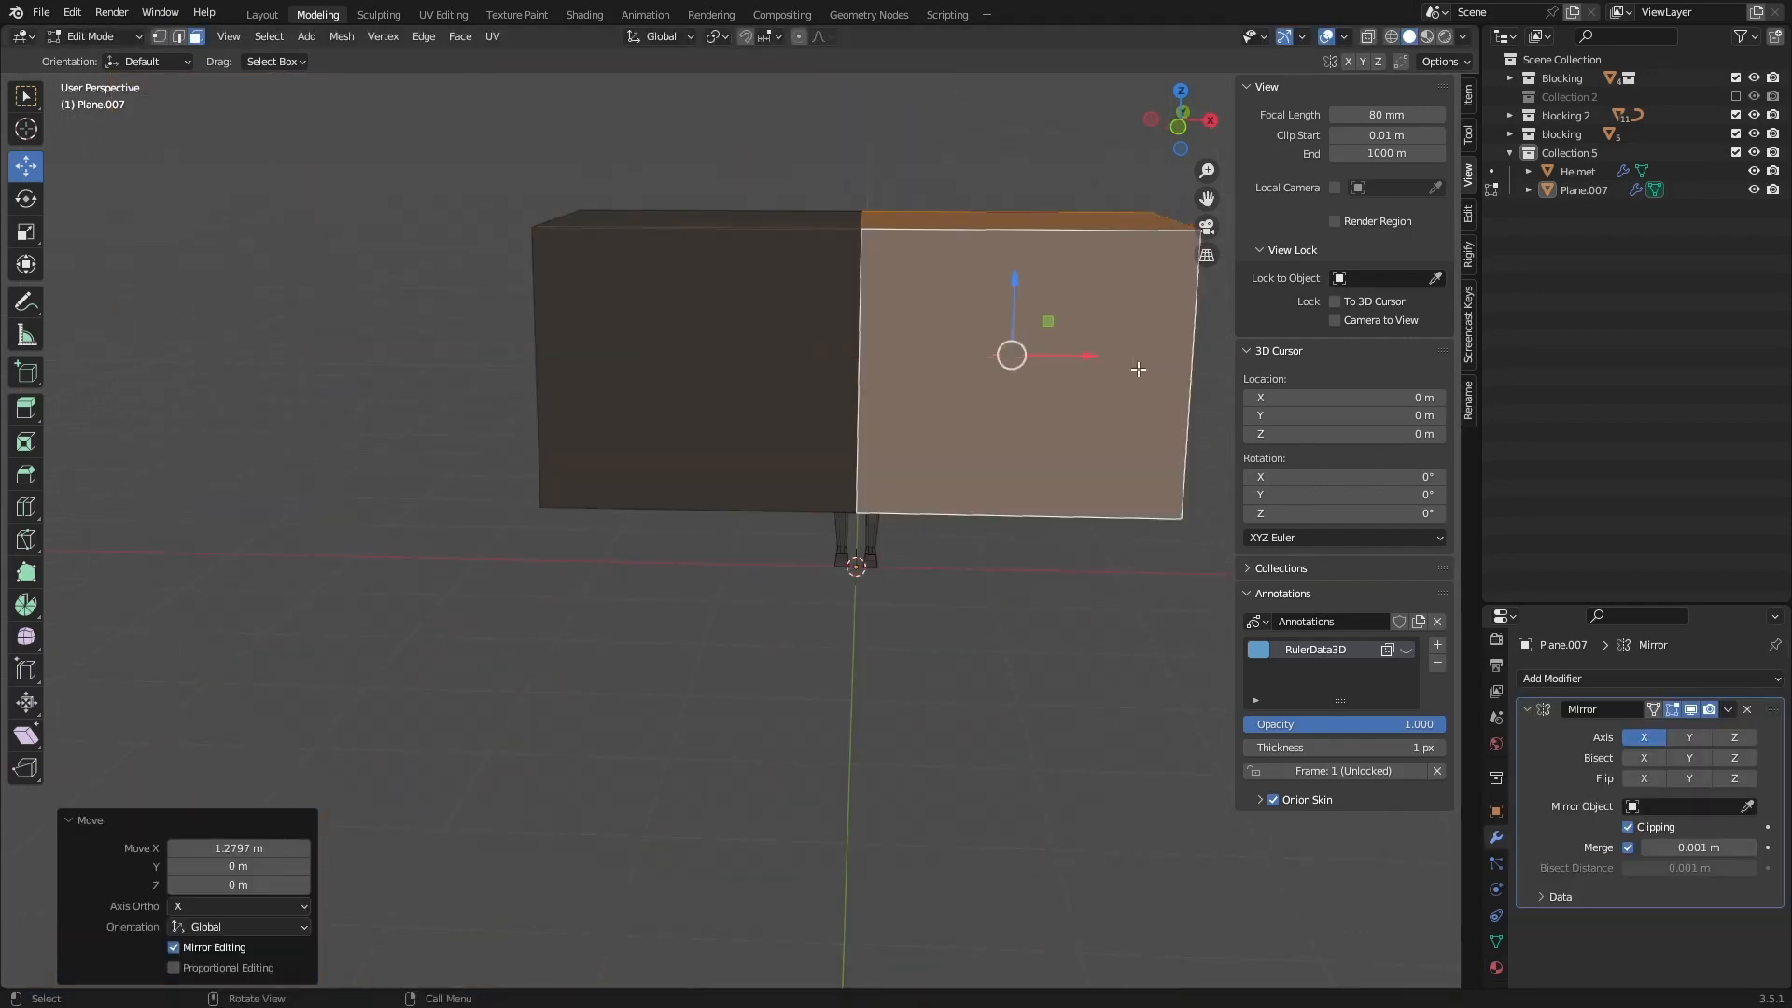
Step: Scale the cube down to about 0.15 and move it behind the robot's head, raising it about 0.169 m
{"action": "key", "text": "s"}
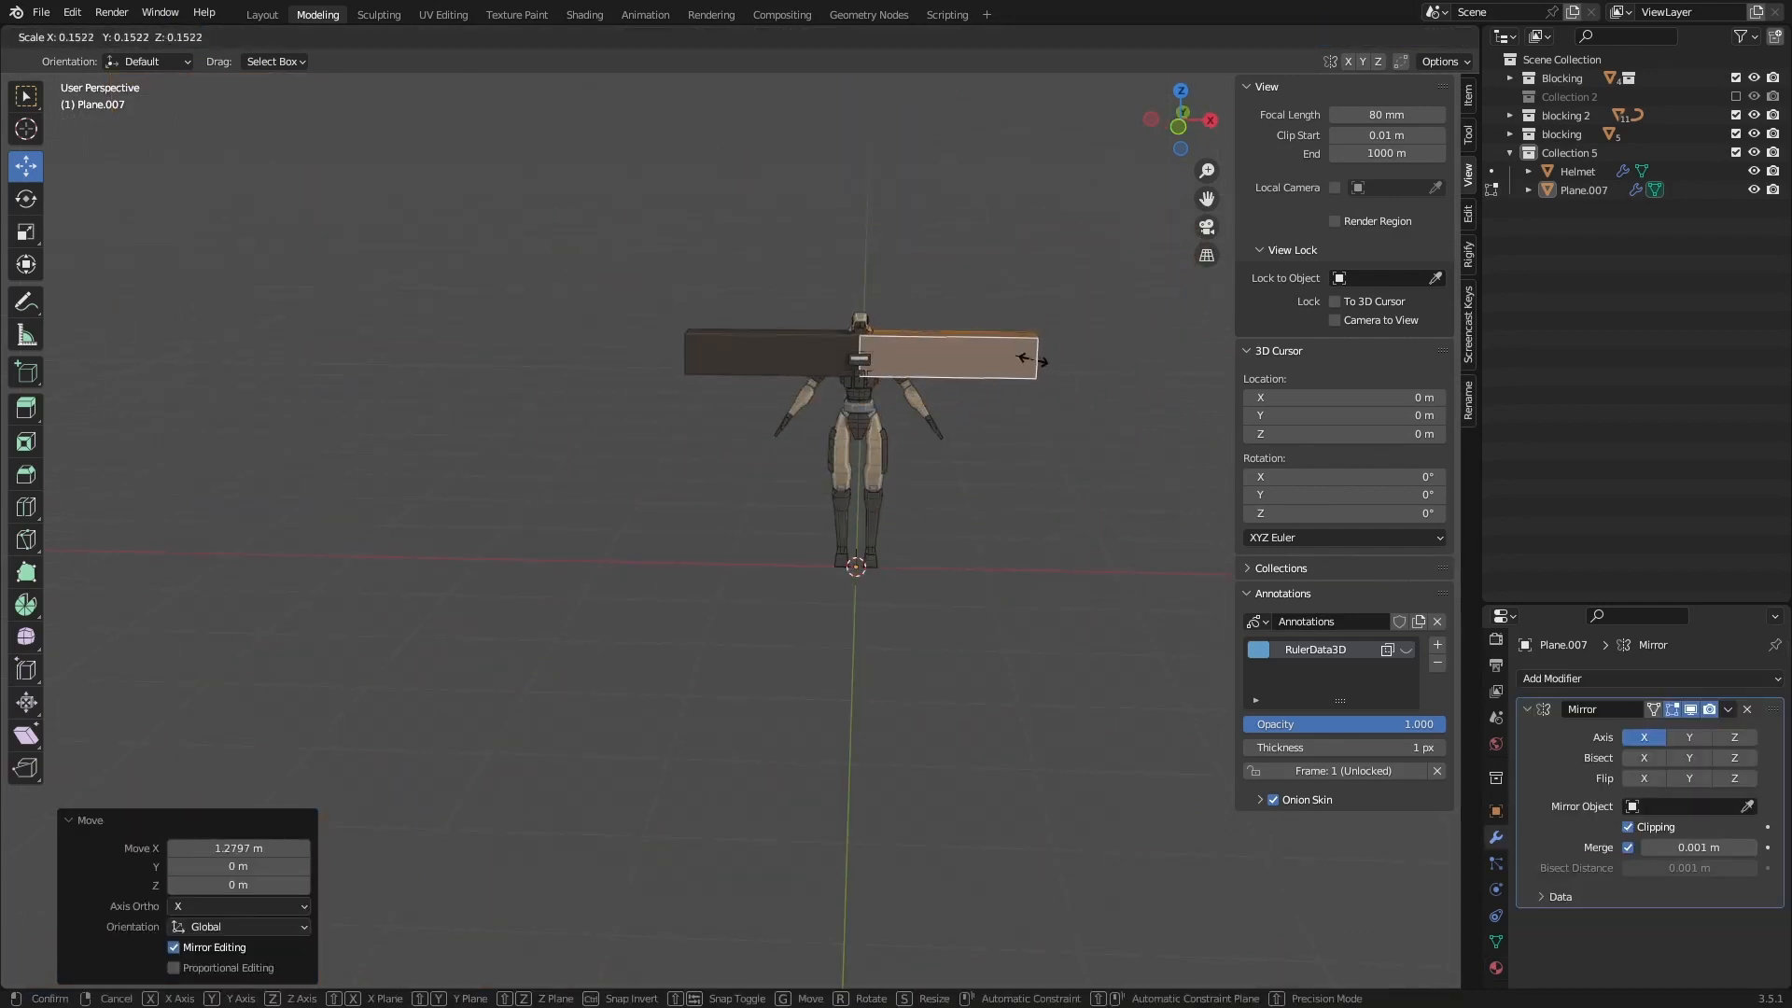
{"action": "left_click", "coordinate": [1032, 359]}
{"action": "middle_click_drag", "start_coordinate": [1031, 359], "coordinate": [970, 388]}
{"action": "left_click_drag", "start_coordinate": [949, 374], "coordinate": [781, 327]}
{"action": "scroll", "coordinate": [794, 332], "scroll_direction": "up", "scroll_amount": 3}
{"action": "middle_click_drag", "start_coordinate": [812, 336], "coordinate": [728, 343]}
{"action": "scroll", "coordinate": [840, 373], "scroll_direction": "up", "scroll_amount": 2}
{"action": "left_click_drag", "start_coordinate": [873, 392], "coordinate": [1013, 392]}
{"action": "left_click_drag", "start_coordinate": [948, 325], "coordinate": [954, 207]}
Step: Shrink the cube further and position it at the back of the helmet, about 0.075 m higher and 0.065 m forward
{"action": "left_click", "coordinate": [1180, 132]}
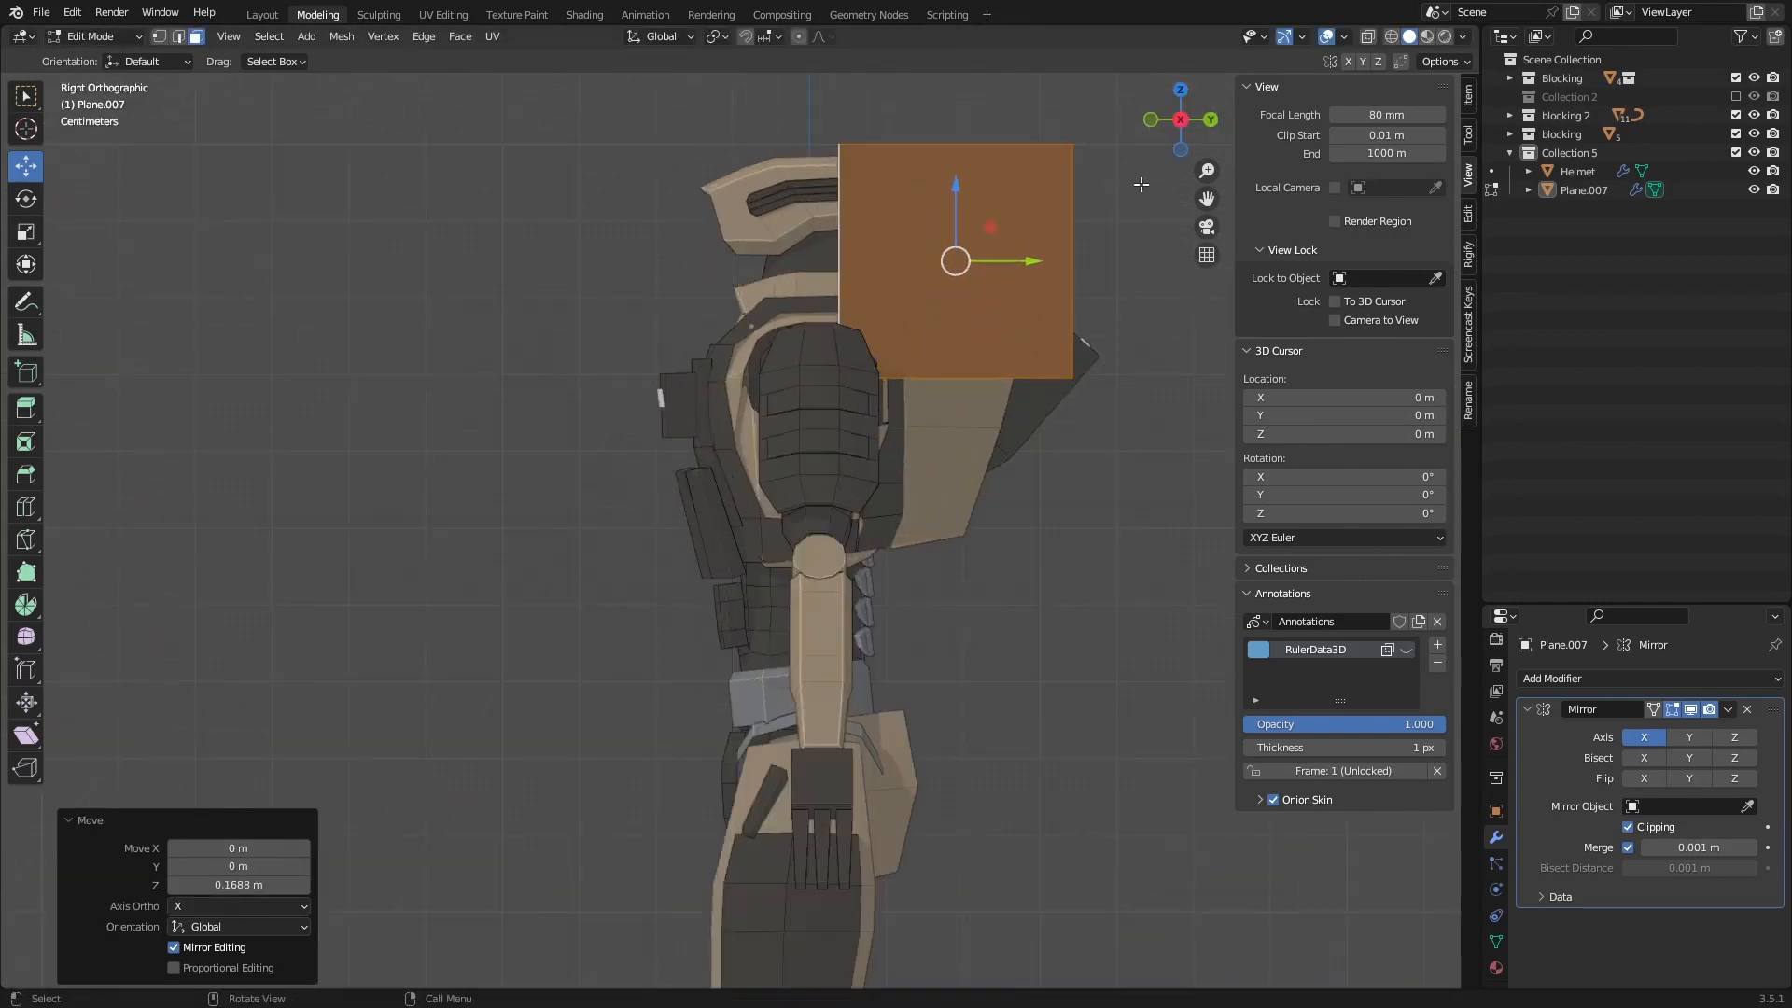
{"action": "scroll", "coordinate": [1025, 283], "scroll_direction": "up", "scroll_amount": 4}
{"action": "middle_click_drag", "start_coordinate": [918, 193], "coordinate": [819, 362], "text": "shift"}
{"action": "scroll", "coordinate": [818, 362], "scroll_direction": "up", "scroll_amount": 1}
{"action": "key", "text": "s"}
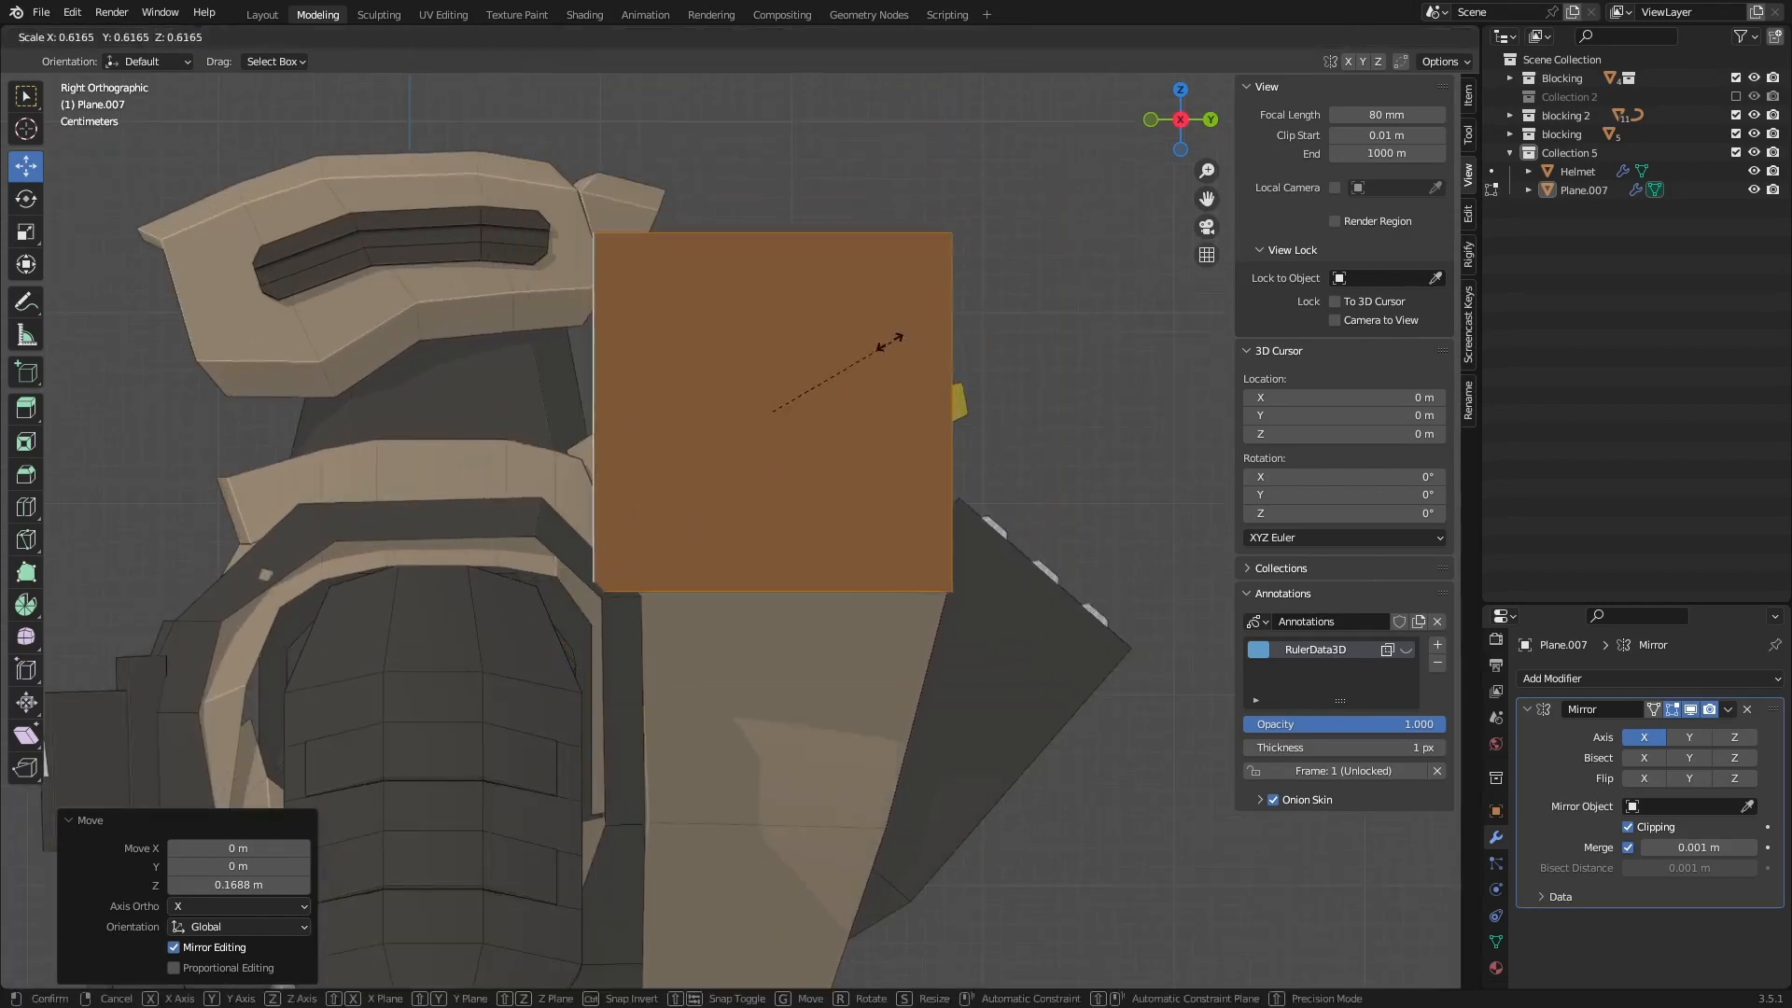
{"action": "left_click", "coordinate": [790, 401]}
{"action": "key", "text": "g"}
{"action": "key", "text": "z"}
{"action": "left_click", "coordinate": [790, 203]}
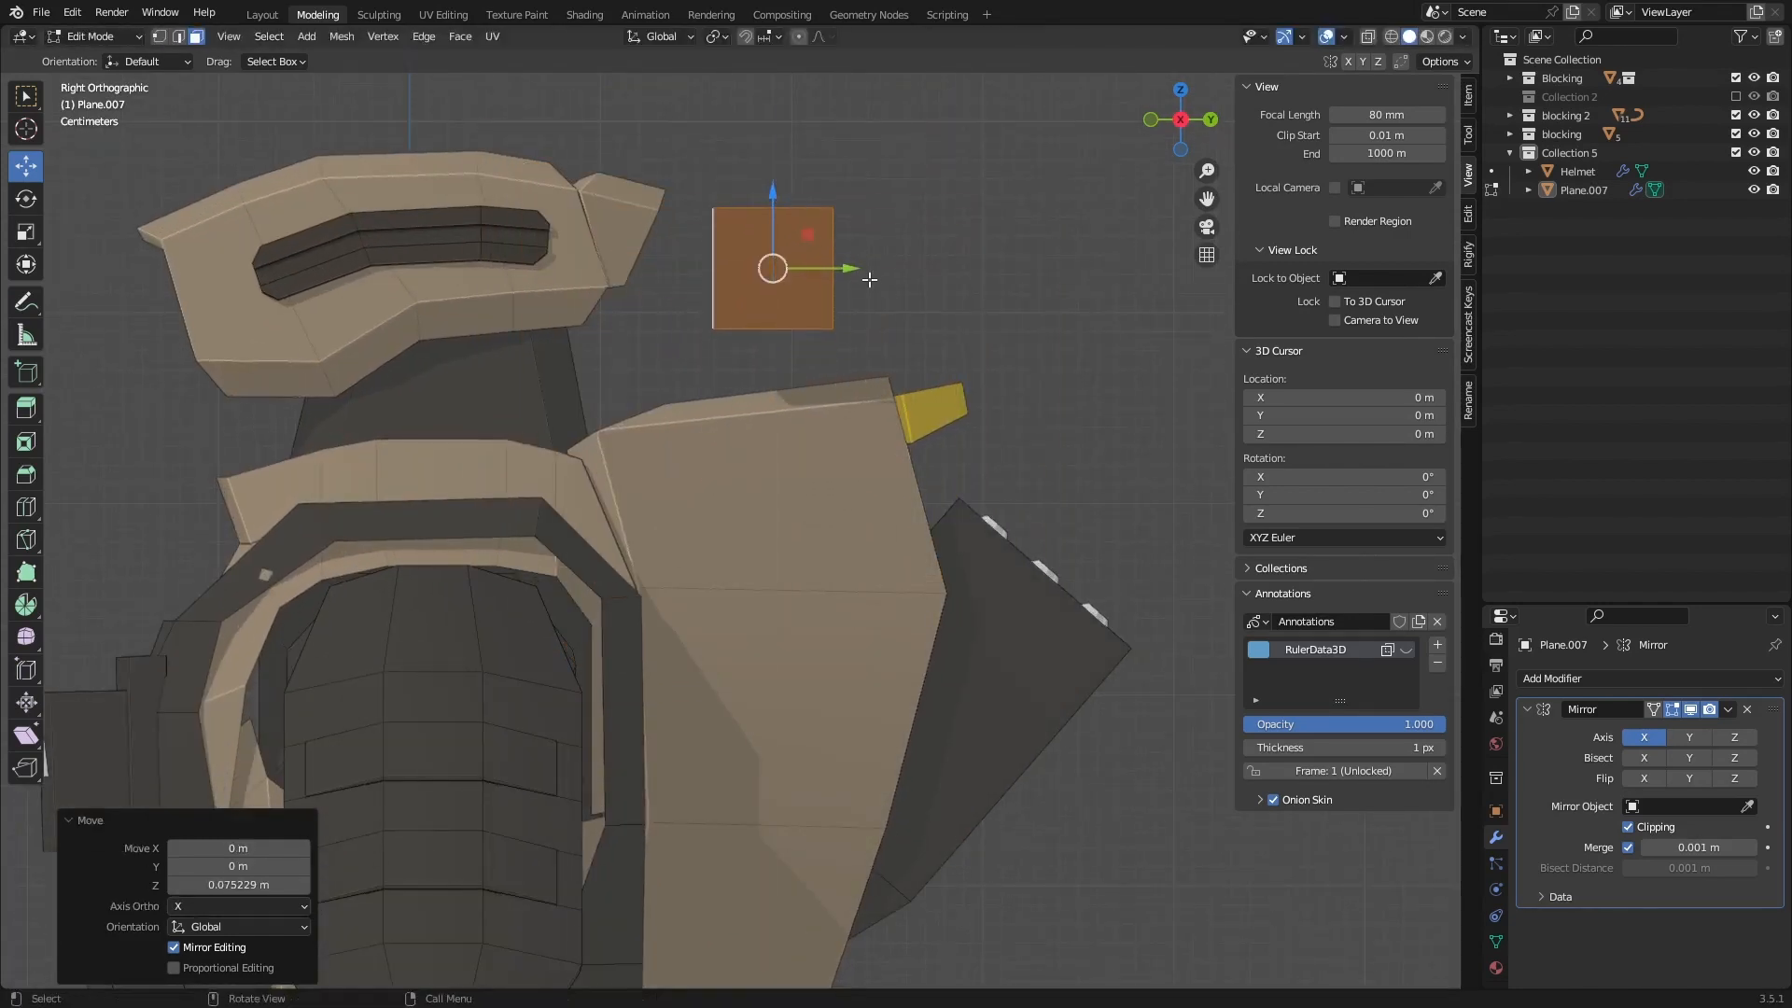
{"action": "left_click_drag", "start_coordinate": [855, 269], "coordinate": [730, 266]}
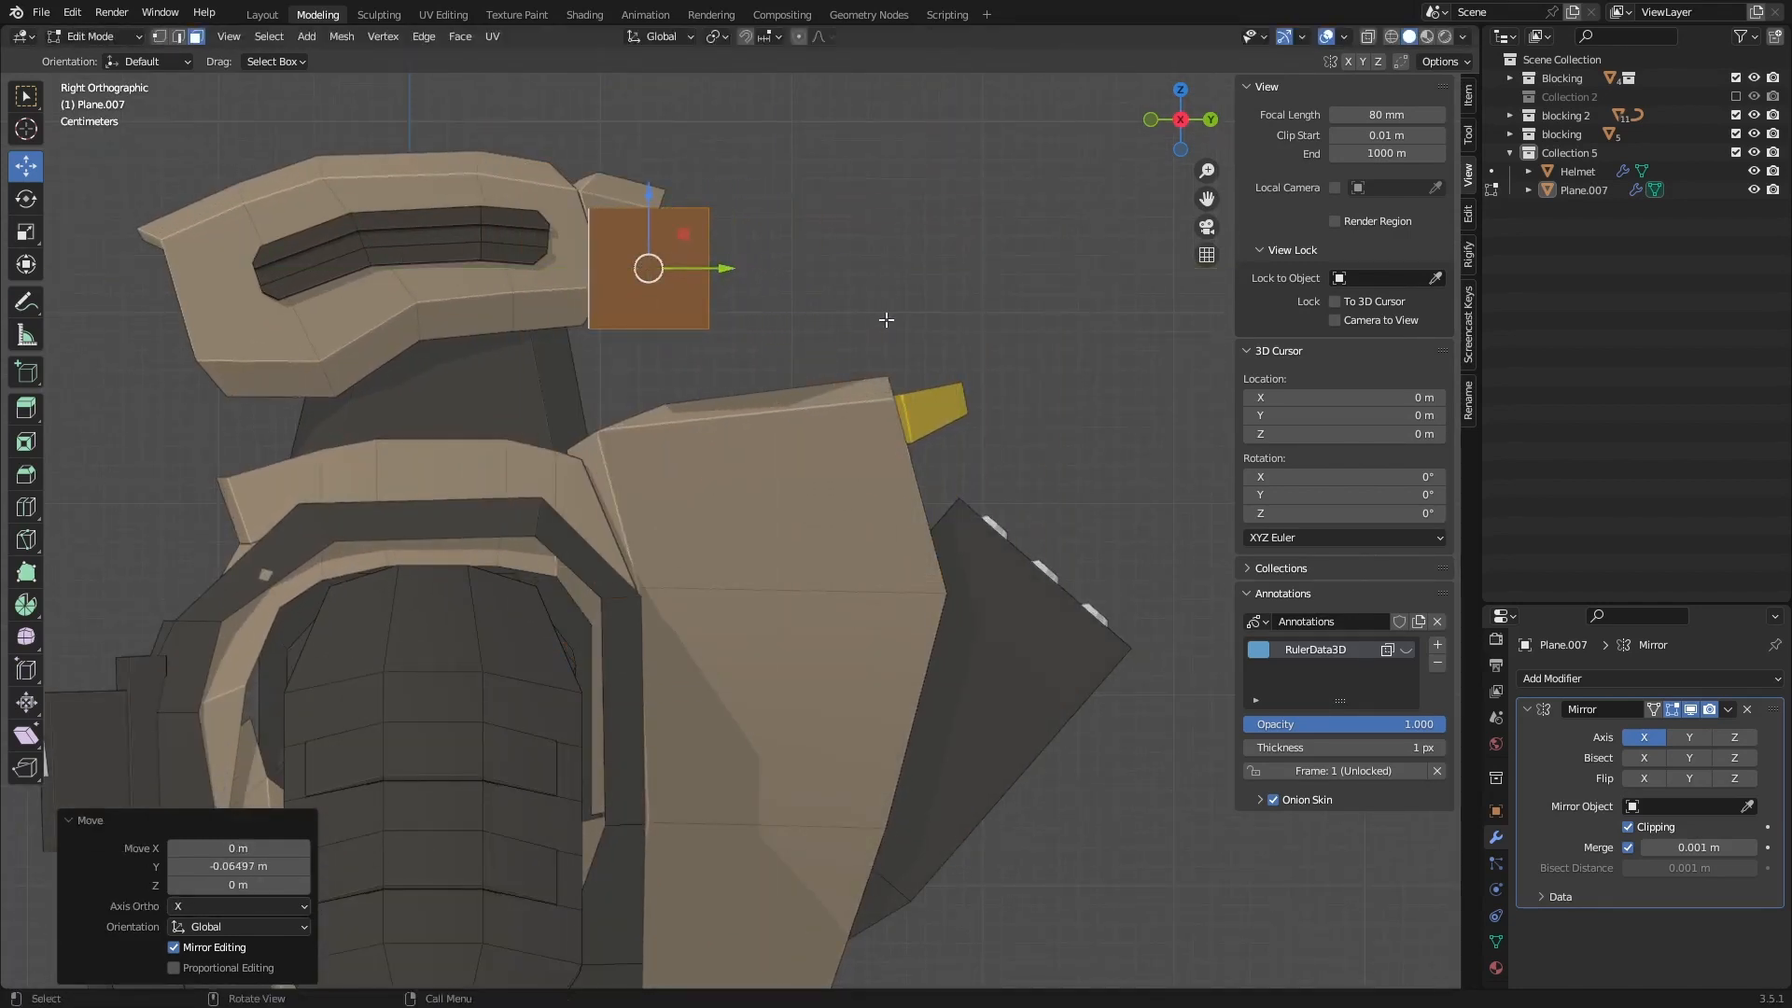
Step: Scale the rear block by 0.723 and narrow it by moving its outer side inward along X
{"action": "key", "text": "s"}
{"action": "left_click", "coordinate": [821, 300]}
{"action": "middle_click_drag", "start_coordinate": [821, 300], "coordinate": [626, 303]}
{"action": "key", "text": "g"}
{"action": "key", "text": "x"}
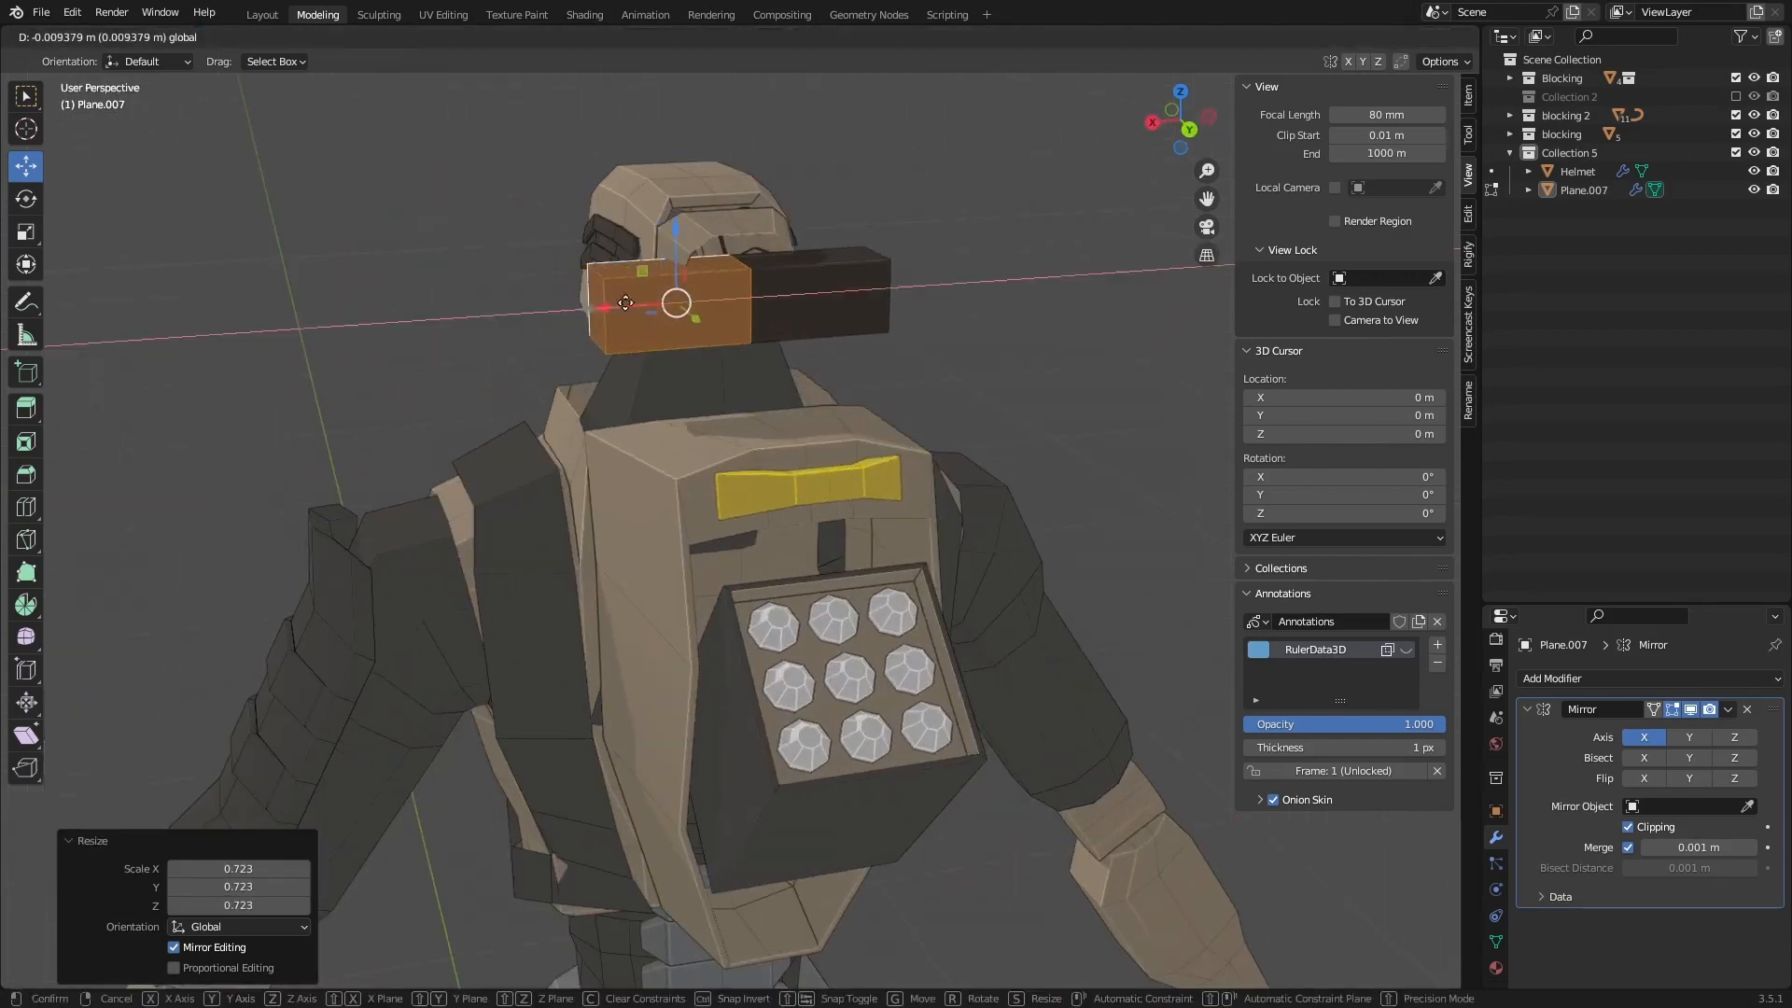
{"action": "left_click_drag", "start_coordinate": [625, 303], "coordinate": [731, 296]}
{"action": "mouse_move", "coordinate": [731, 296]}
{"action": "middle_mouse_down"}
{"action": "mouse_move", "coordinate": [794, 294]}
{"action": "mouse_move", "coordinate": [712, 290]}
{"action": "middle_mouse_up"}
Step: Extrude the rear block's top face about 0.0114 m and taper it by moving the face 0.0113 m inward along X
{"action": "scroll", "coordinate": [712, 280], "scroll_direction": "up", "scroll_amount": 5}
{"action": "left_click", "coordinate": [710, 211]}
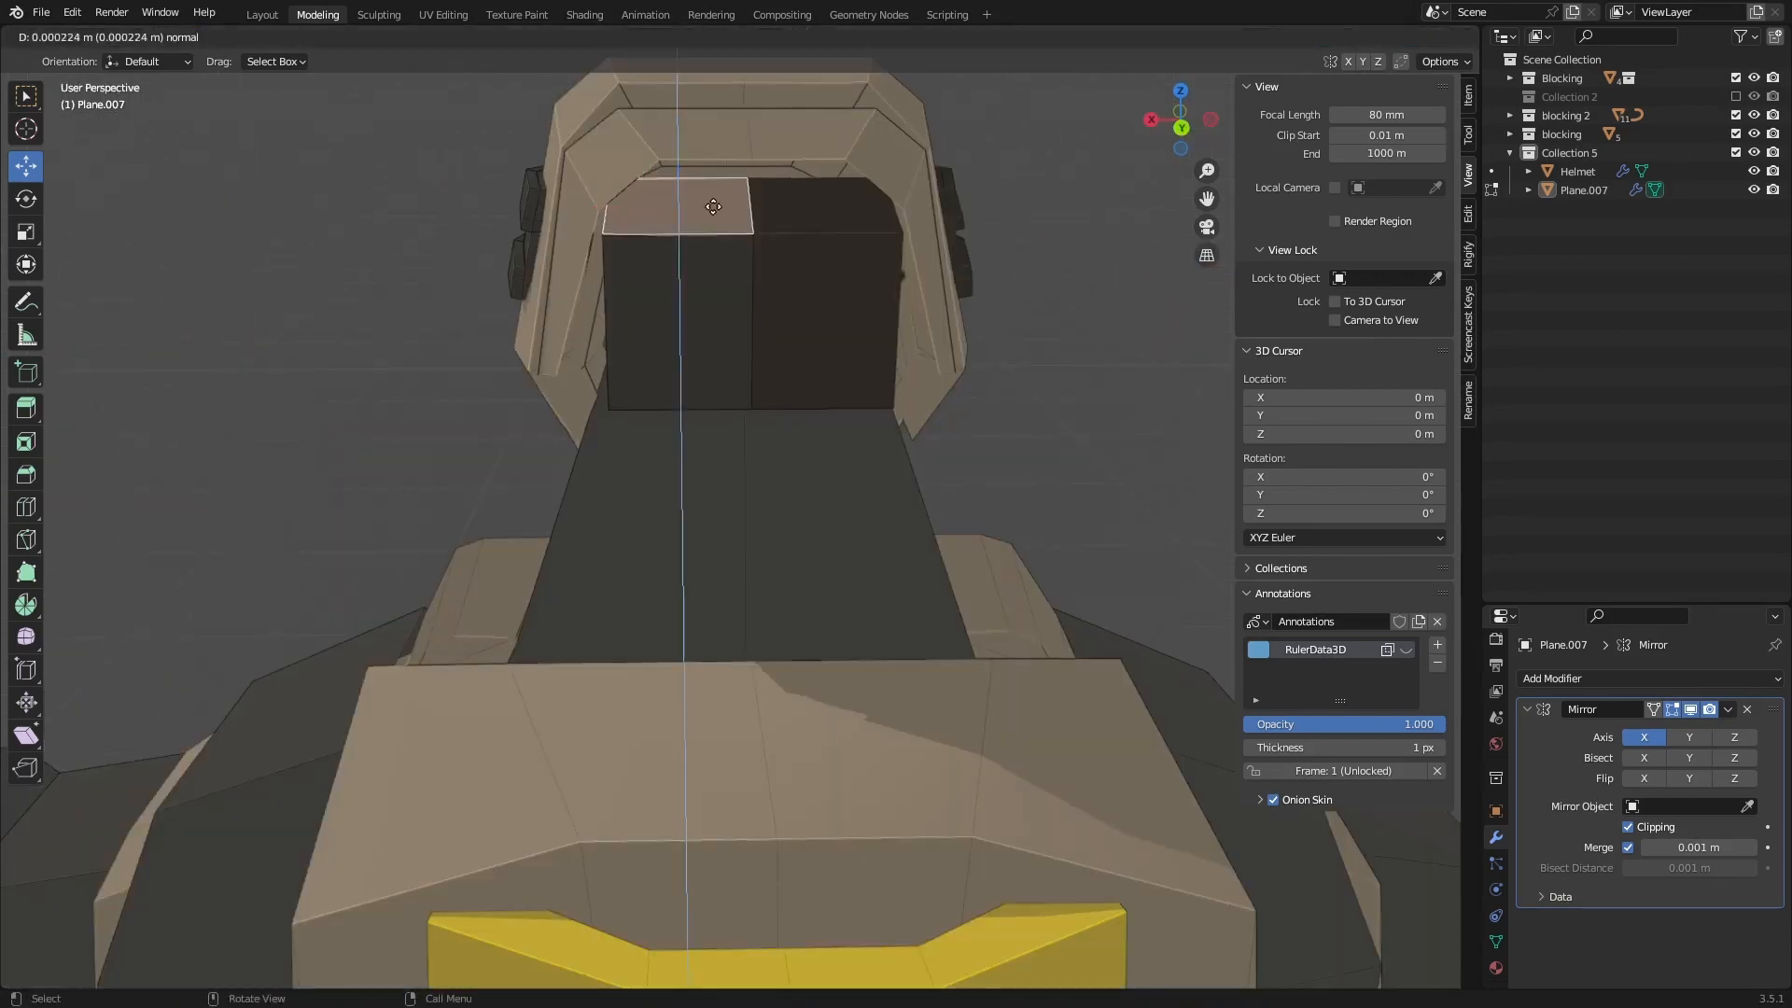
{"action": "left_click", "coordinate": [739, 161]}
{"action": "key", "text": "g"}
{"action": "key", "text": "x"}
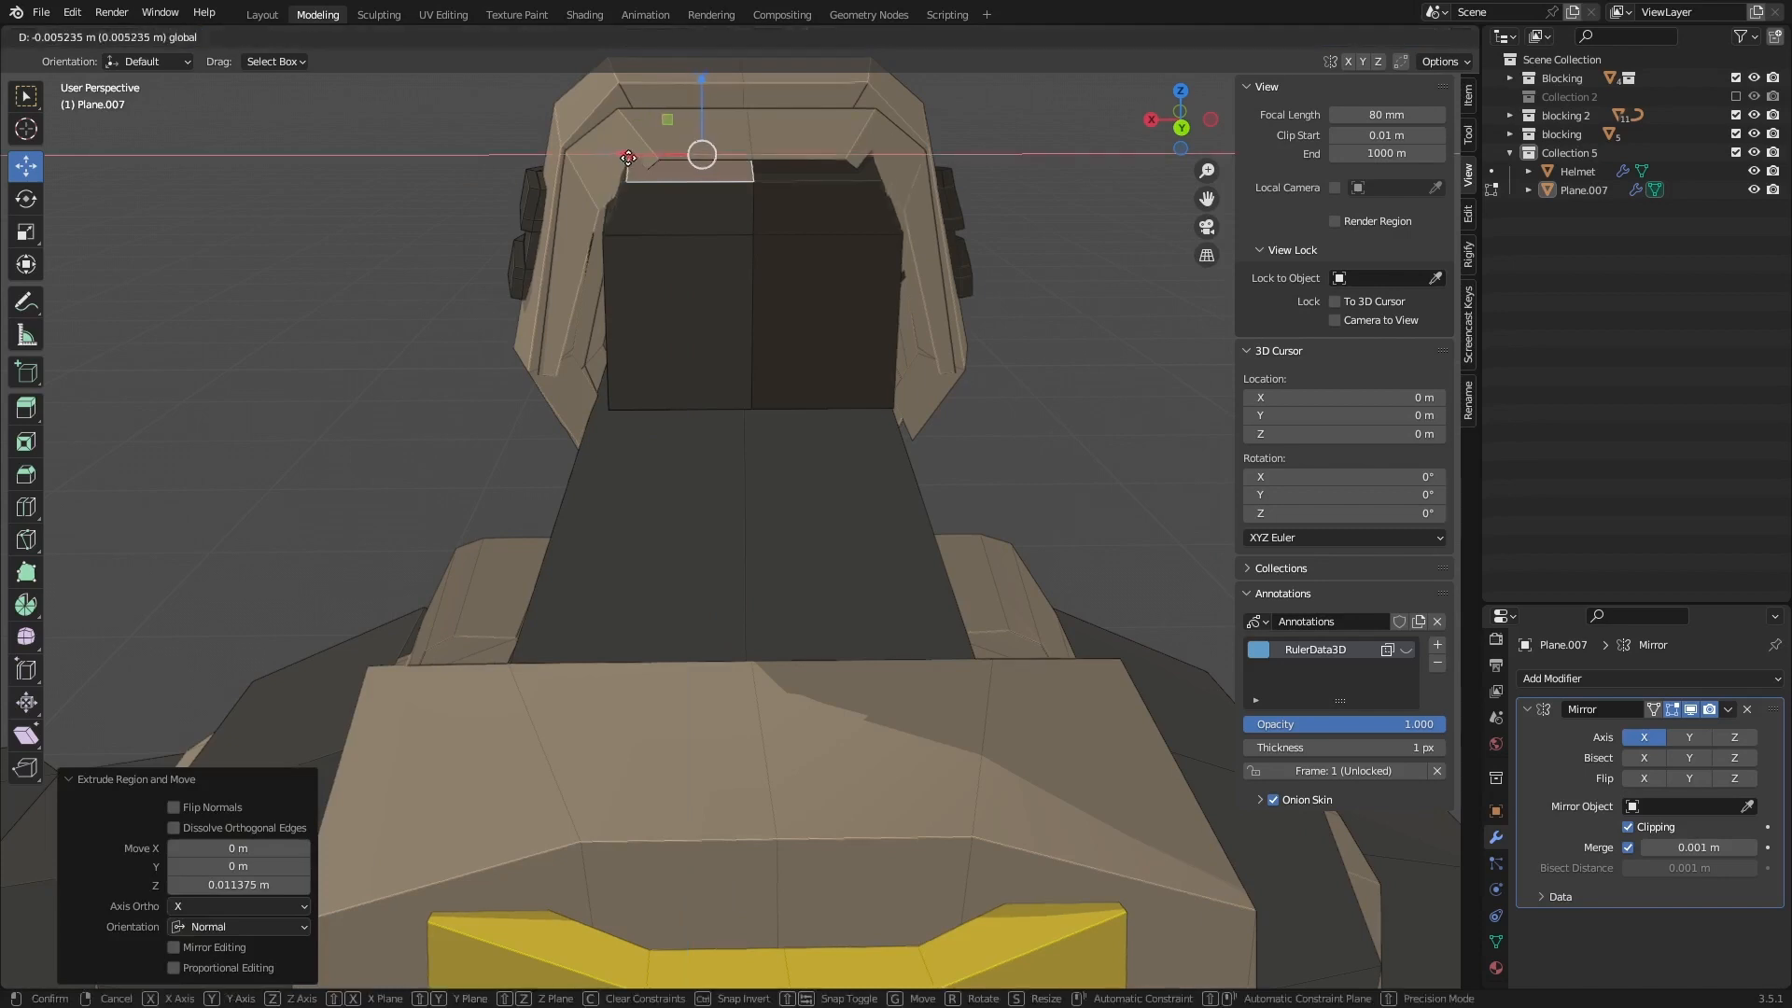
{"action": "left_click", "coordinate": [656, 164]}
Step: Bevel the rear block's lower outer corner edge with a width of 0.013 m and one segment
{"action": "middle_click_drag", "start_coordinate": [656, 165], "coordinate": [810, 271]}
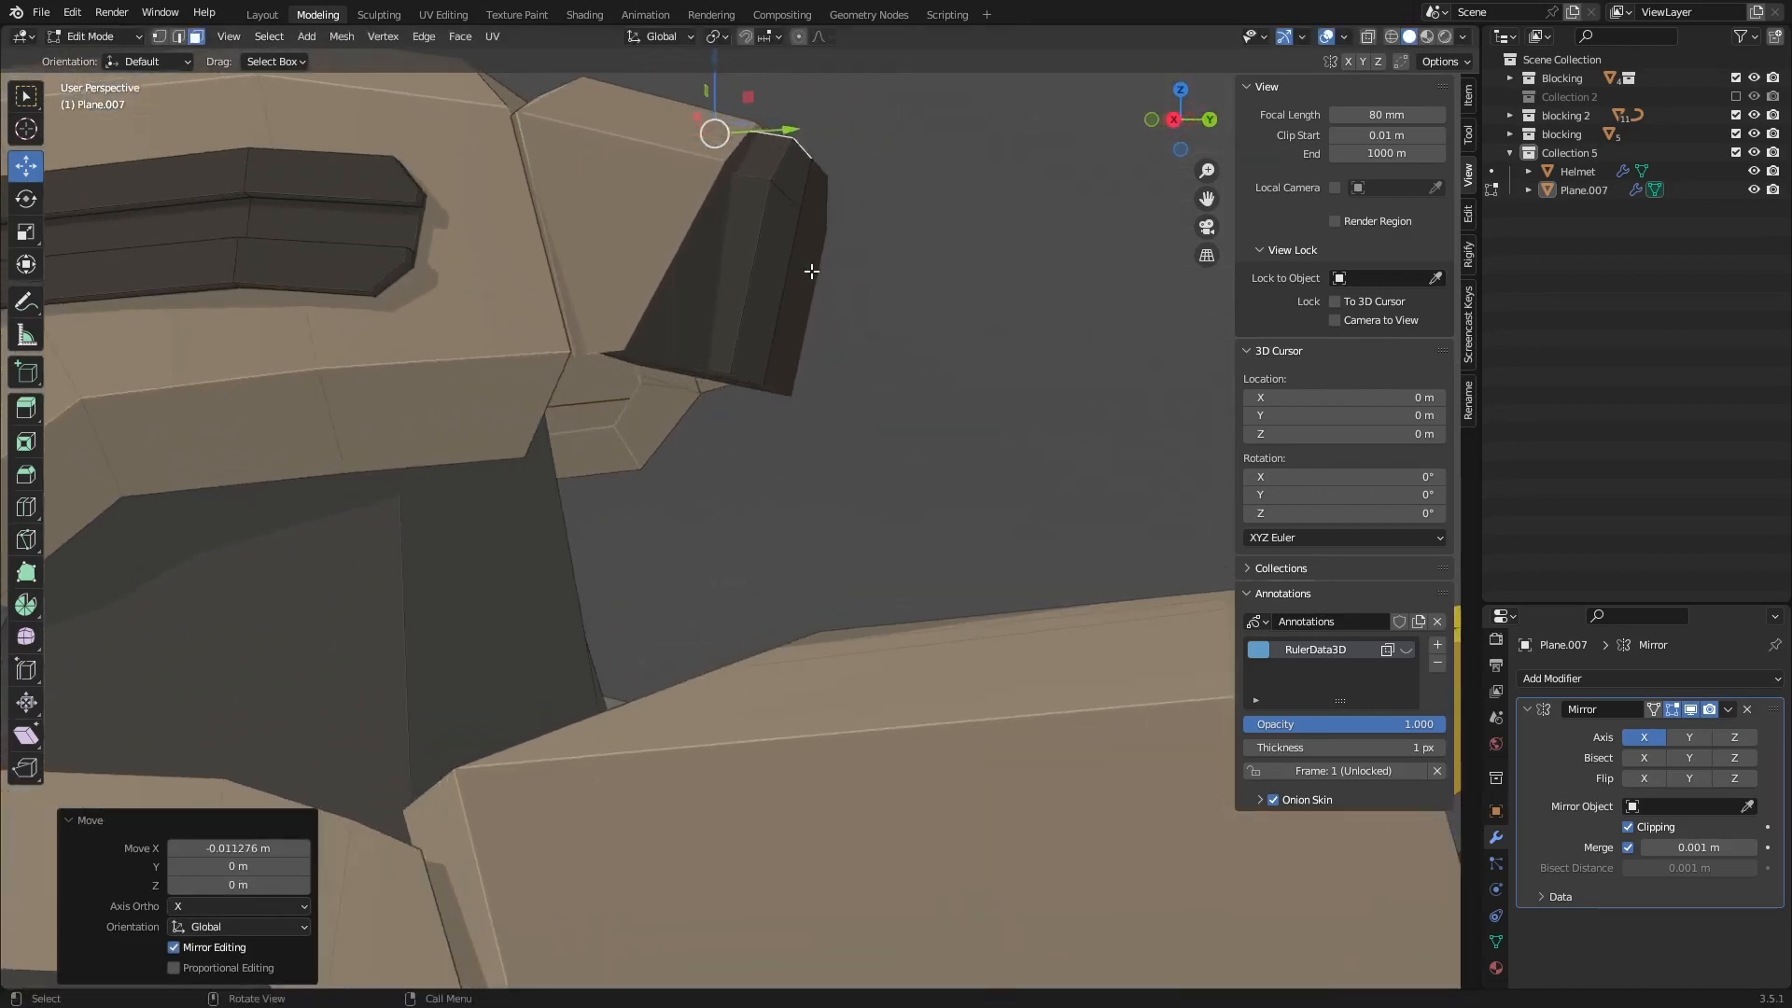
{"action": "scroll", "coordinate": [808, 275], "scroll_direction": "up", "scroll_amount": 3}
{"action": "left_click", "coordinate": [761, 370]}
{"action": "mouse_move", "coordinate": [760, 369]}
{"action": "middle_mouse_down"}
{"action": "mouse_move", "coordinate": [784, 348]}
{"action": "mouse_move", "coordinate": [757, 363]}
{"action": "middle_mouse_up"}
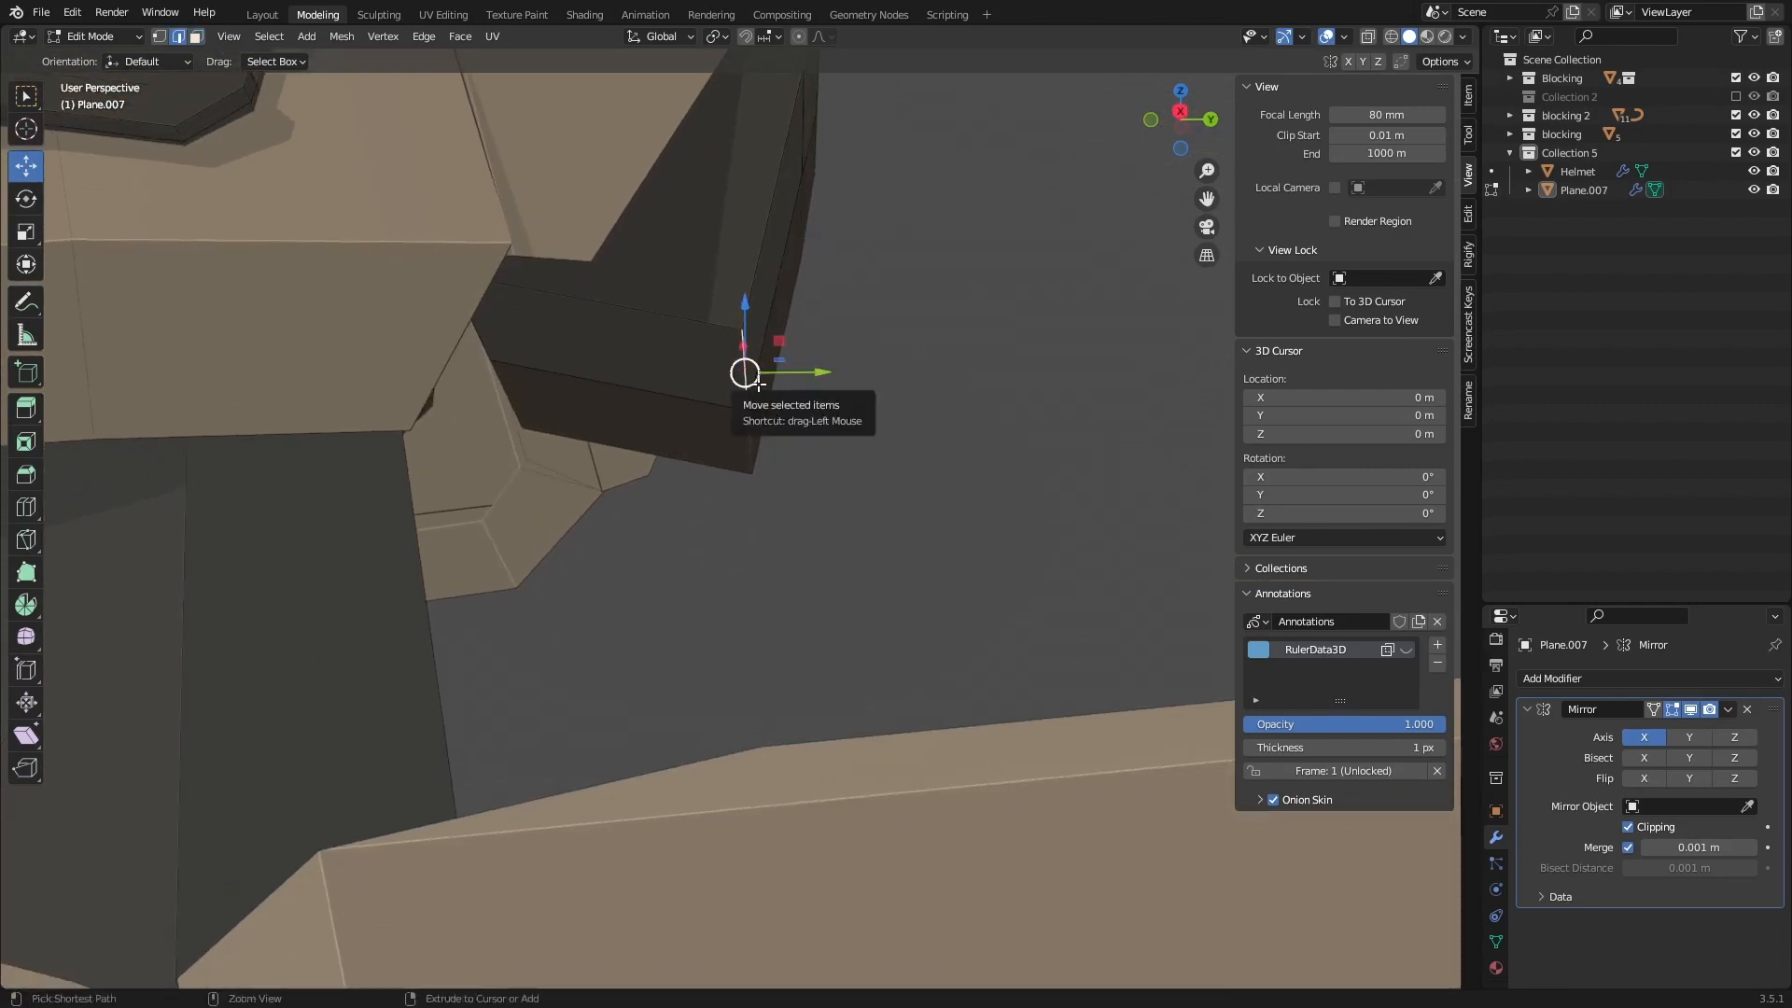
{"action": "key", "text": "ctrl+b"}
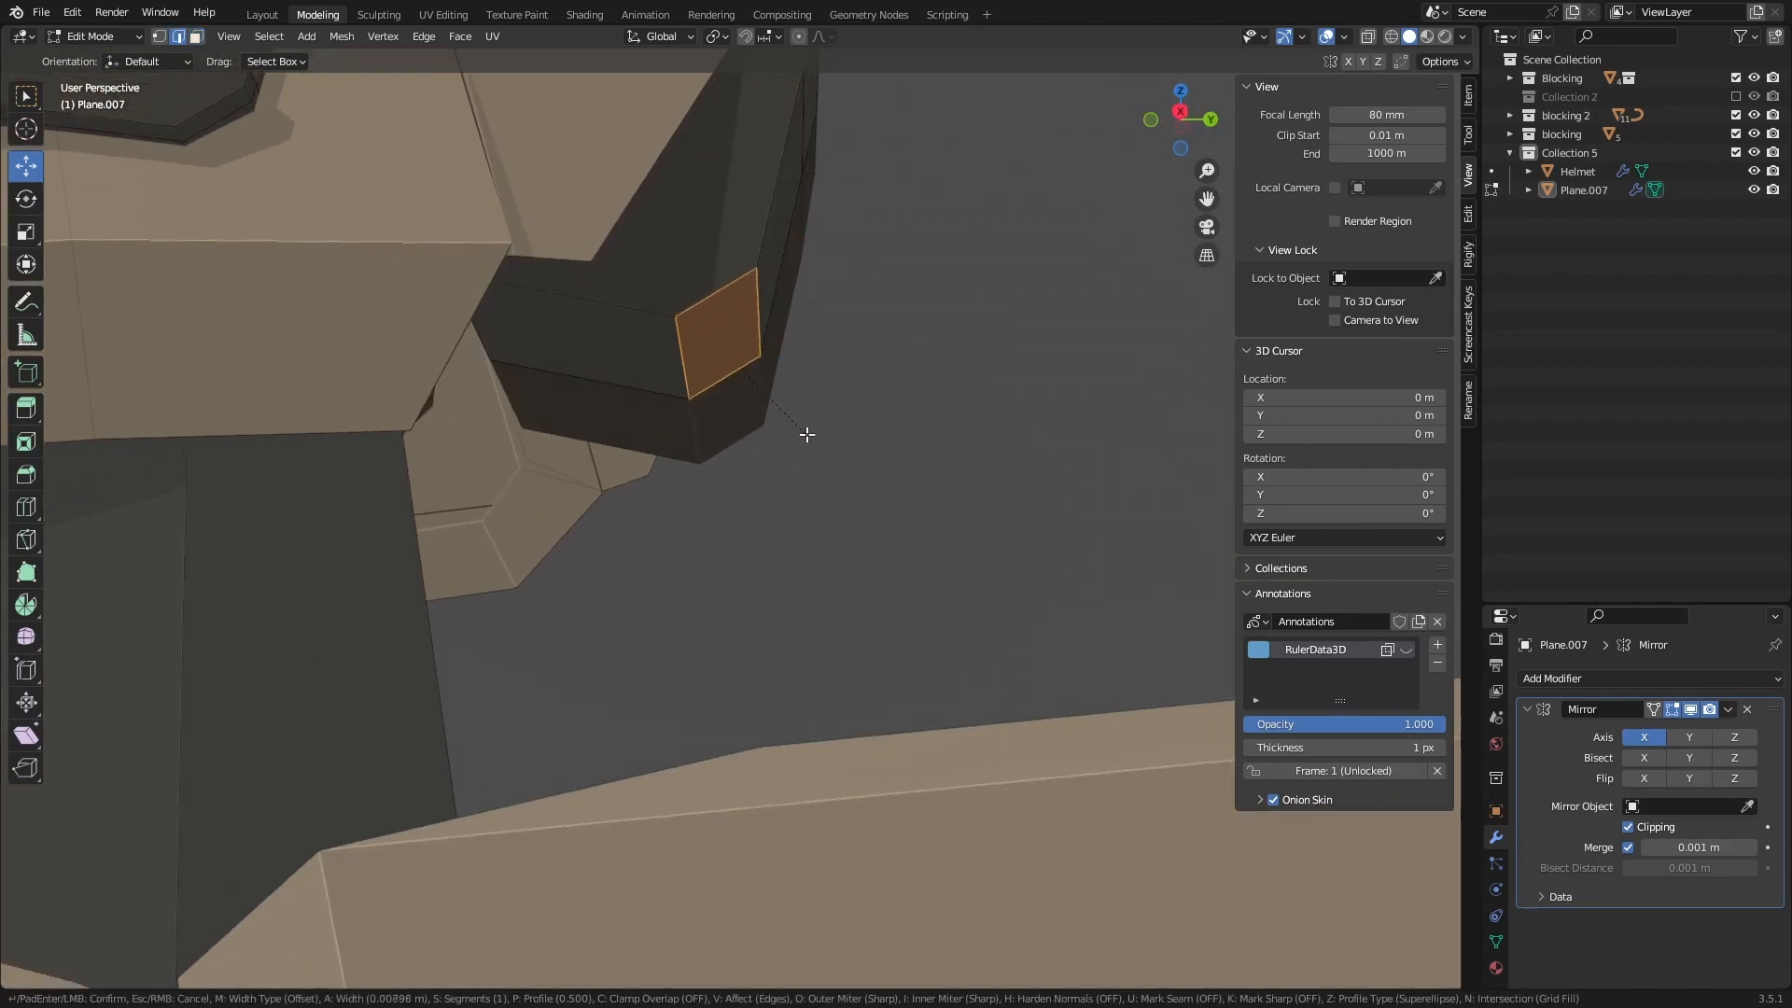
{"action": "left_click", "coordinate": [820, 454]}
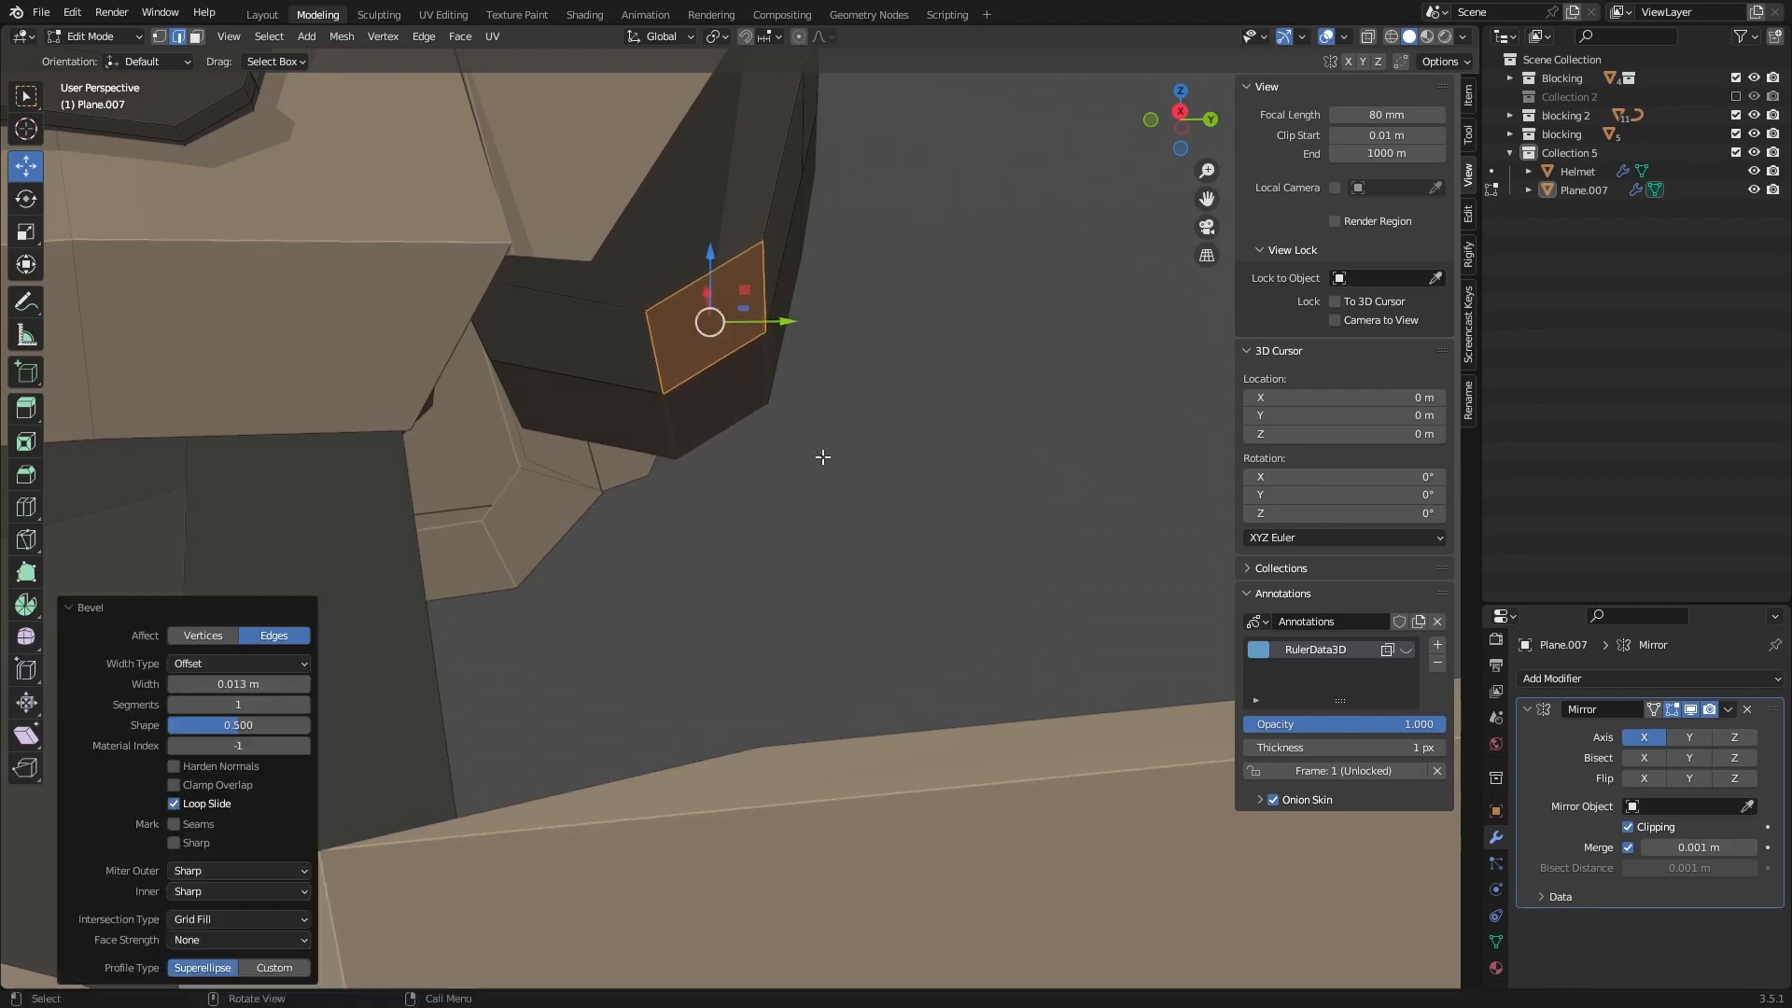
{"action": "middle_click_drag", "start_coordinate": [821, 456], "coordinate": [691, 401]}
Step: Examine the rear block's shape and its fit against the helmet from the side, back and inside
{"action": "left_click", "coordinate": [1004, 368]}
{"action": "middle_click_drag", "start_coordinate": [1005, 368], "coordinate": [962, 403]}
{"action": "scroll", "coordinate": [879, 289], "scroll_direction": "up", "scroll_amount": 3}
{"action": "middle_click_drag", "start_coordinate": [879, 289], "coordinate": [954, 370], "text": "shift"}
{"action": "scroll", "coordinate": [954, 370], "scroll_direction": "down", "scroll_amount": 3}
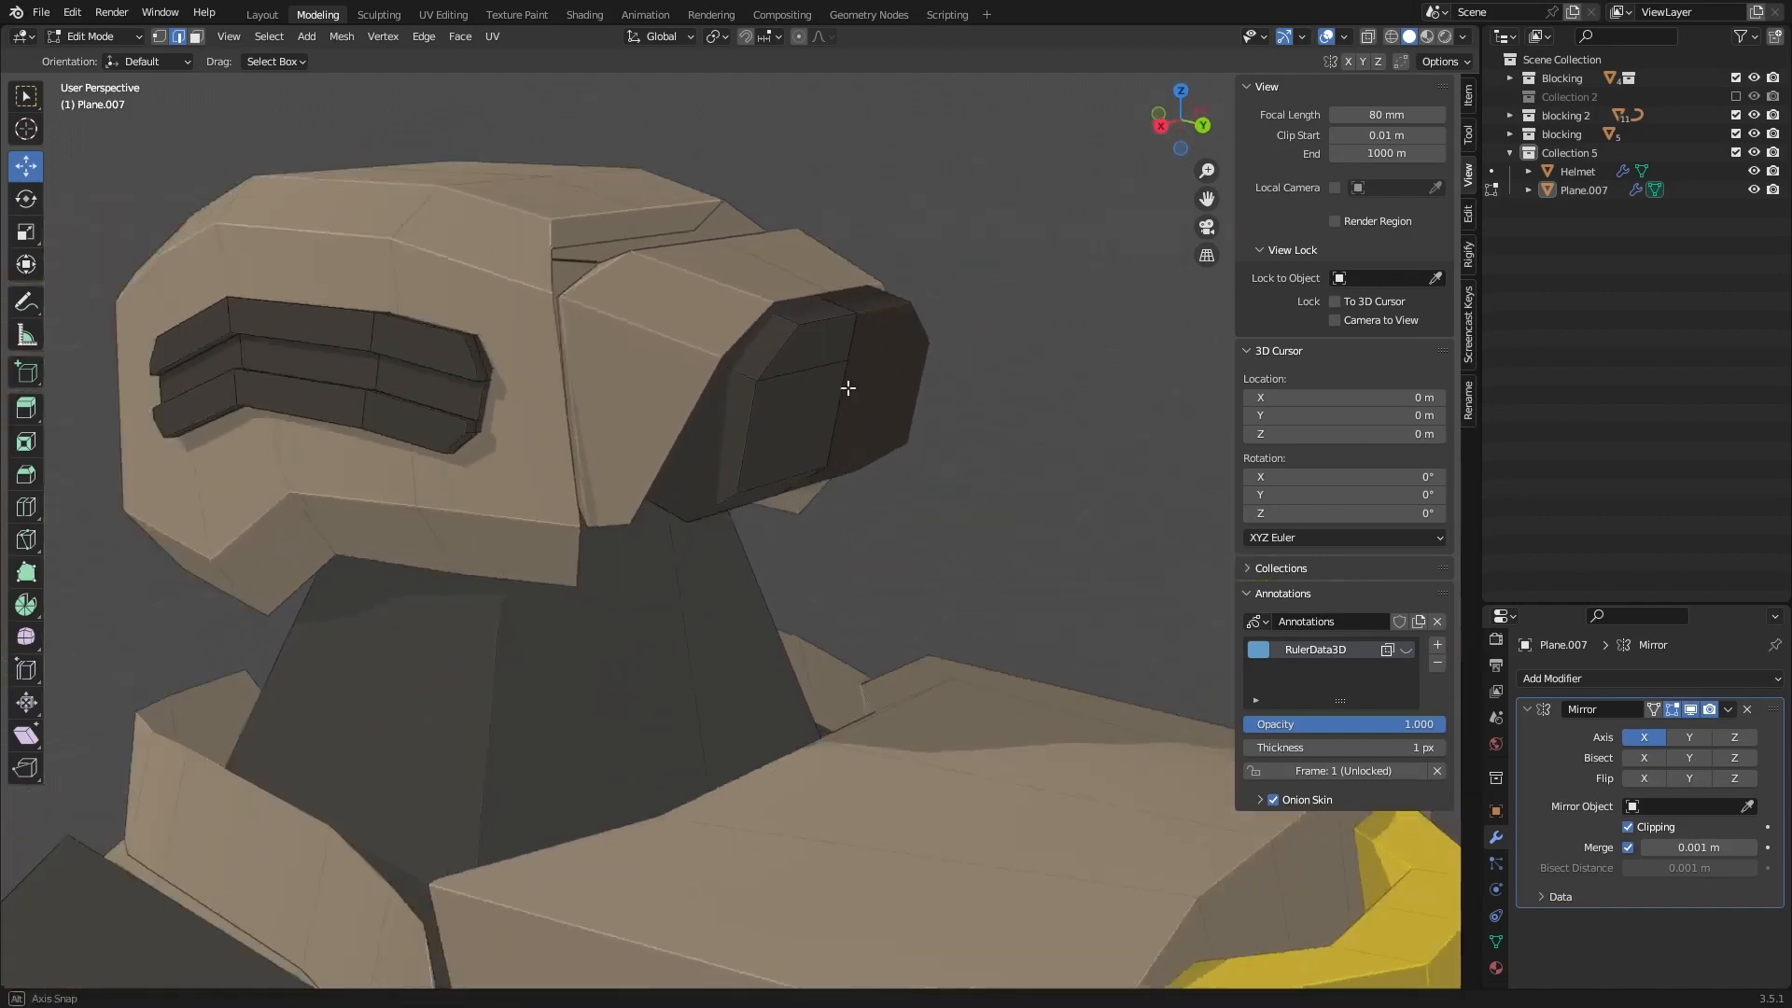
{"action": "middle_click_drag", "start_coordinate": [844, 384], "coordinate": [929, 427]}
{"action": "middle_click_drag", "start_coordinate": [929, 427], "coordinate": [958, 375]}
{"action": "scroll", "coordinate": [812, 225], "scroll_direction": "up", "scroll_amount": 2}
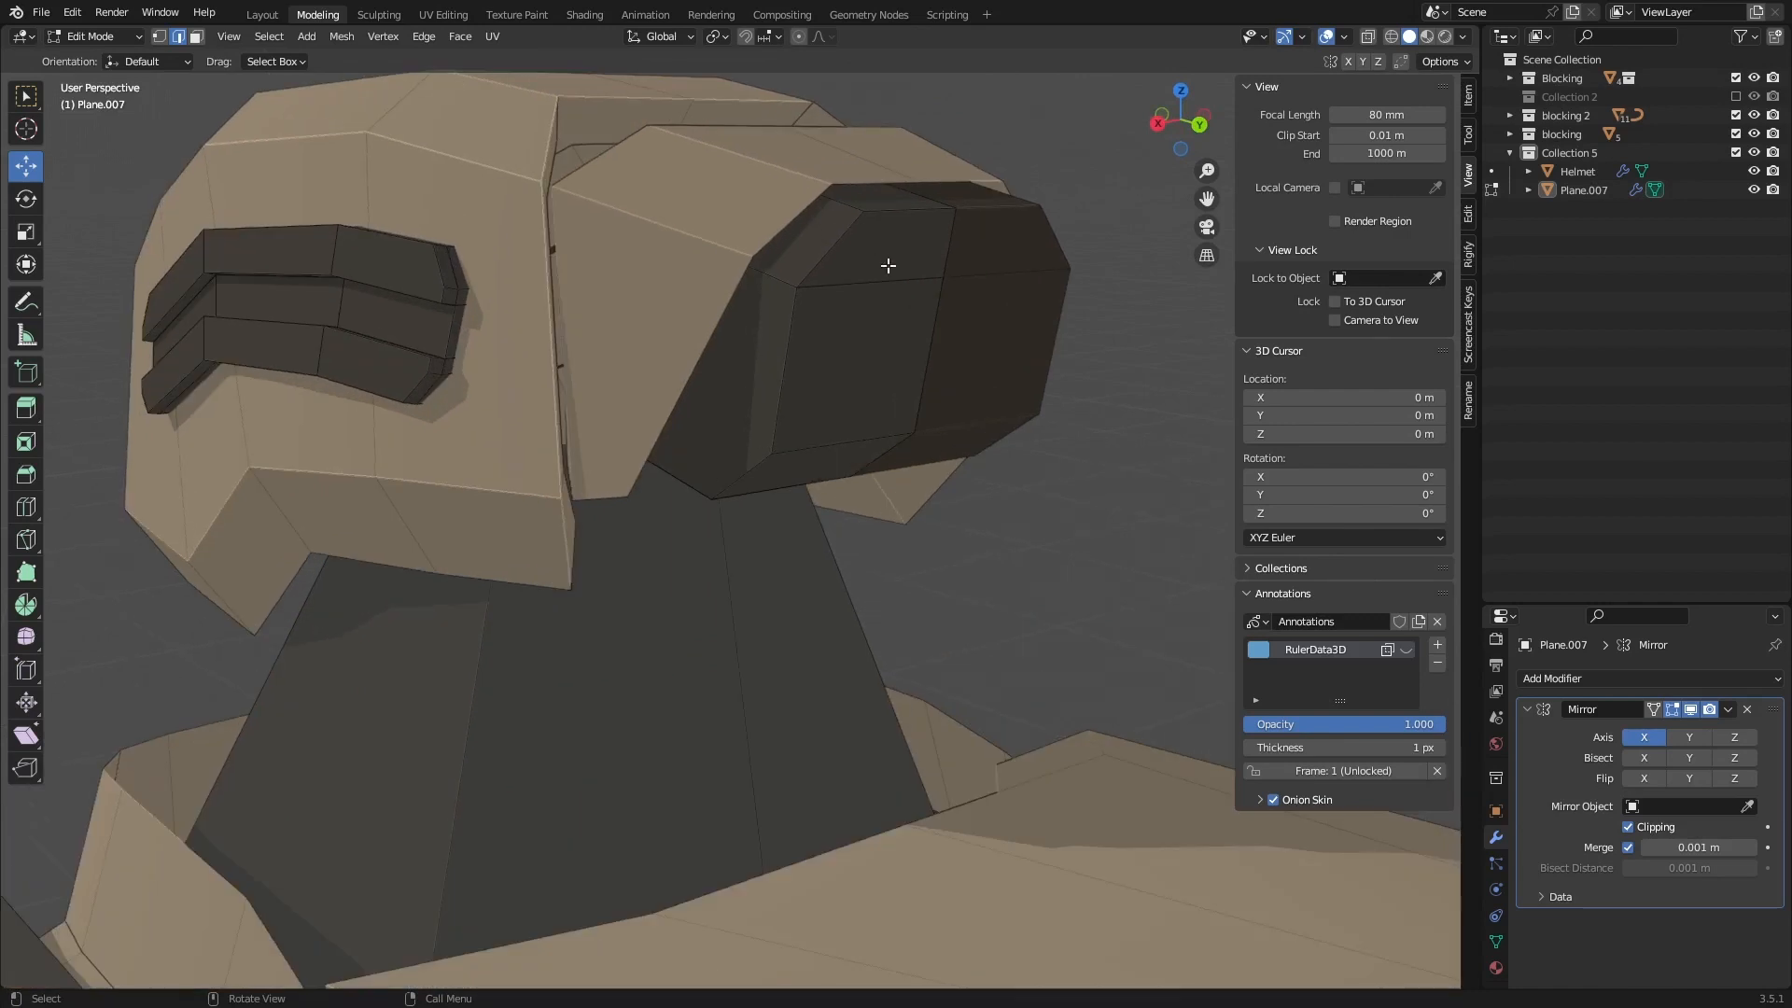
{"action": "middle_click_drag", "start_coordinate": [888, 266], "coordinate": [889, 320]}
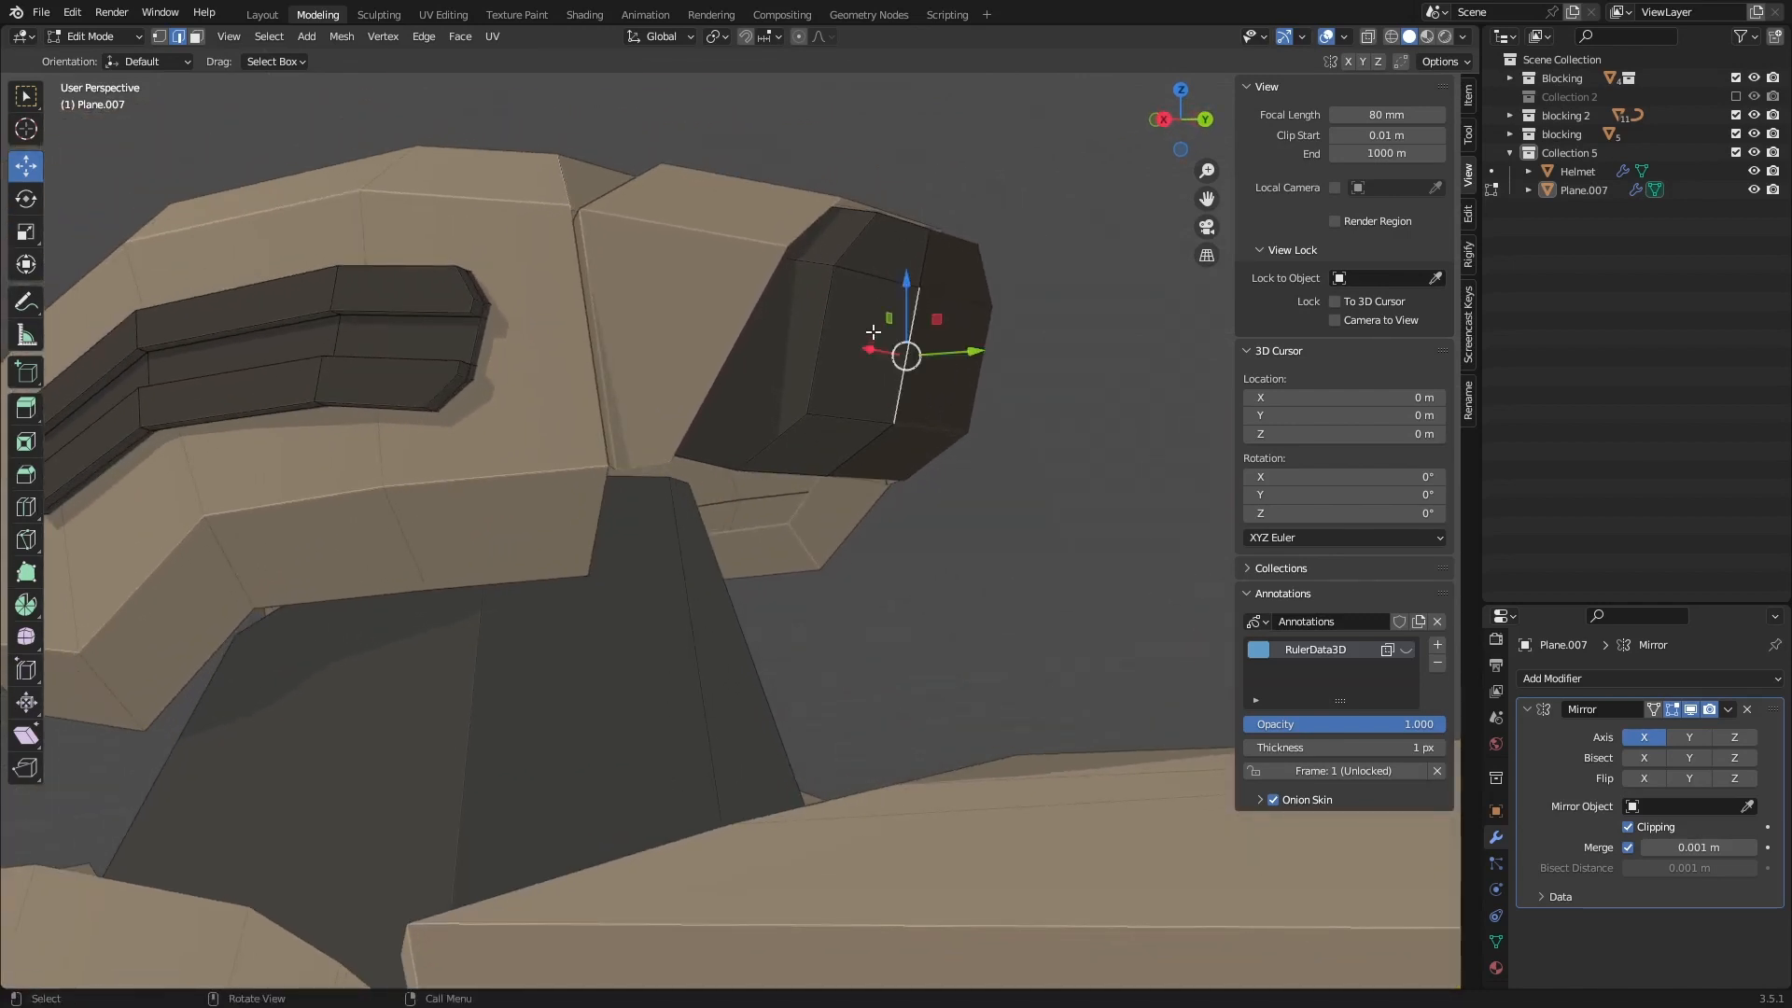
{"action": "middle_click_drag", "start_coordinate": [873, 332], "coordinate": [849, 269]}
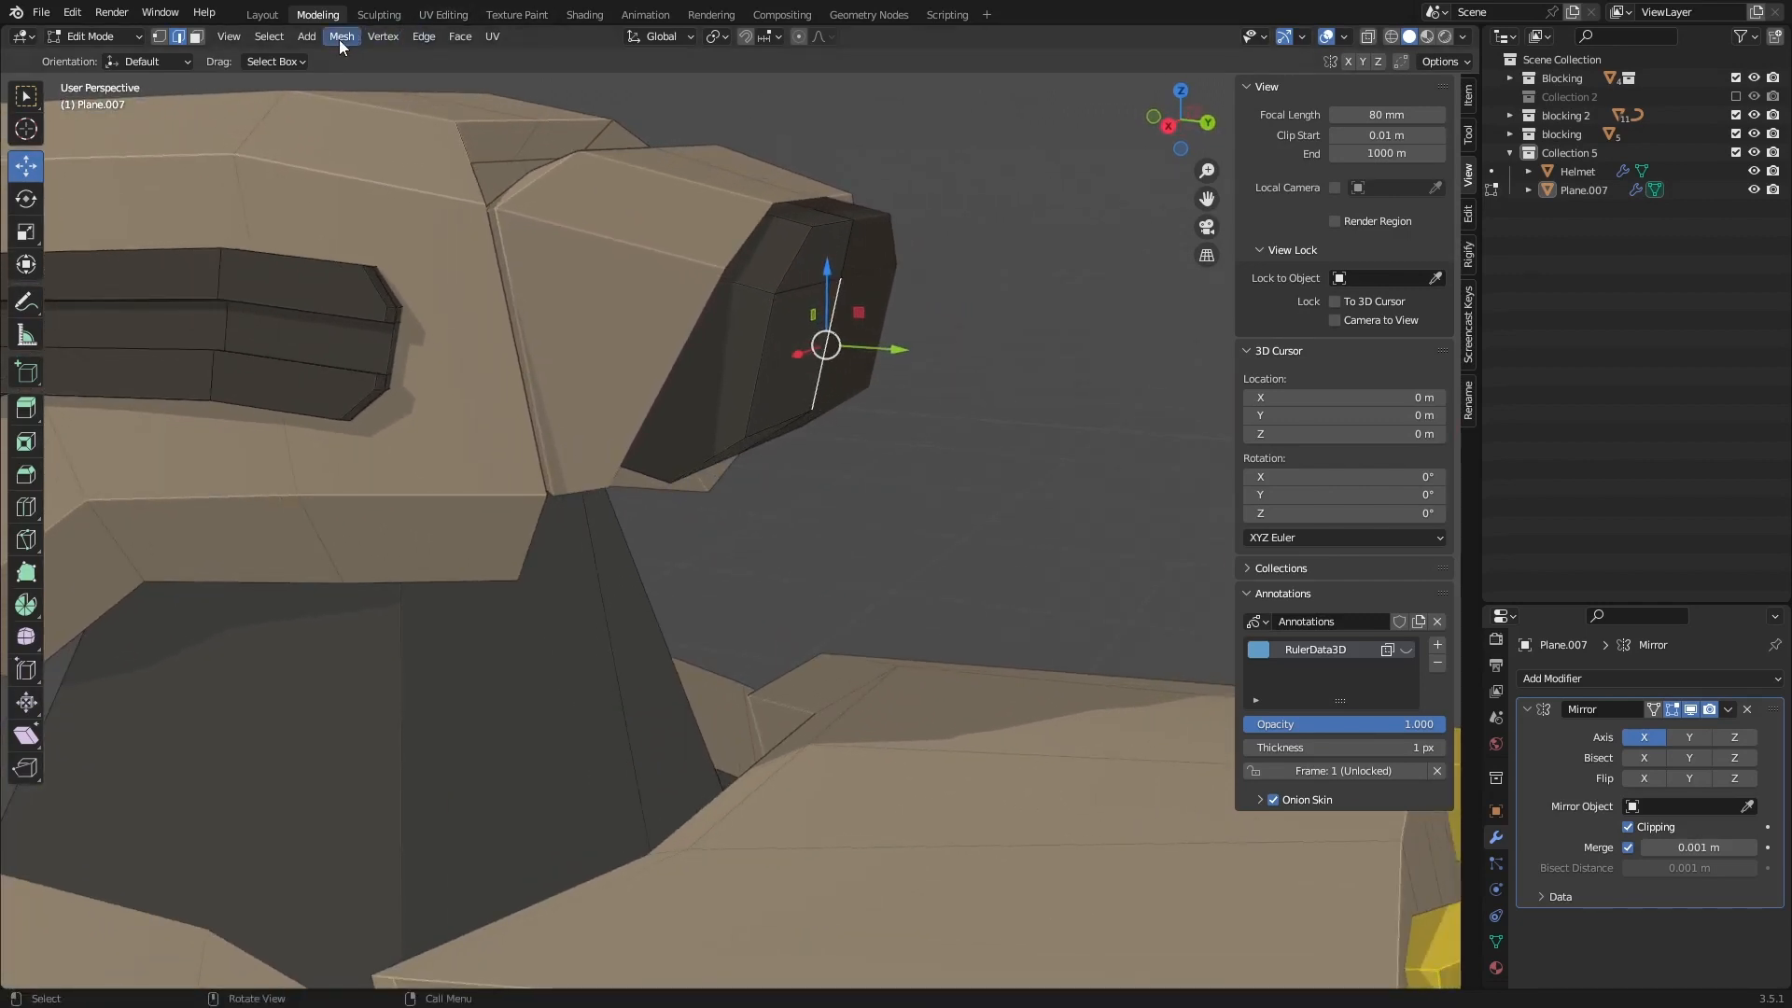
{"action": "middle_click_drag", "start_coordinate": [852, 428], "coordinate": [1078, 262]}
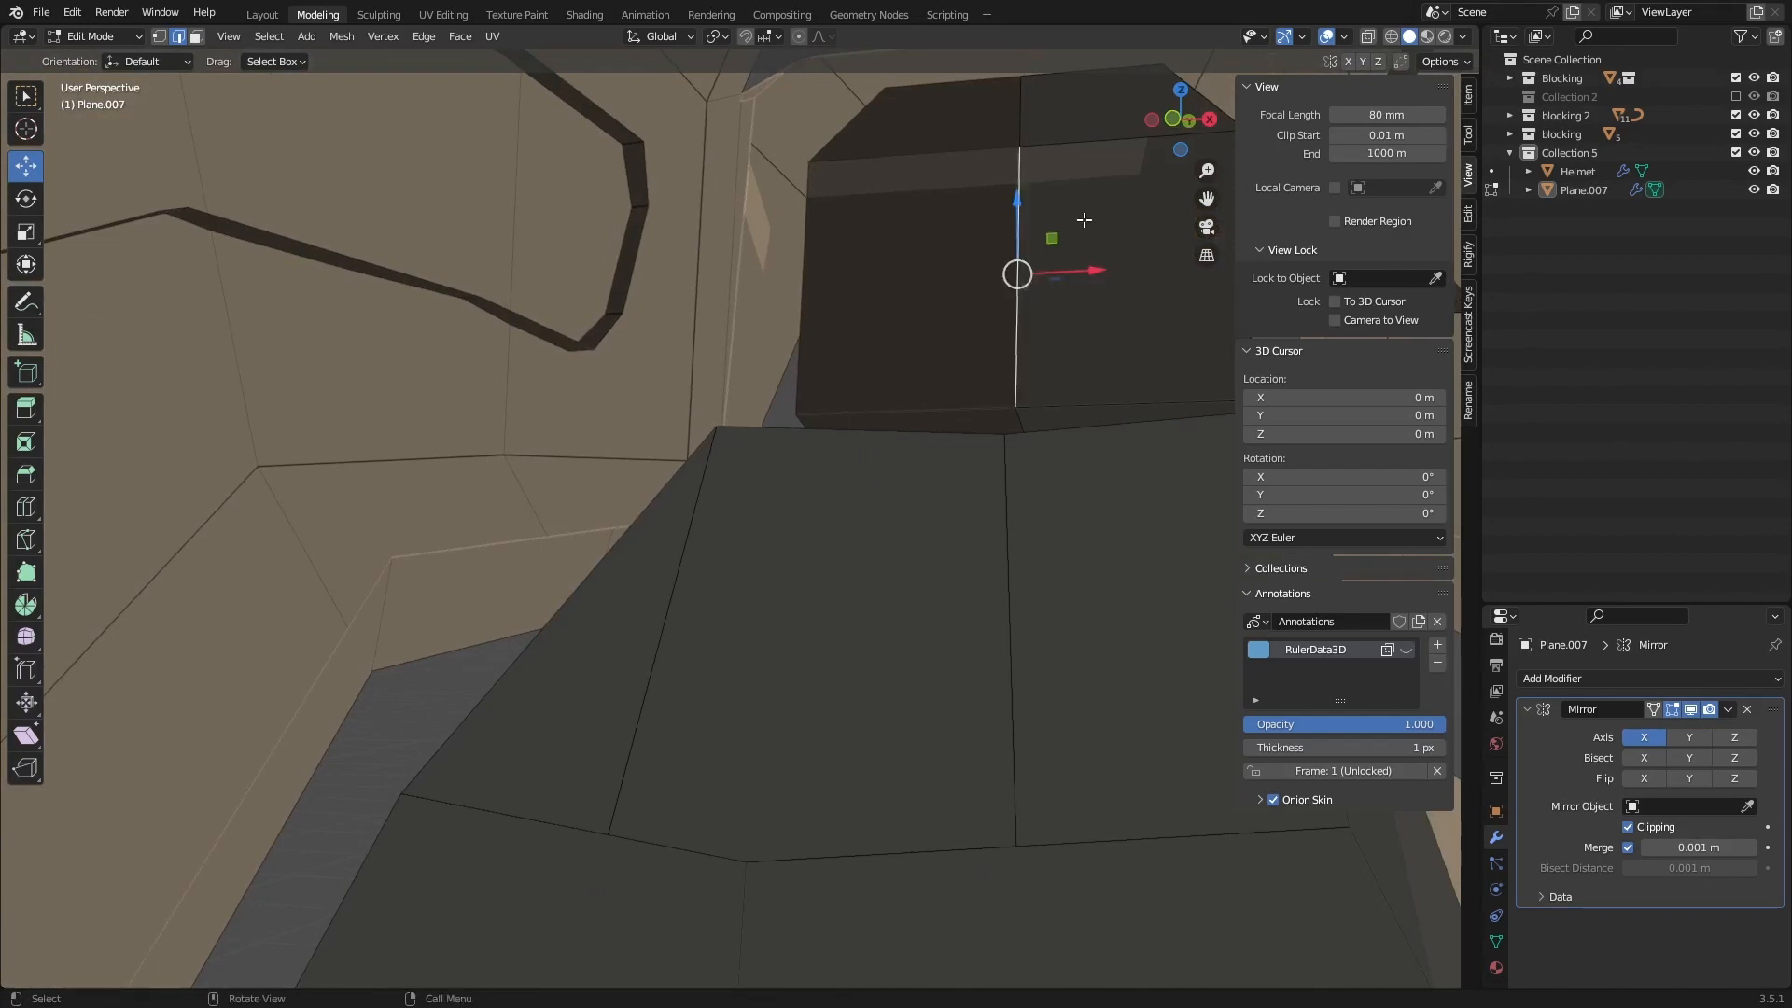
Step: Select the rear block's two front faces inside the helmet and move them about 0.0174 m along Y
{"action": "left_click", "coordinate": [1084, 219]}
{"action": "left_click", "coordinate": [1116, 103], "text": "shift"}
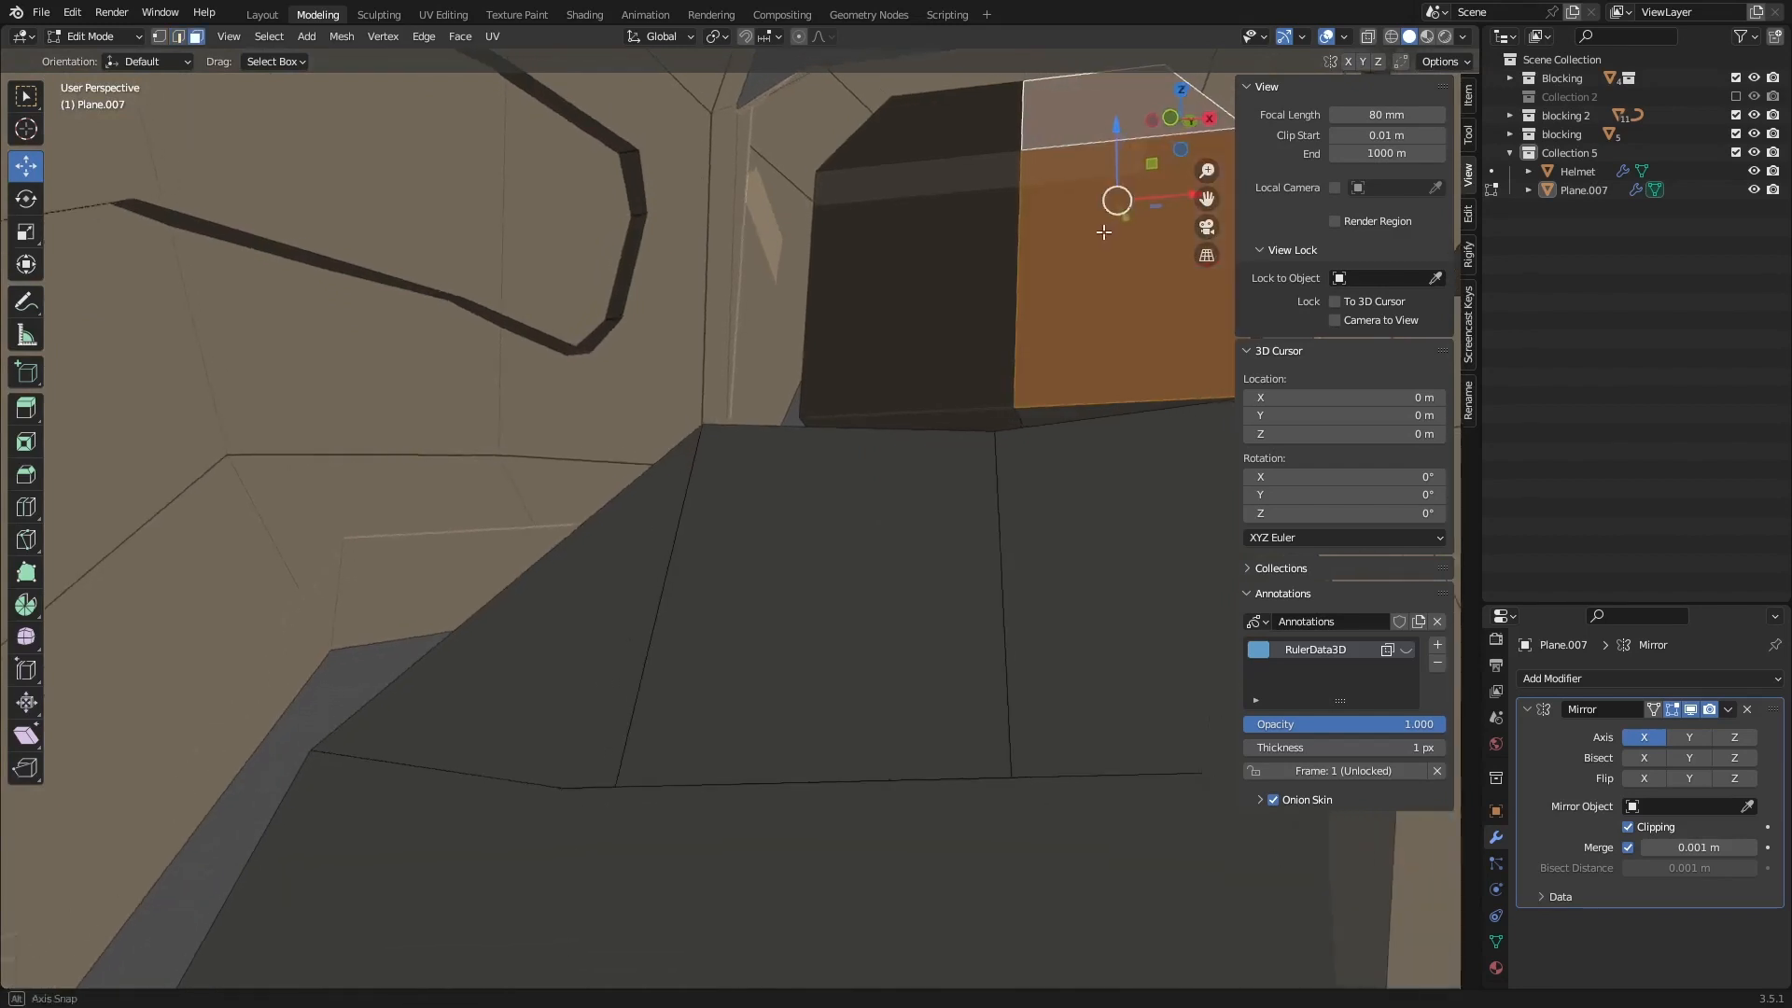
{"action": "middle_click_drag", "start_coordinate": [1124, 210], "coordinate": [1131, 224]}
{"action": "left_click_drag", "start_coordinate": [1130, 224], "coordinate": [1104, 168]}
{"action": "left_click", "coordinate": [1071, 175]}
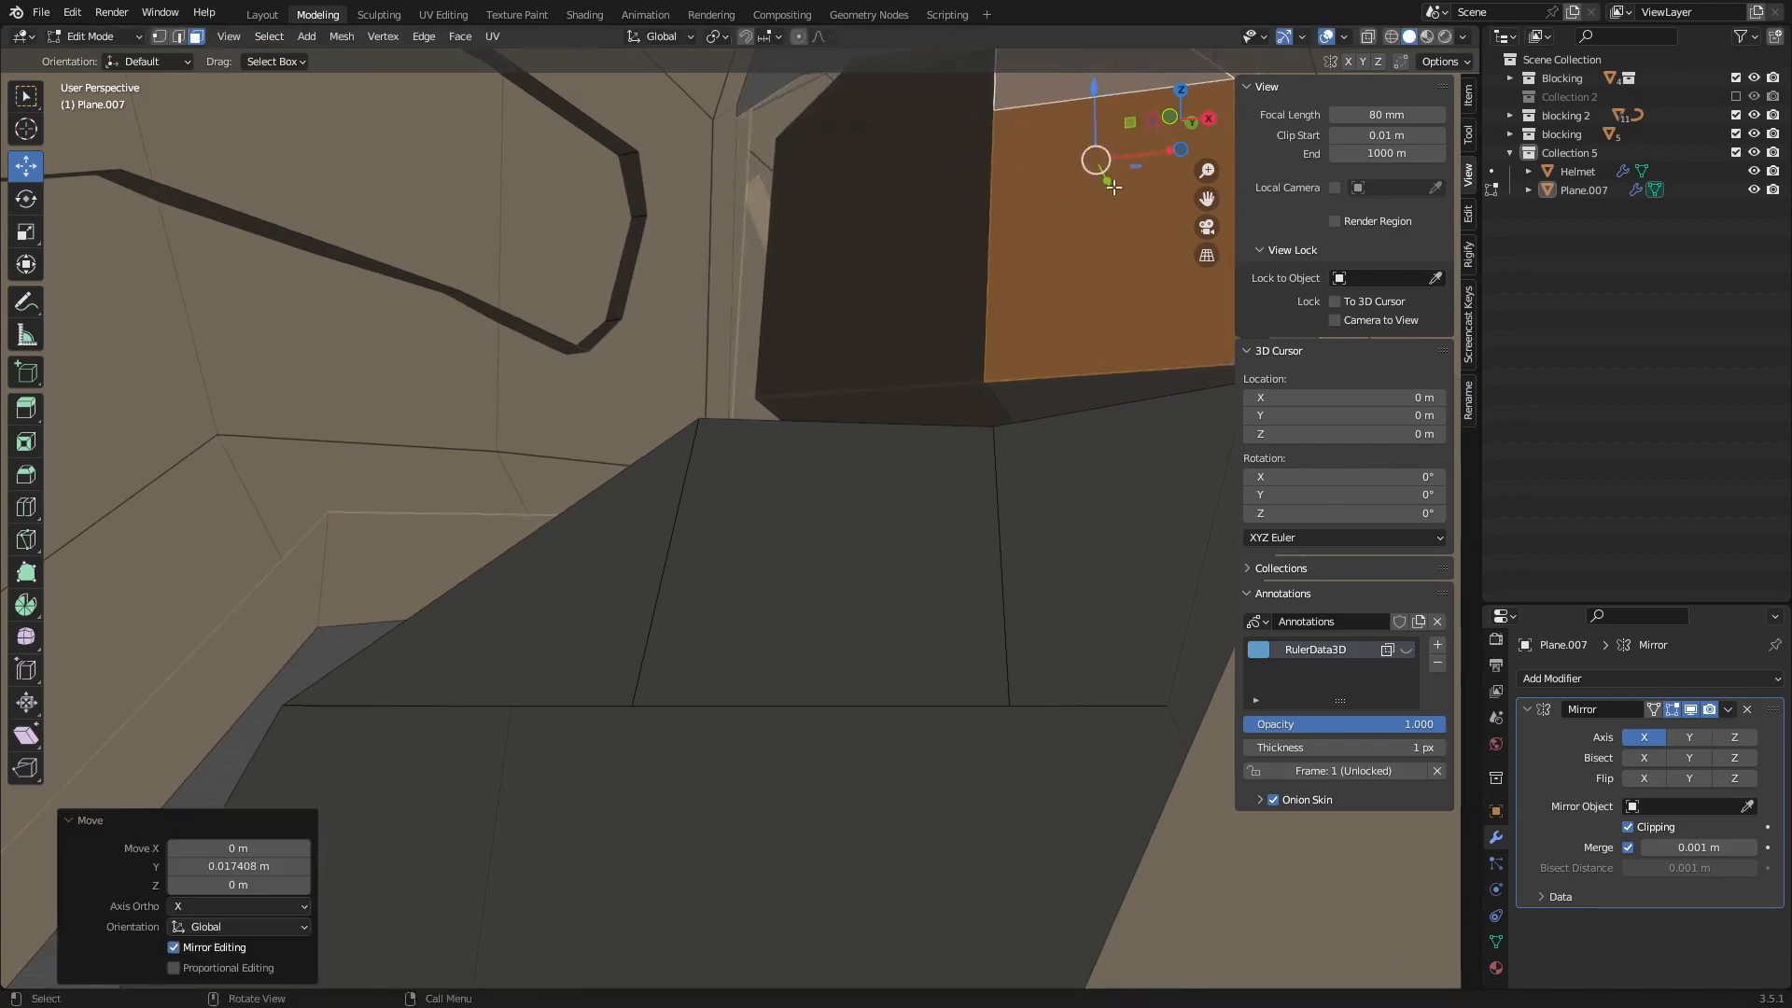
Step: Readjust the block's inner front faces along Y, finishing with a shift of about 0.0116 m forward into the helmet
{"action": "middle_click_drag", "start_coordinate": [1104, 168], "coordinate": [1056, 336]}
{"action": "left_click_drag", "start_coordinate": [1056, 336], "coordinate": [999, 328]}
{"action": "left_click_drag", "start_coordinate": [922, 263], "coordinate": [925, 248]}
{"action": "middle_click_drag", "start_coordinate": [1019, 268], "coordinate": [934, 331]}
{"action": "left_click_drag", "start_coordinate": [948, 333], "coordinate": [920, 332]}
{"action": "mouse_move", "coordinate": [920, 331]}
{"action": "middle_mouse_down"}
{"action": "mouse_move", "coordinate": [737, 317]}
{"action": "mouse_move", "coordinate": [943, 245]}
{"action": "mouse_move", "coordinate": [880, 252]}
{"action": "mouse_move", "coordinate": [902, 276]}
{"action": "mouse_move", "coordinate": [1108, 258]}
{"action": "mouse_move", "coordinate": [966, 270]}
{"action": "mouse_move", "coordinate": [901, 327]}
{"action": "middle_mouse_up"}
{"action": "key", "text": "alt+z"}
{"action": "key", "text": "alt+z"}
Step: Examine the rear block and side panel on the helmet from close up and from farther away
{"action": "scroll", "coordinate": [917, 221], "scroll_direction": "down", "scroll_amount": 7}
{"action": "scroll", "coordinate": [966, 271], "scroll_direction": "down", "scroll_amount": 3}
{"action": "middle_click_drag", "start_coordinate": [900, 327], "coordinate": [887, 364]}
{"action": "scroll", "coordinate": [922, 363], "scroll_direction": "up", "scroll_amount": 3}
{"action": "scroll", "coordinate": [866, 378], "scroll_direction": "up", "scroll_amount": 5}
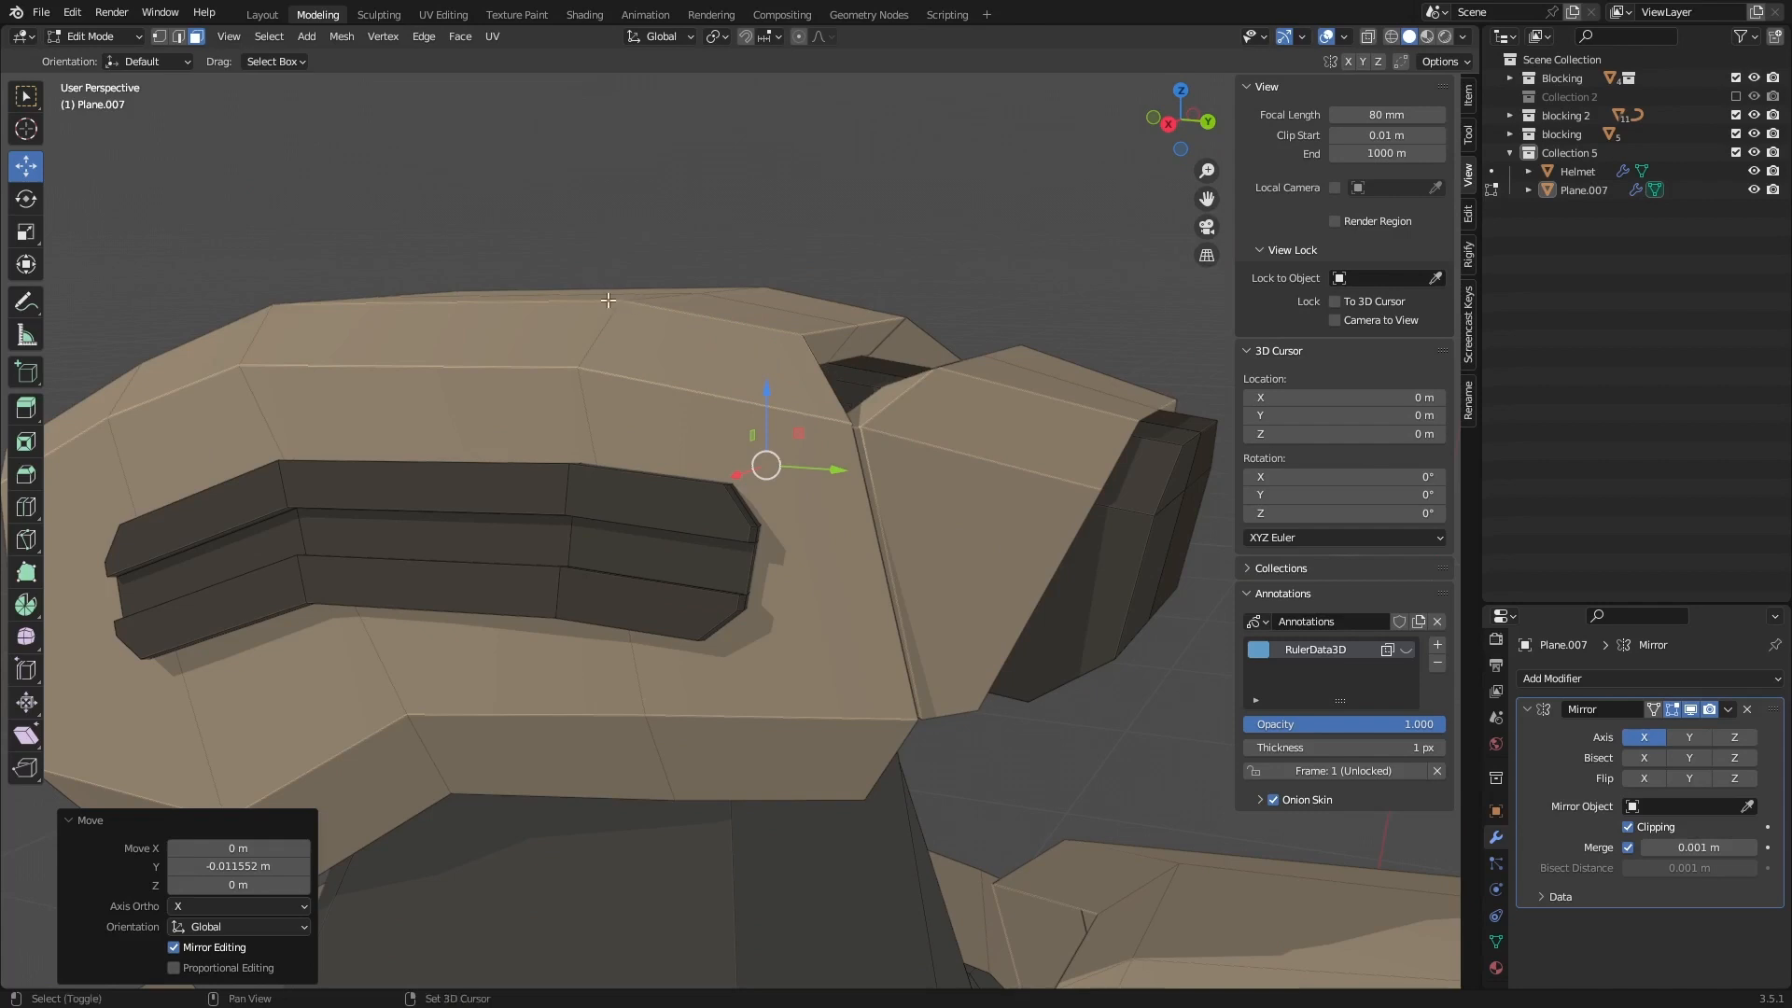
{"action": "scroll", "coordinate": [588, 207], "scroll_direction": "down", "scroll_amount": 2}
{"action": "middle_click_drag", "start_coordinate": [608, 301], "coordinate": [803, 80], "text": "shift"}
{"action": "scroll", "coordinate": [686, 257], "scroll_direction": "down", "scroll_amount": 4}
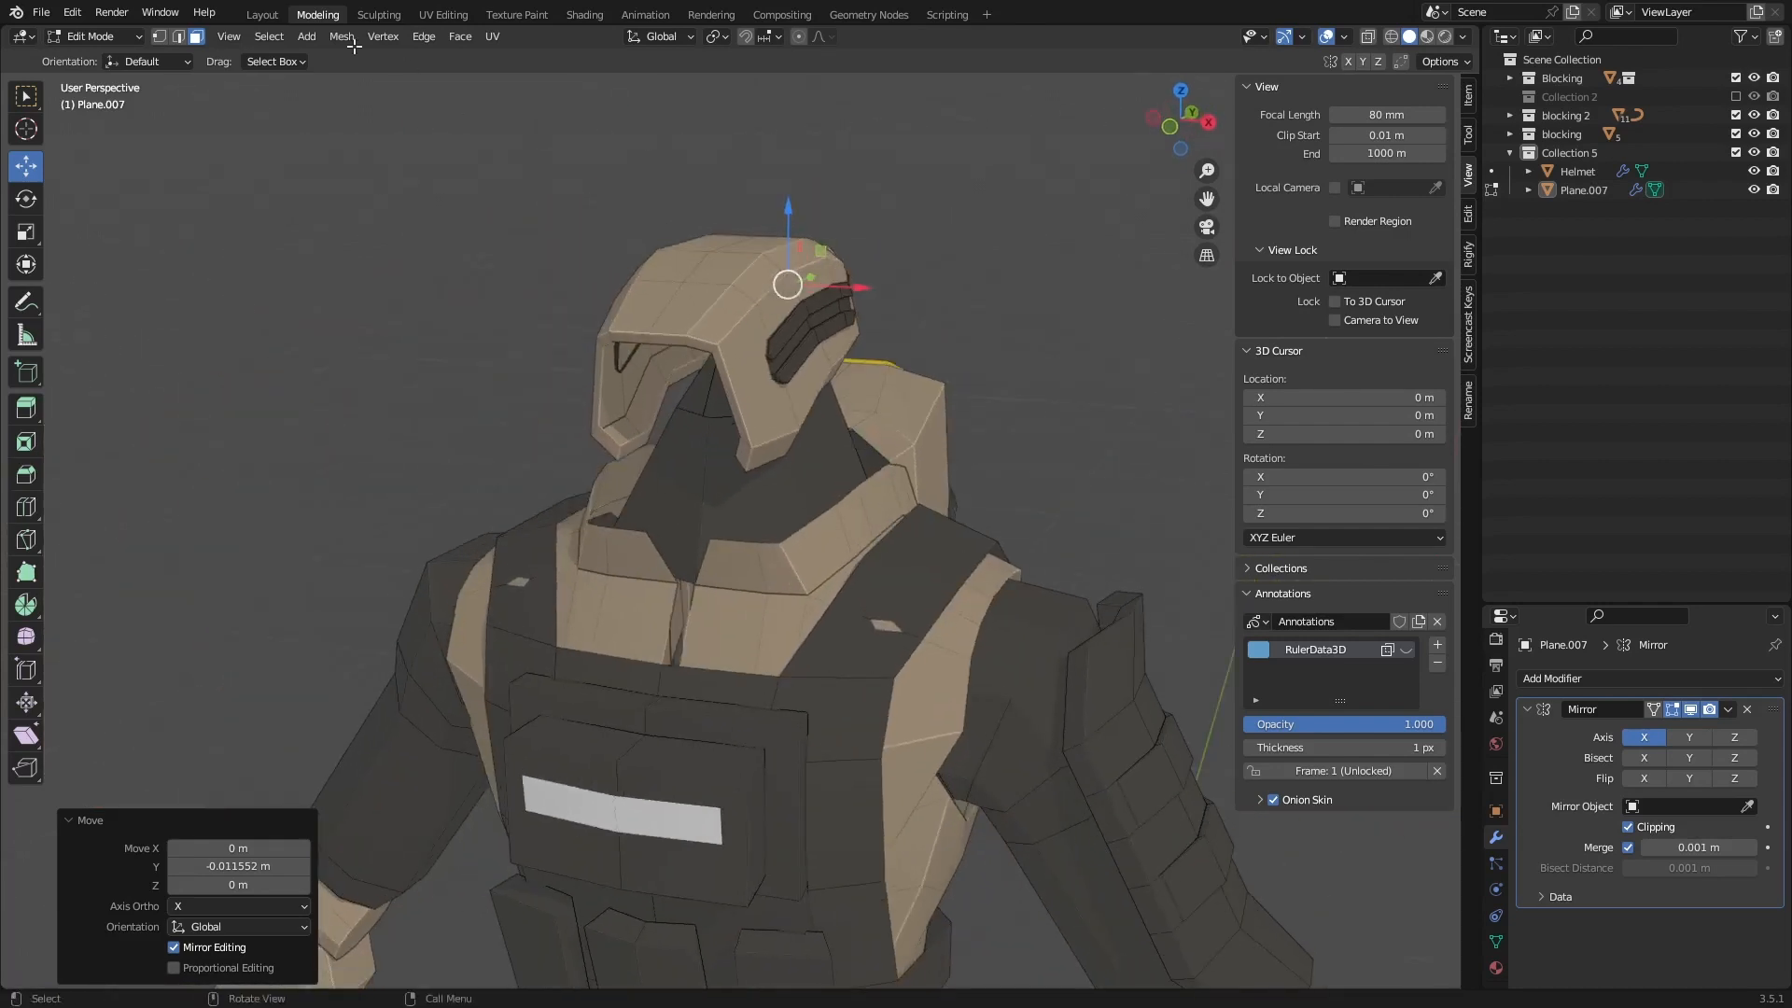
Step: Add a cube to the detail mesh, scale it to 0.064, and place it centred above the helmet's crown
{"action": "left_click", "coordinate": [307, 36]}
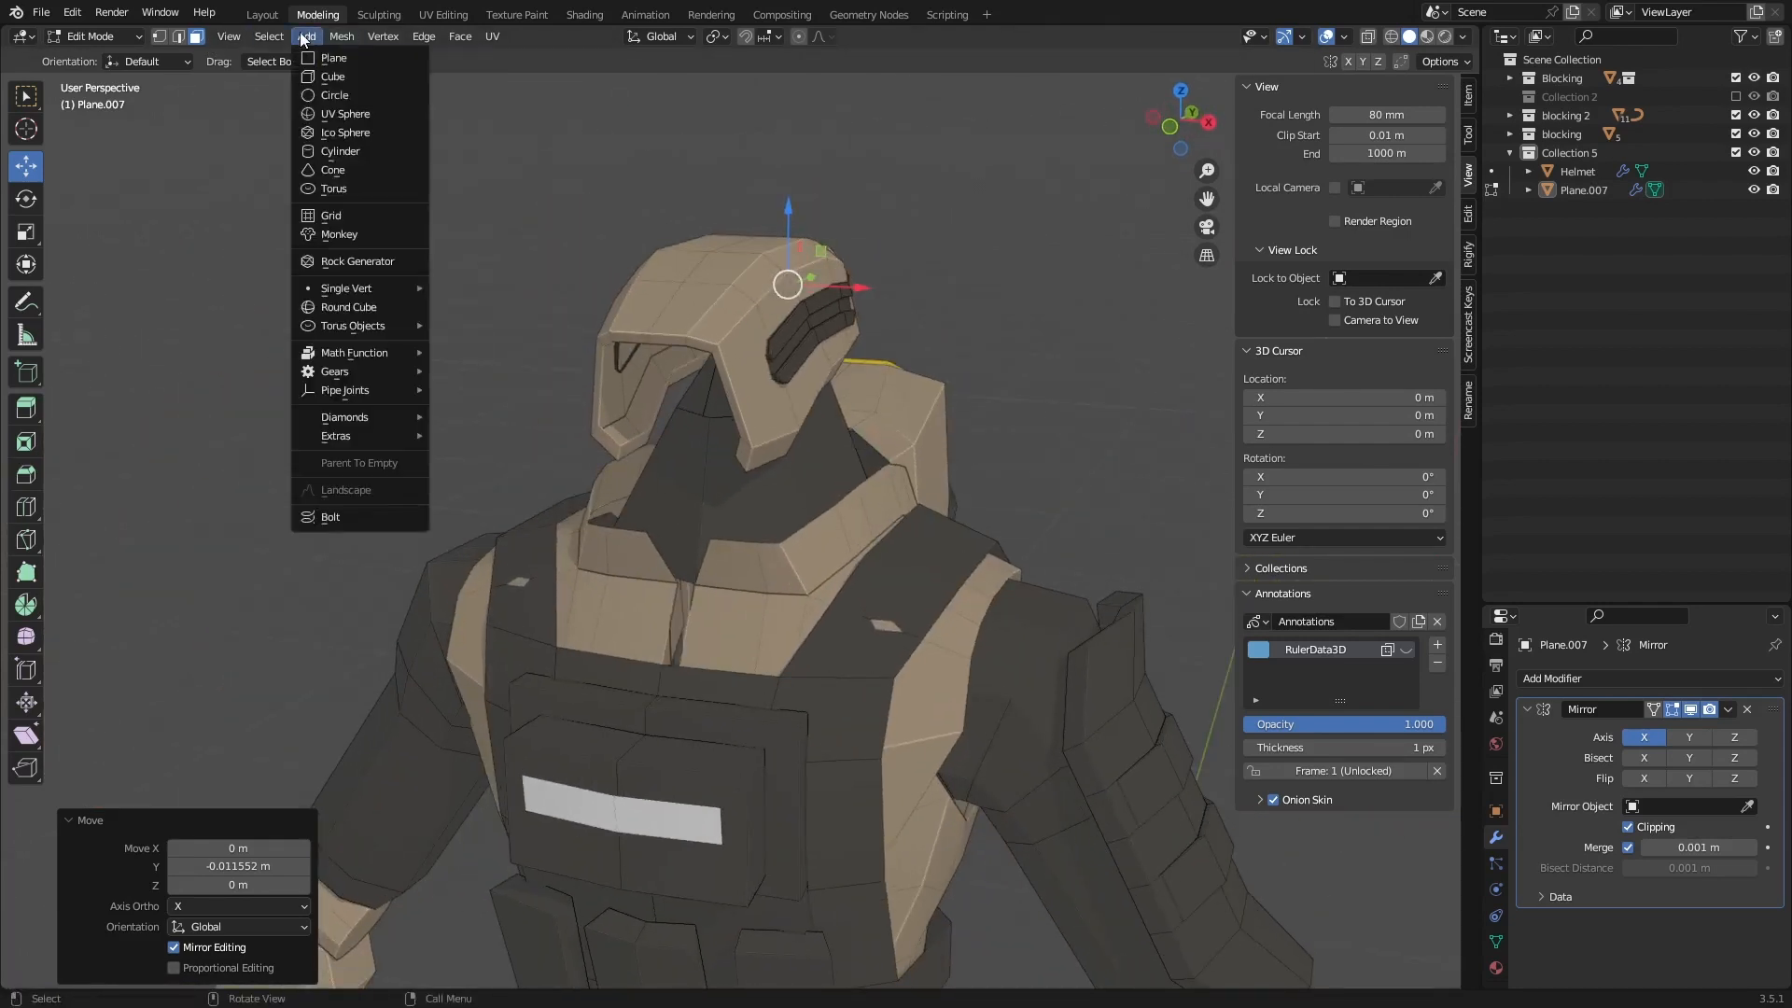
{"action": "left_click", "coordinate": [334, 76]}
{"action": "scroll", "coordinate": [532, 228], "scroll_direction": "down", "scroll_amount": 8}
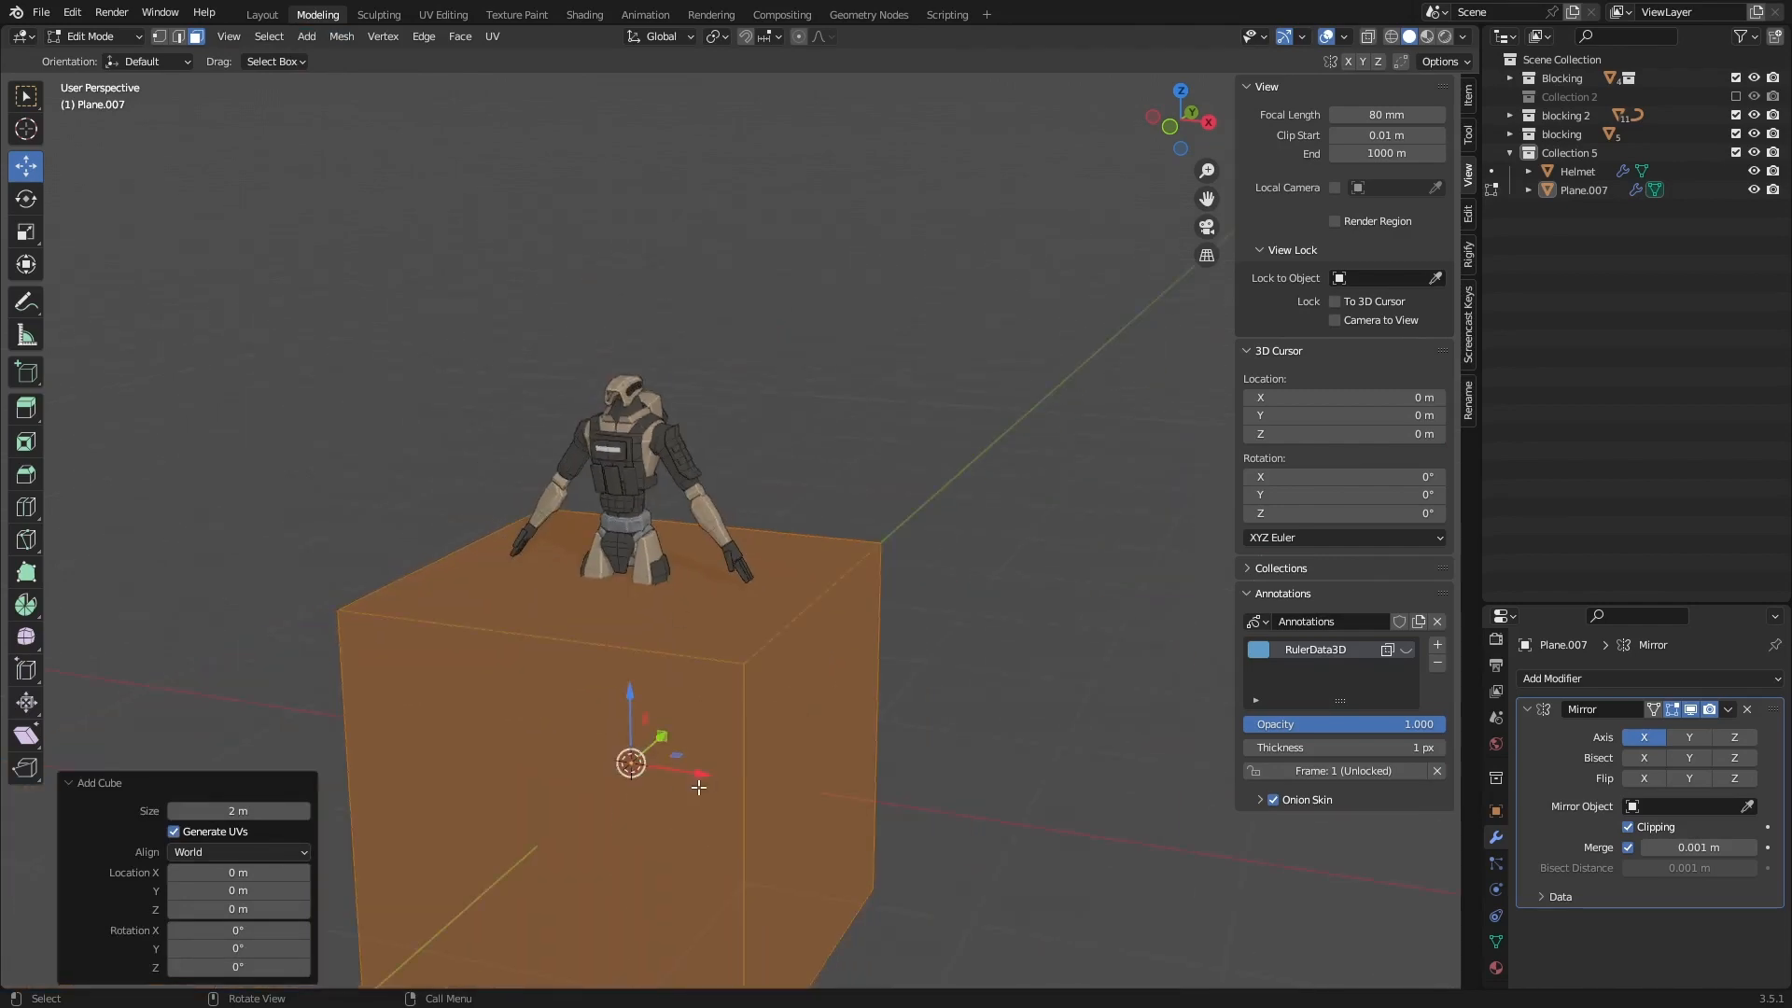
{"action": "key", "text": "g"}
{"action": "key", "text": "x"}
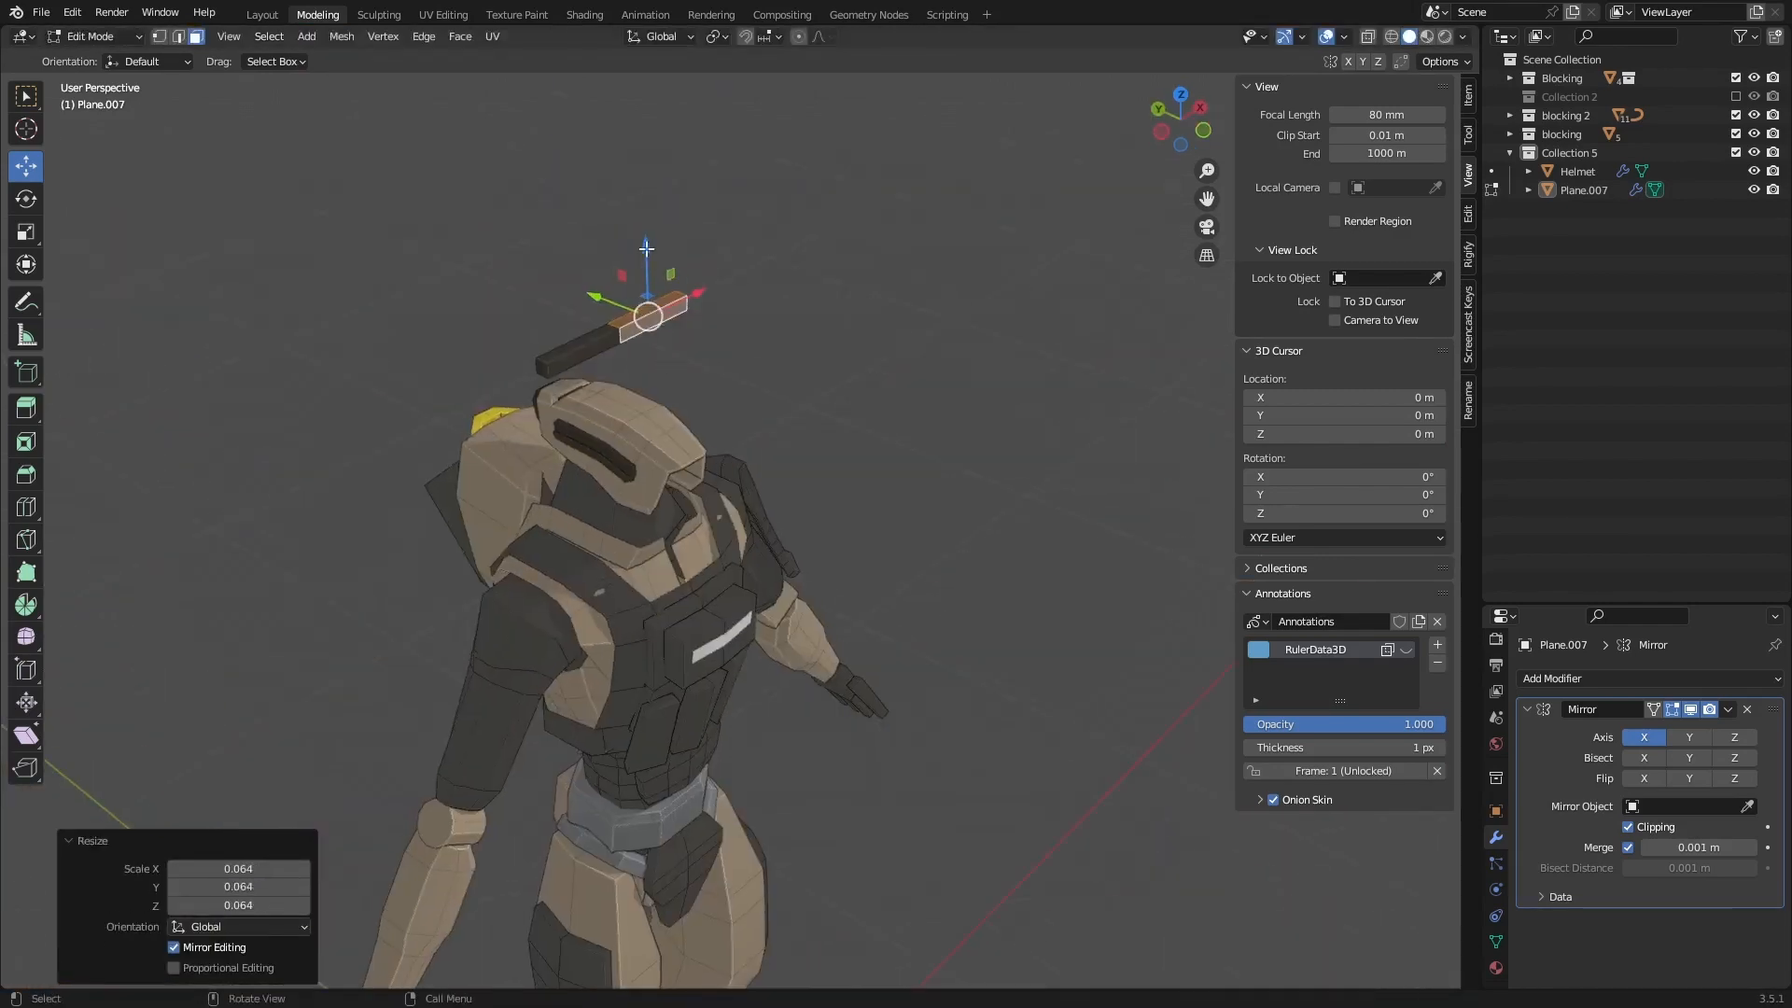
{"action": "middle_click_drag", "start_coordinate": [657, 376], "coordinate": [656, 376]}
{"action": "scroll", "coordinate": [657, 377], "scroll_direction": "up", "scroll_amount": 6}
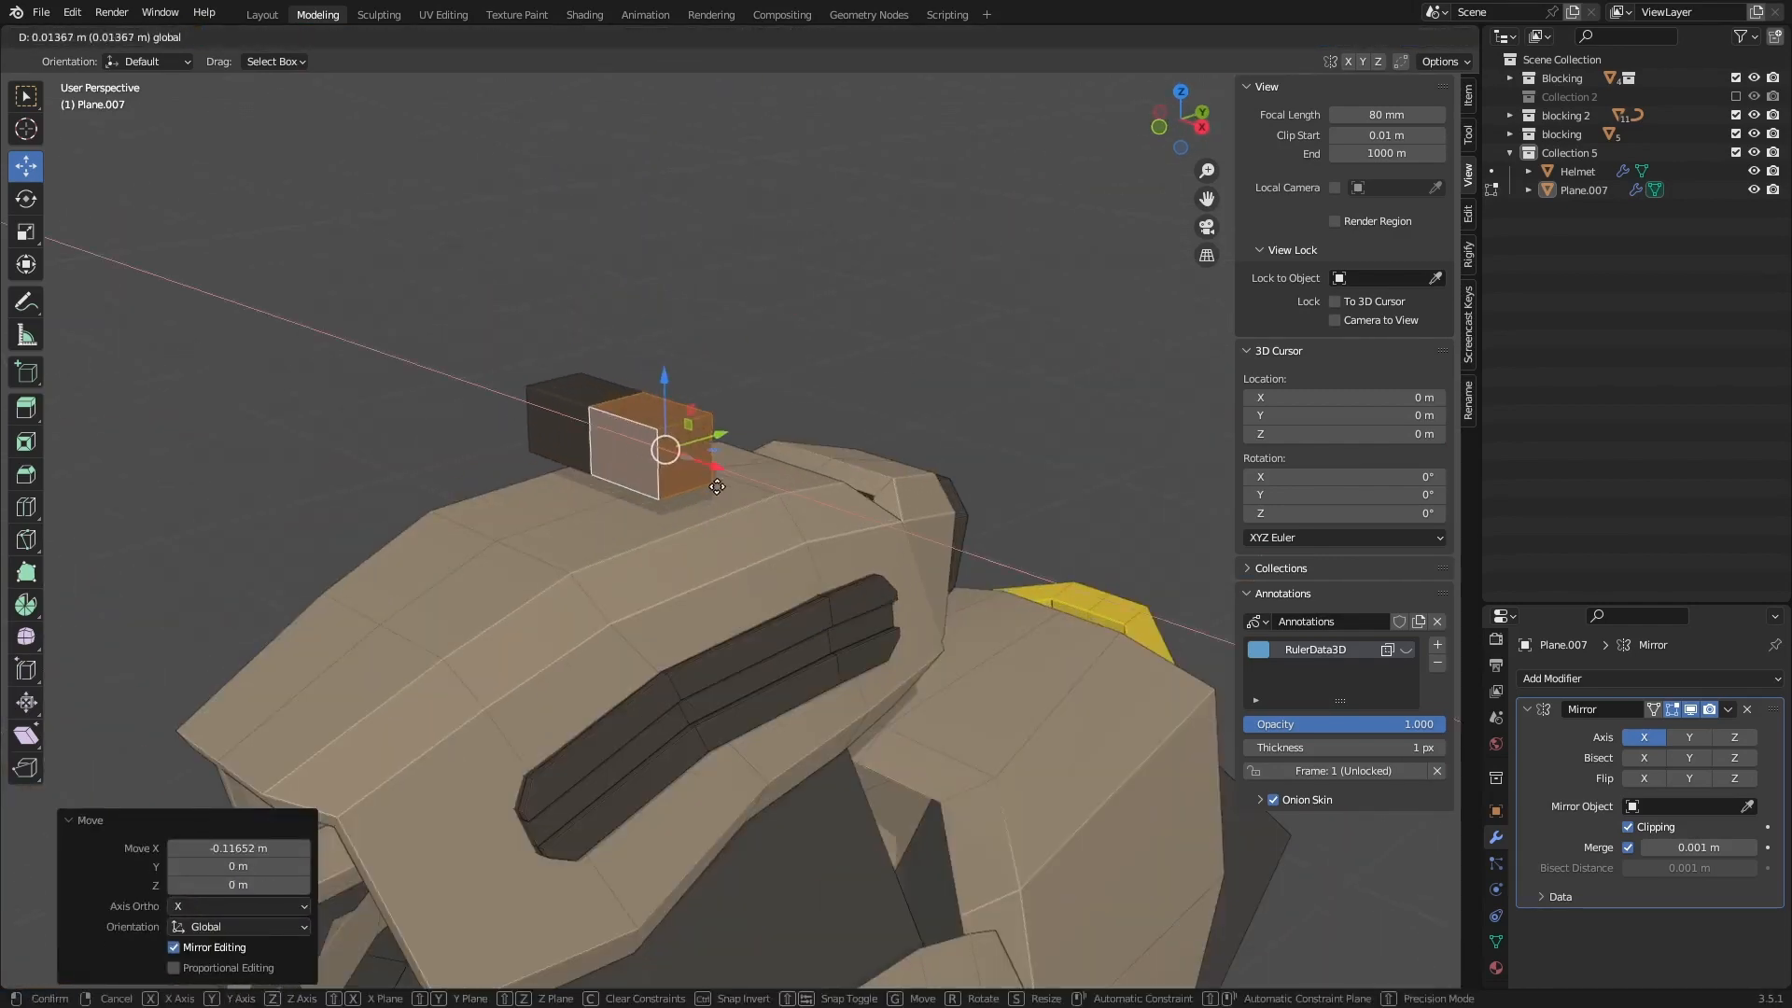
Step: Adjust the new block's width and length above the helmet and lower its upper face about 0.0046 m
{"action": "left_click", "coordinate": [689, 464]}
{"action": "left_click_drag", "start_coordinate": [761, 461], "coordinate": [826, 461]}
{"action": "middle_click_drag", "start_coordinate": [691, 373], "coordinate": [786, 415]}
{"action": "key", "text": "KP_3"}
{"action": "left_click", "coordinate": [715, 355]}
{"action": "left_click_drag", "start_coordinate": [709, 292], "coordinate": [709, 303]}
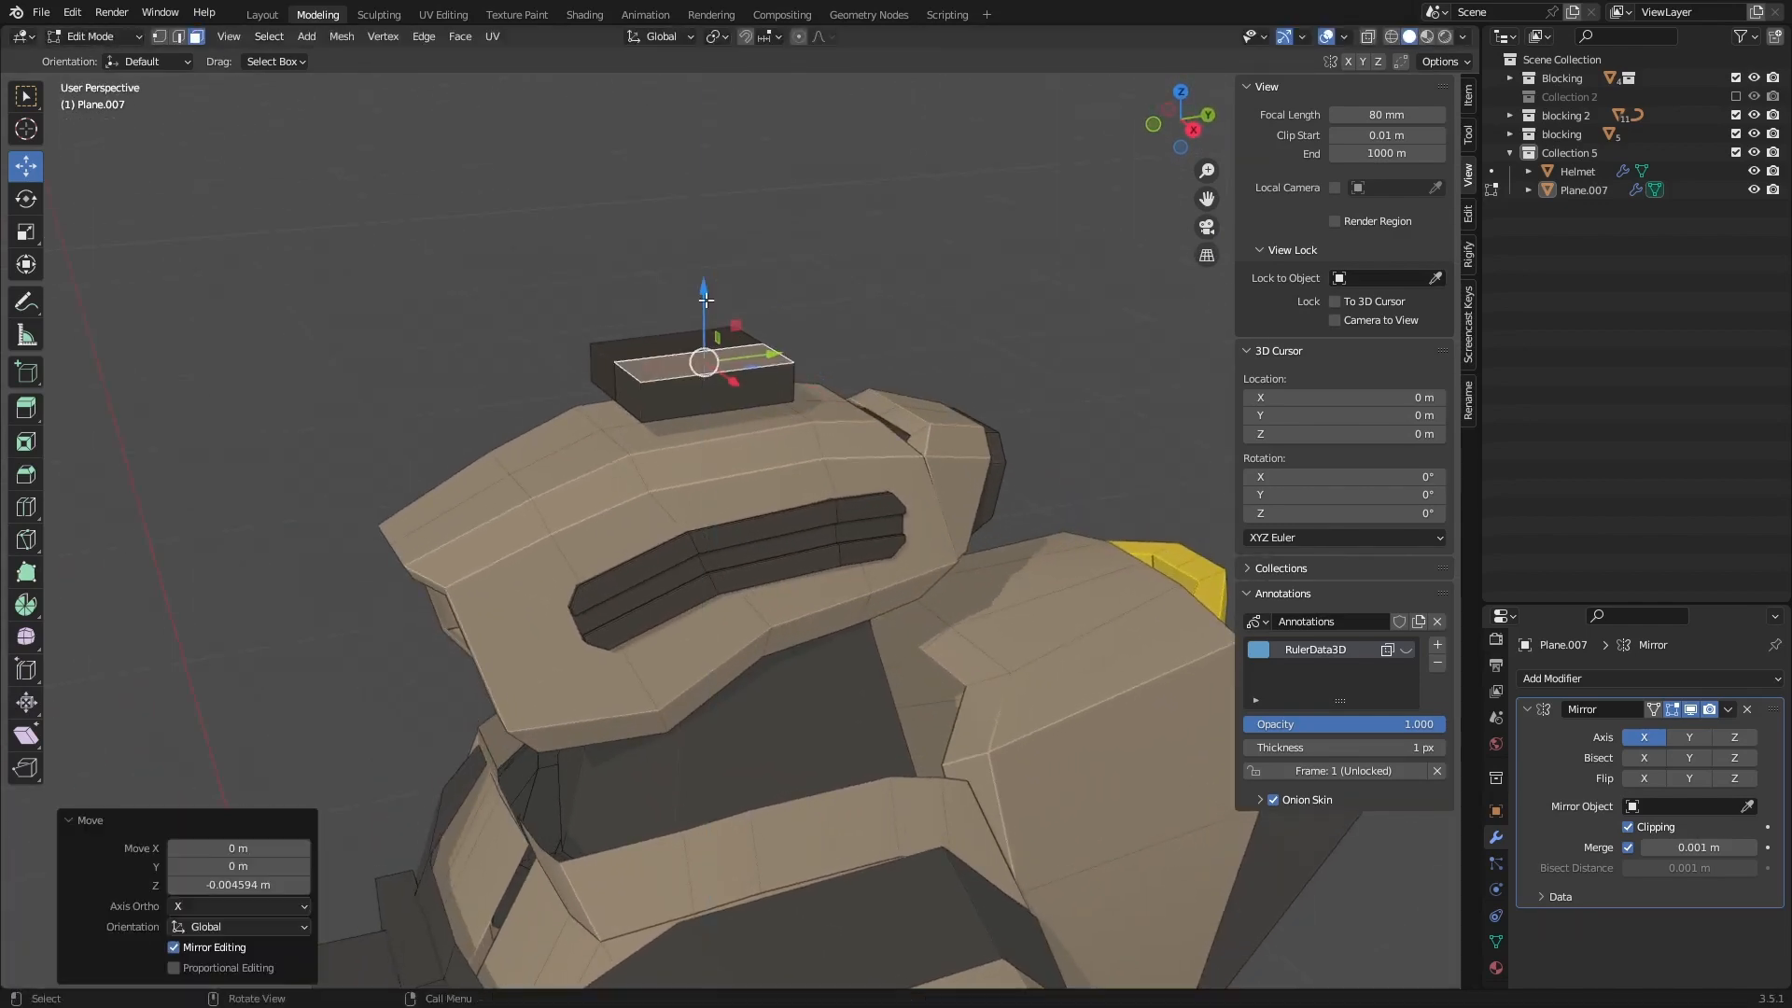
Step: Taper the block in side view by moving its upper front vertices about 0.0032 m and upper rear vertices about 0.0035 m inward along Y
{"action": "middle_click_drag", "start_coordinate": [693, 329], "coordinate": [778, 404]}
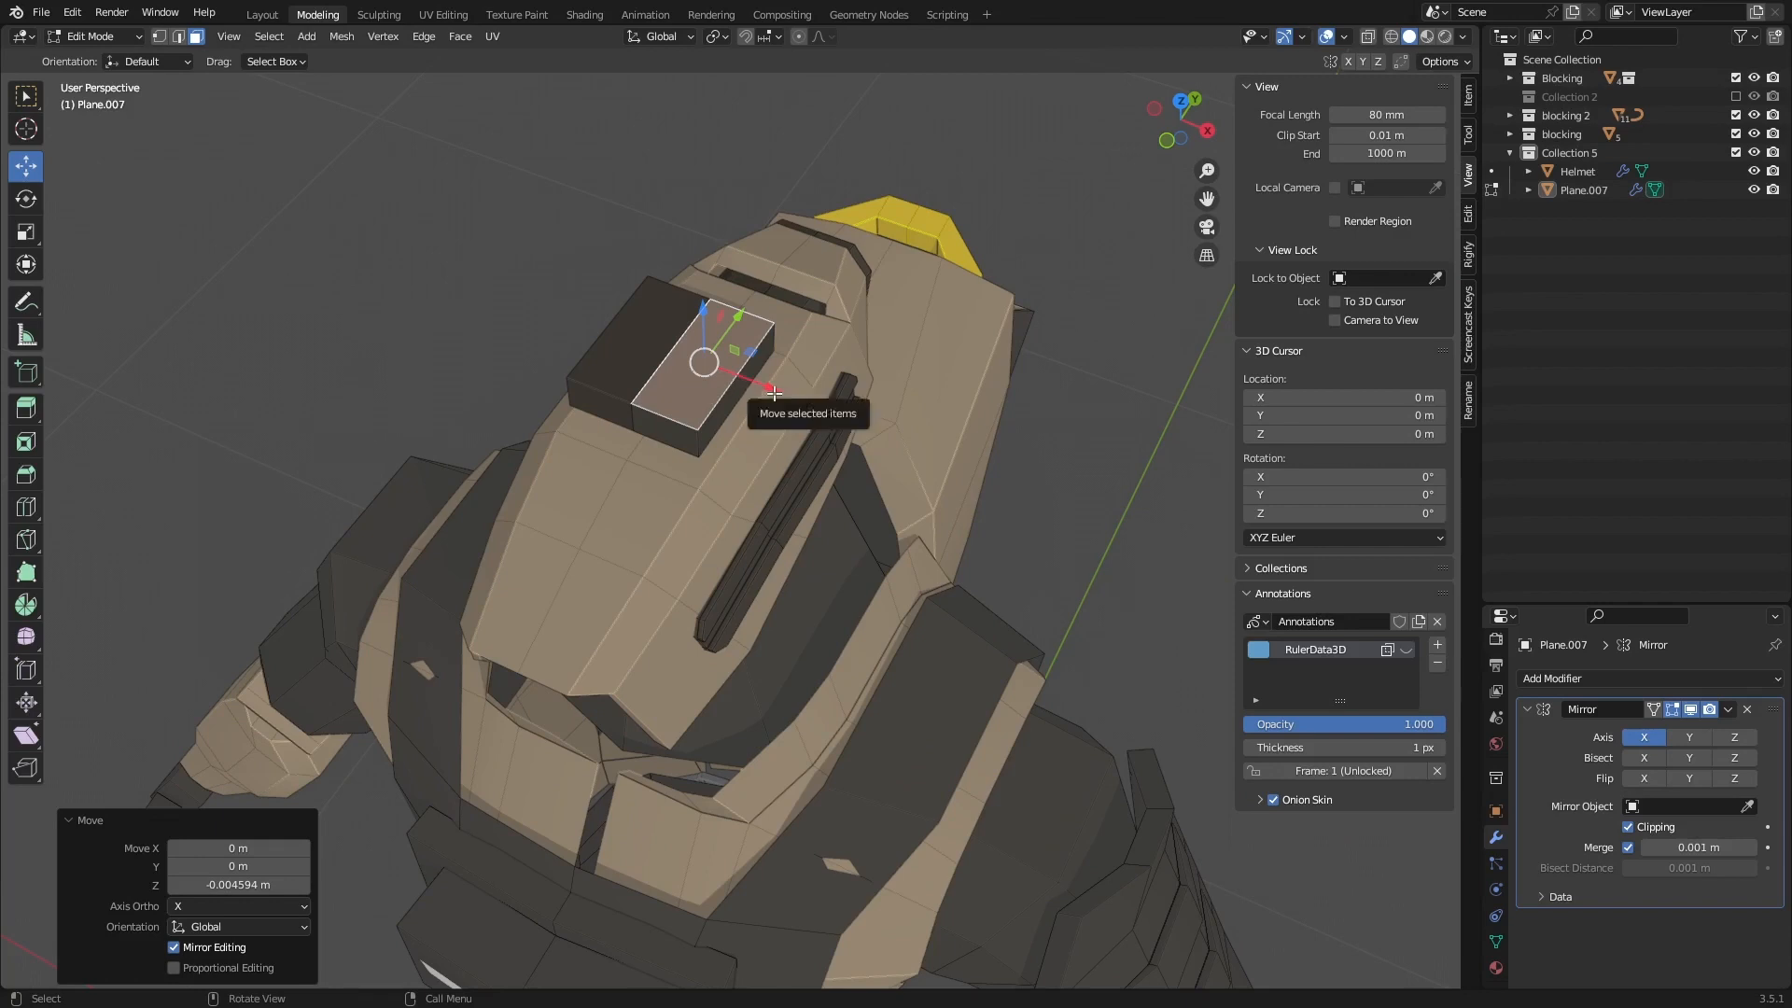
{"action": "left_click", "coordinate": [656, 422]}
{"action": "middle_click_drag", "start_coordinate": [656, 422], "coordinate": [650, 408]}
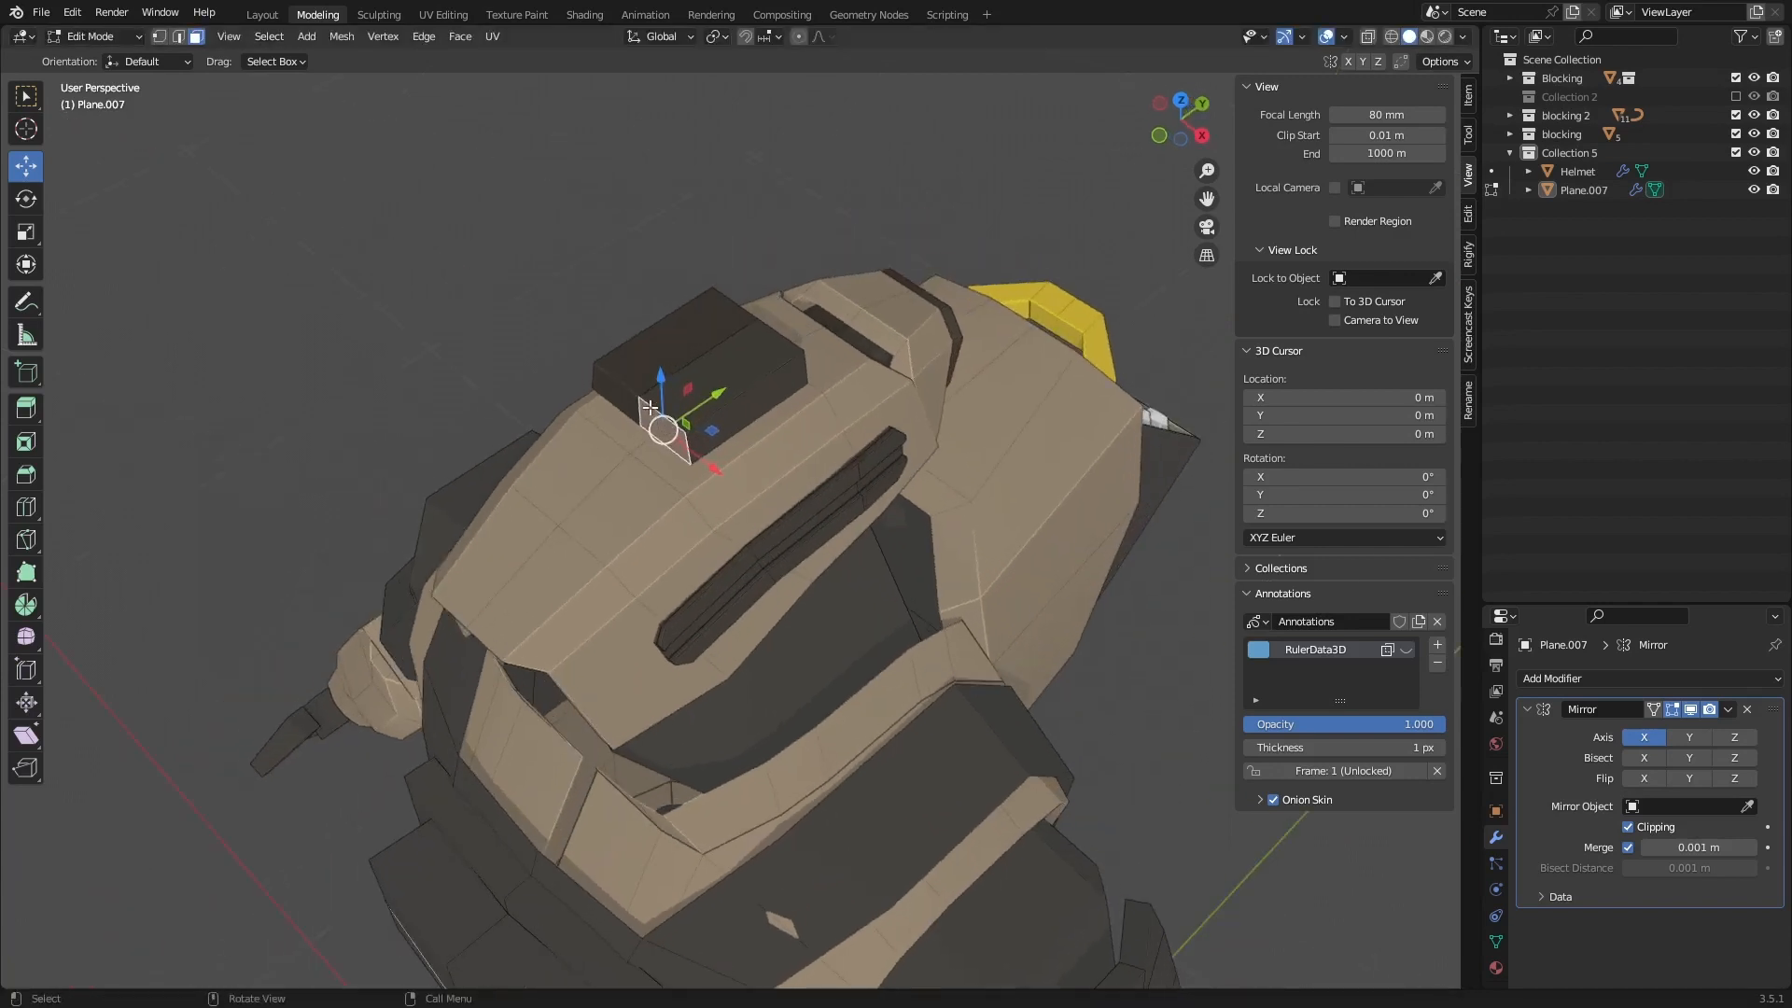
{"action": "left_click", "coordinate": [1203, 136]}
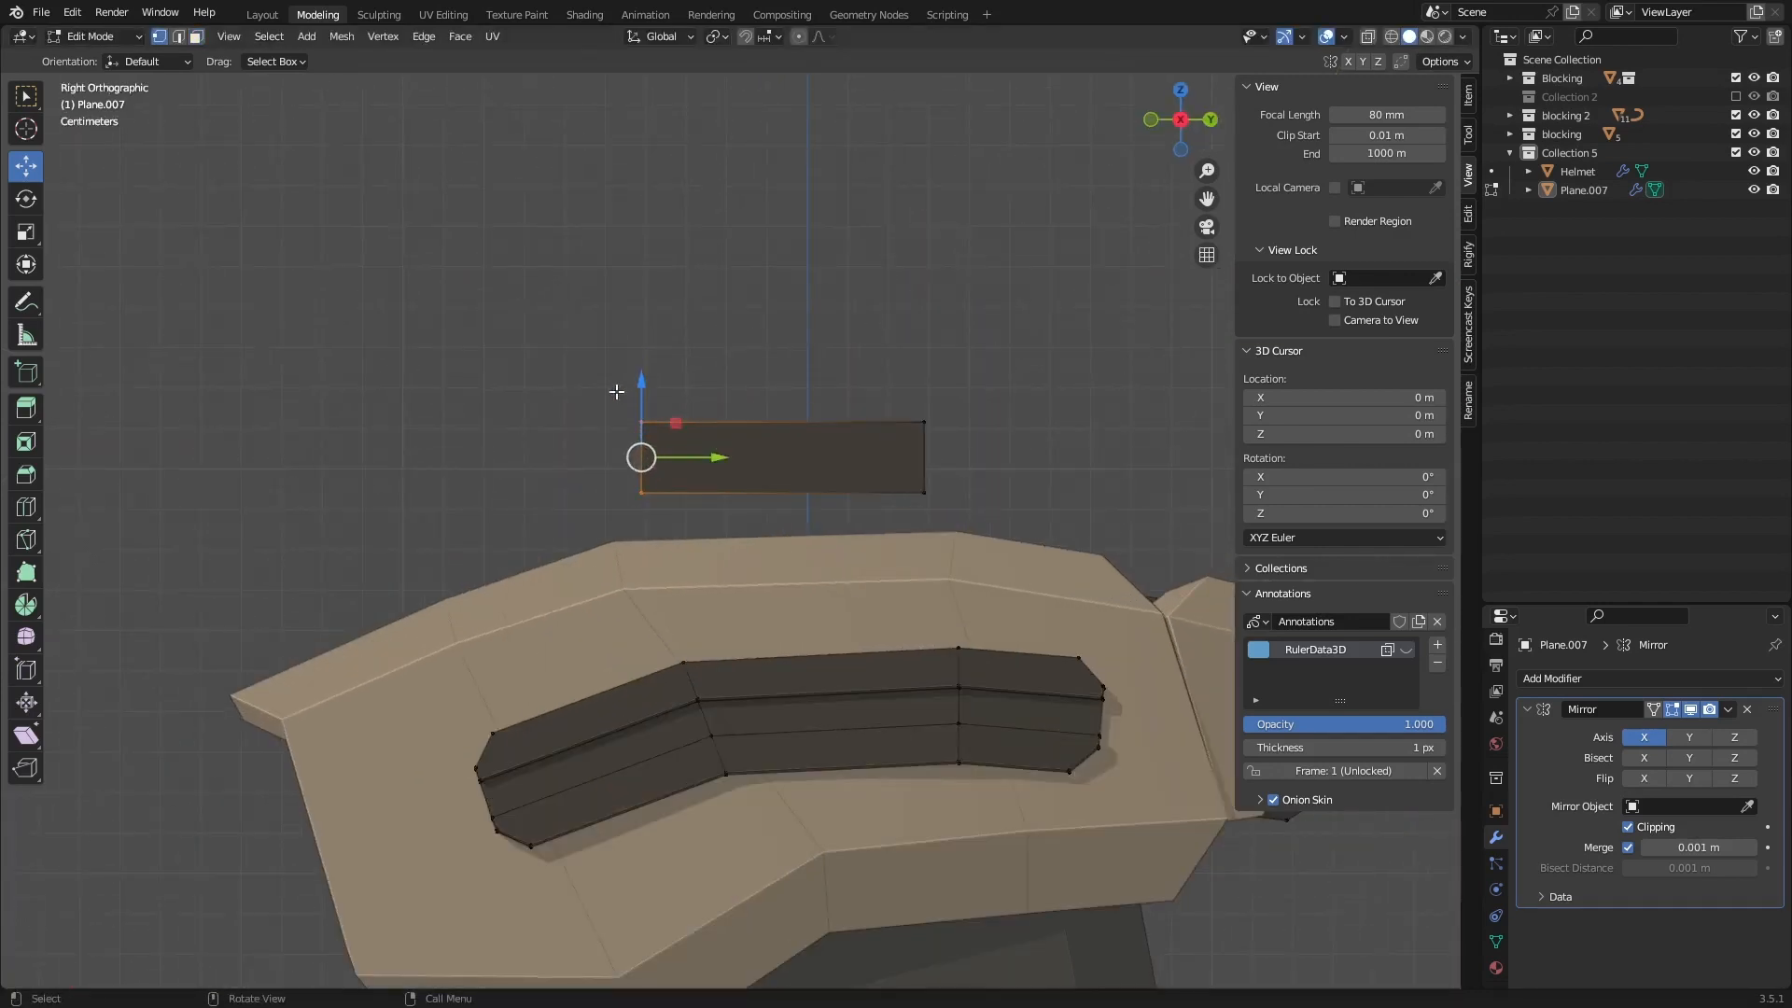
{"action": "key", "text": "alt+z"}
{"action": "left_click", "coordinate": [707, 425]}
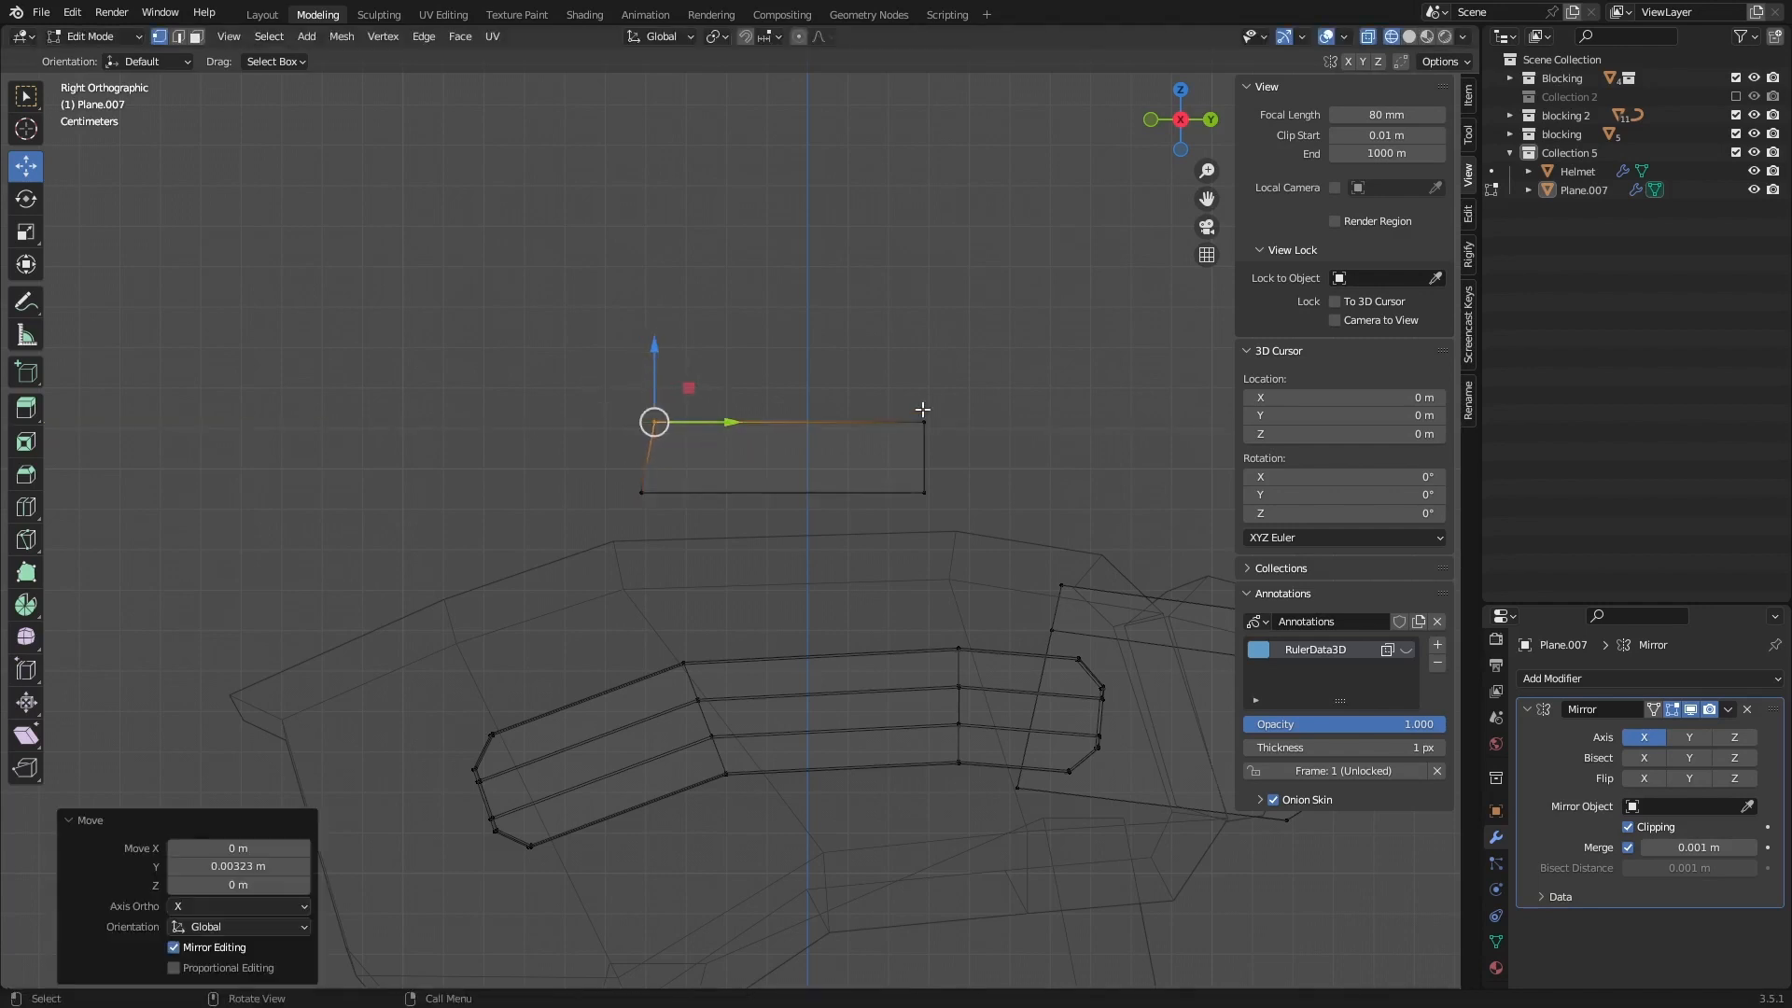
{"action": "left_click_drag", "start_coordinate": [707, 425], "coordinate": [967, 424]}
{"action": "scroll", "coordinate": [918, 457], "scroll_direction": "down", "scroll_amount": 2}
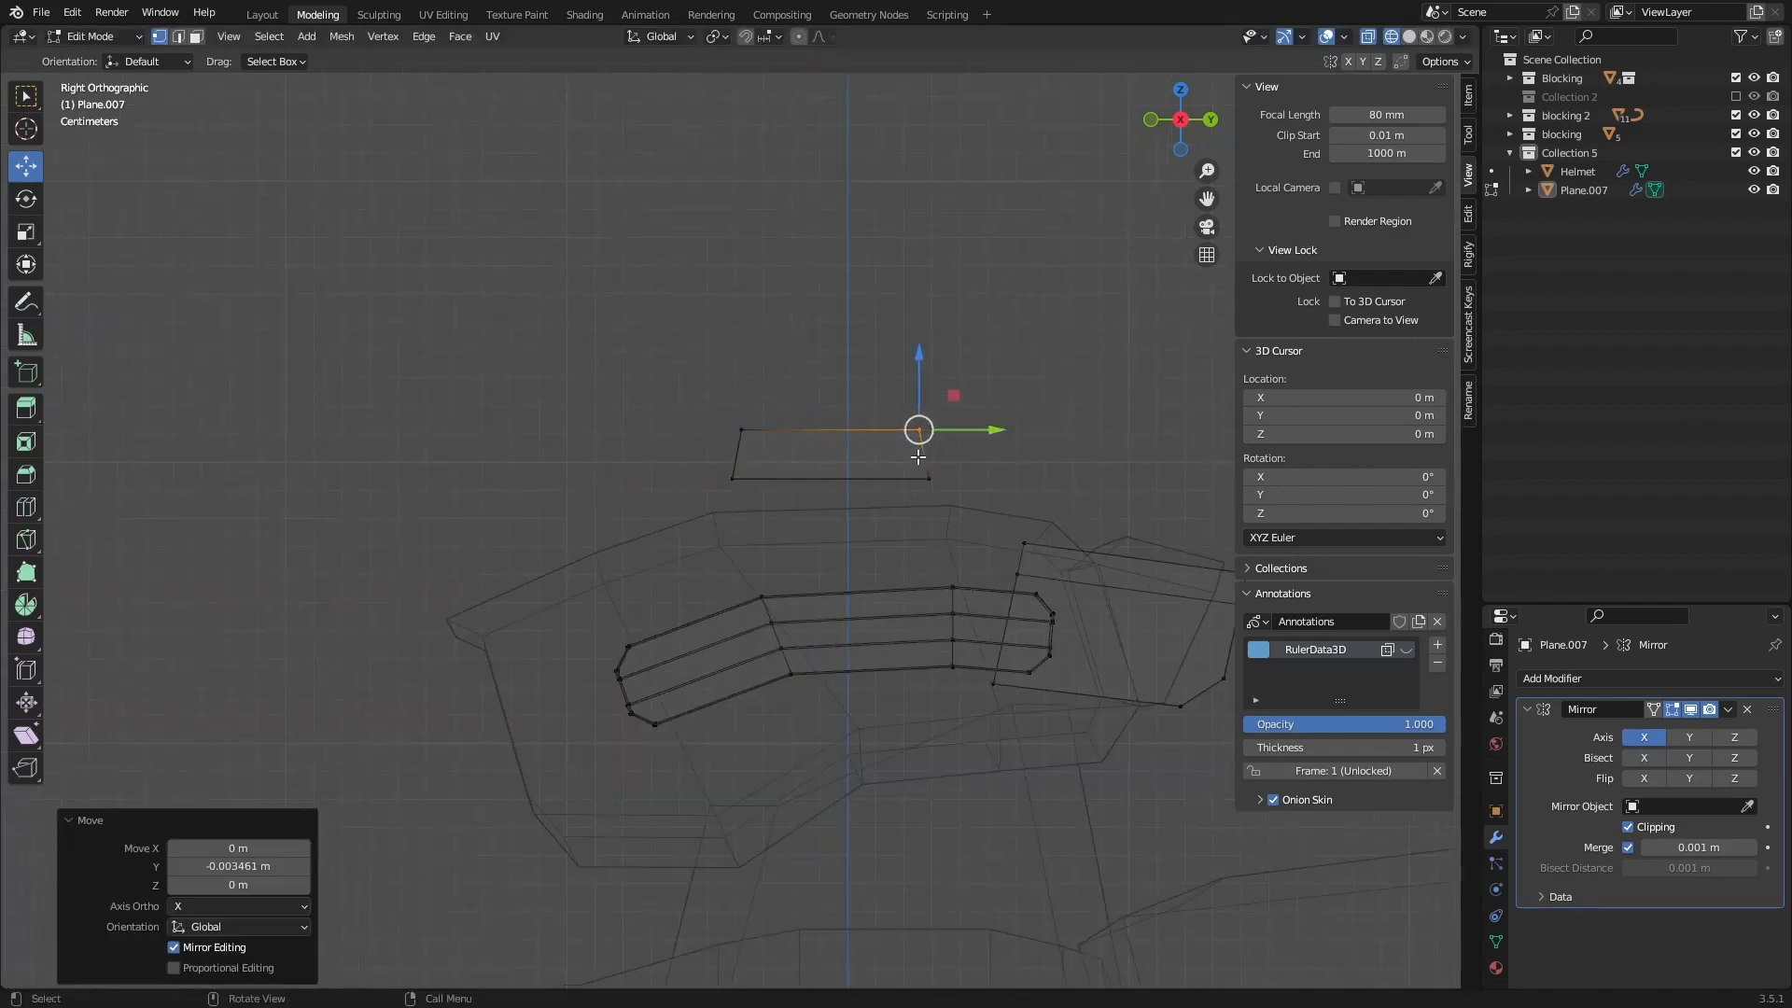
Step: Lower the whole block about 0.0086 m, rotate it about -1.47°, and lower it another 0.001 m onto the helmet
{"action": "left_click_drag", "start_coordinate": [684, 387], "coordinate": [1000, 520]}
{"action": "left_click_drag", "start_coordinate": [835, 381], "coordinate": [838, 405]}
{"action": "key", "text": "r"}
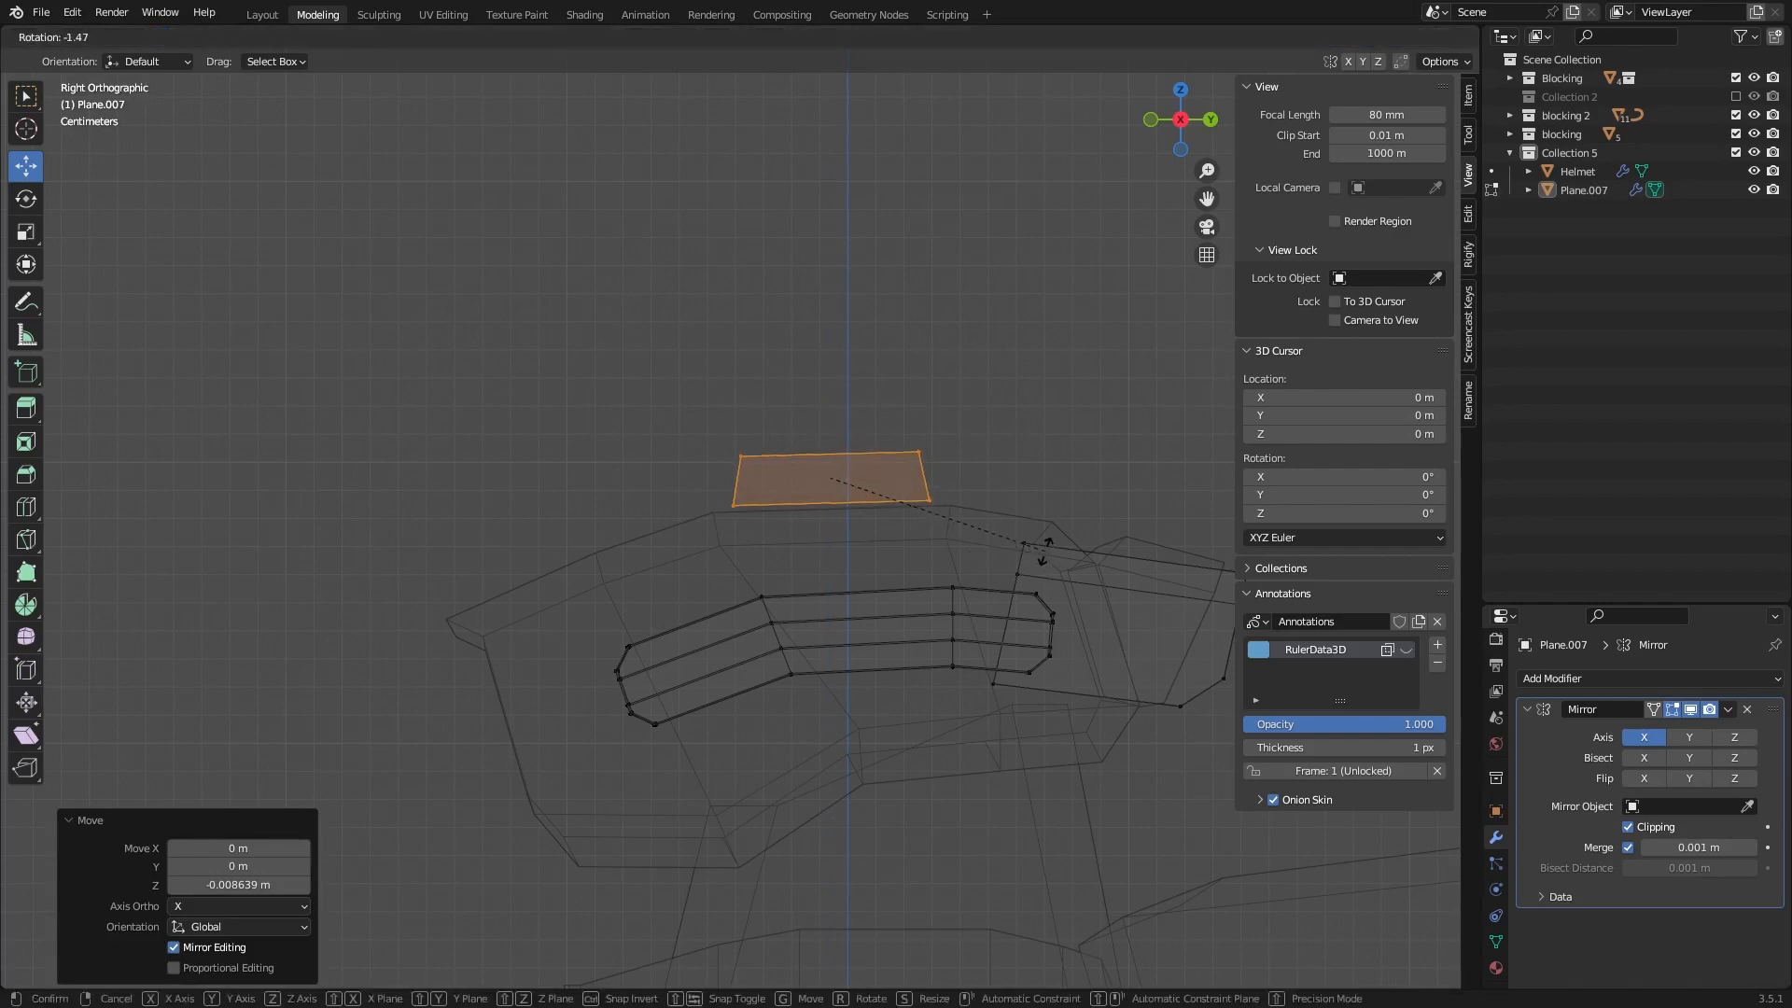
{"action": "left_click", "coordinate": [933, 501]}
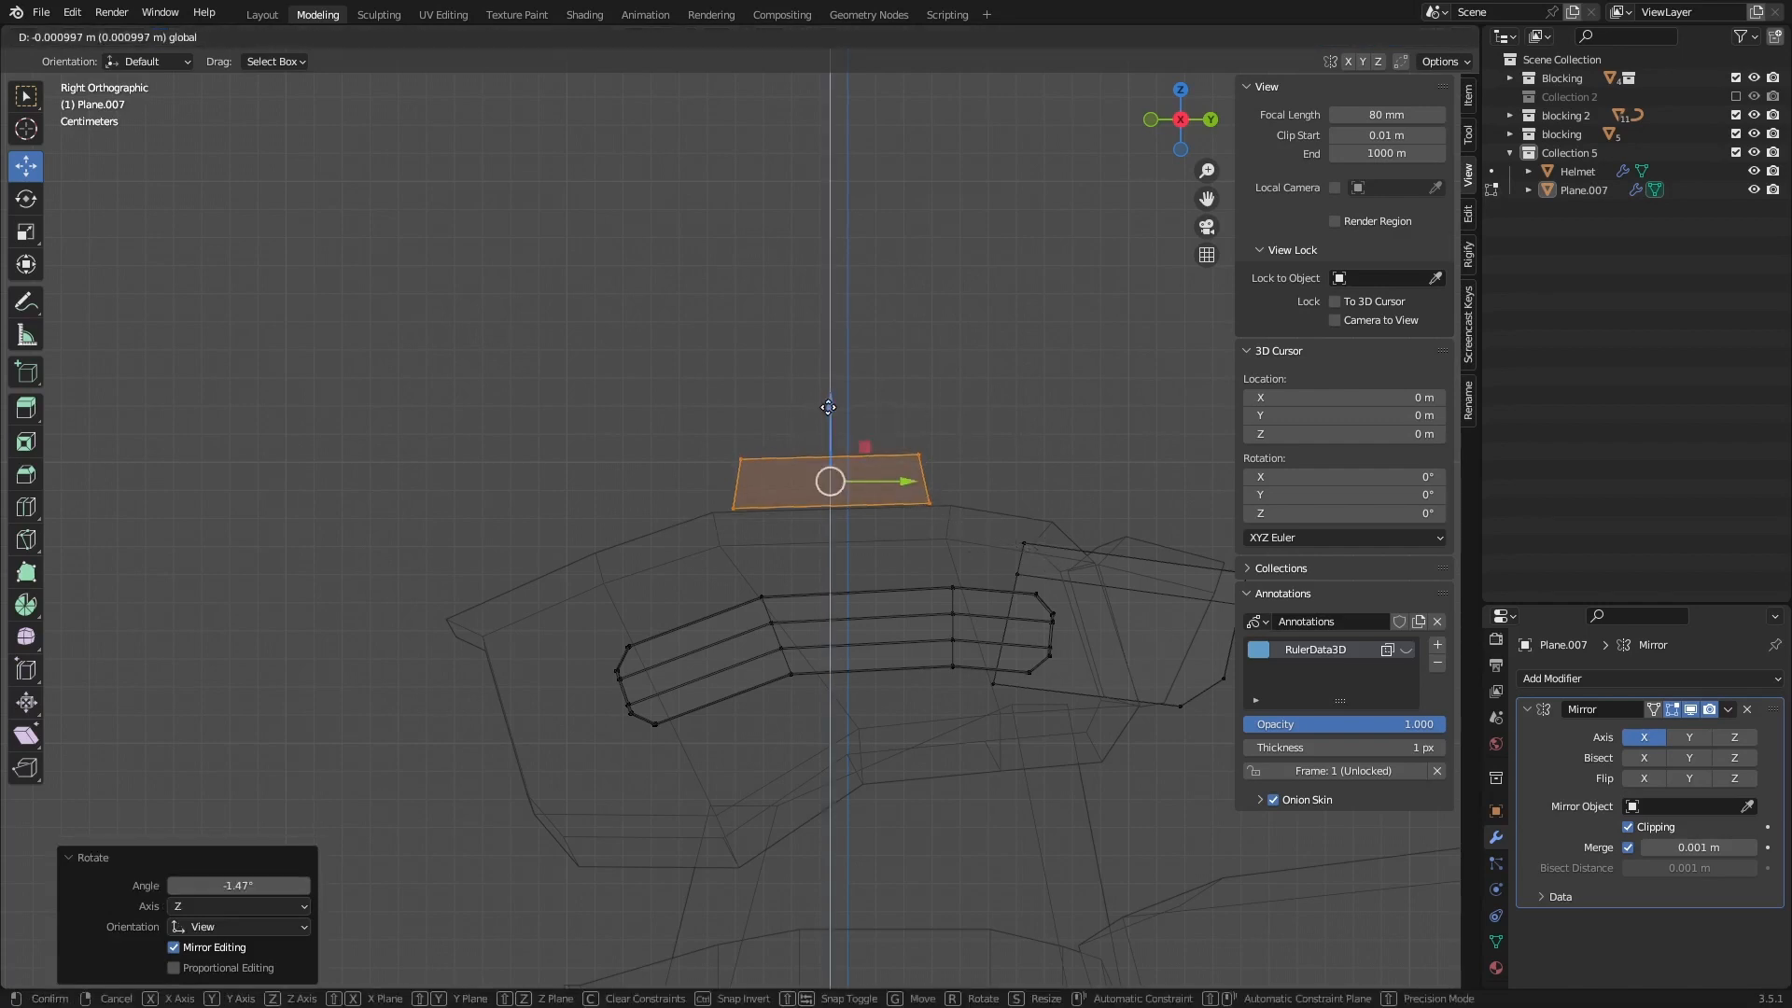
{"action": "left_click_drag", "start_coordinate": [829, 403], "coordinate": [829, 404]}
Step: Narrow the crown block by moving it about 0.0091 m inward along X, and fine-tune its width along X
{"action": "middle_click_drag", "start_coordinate": [829, 404], "coordinate": [941, 475]}
{"action": "key", "text": "shift+z"}
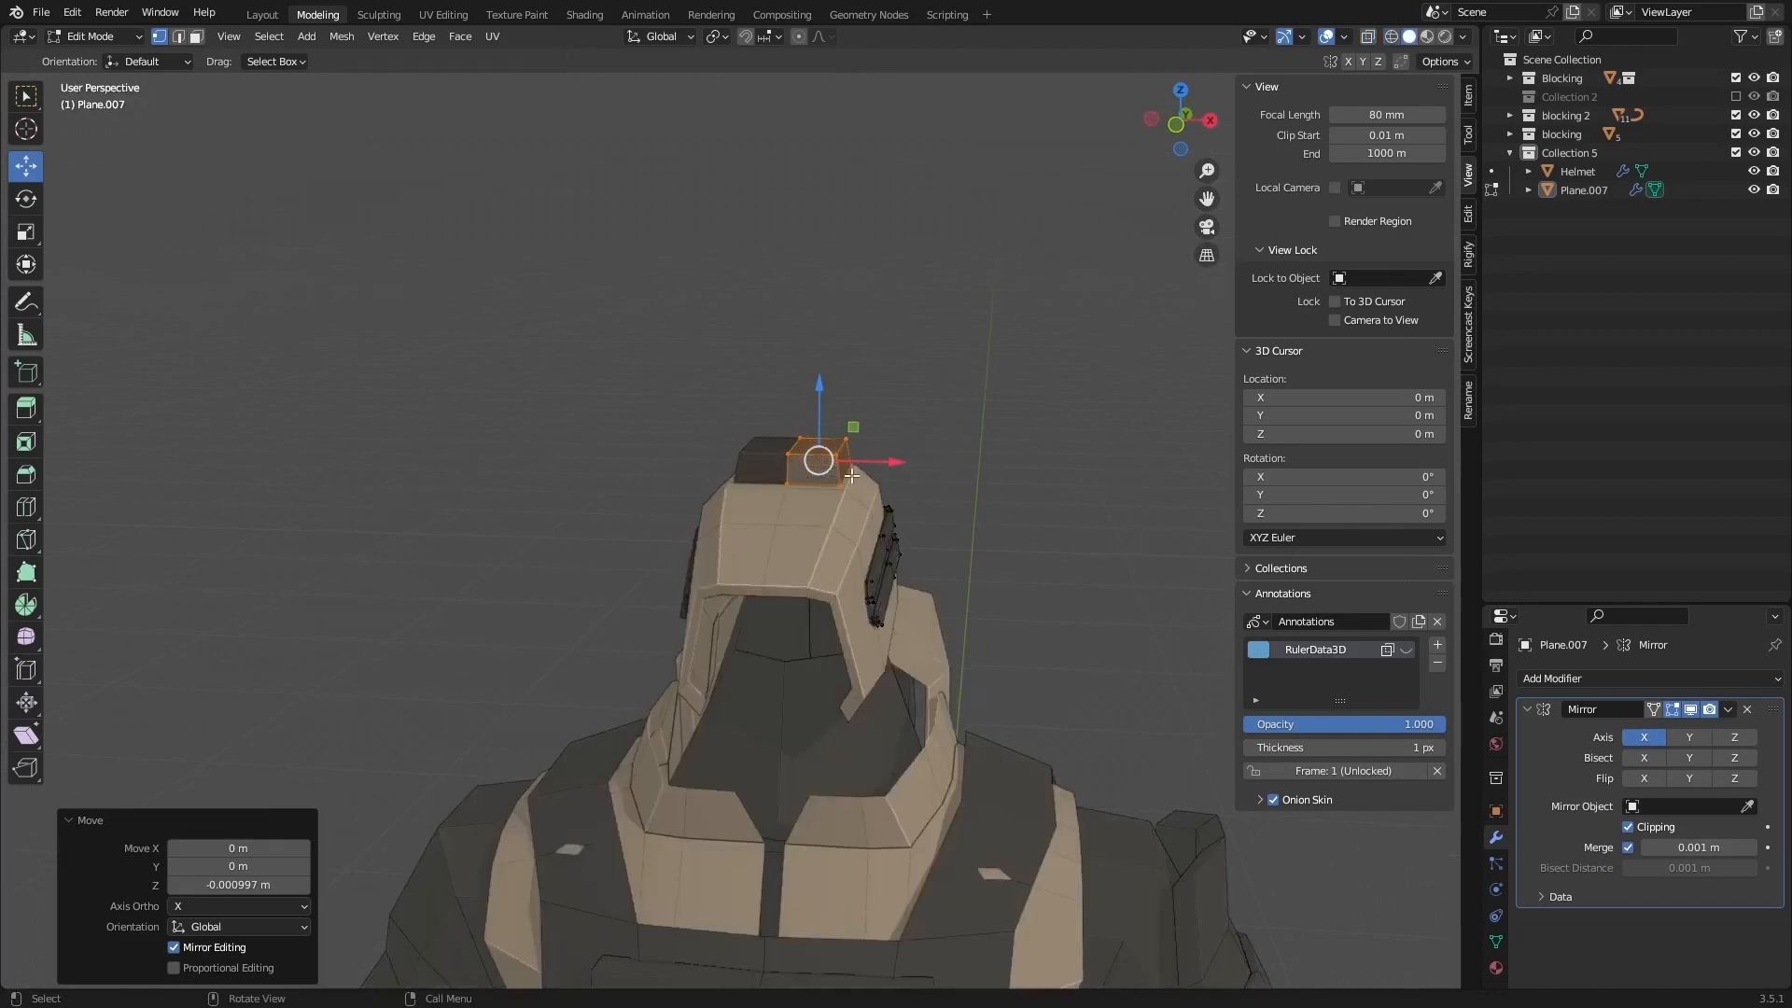
{"action": "mouse_move", "coordinate": [997, 465]}
{"action": "middle_mouse_down"}
{"action": "mouse_move", "coordinate": [944, 433]}
{"action": "mouse_move", "coordinate": [769, 410]}
{"action": "mouse_move", "coordinate": [877, 408]}
{"action": "middle_mouse_up"}
{"action": "scroll", "coordinate": [876, 408], "scroll_direction": "up", "scroll_amount": 4}
{"action": "scroll", "coordinate": [876, 408], "scroll_direction": "up", "scroll_amount": 3}
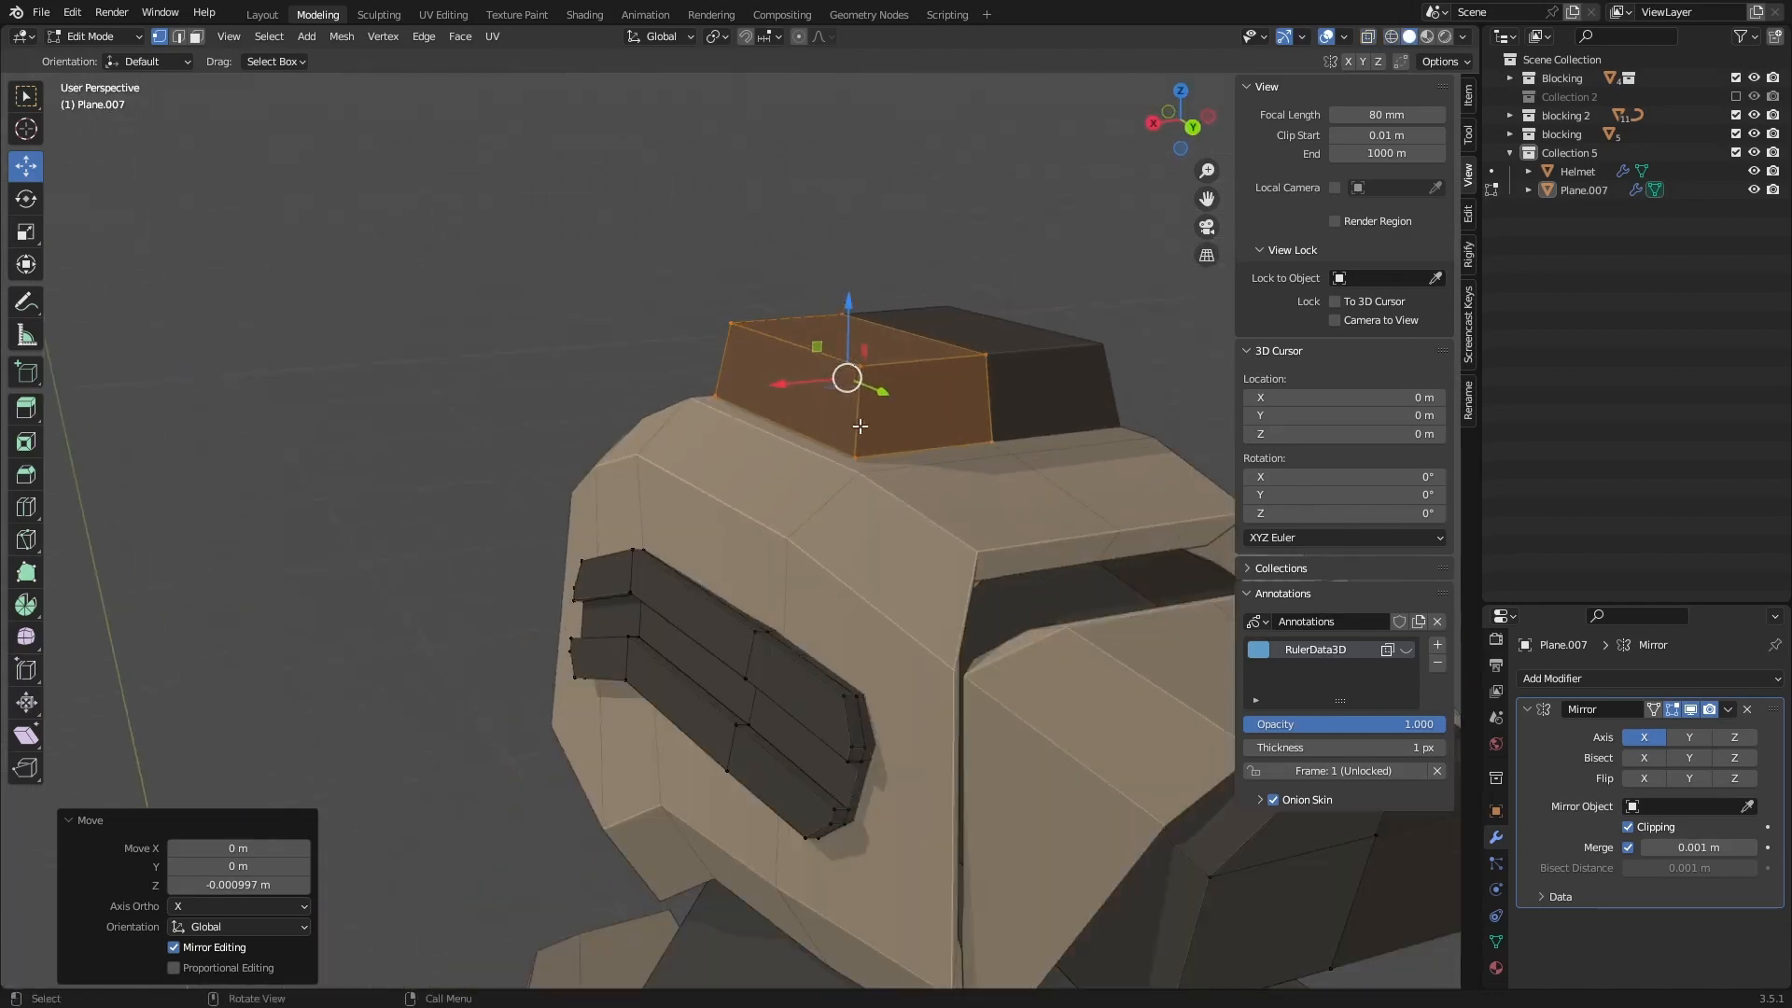
{"action": "left_click_drag", "start_coordinate": [764, 379], "coordinate": [824, 390]}
{"action": "scroll", "coordinate": [824, 391], "scroll_direction": "down", "scroll_amount": 6}
{"action": "middle_click_drag", "start_coordinate": [811, 388], "coordinate": [728, 376]}
{"action": "middle_click_drag", "start_coordinate": [857, 472], "coordinate": [827, 408], "text": "shift"}
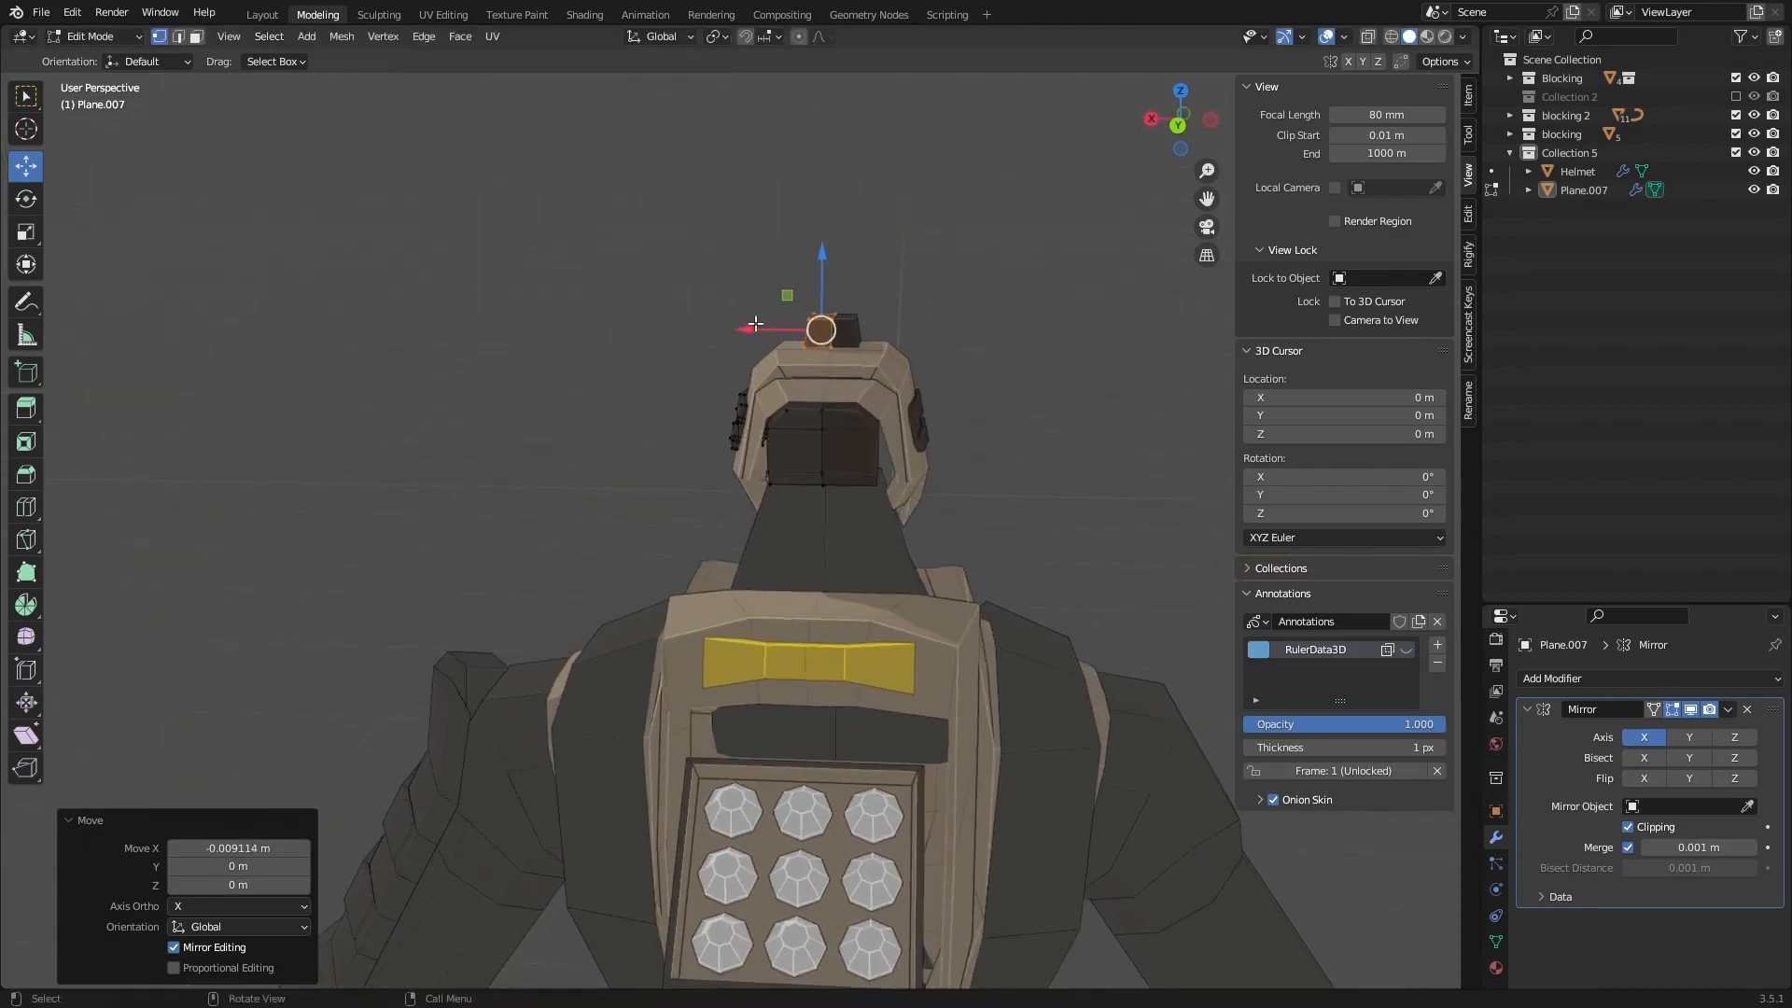
{"action": "left_click_drag", "start_coordinate": [755, 325], "coordinate": [738, 325]}
Step: Select the crown block's outer upper edges and bevel them with a width of about 0.002 m
{"action": "scroll", "coordinate": [742, 327], "scroll_direction": "down", "scroll_amount": 1}
{"action": "scroll", "coordinate": [798, 325], "scroll_direction": "up", "scroll_amount": 7}
{"action": "middle_click_drag", "start_coordinate": [695, 326], "coordinate": [910, 425]}
{"action": "scroll", "coordinate": [873, 402], "scroll_direction": "up", "scroll_amount": 4}
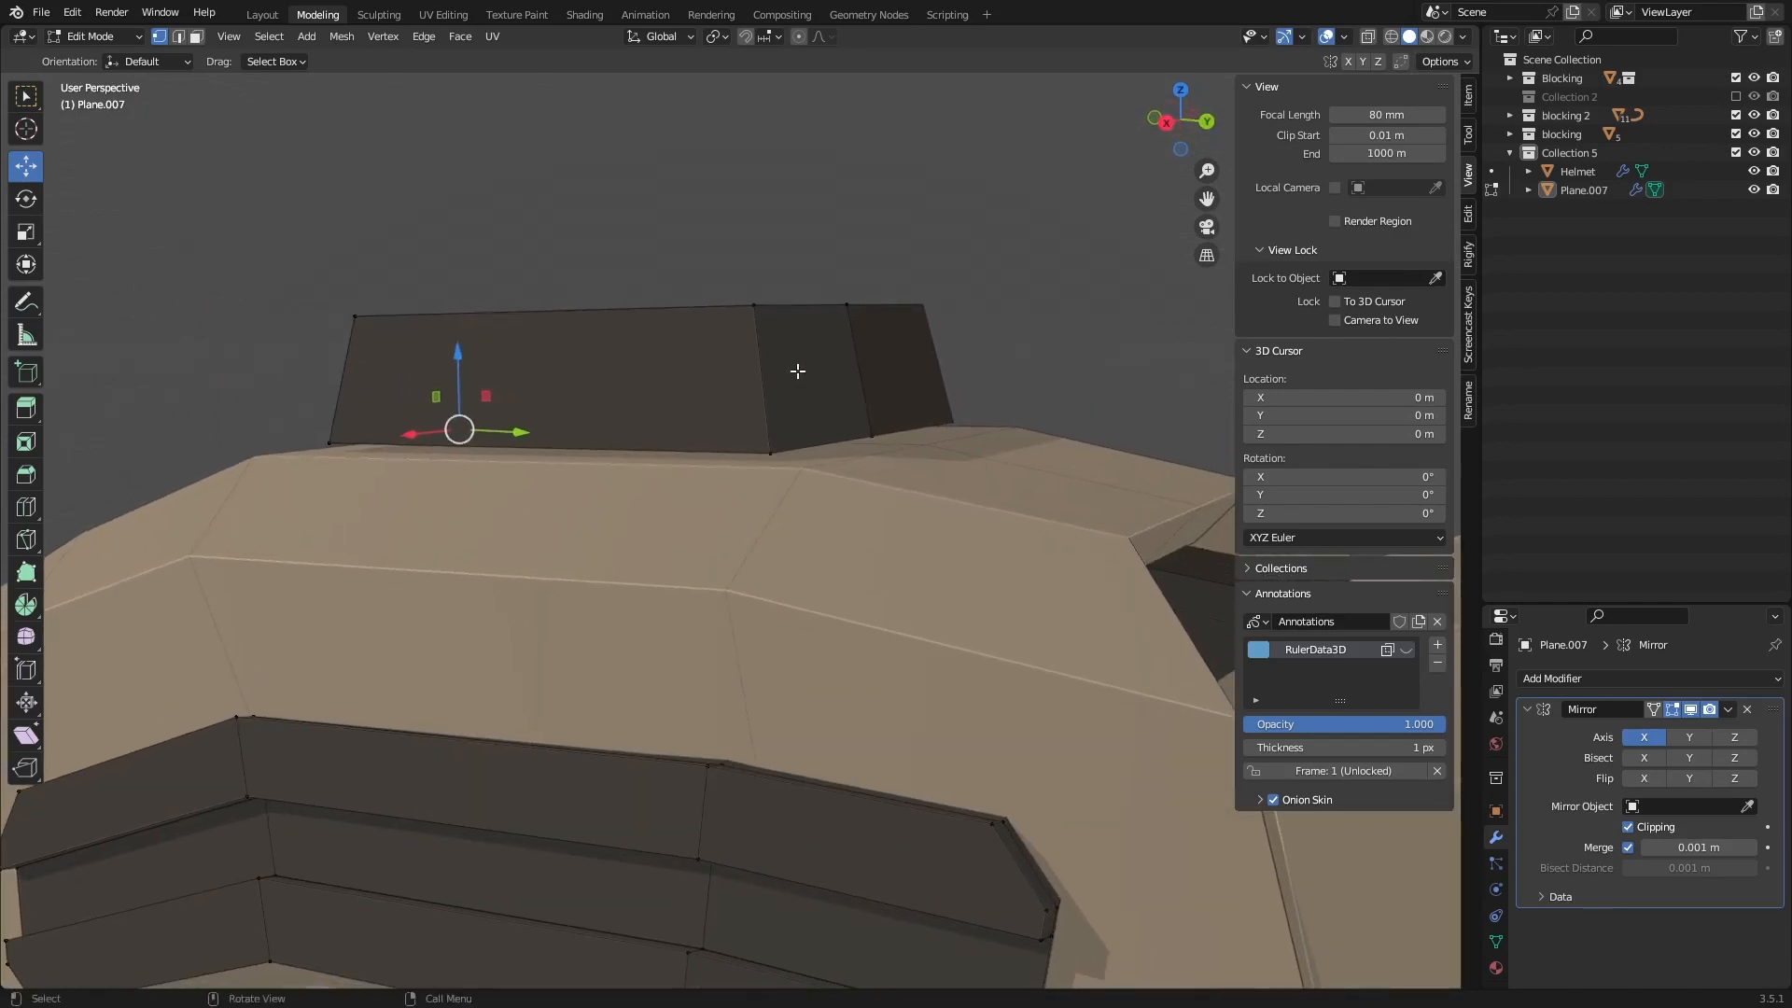
{"action": "middle_click_drag", "start_coordinate": [797, 370], "coordinate": [931, 471]}
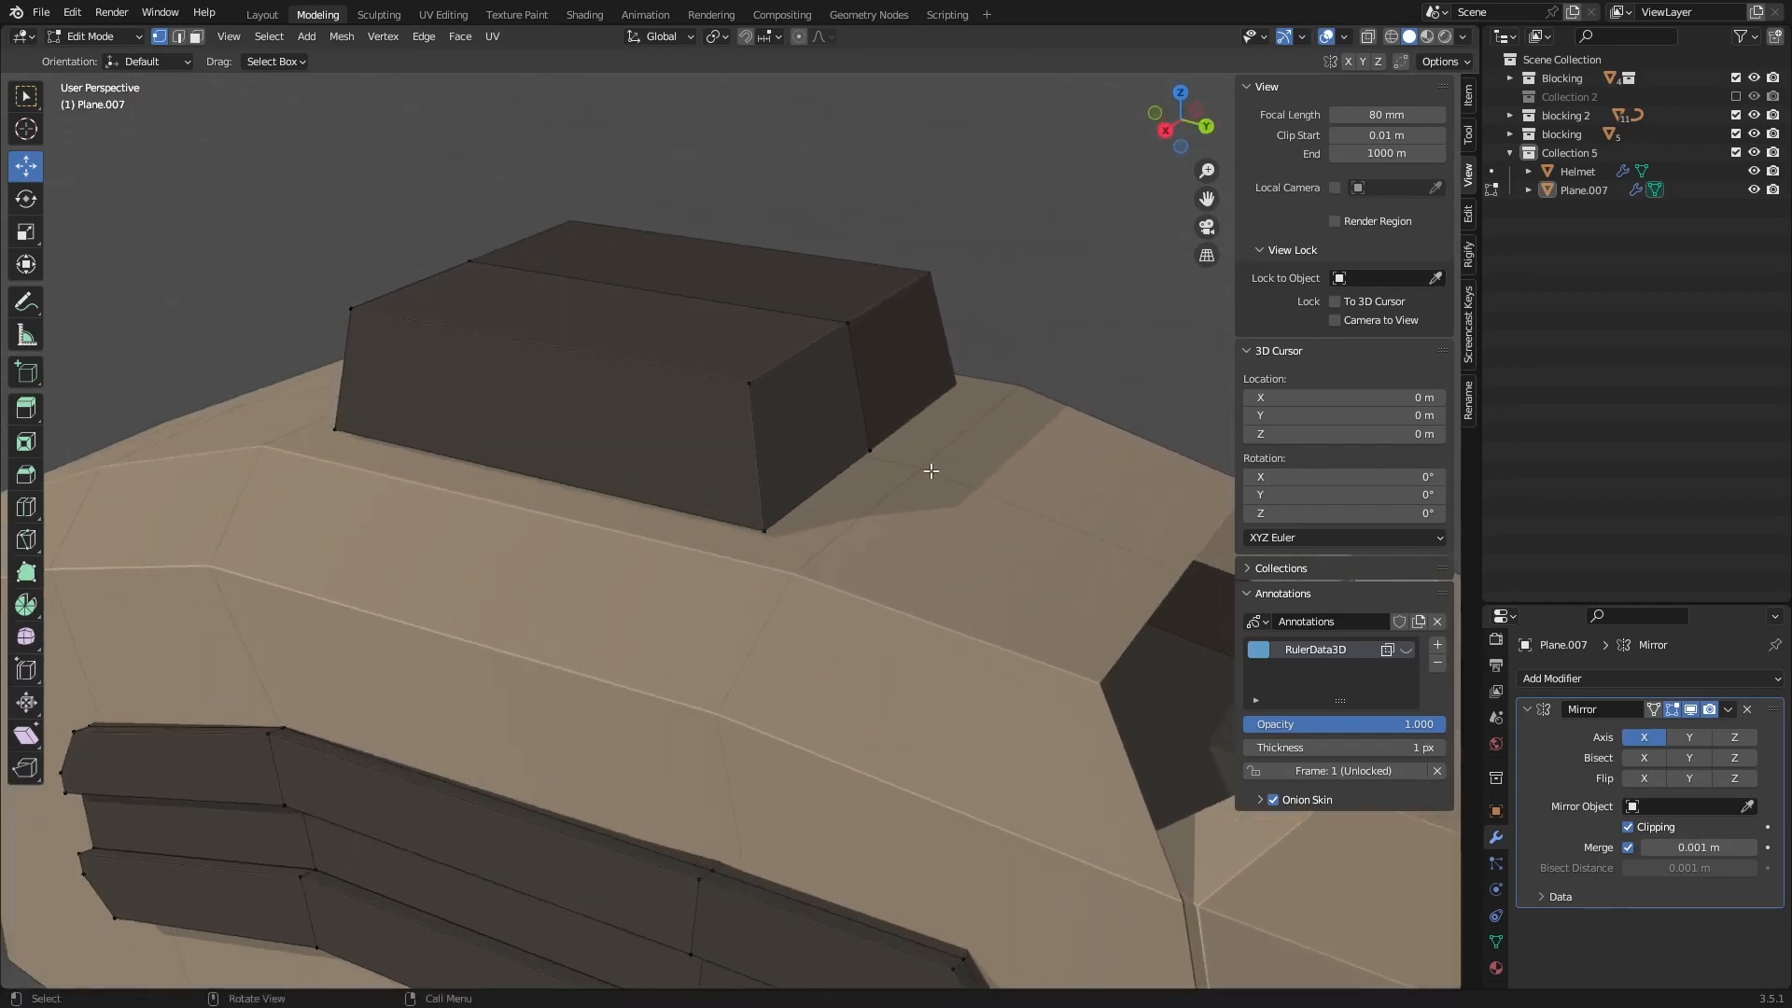
{"action": "middle_click_drag", "start_coordinate": [734, 436], "coordinate": [558, 342]}
{"action": "left_click", "coordinate": [559, 347], "text": "alt"}
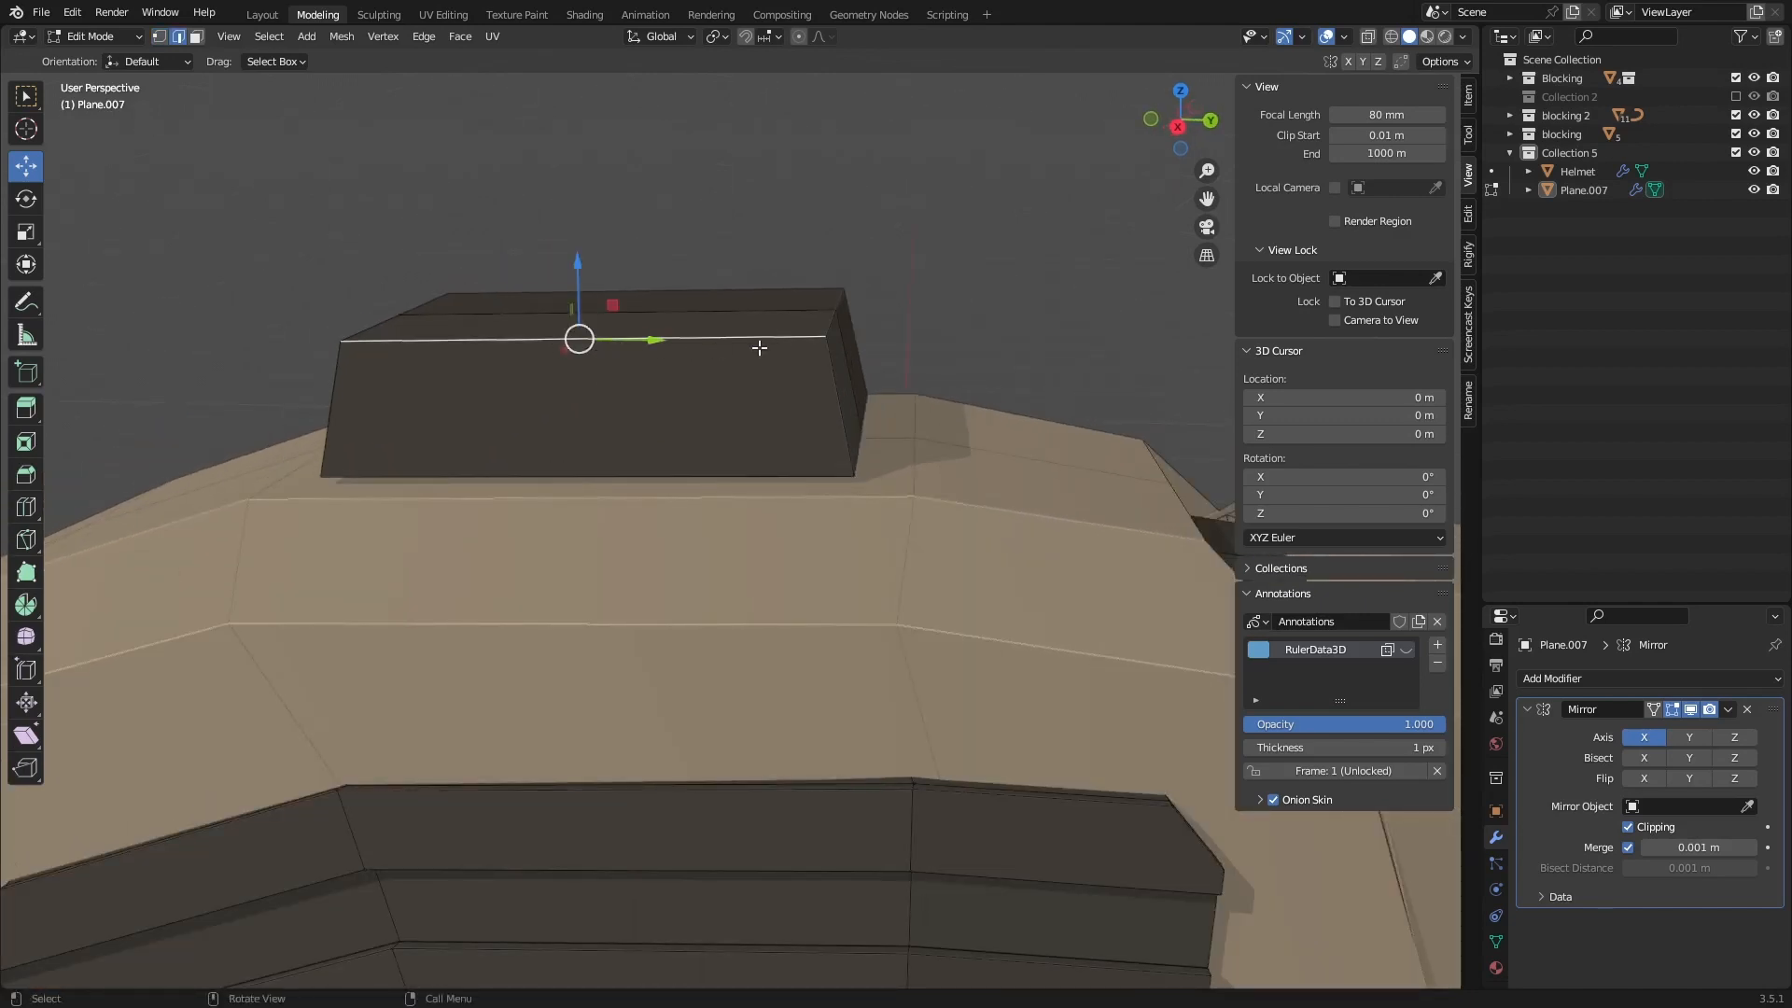
{"action": "left_click", "coordinate": [816, 320], "text": "alt+shift"}
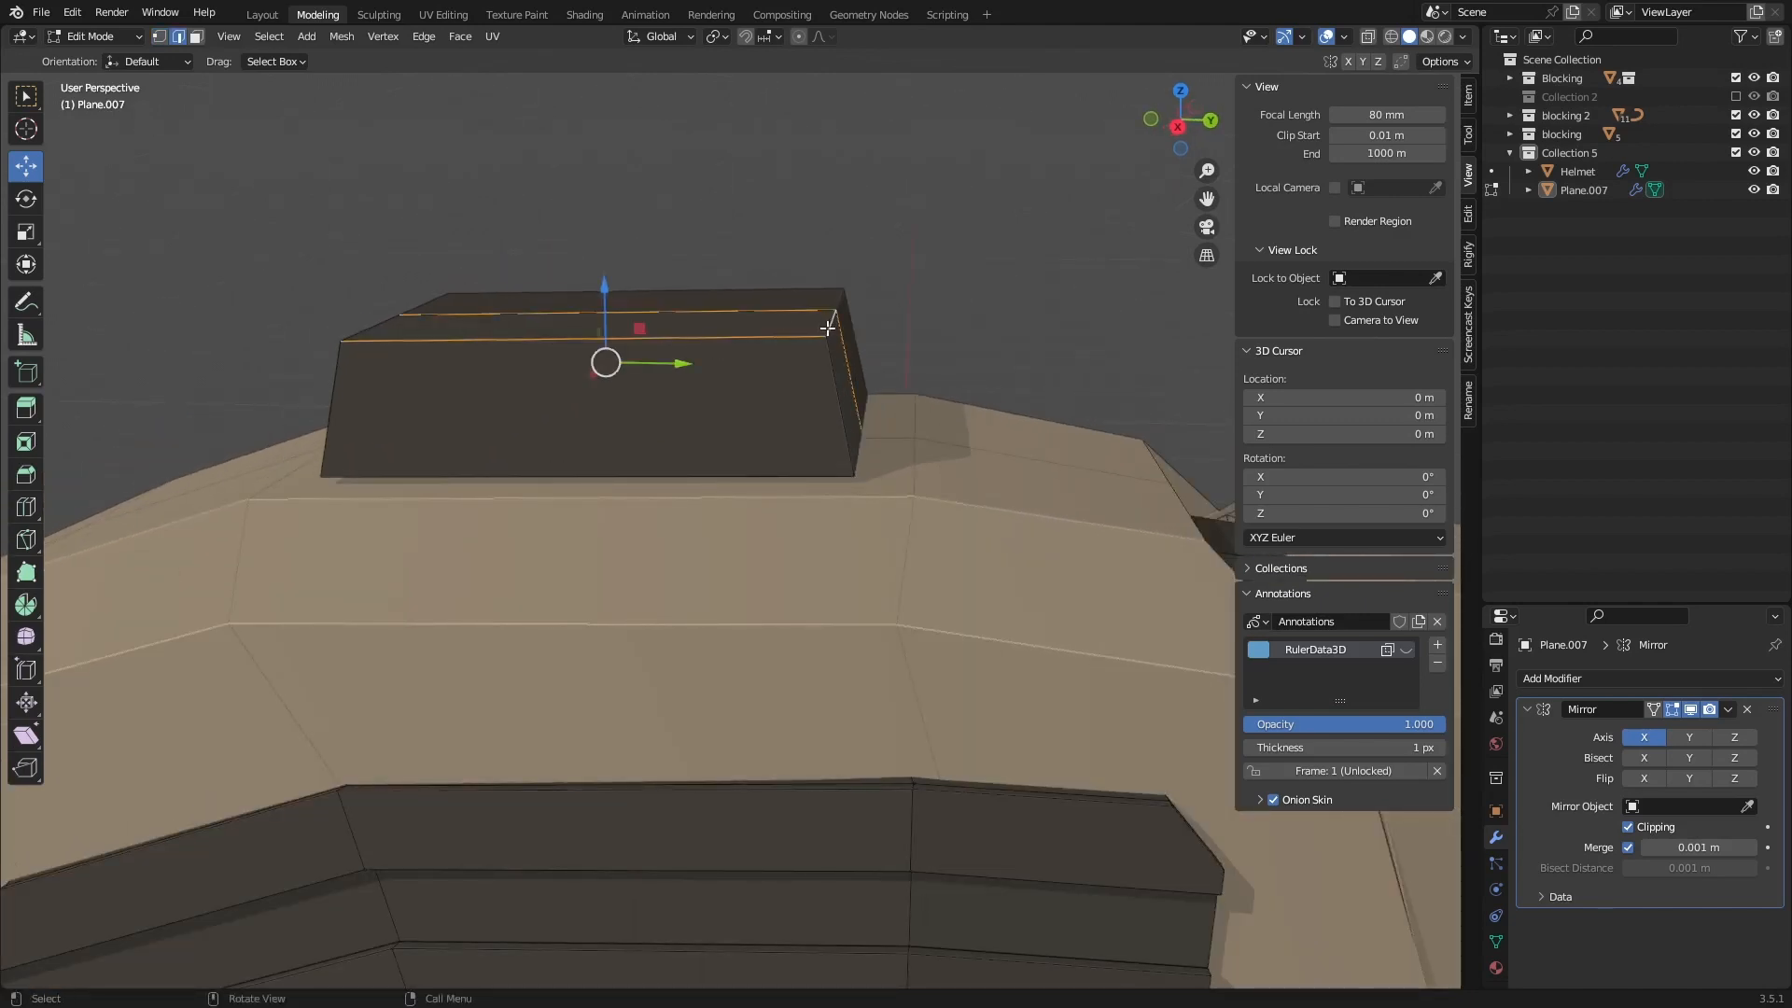
{"action": "left_click", "coordinate": [831, 323]}
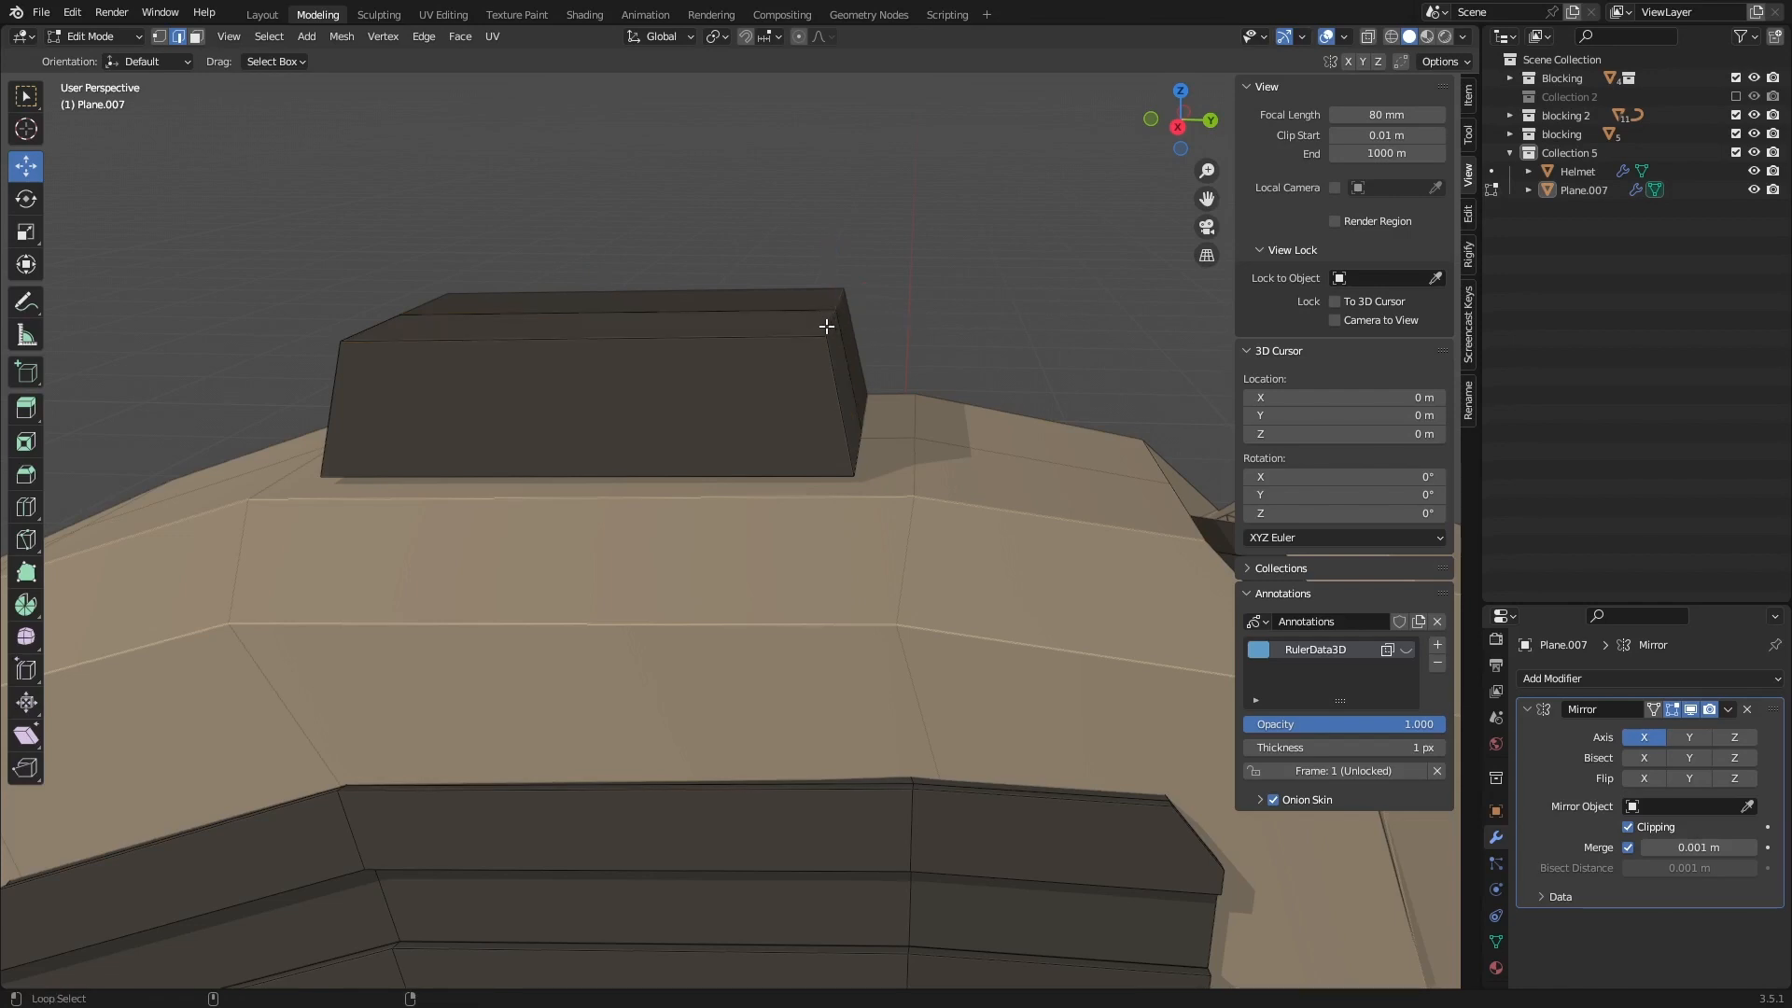
{"action": "left_click", "coordinate": [511, 347], "text": "alt"}
{"action": "middle_click_drag", "start_coordinate": [373, 331], "coordinate": [594, 357]}
{"action": "key", "text": "ctrl+b"}
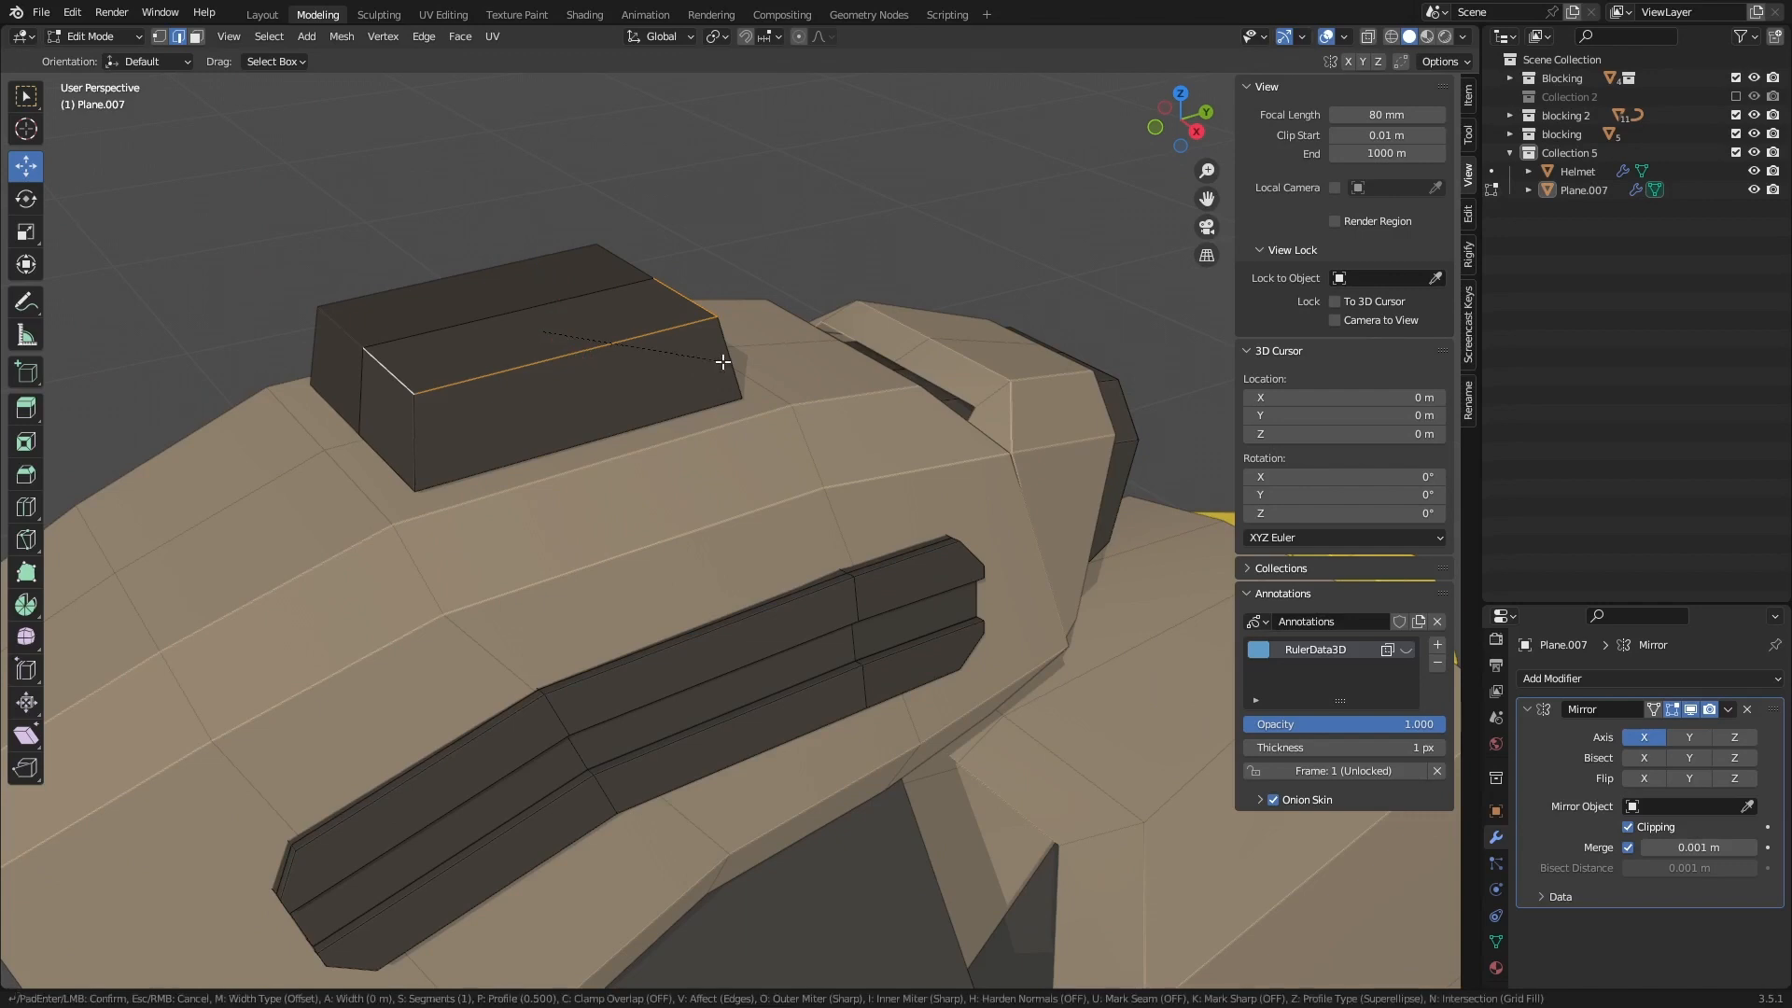
{"action": "left_click", "coordinate": [737, 374]}
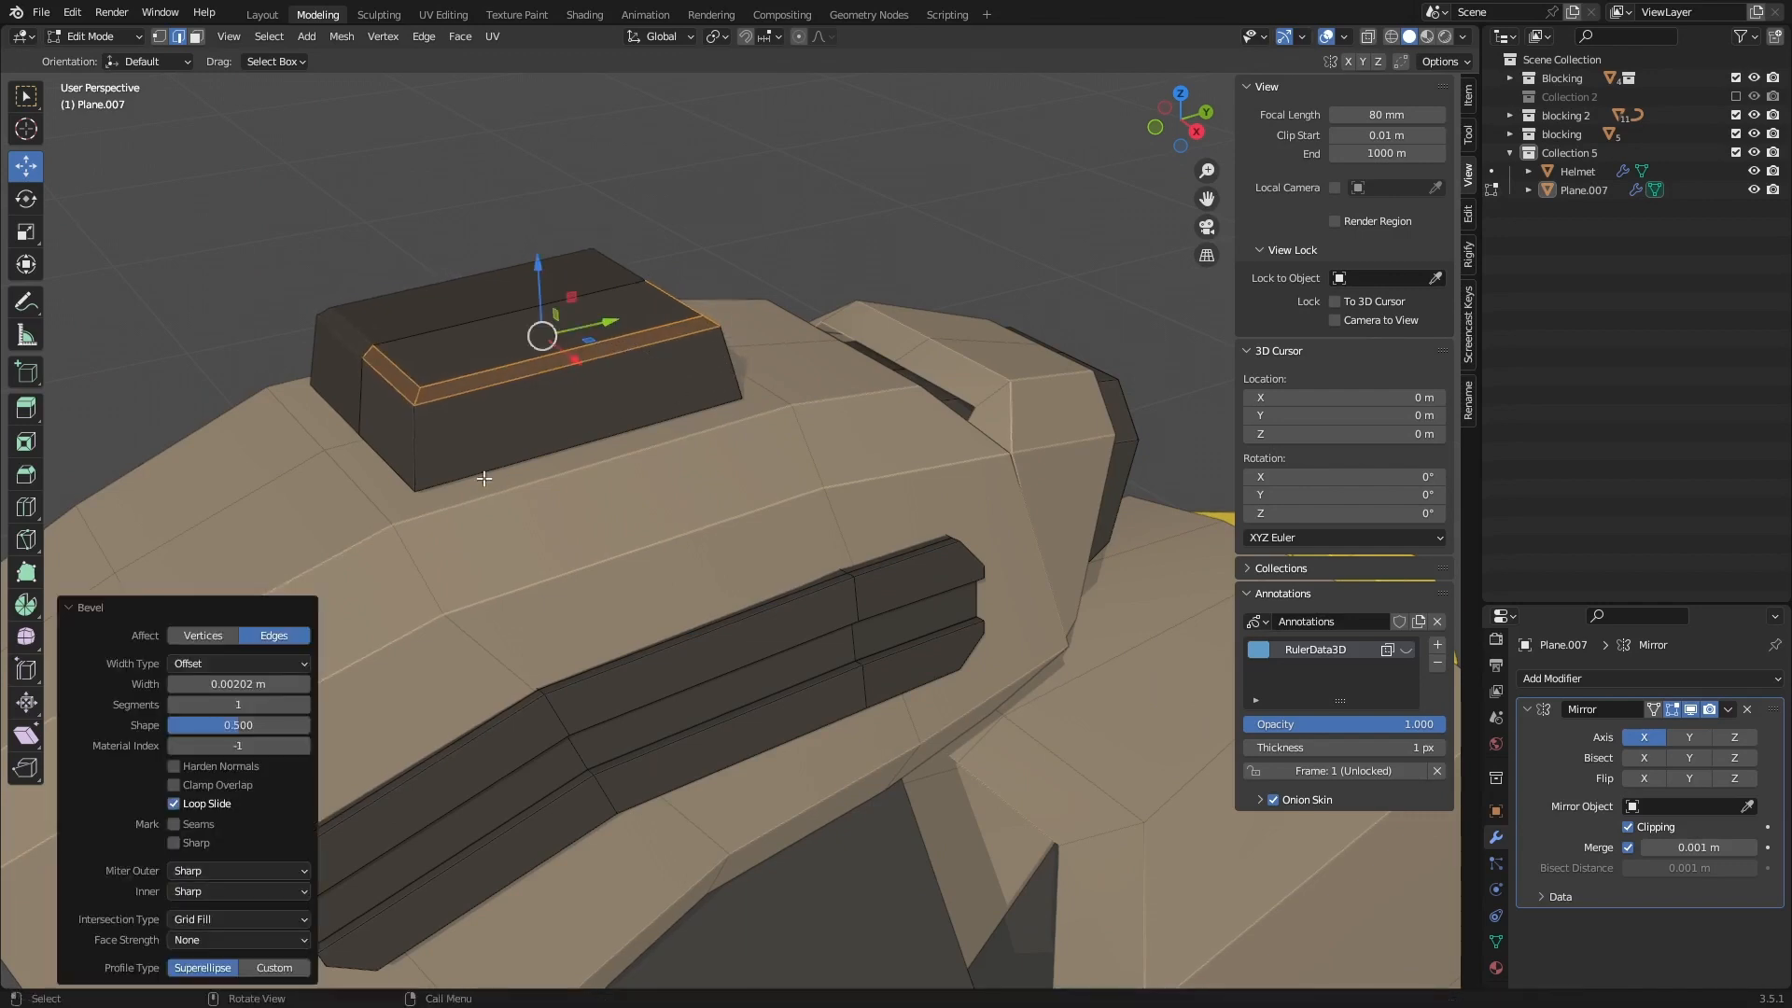
Step: Select the outer base edges on the crown block's front, side and rear and bevel them
{"action": "middle_click_drag", "start_coordinate": [484, 479], "coordinate": [454, 479]}
{"action": "left_click", "coordinate": [457, 479], "text": "alt"}
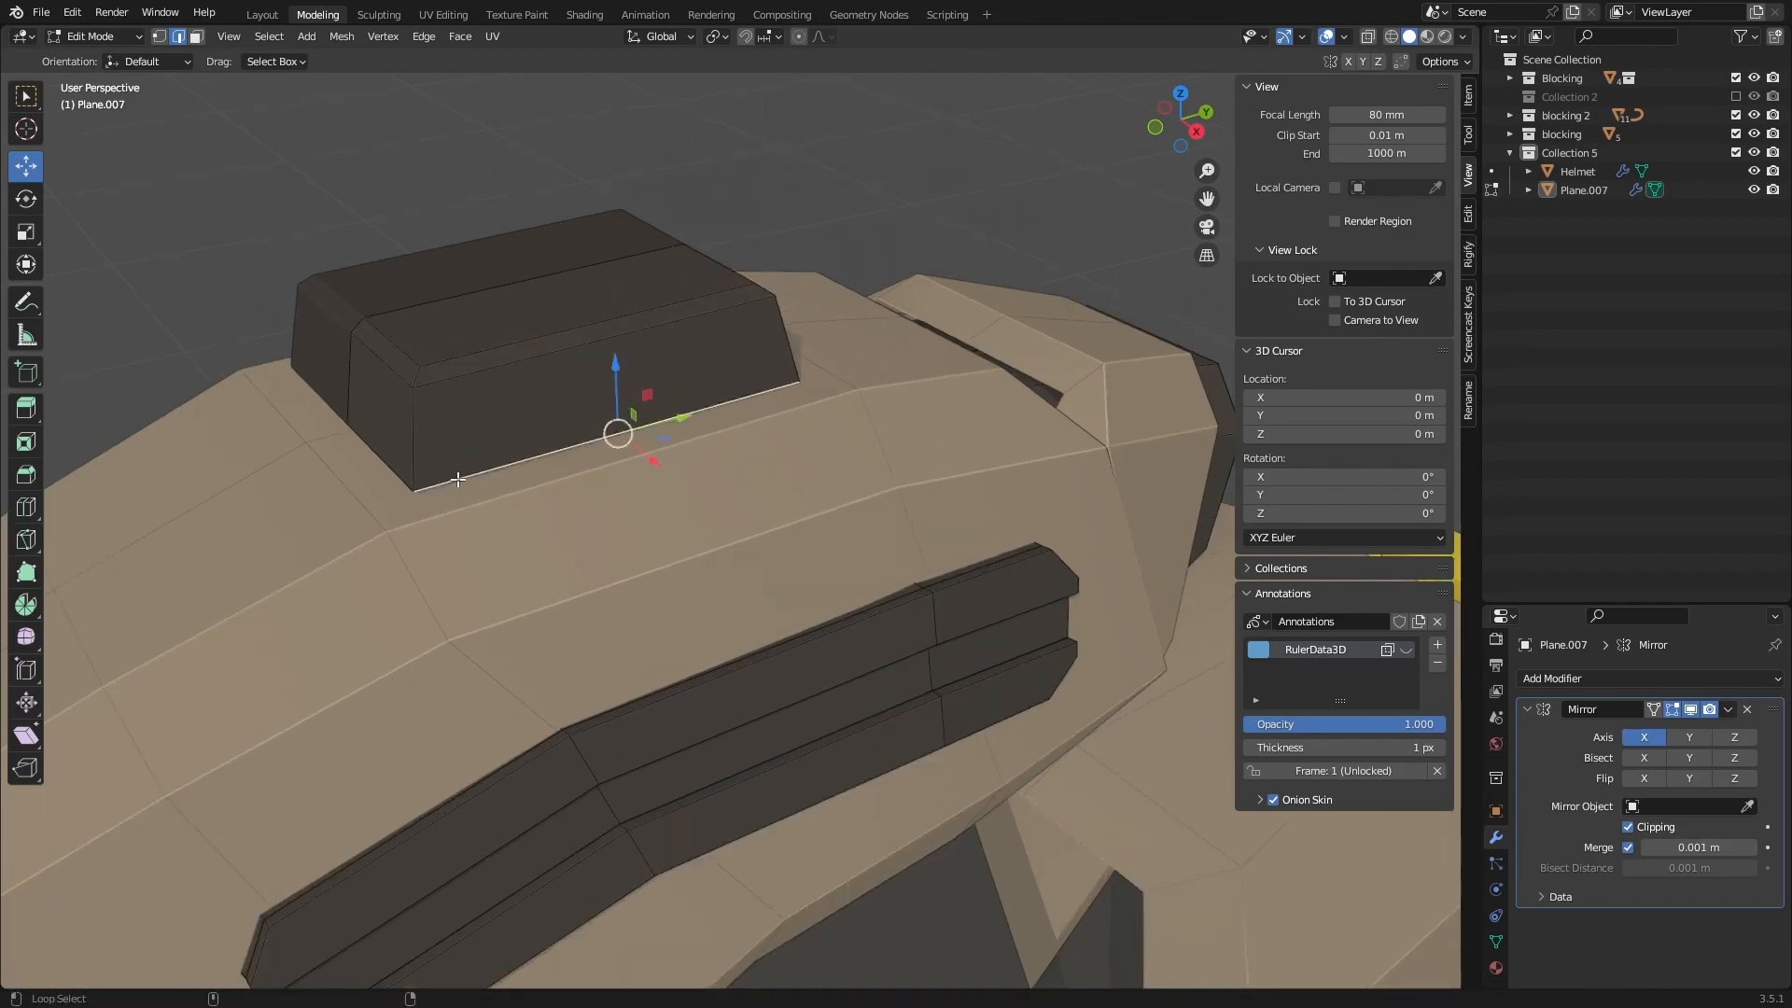
{"action": "left_click", "coordinate": [457, 480], "text": "alt+shift"}
{"action": "left_click", "coordinate": [398, 470], "text": "alt+shift"}
{"action": "left_click", "coordinate": [446, 474], "text": "alt+shift"}
{"action": "middle_click_drag", "start_coordinate": [822, 443], "coordinate": [632, 433]}
{"action": "left_click", "coordinate": [715, 483], "text": "alt+shift"}
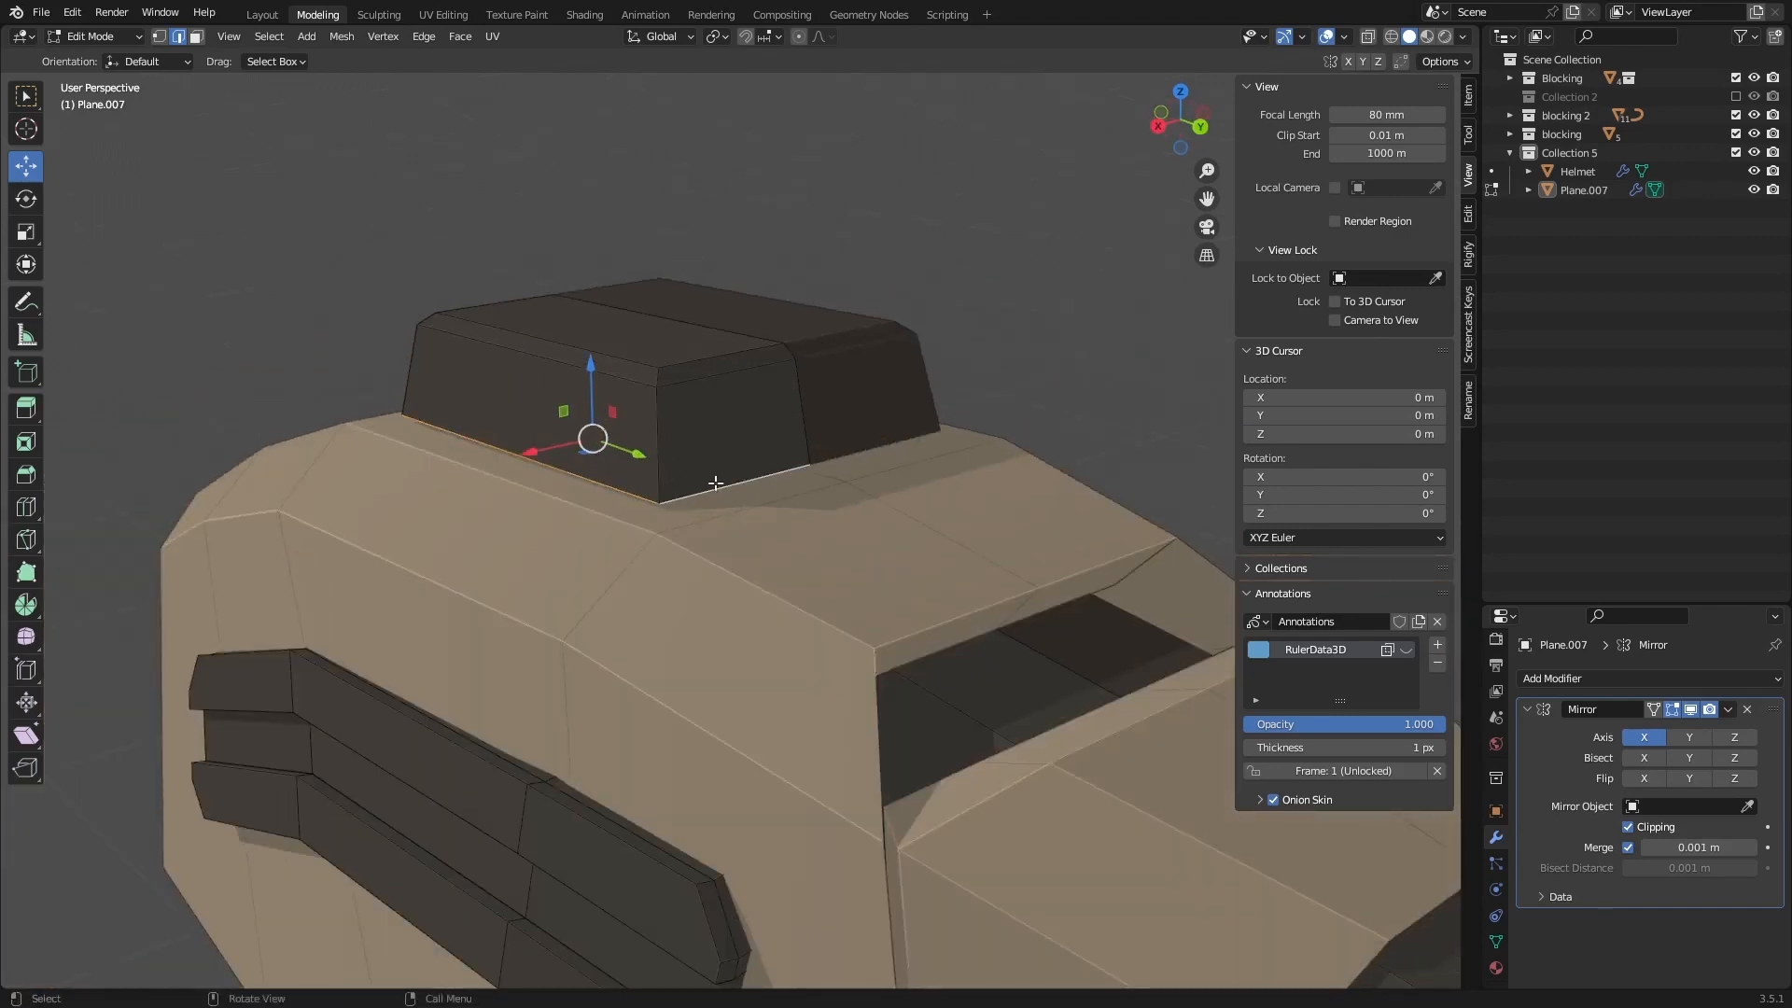
{"action": "key", "text": "ctrl+b"}
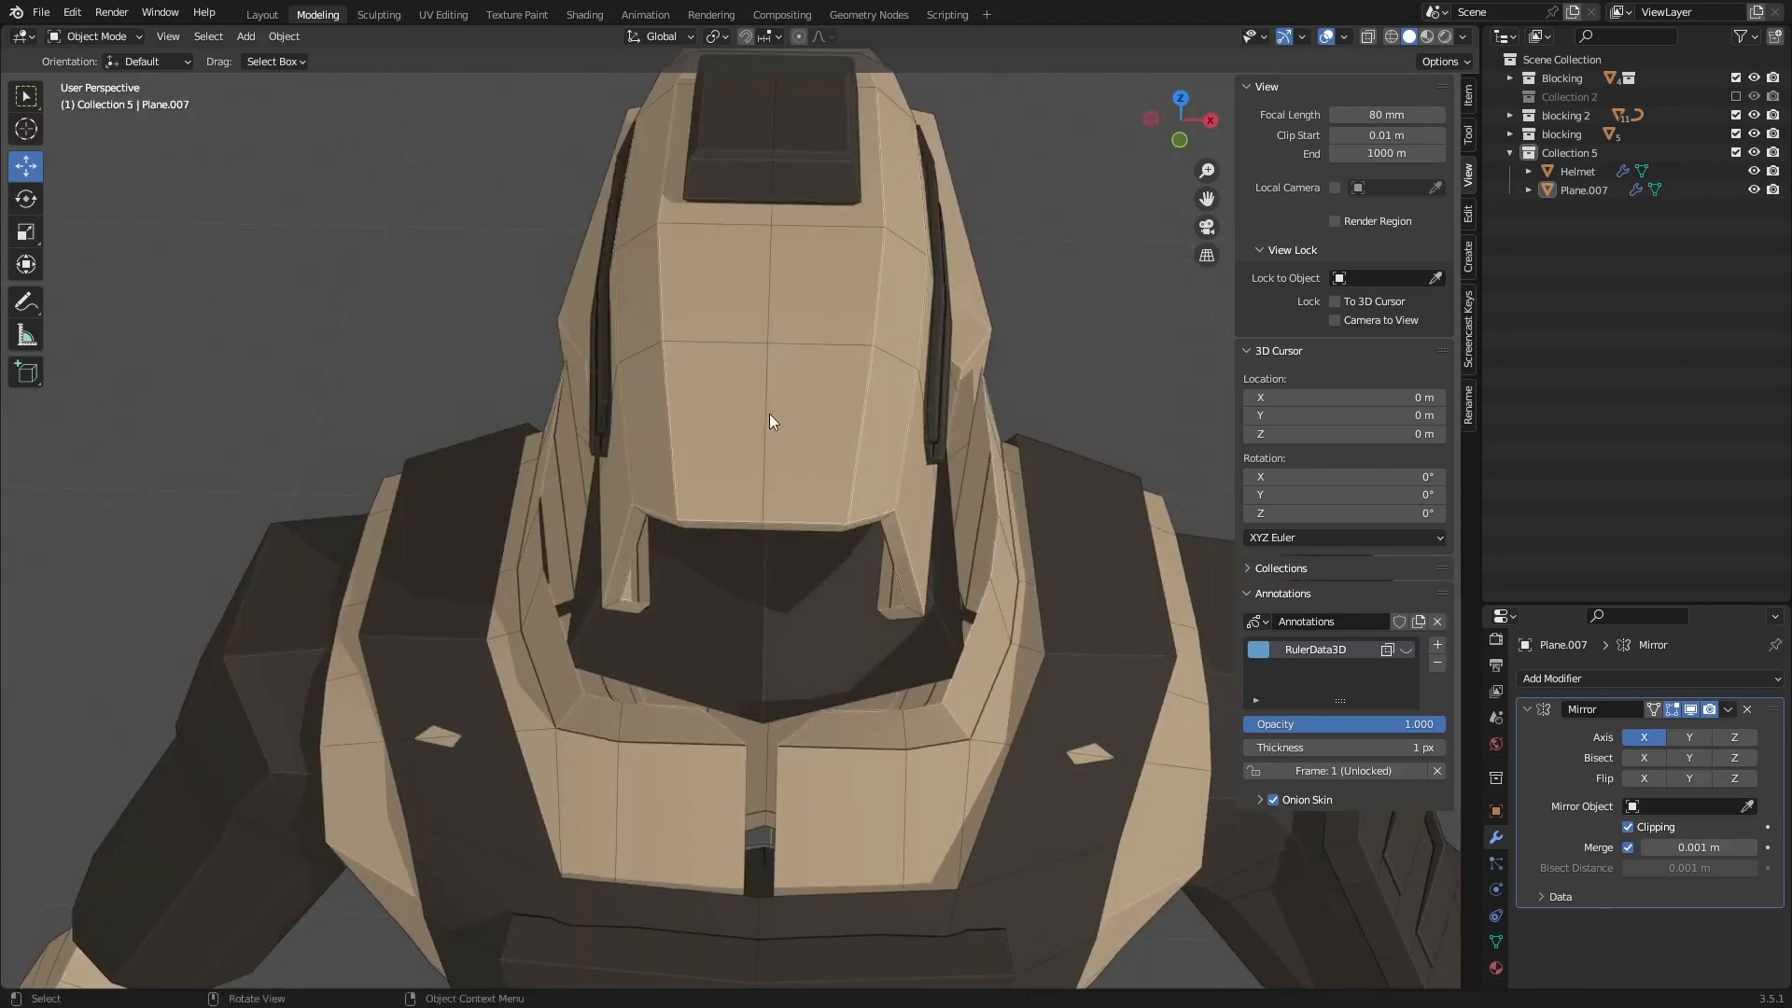
Step: Add a plane as a separate mesh object, outside the helmet's detail mesh
{"action": "left_click", "coordinate": [771, 422]}
{"action": "middle_click_drag", "start_coordinate": [829, 420], "coordinate": [760, 262]}
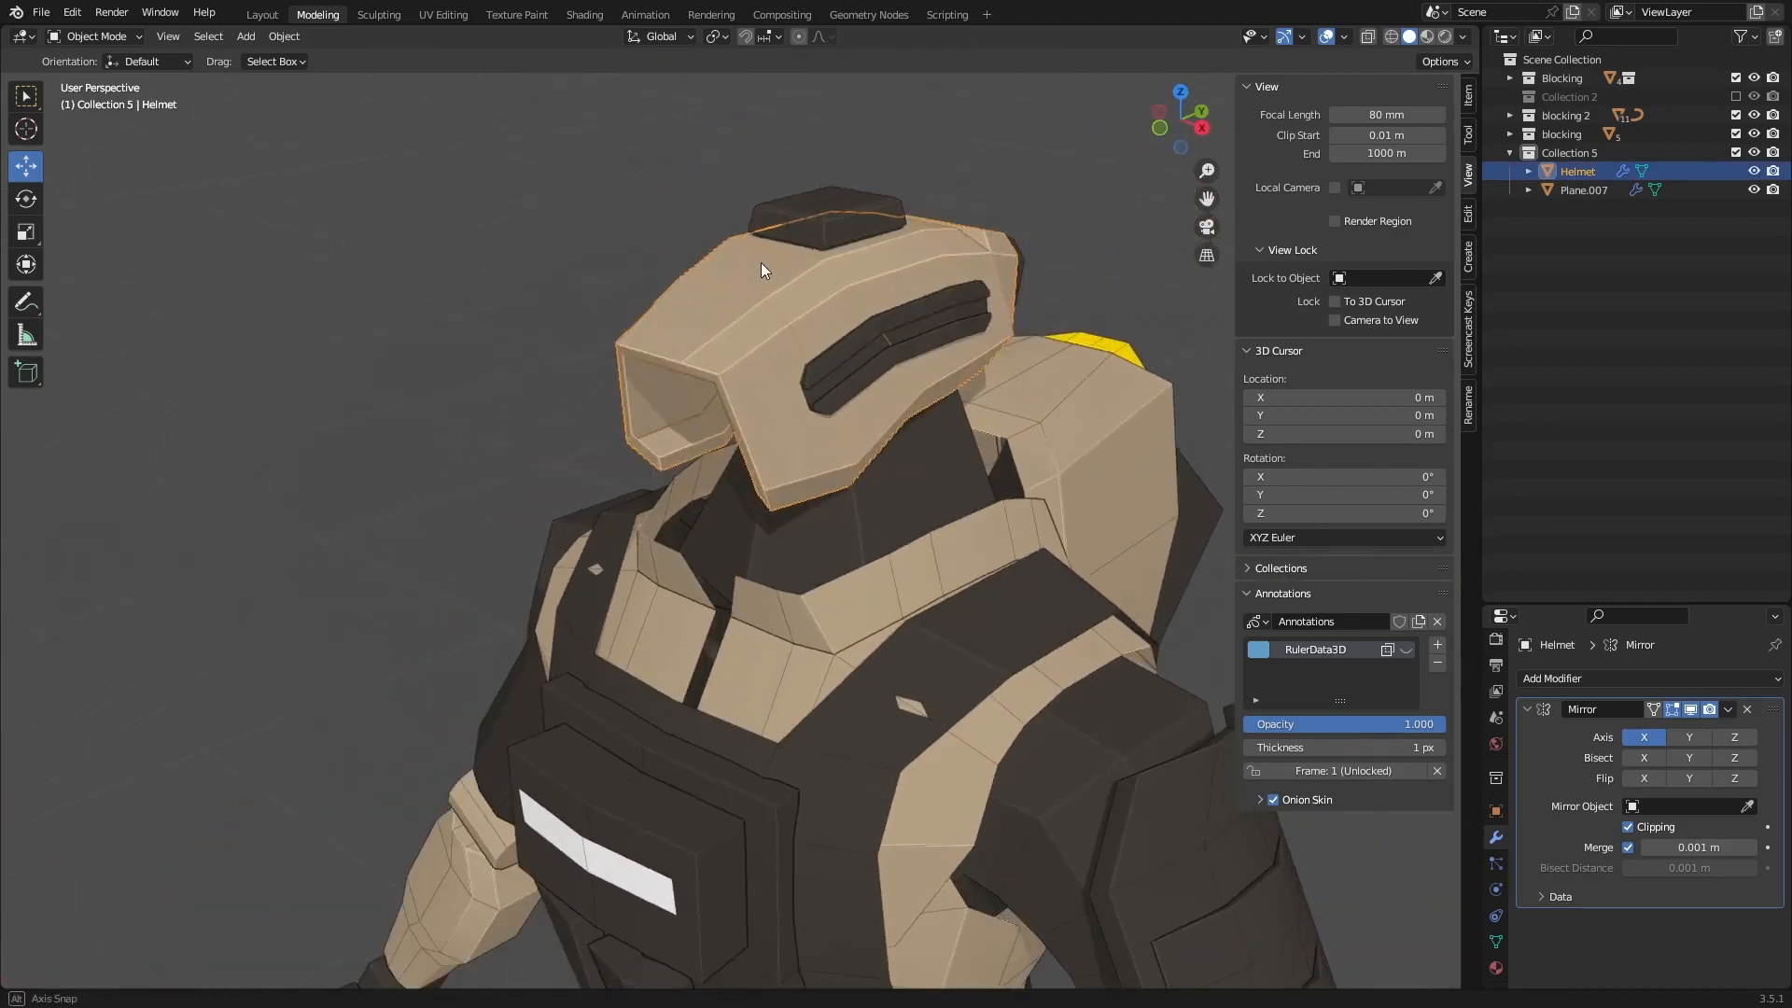
{"action": "left_click", "coordinate": [246, 38]}
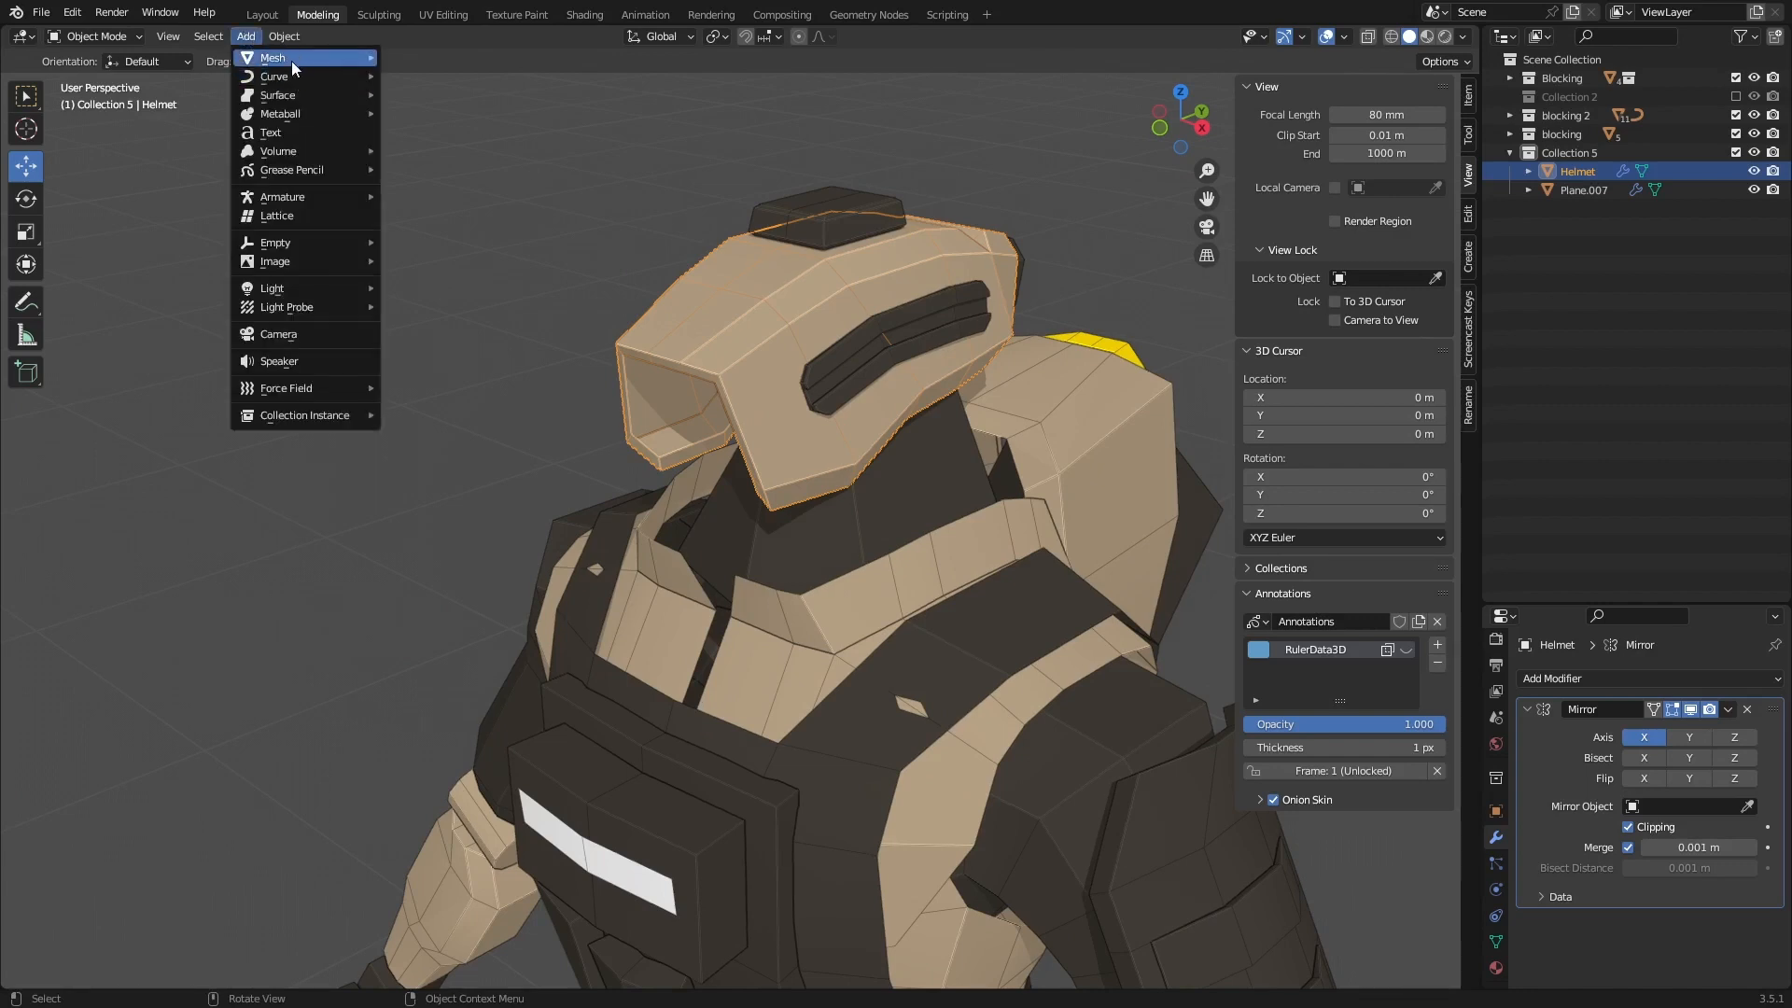
{"action": "mouse_move", "coordinate": [291, 56]}
{"action": "left_click", "coordinate": [431, 57]}
Step: Shift the new plane along X and raise it about 1.816 m to the helmet's base
{"action": "scroll", "coordinate": [781, 412], "scroll_direction": "down", "scroll_amount": 5}
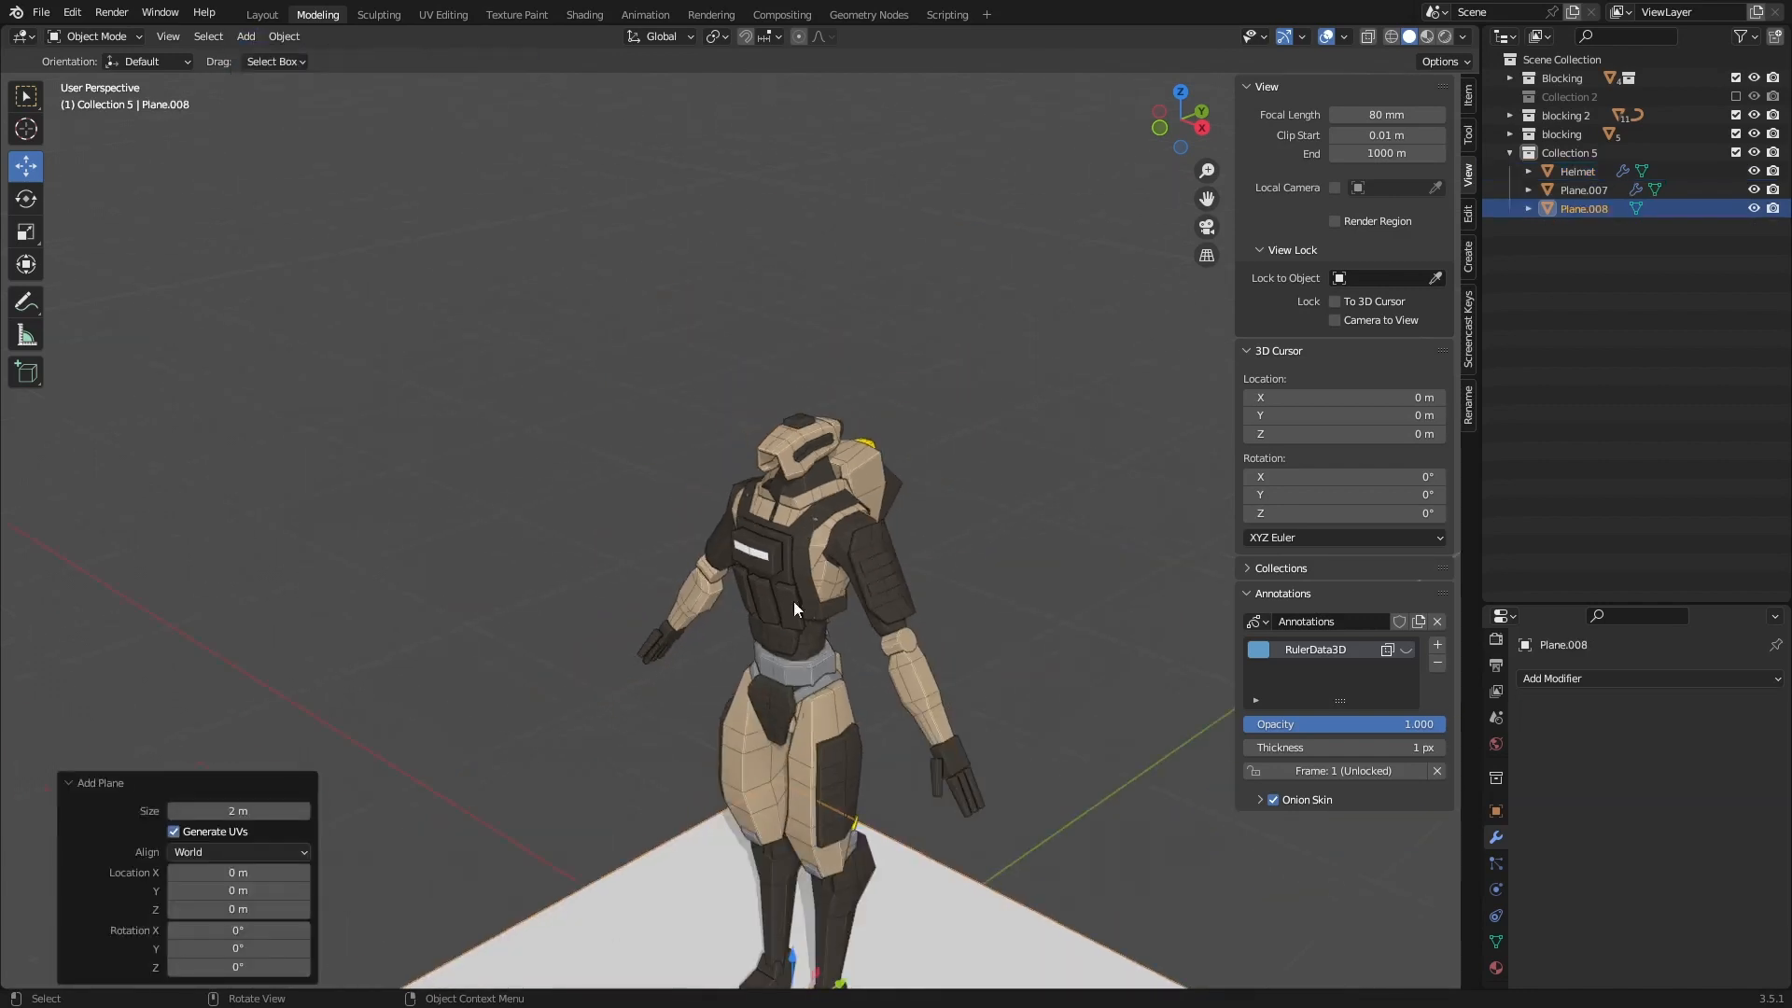
{"action": "middle_click_drag", "start_coordinate": [793, 601], "coordinate": [866, 708], "text": "shift"}
{"action": "scroll", "coordinate": [767, 500], "scroll_direction": "down", "scroll_amount": 4}
{"action": "left_click_drag", "start_coordinate": [841, 630], "coordinate": [796, 635]}
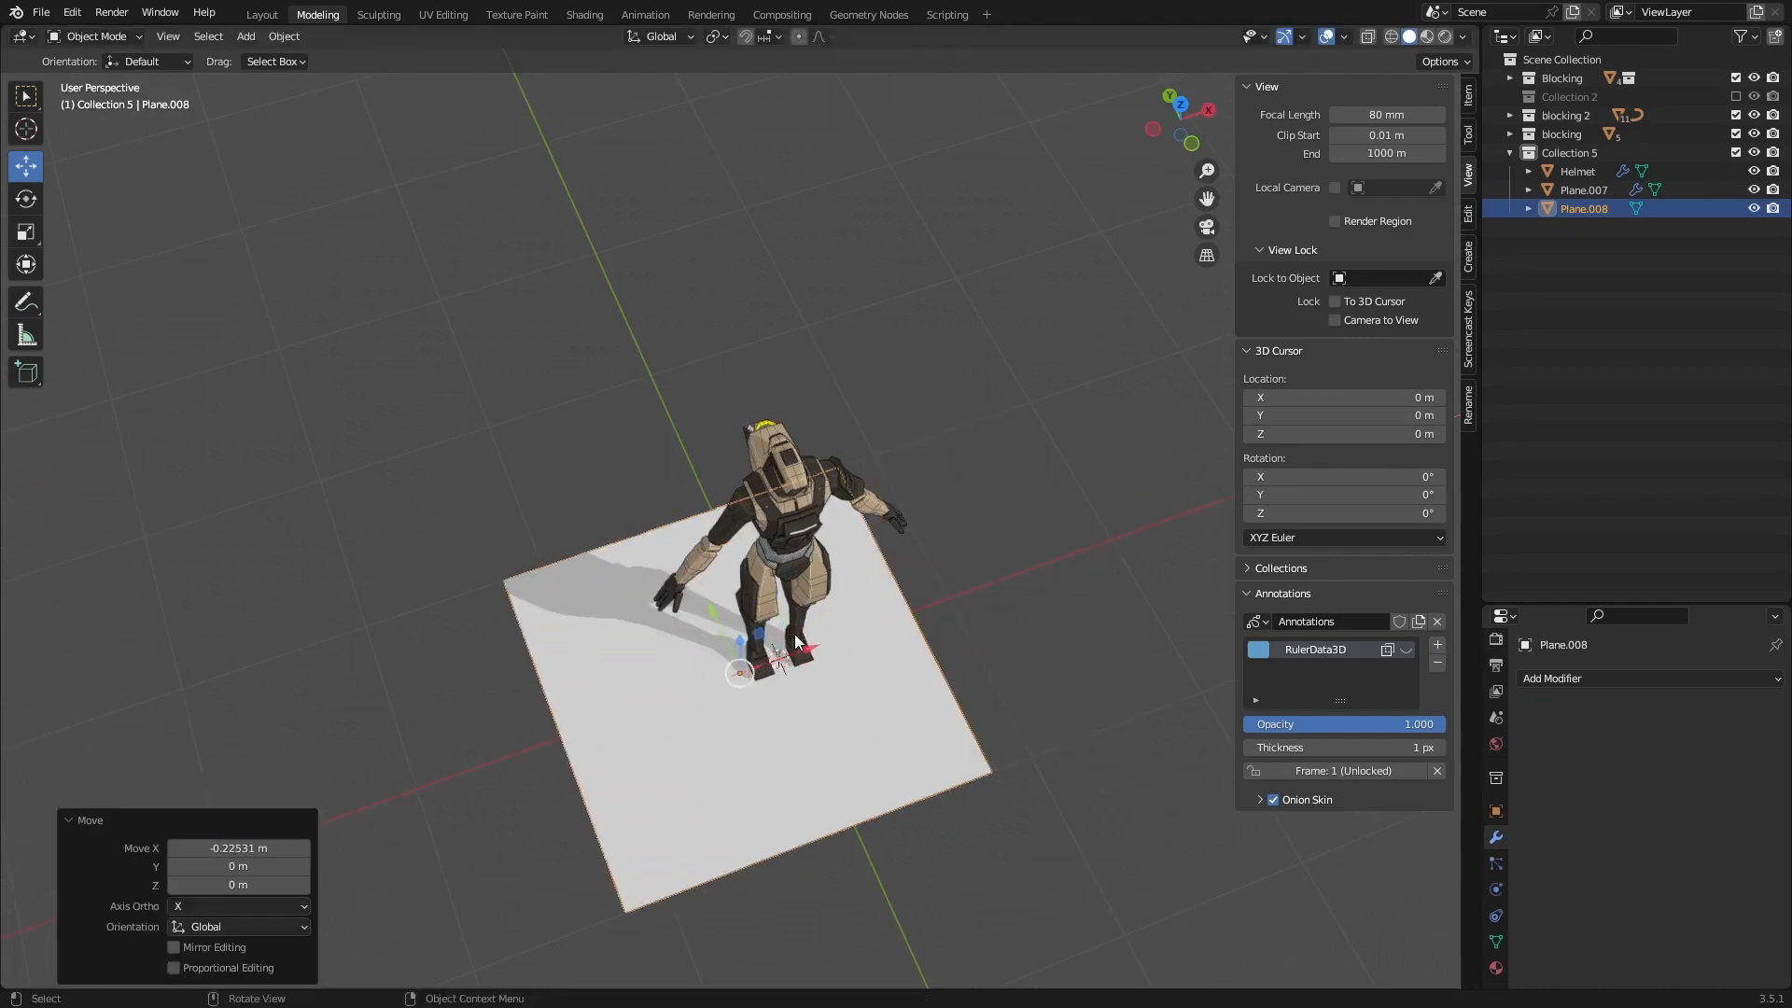
{"action": "key", "text": "g"}
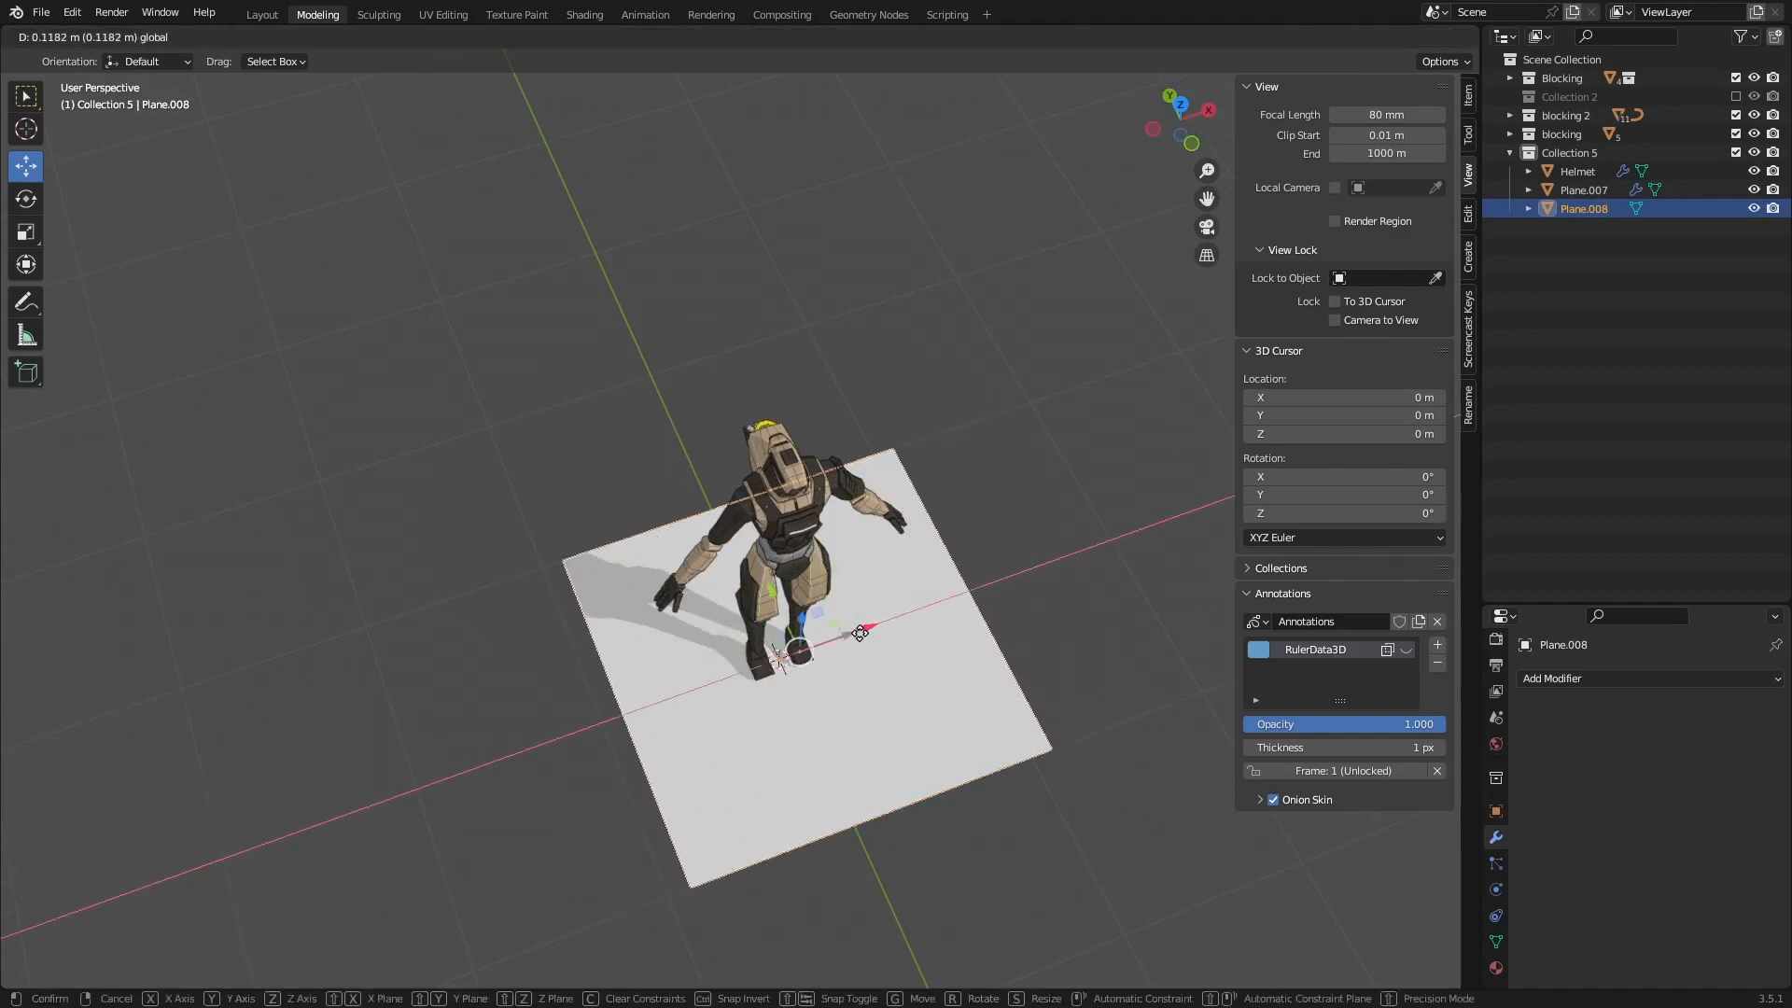
{"action": "left_click", "coordinate": [796, 640]}
{"action": "left_click_drag", "start_coordinate": [780, 633], "coordinate": [791, 452]}
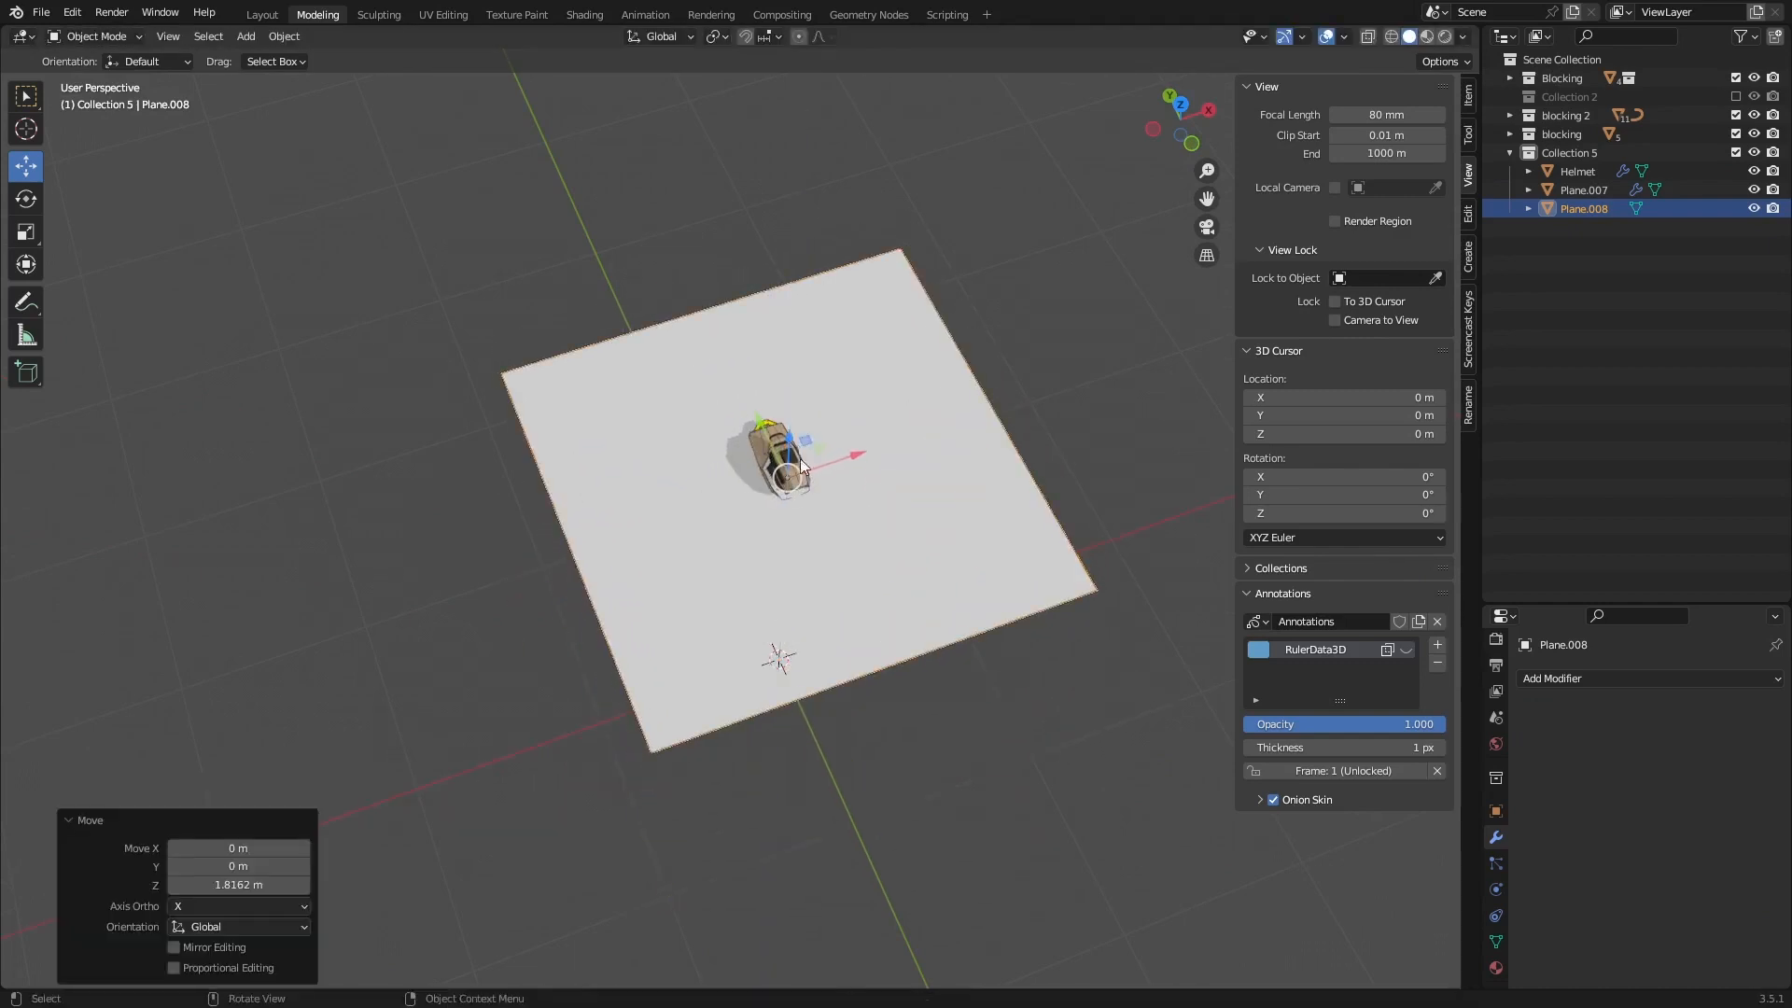
{"action": "scroll", "coordinate": [818, 396], "scroll_direction": "up", "scroll_amount": 3}
{"action": "middle_click_drag", "start_coordinate": [896, 523], "coordinate": [652, 740]}
{"action": "scroll", "coordinate": [818, 396], "scroll_direction": "up", "scroll_amount": 4}
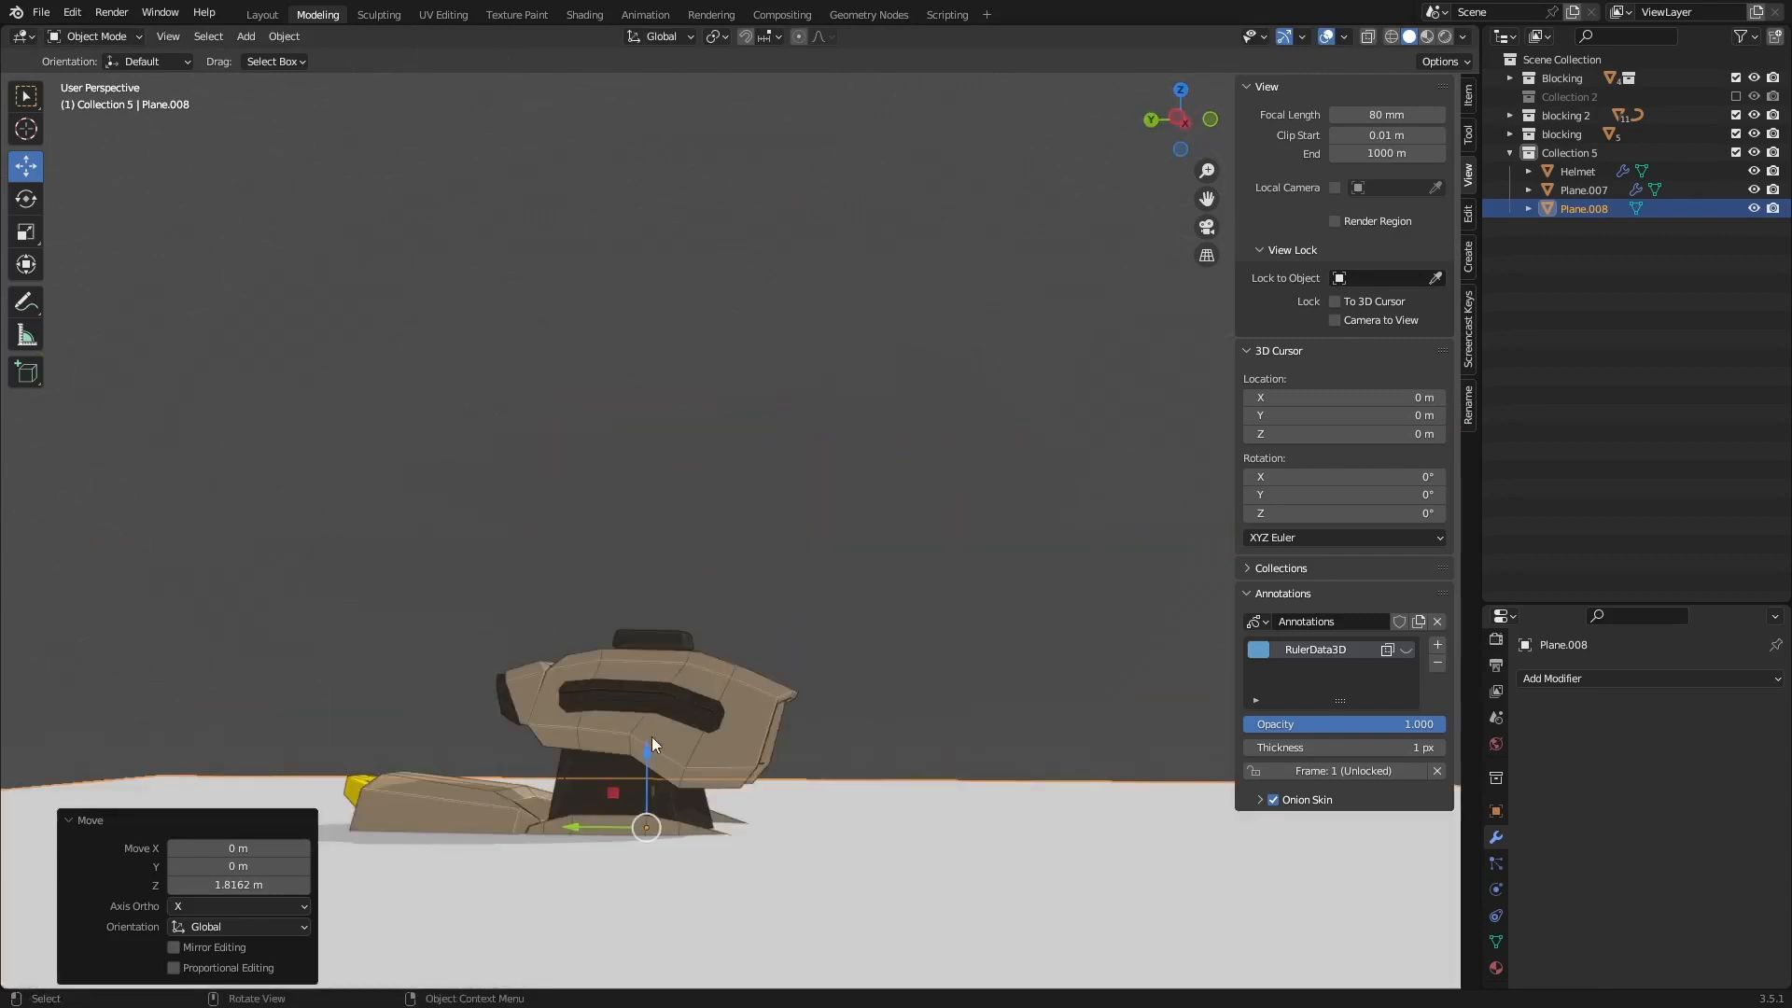
Step: Try to raise the new plane about 0.11 m further along Z in Object Mode
{"action": "left_click", "coordinate": [747, 681]}
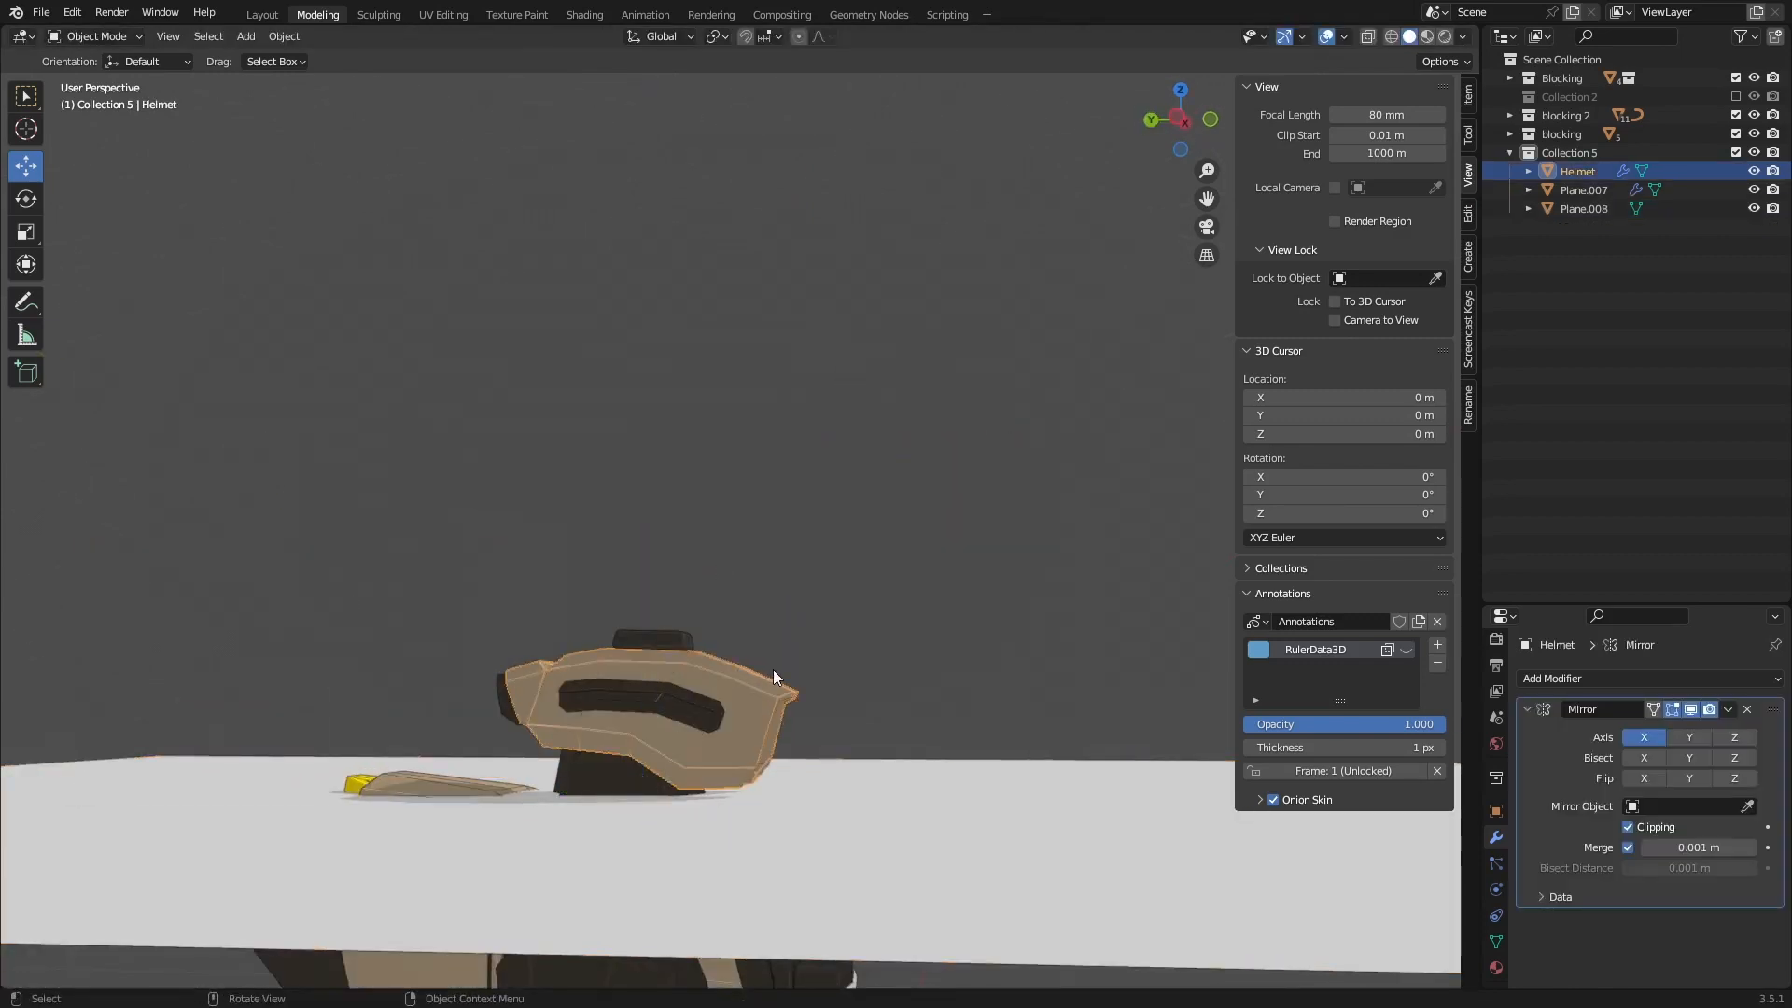
{"action": "scroll", "coordinate": [698, 793], "scroll_direction": "down", "scroll_amount": 4}
{"action": "key", "text": "Tab"}
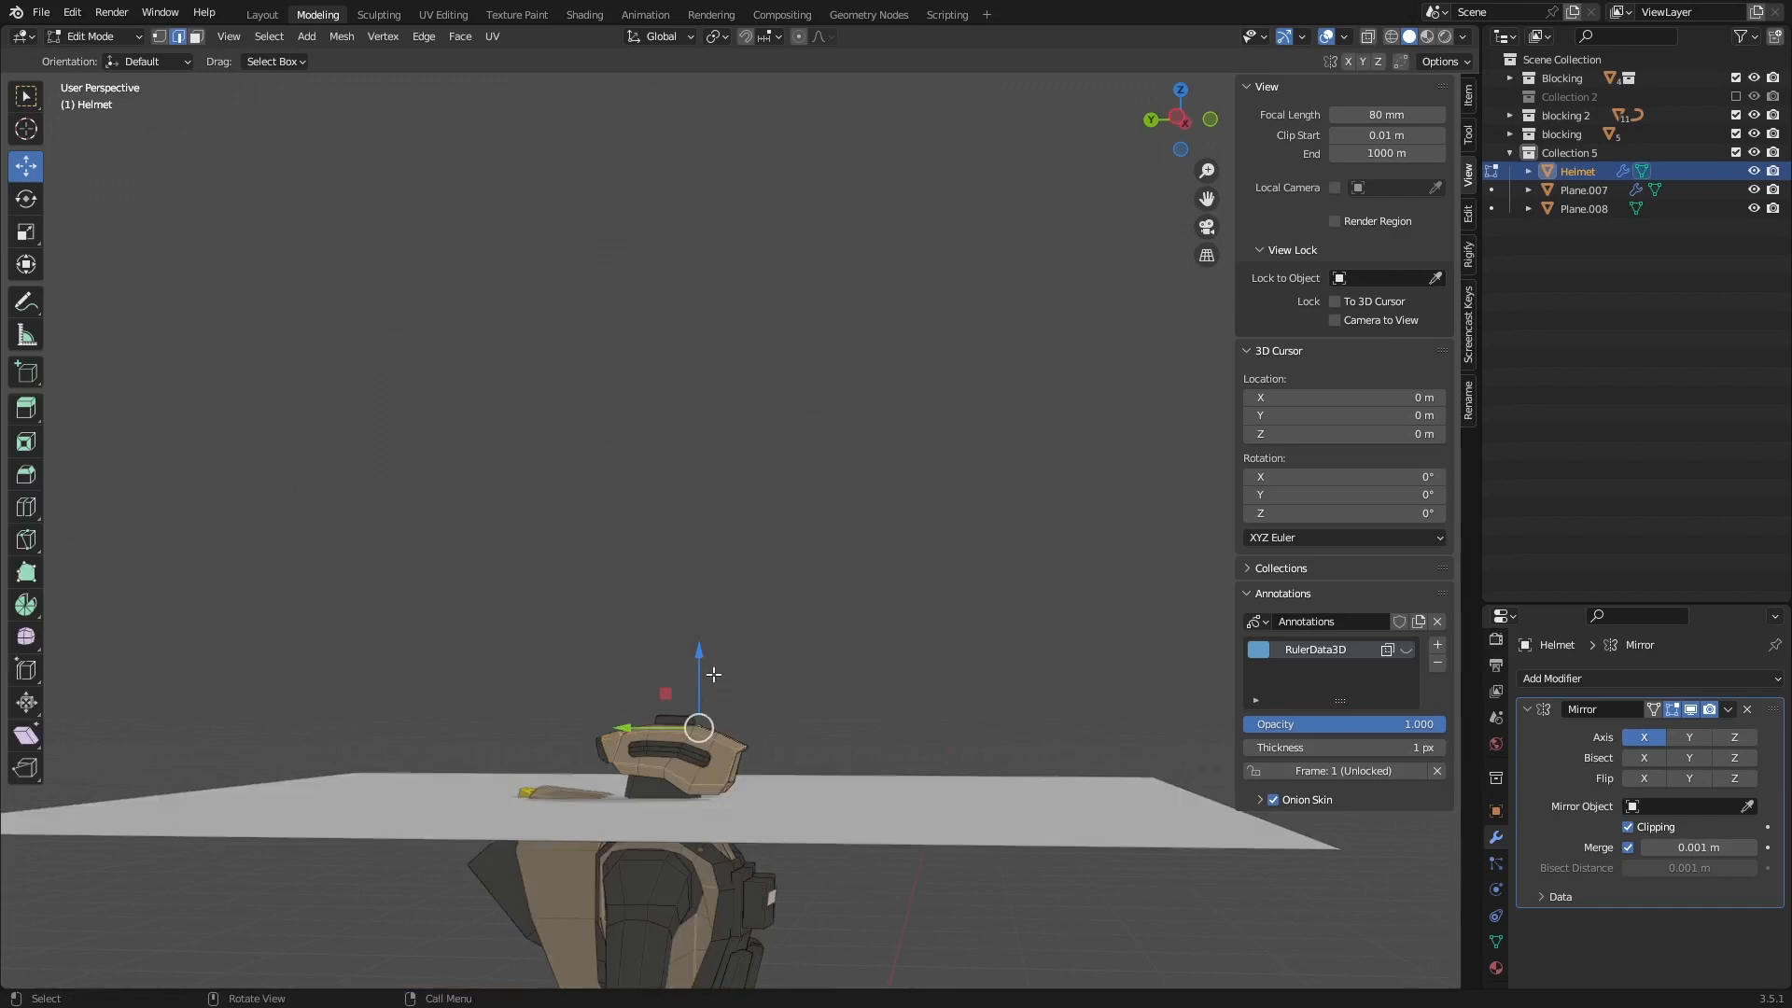
{"action": "key", "text": "Tab"}
{"action": "left_click", "coordinate": [752, 814]}
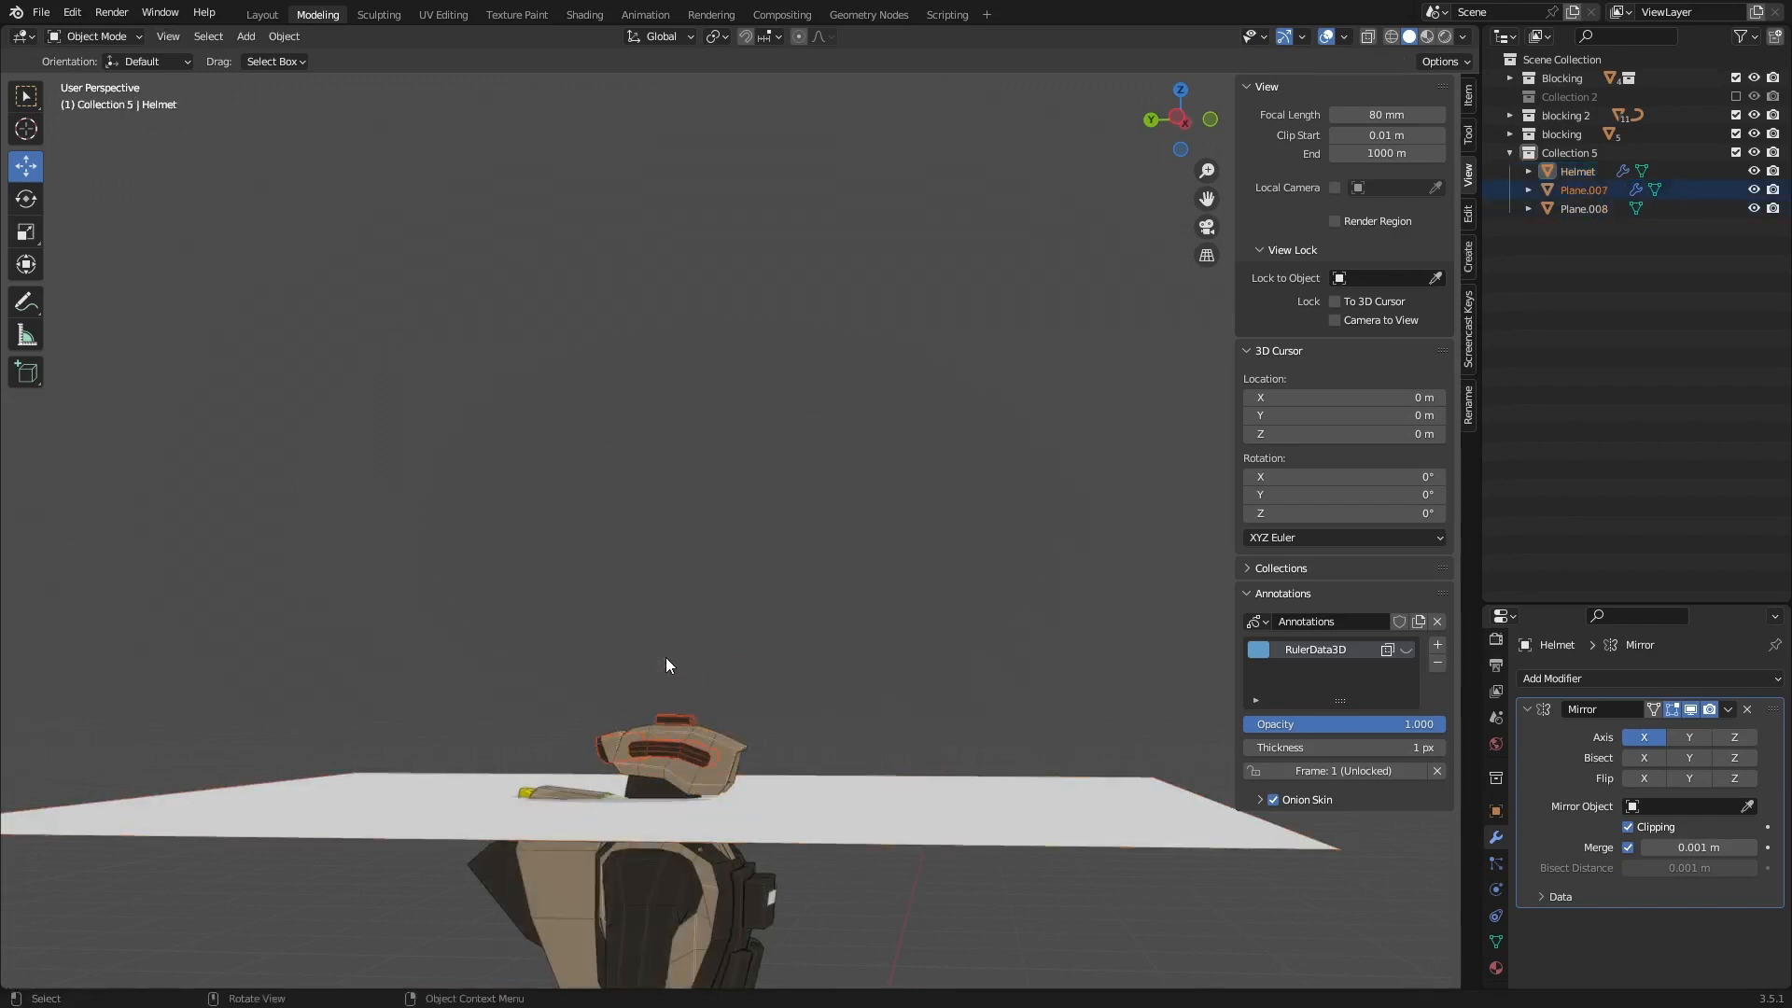
{"action": "key", "text": "Tab"}
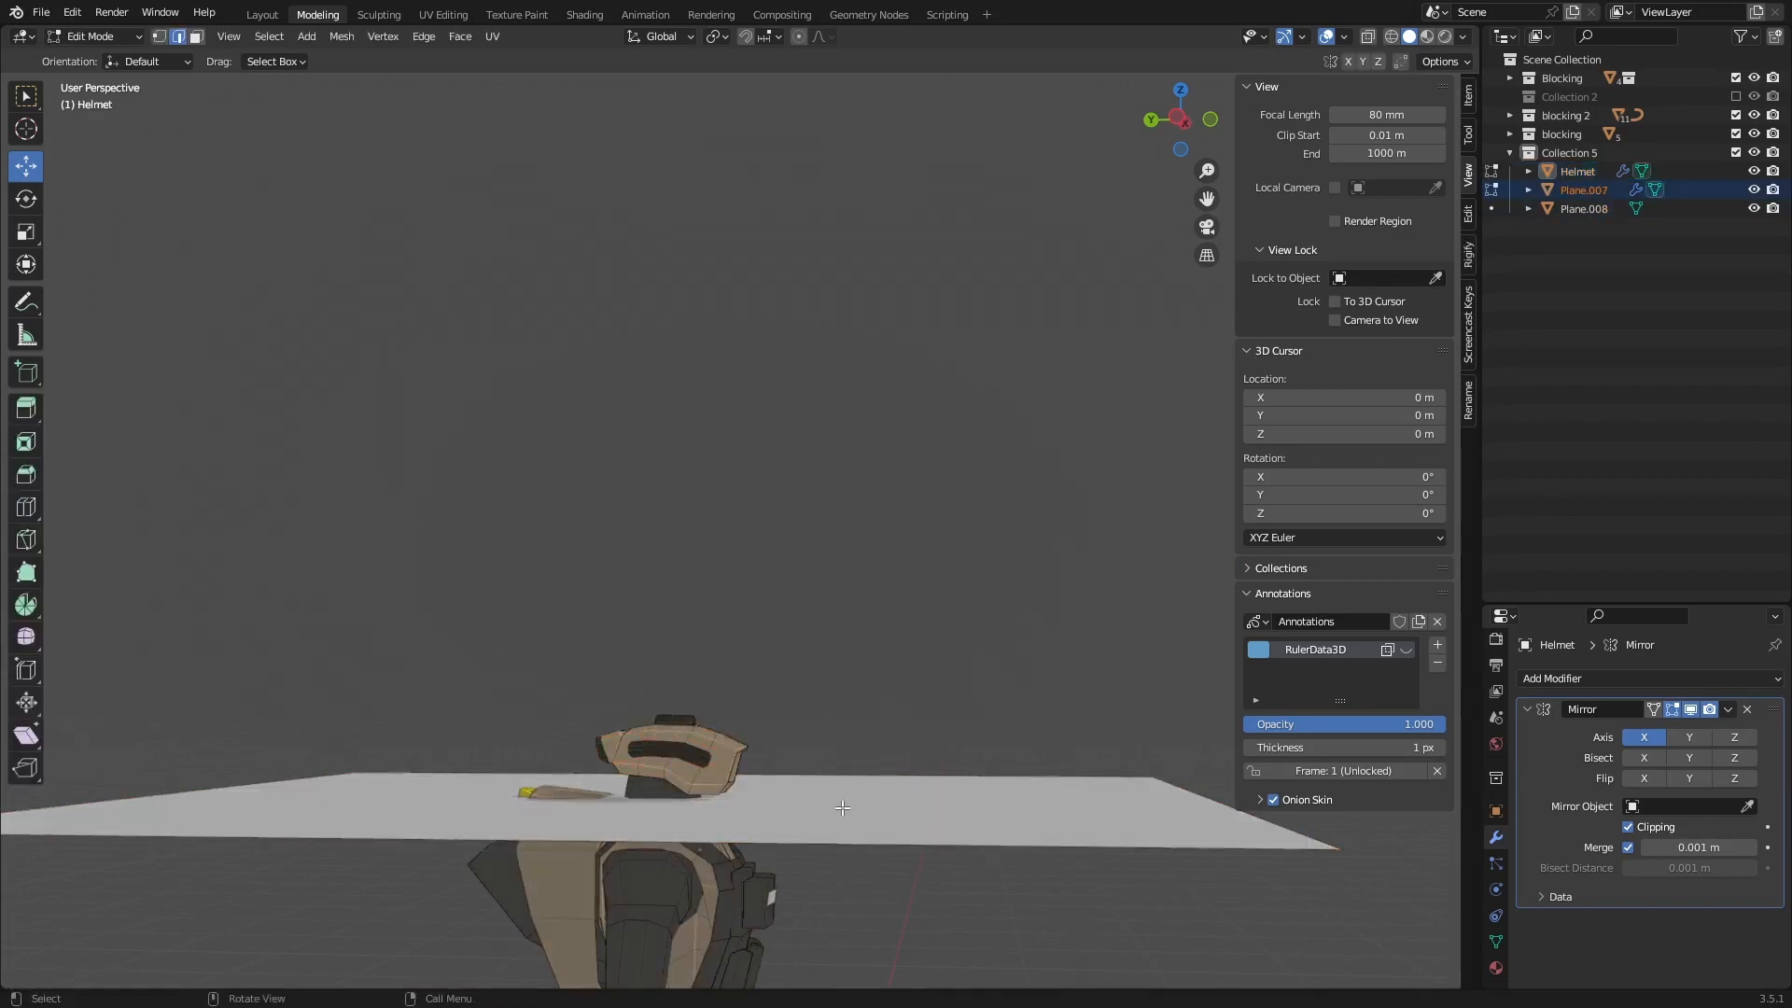
{"action": "key", "text": "Tab"}
{"action": "left_click", "coordinate": [842, 808]}
{"action": "key", "text": "g"}
{"action": "key", "text": "z"}
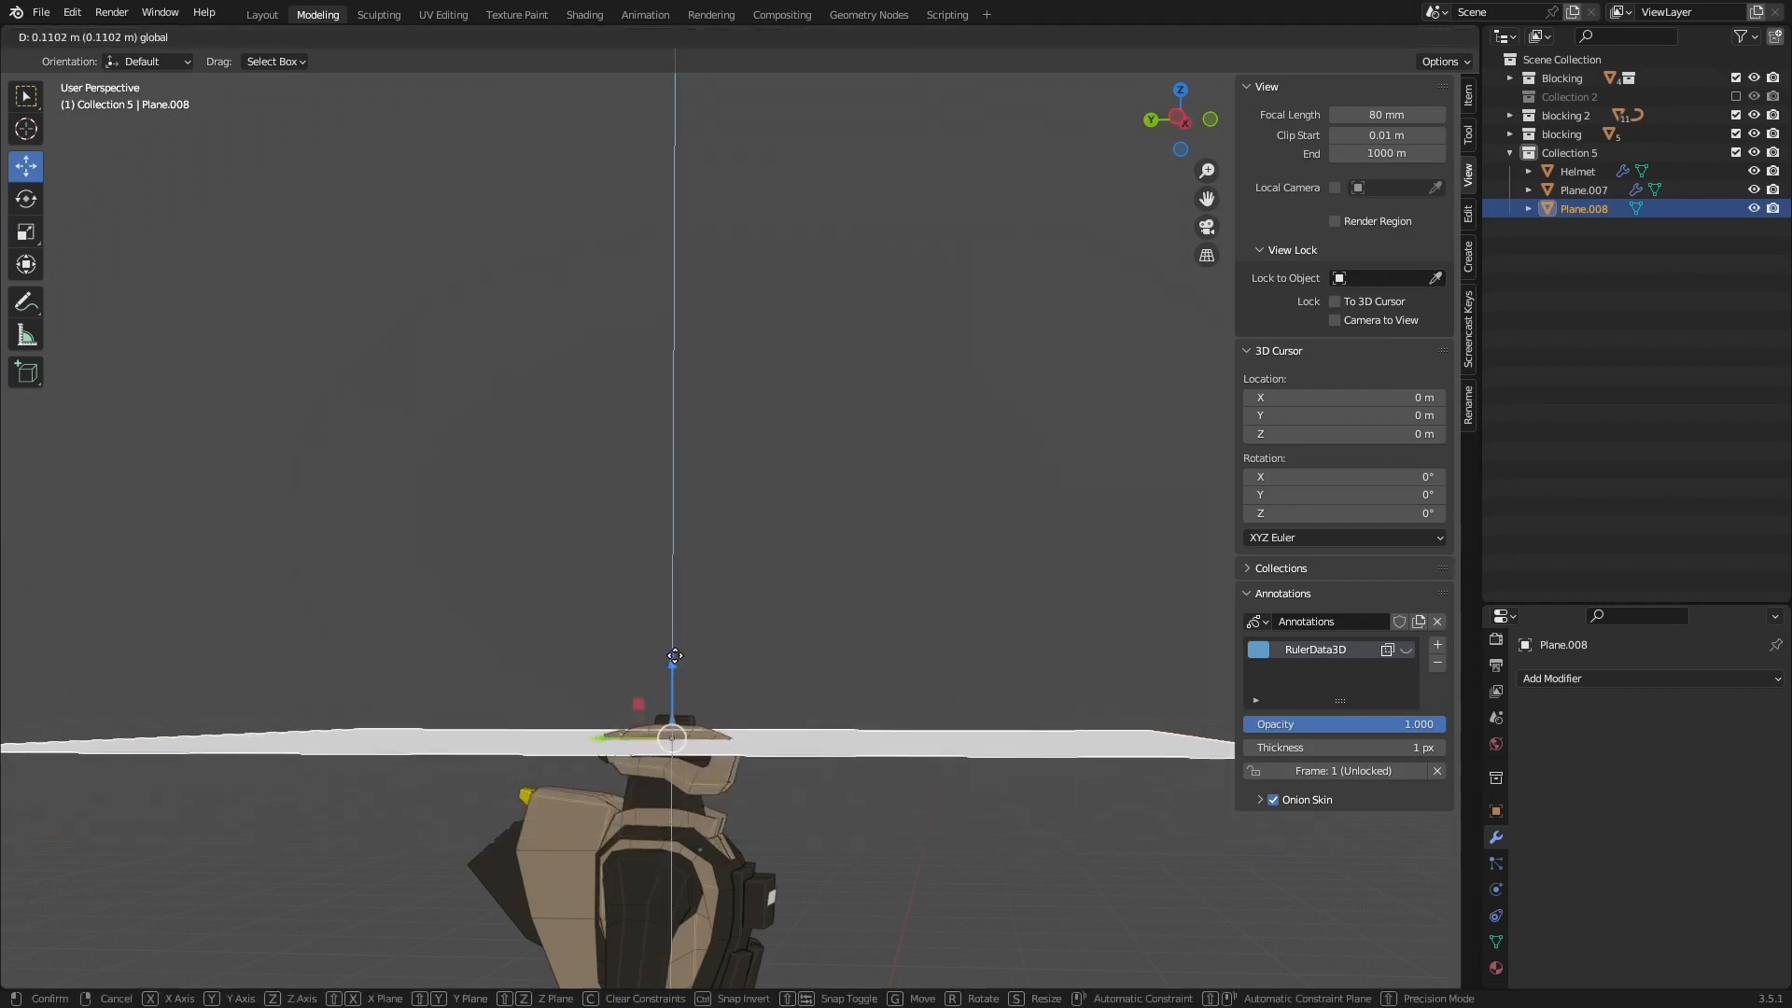
{"action": "left_click_drag", "start_coordinate": [674, 656], "coordinate": [674, 655]}
{"action": "scroll", "coordinate": [674, 657], "scroll_direction": "down", "scroll_amount": 7}
Step: Undo the new plane's object-level moves so it sits at the world origin
{"action": "key", "text": "ctrl+z"}
{"action": "key", "text": "ctrl+z"}
{"action": "key", "text": "ctrl+z"}
{"action": "key", "text": "ctrl+z"}
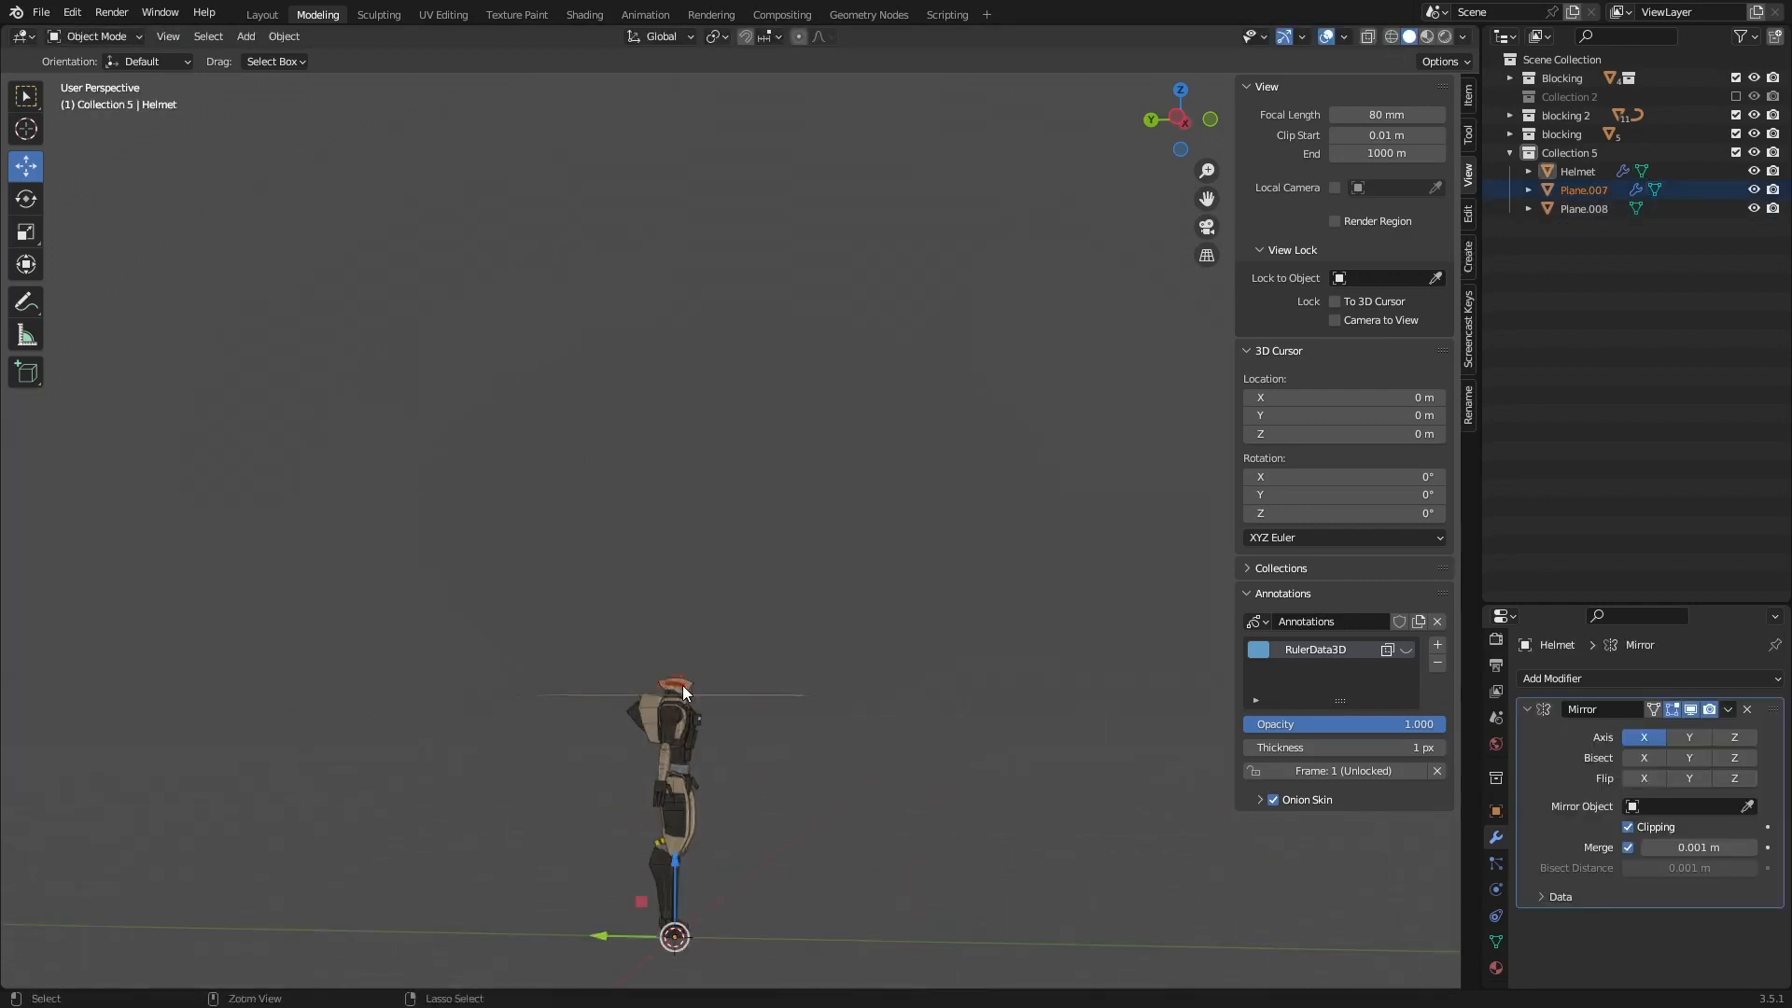
{"action": "key", "text": "ctrl+shift+z"}
{"action": "key", "text": "ctrl+shift+z"}
{"action": "key", "text": "ctrl+shift+z"}
{"action": "key", "text": "ctrl+shift+z"}
{"action": "key", "text": "ctrl+shift+z"}
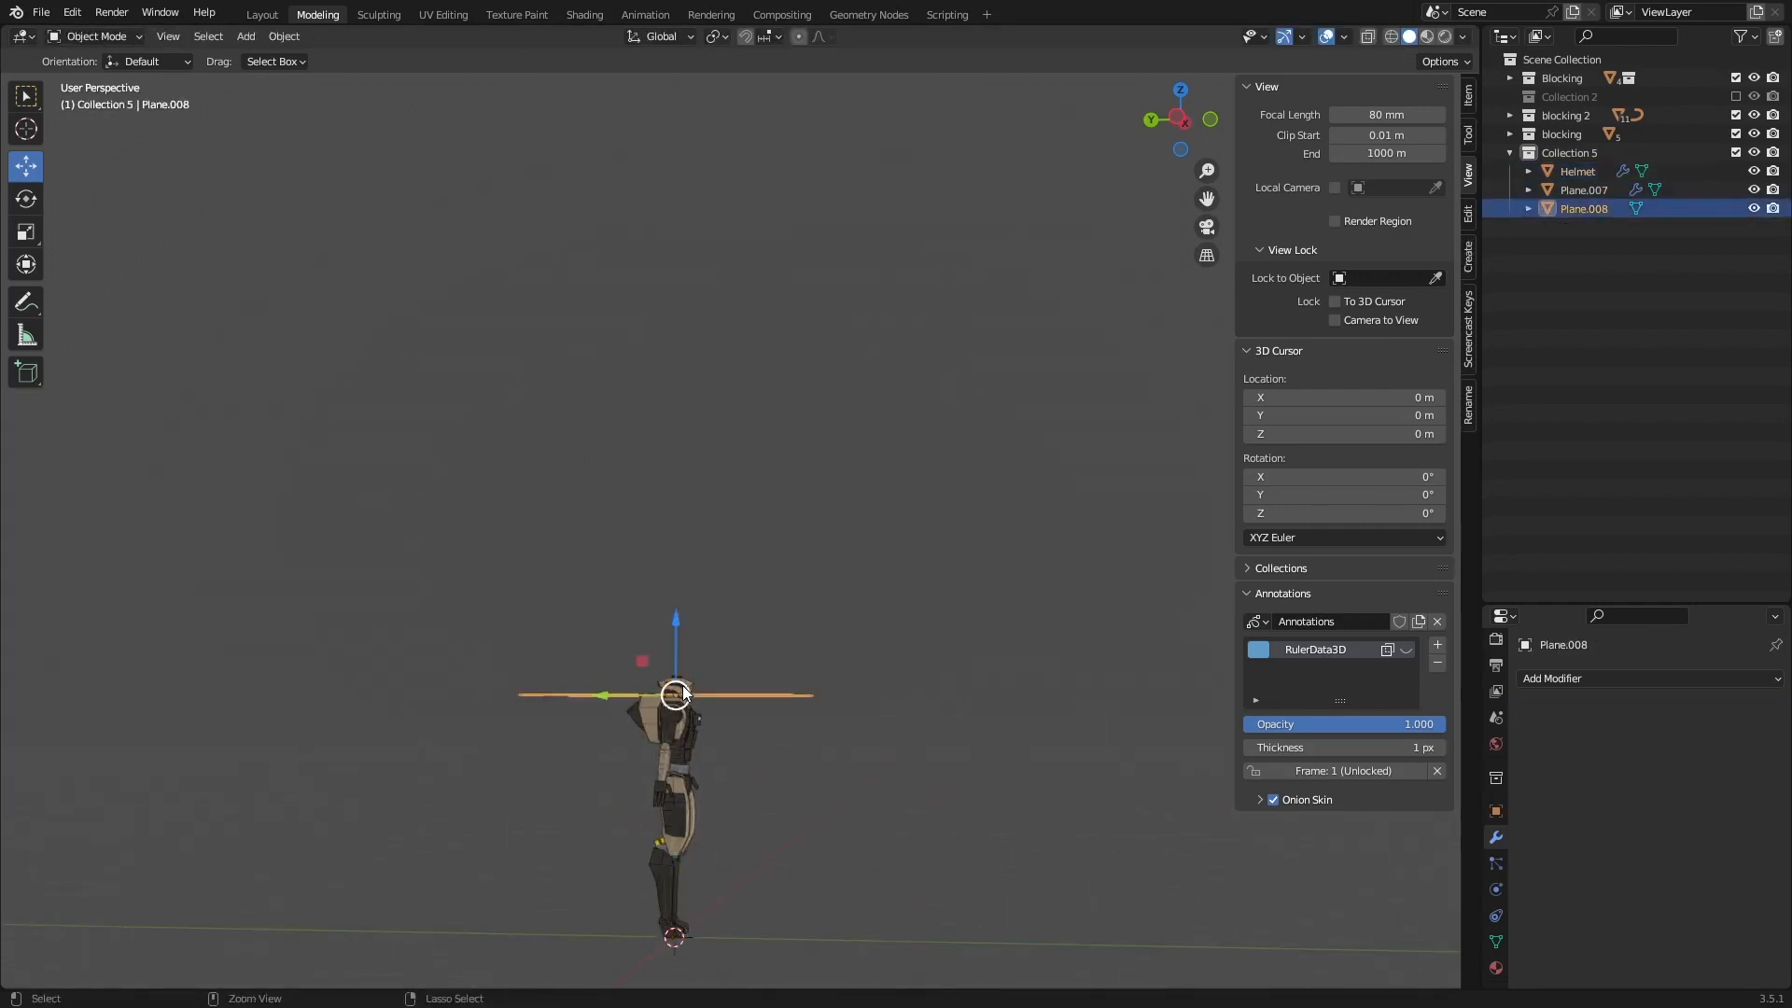
{"action": "mouse_move", "coordinate": [684, 696]}
{"action": "middle_mouse_down"}
{"action": "mouse_move", "coordinate": [692, 871]}
{"action": "mouse_move", "coordinate": [693, 709]}
{"action": "mouse_move", "coordinate": [653, 702]}
{"action": "middle_mouse_up"}
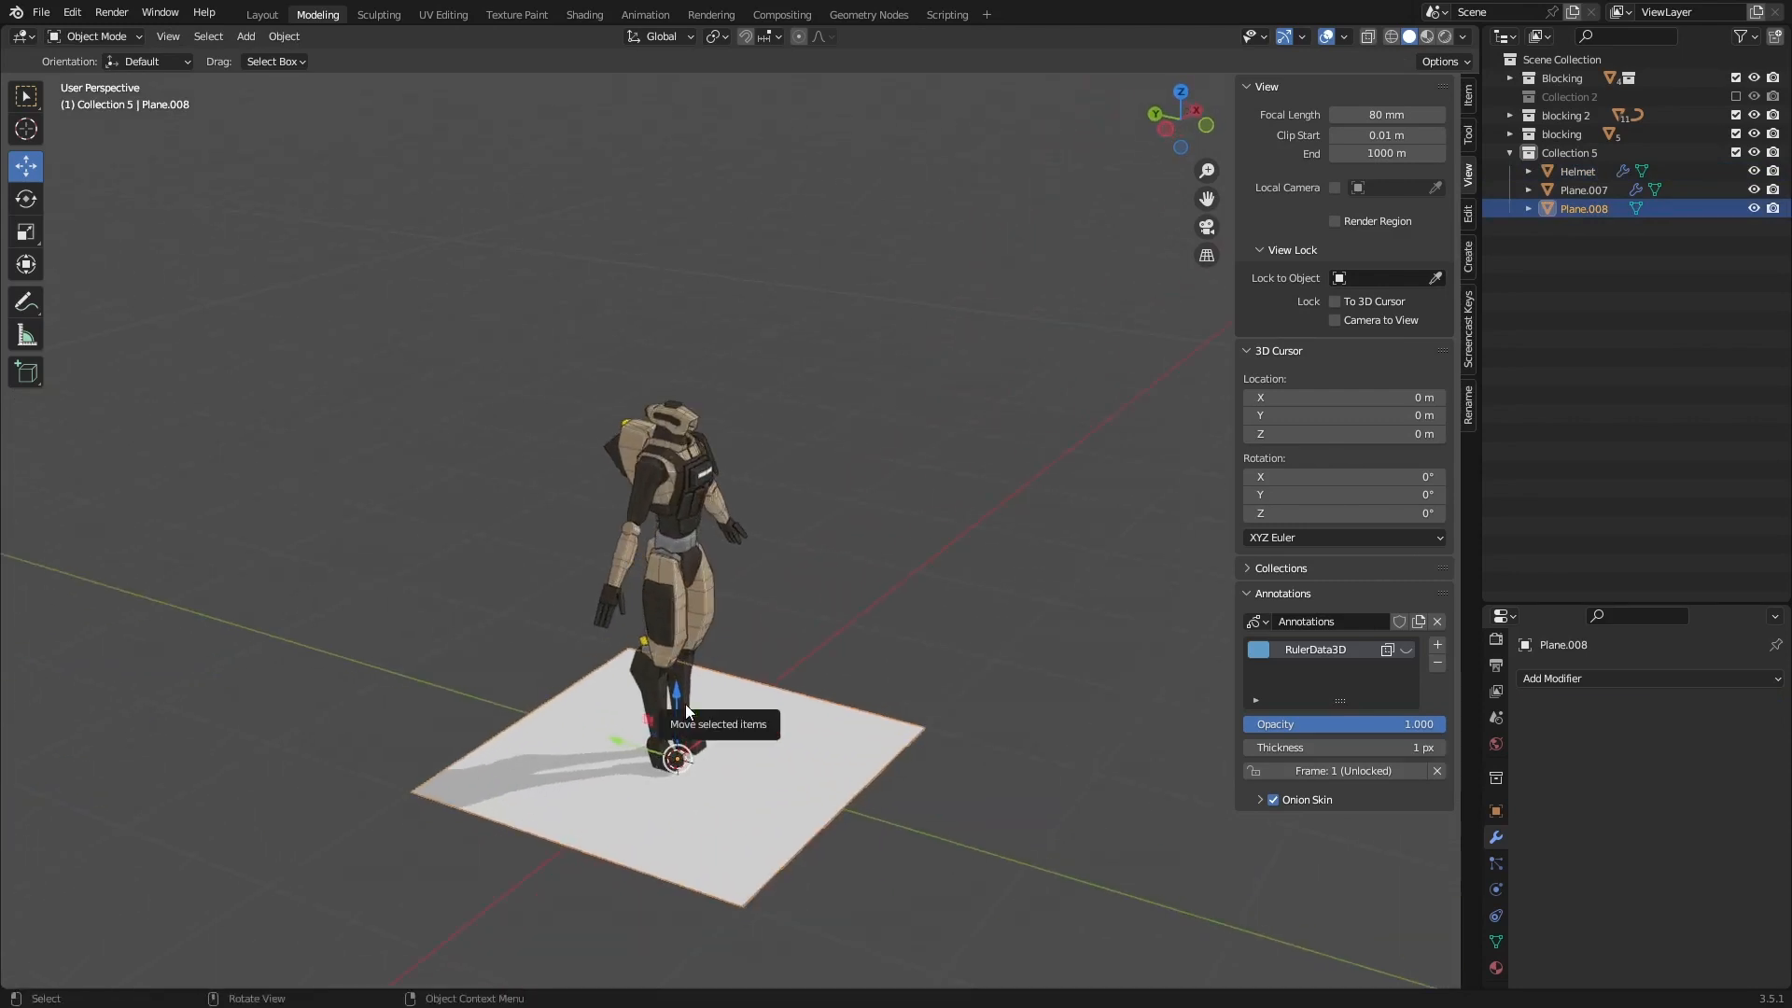
Step: In Edit Mode, raise the plane's geometry about 1.983 m and shift it about -0.073 m along Y to the helmet
{"action": "key", "text": "Tab"}
{"action": "left_click_drag", "start_coordinate": [678, 705], "coordinate": [690, 348]}
{"action": "middle_click_drag", "start_coordinate": [691, 348], "coordinate": [644, 411]}
{"action": "scroll", "coordinate": [624, 431], "scroll_direction": "up", "scroll_amount": 3}
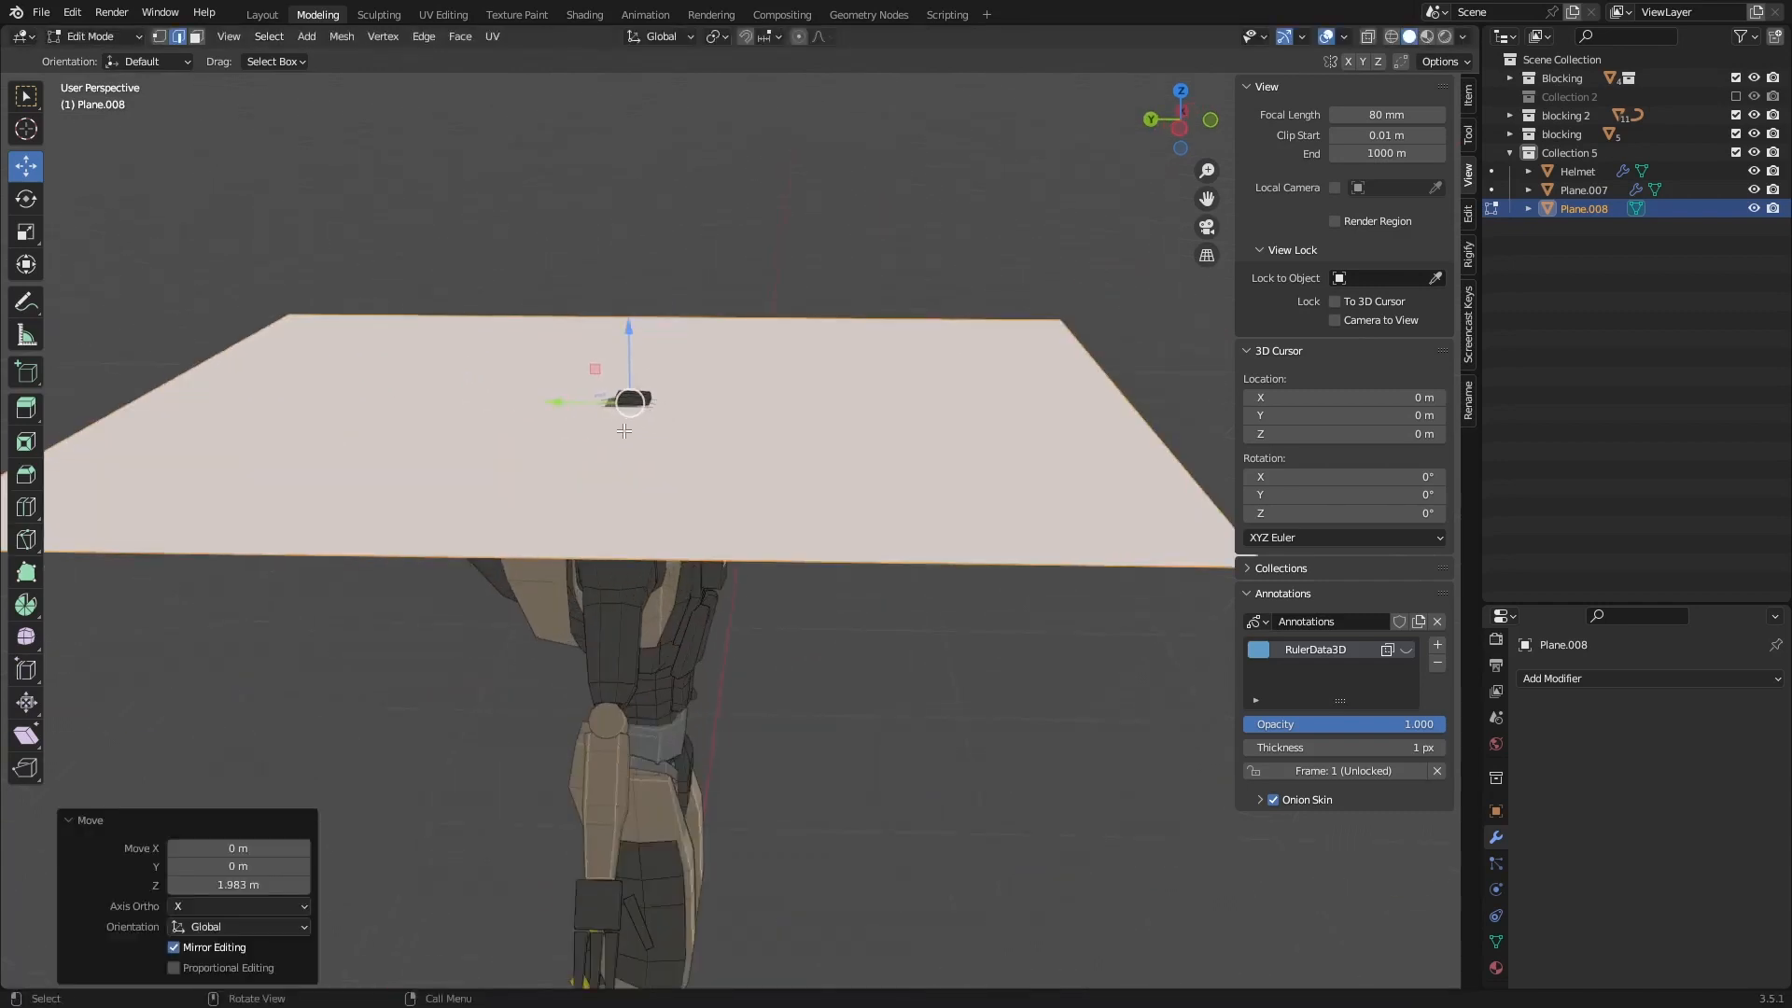
{"action": "left_click_drag", "start_coordinate": [559, 402], "coordinate": [588, 407]}
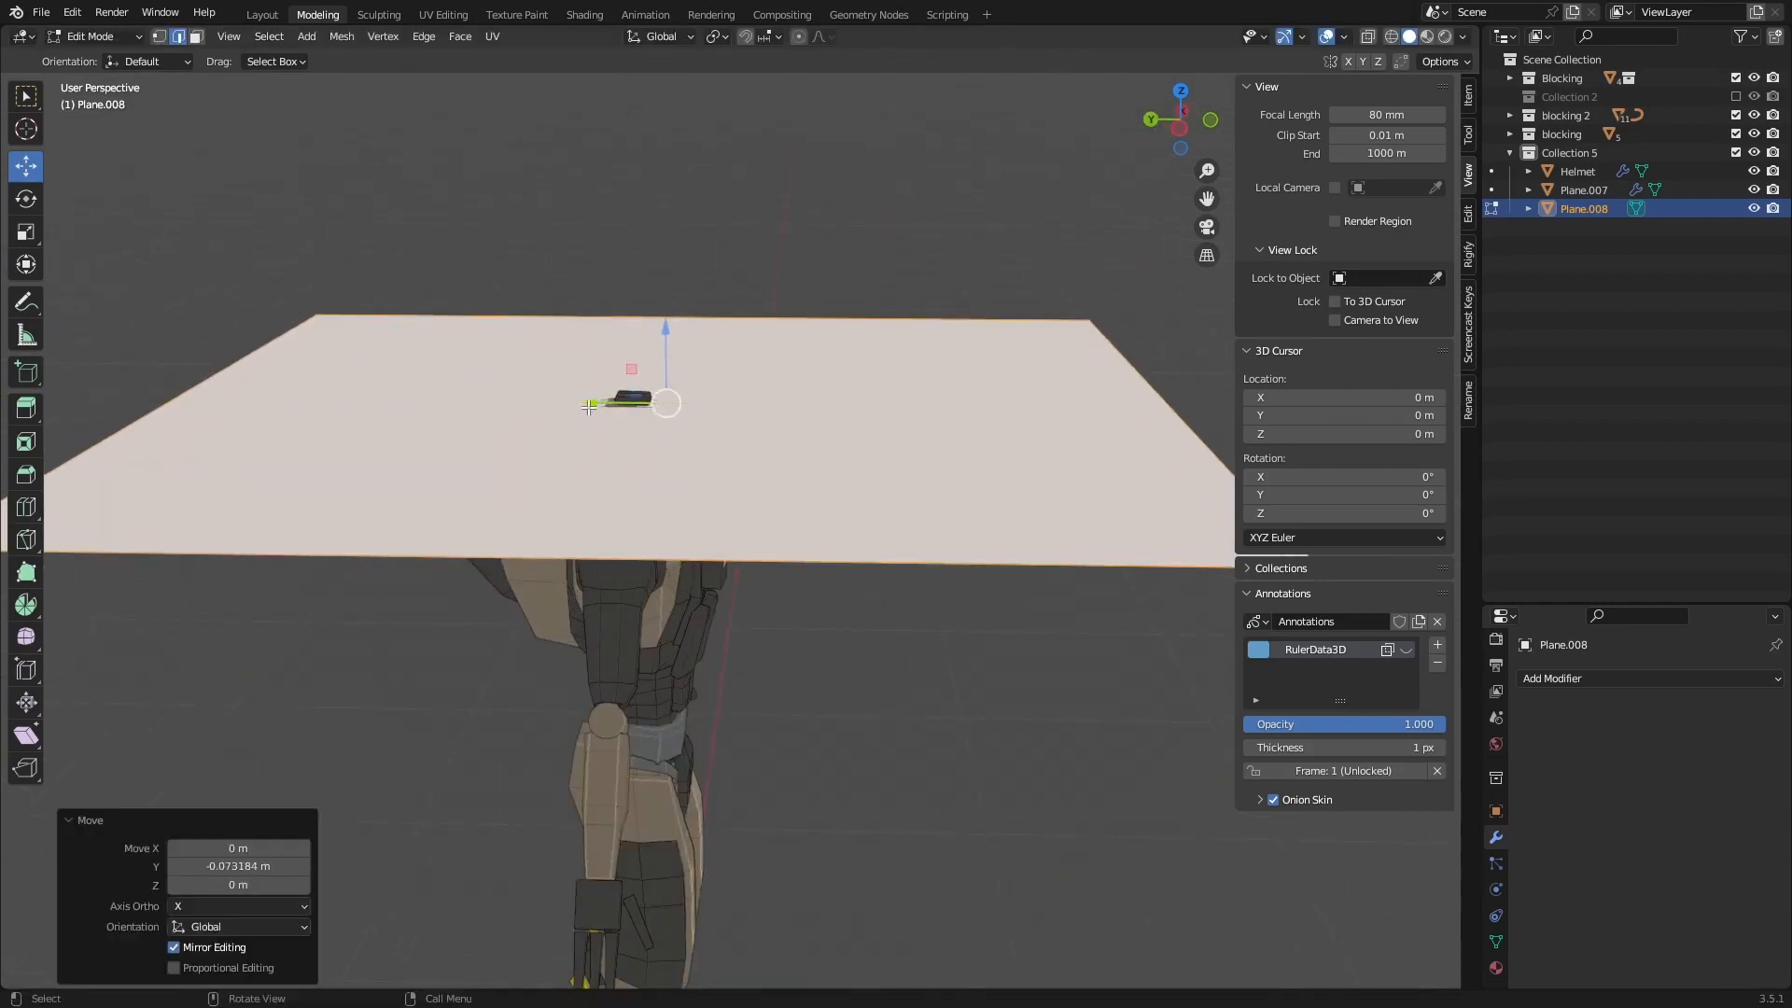
Step: From the side, rotate the plane 18.9° to follow the brow's slope and move it onto the helmet's upper front
{"action": "left_click", "coordinate": [1179, 128]}
{"action": "key", "text": "r"}
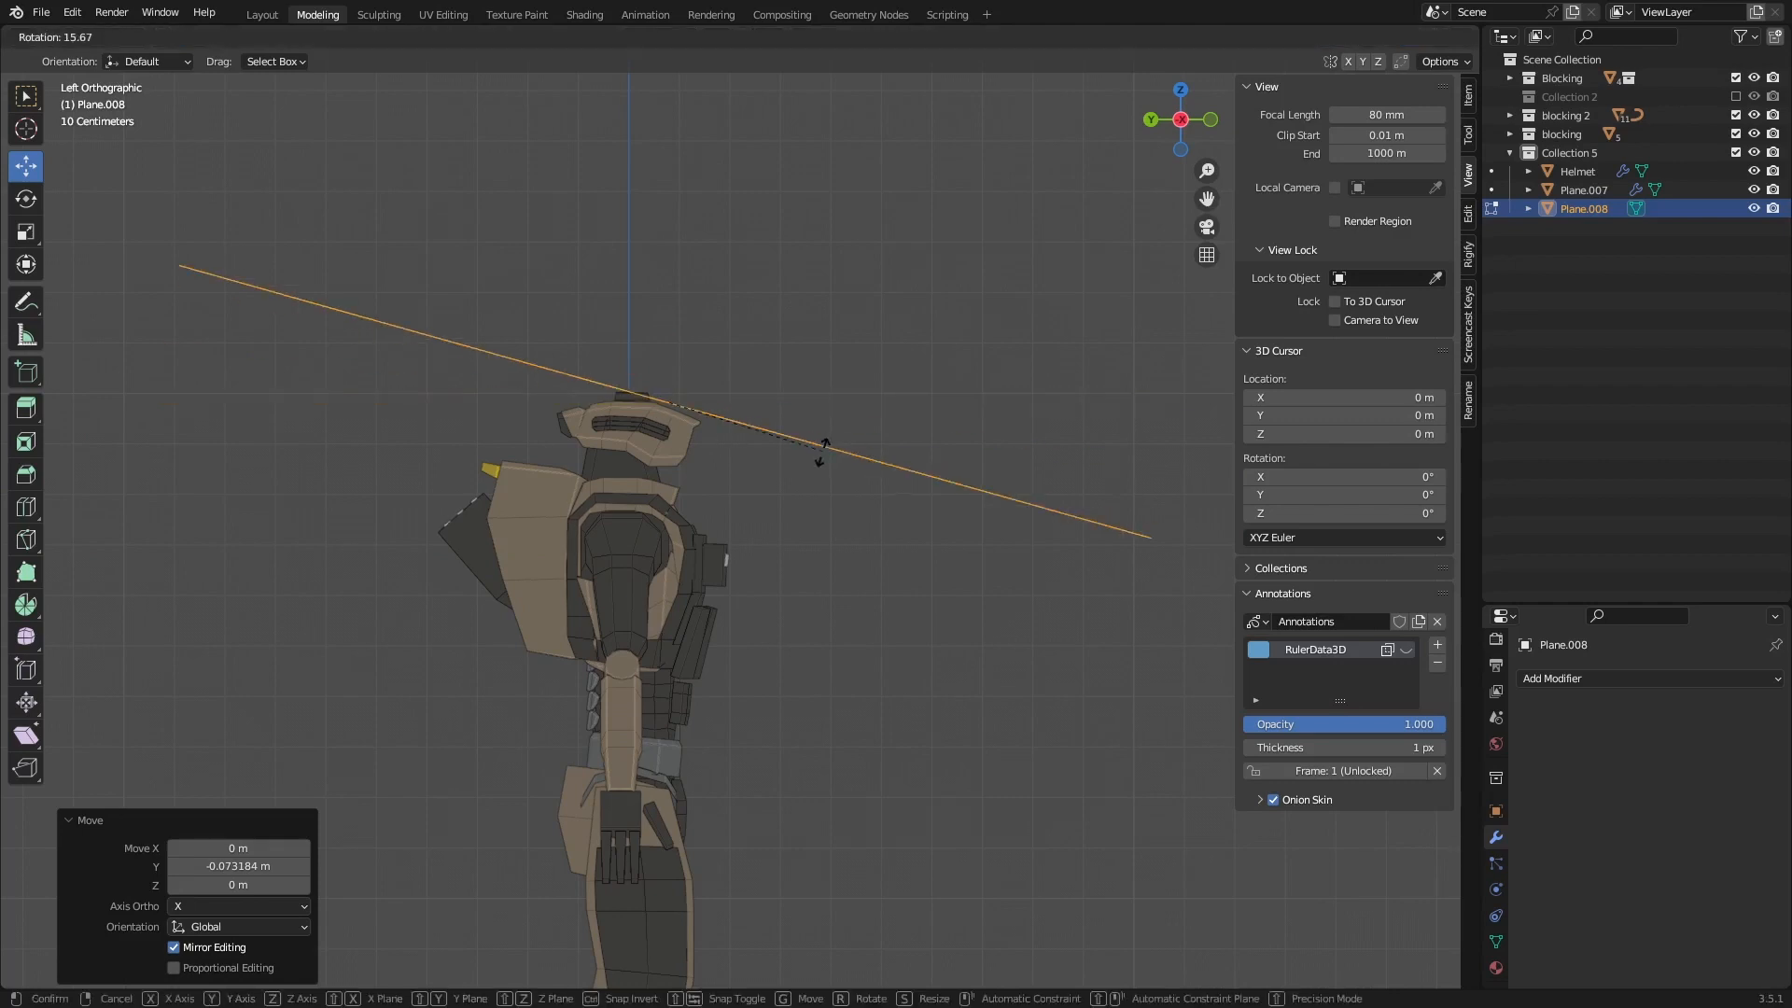
{"action": "left_click", "coordinate": [819, 461]}
{"action": "left_click_drag", "start_coordinate": [591, 404], "coordinate": [605, 404]}
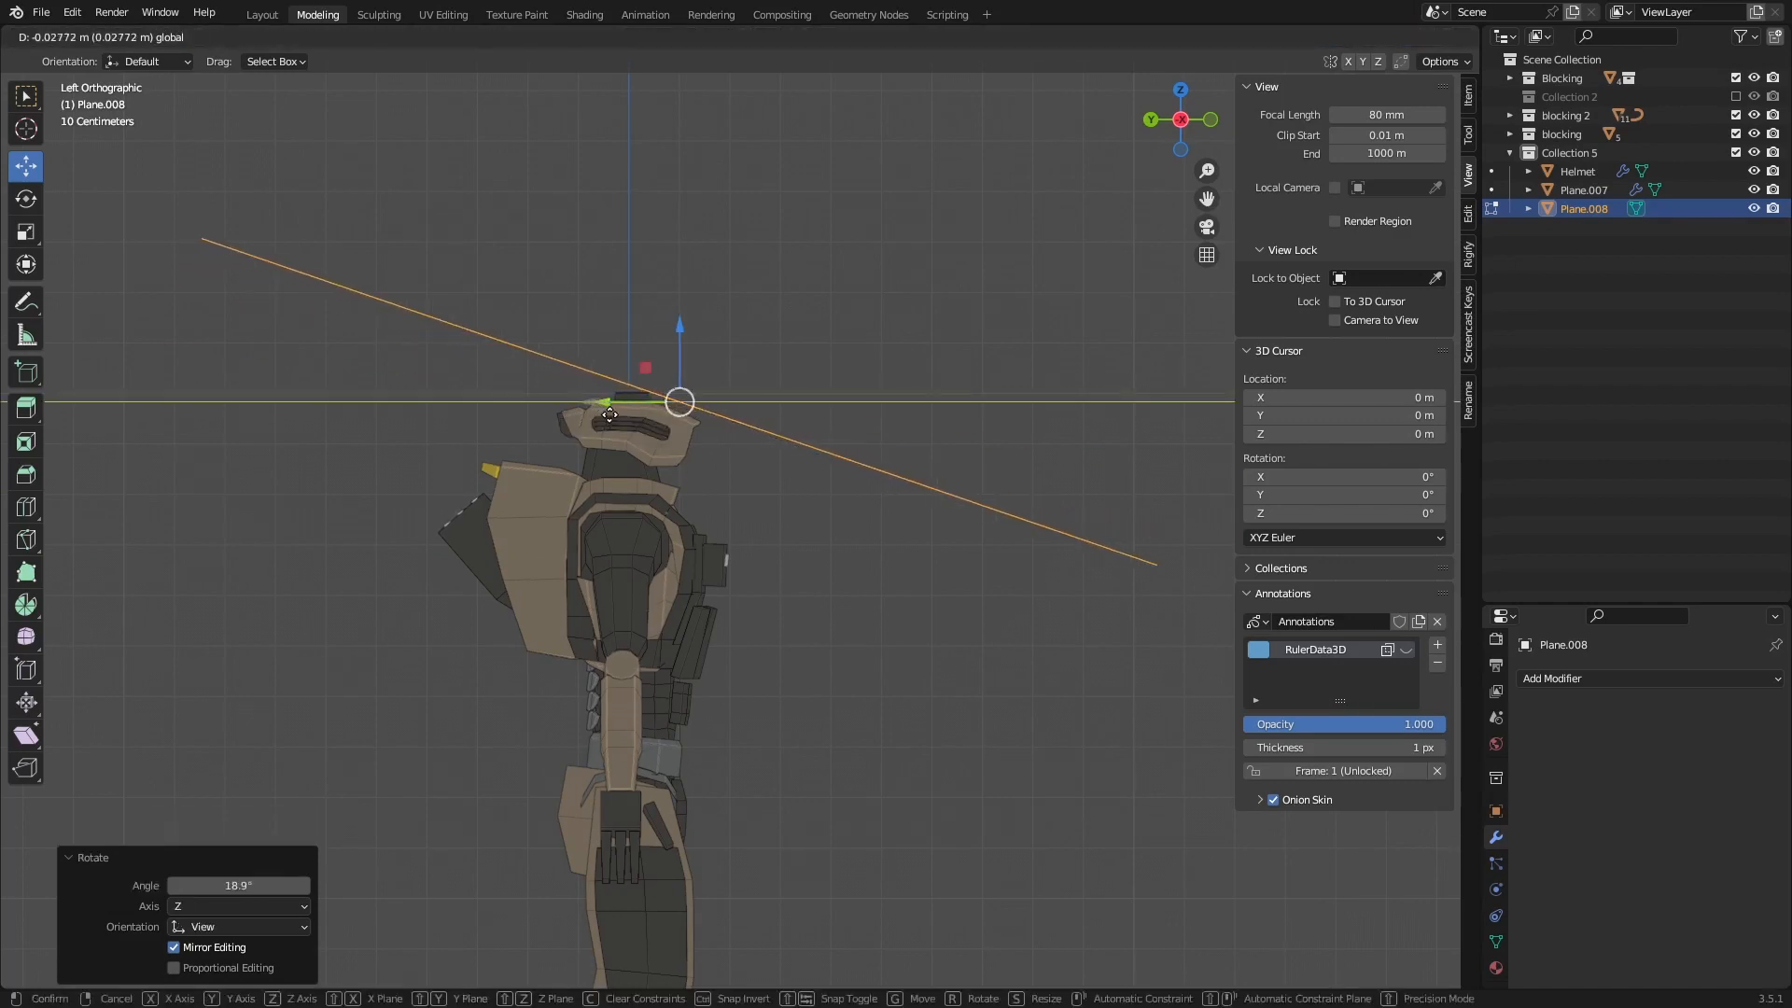
{"action": "left_click_drag", "start_coordinate": [683, 326], "coordinate": [684, 334]}
Step: Scale the plane down to a small patch that fits on the front of the helmet's brow
{"action": "key", "text": "s"}
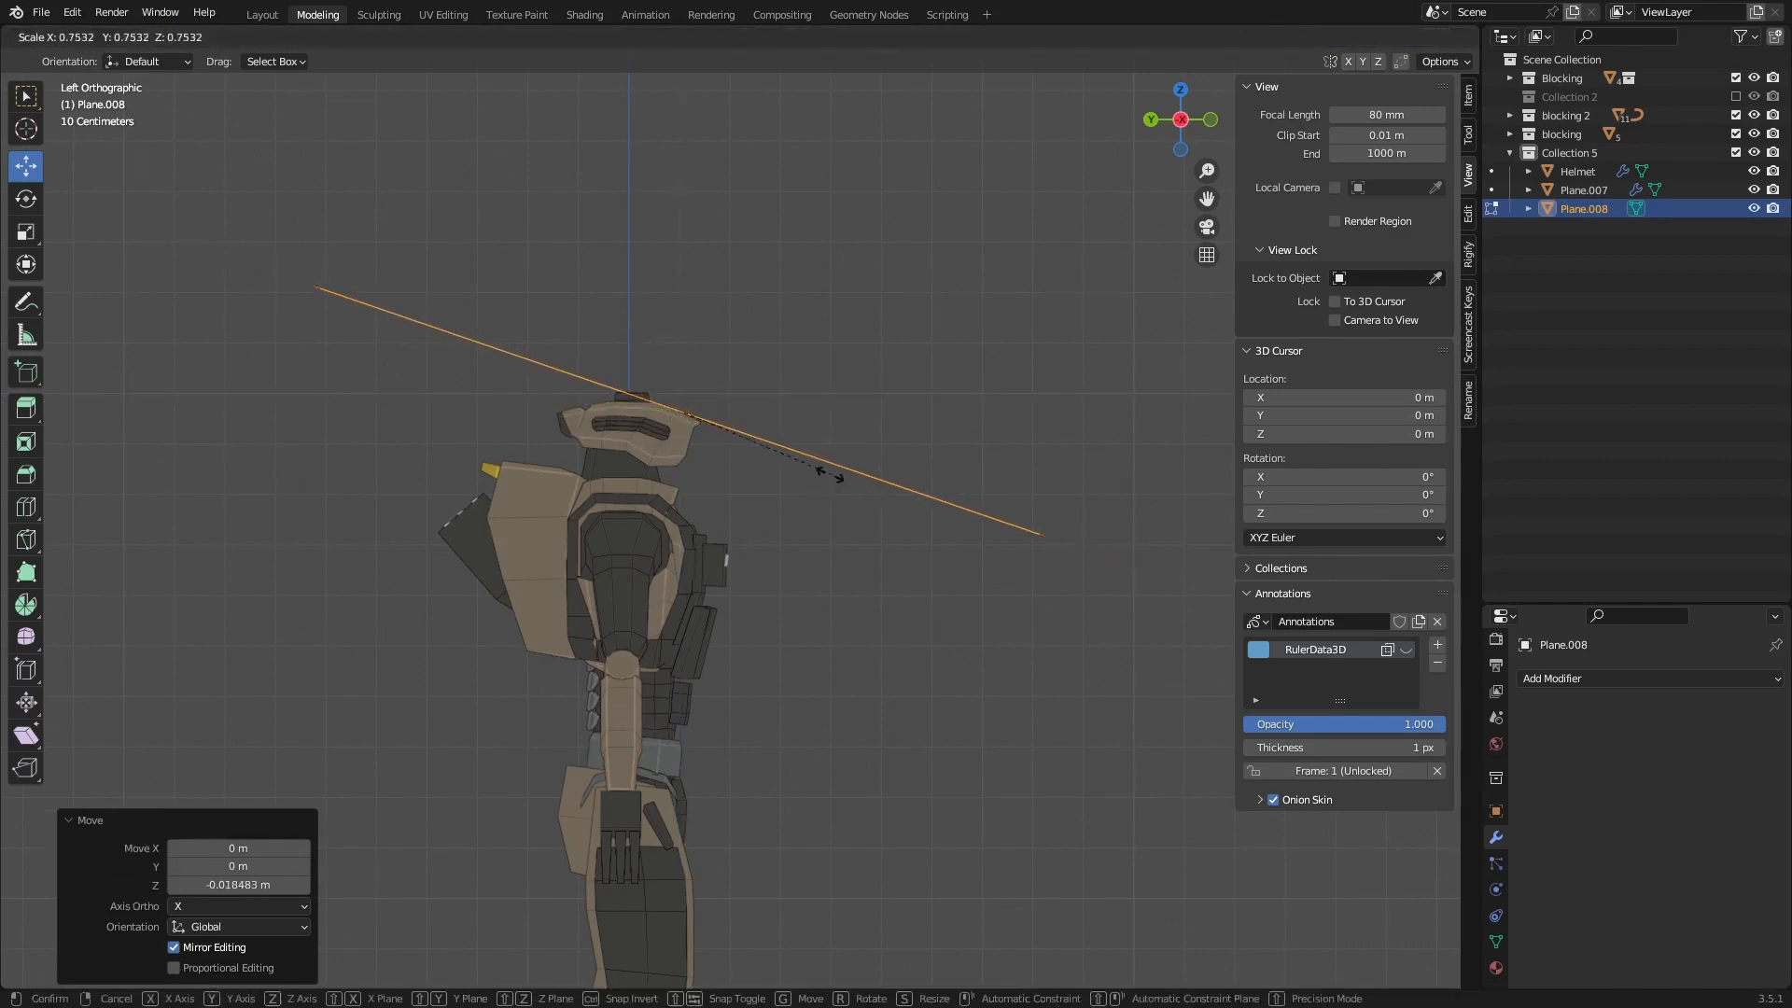
{"action": "left_click", "coordinate": [701, 421]}
{"action": "key", "text": "s"}
{"action": "left_click", "coordinate": [769, 444]}
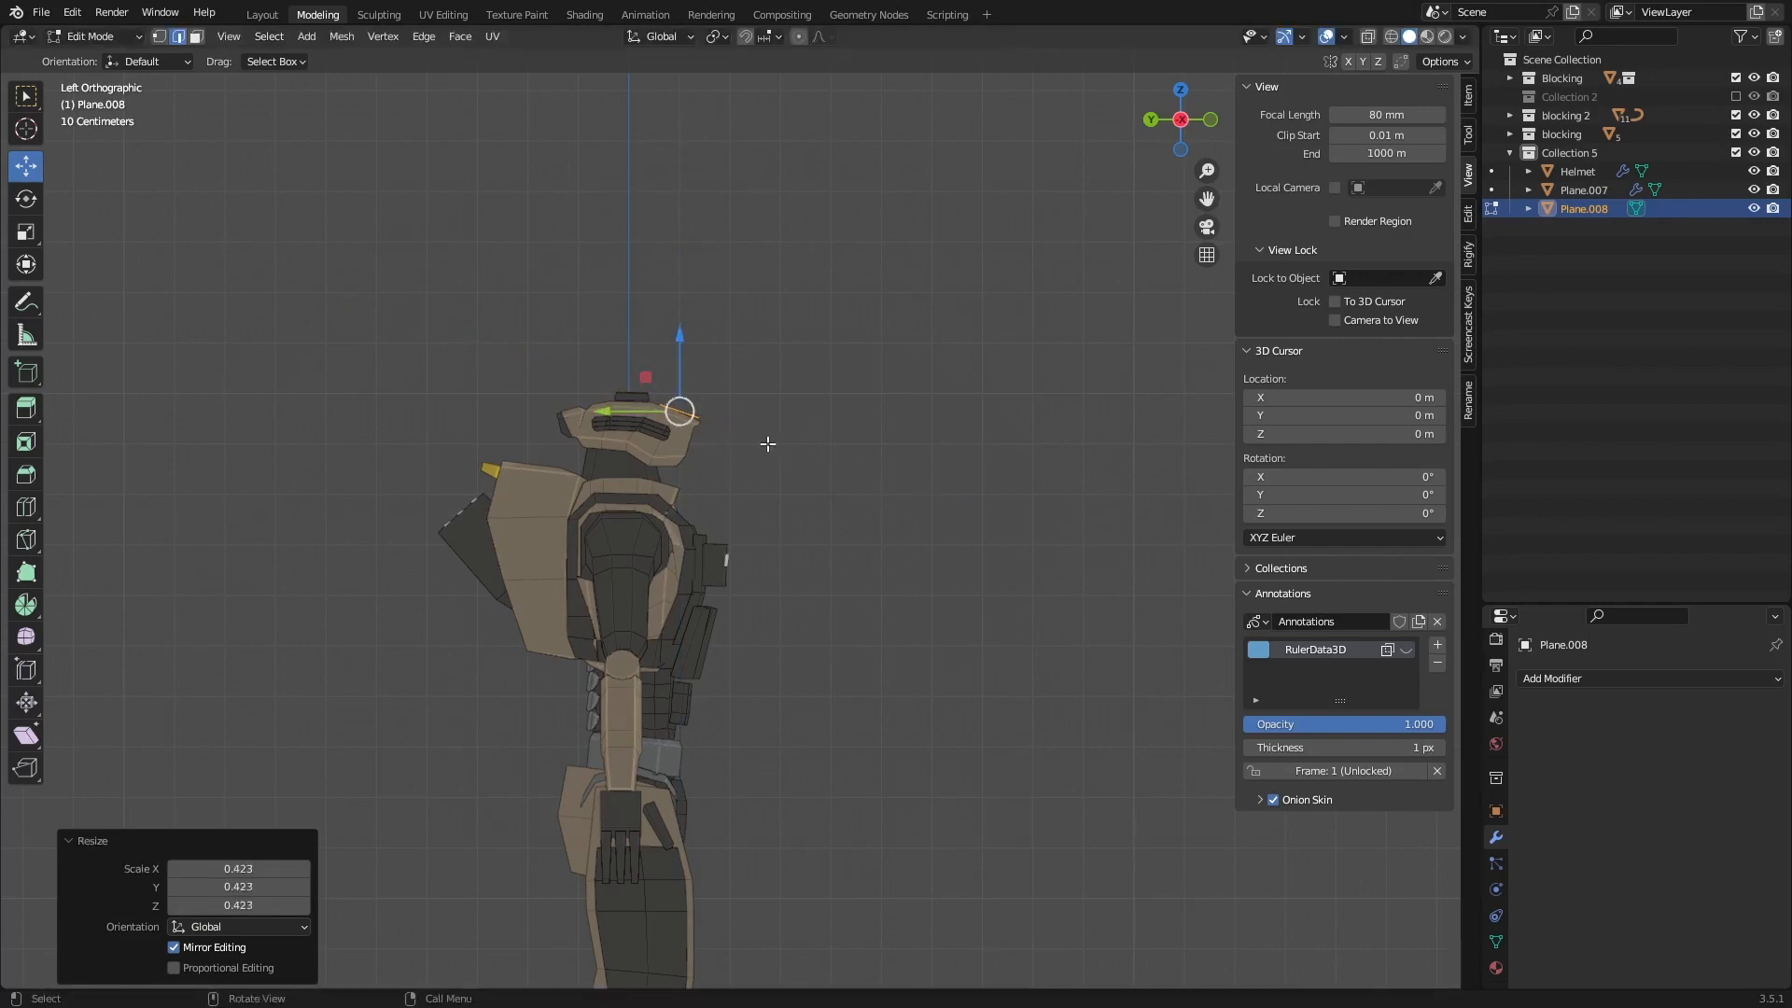
{"action": "middle_click_drag", "start_coordinate": [768, 443], "coordinate": [588, 436]}
{"action": "scroll", "coordinate": [607, 425], "scroll_direction": "up", "scroll_amount": 5}
{"action": "key", "text": "s"}
{"action": "left_click", "coordinate": [926, 446]}
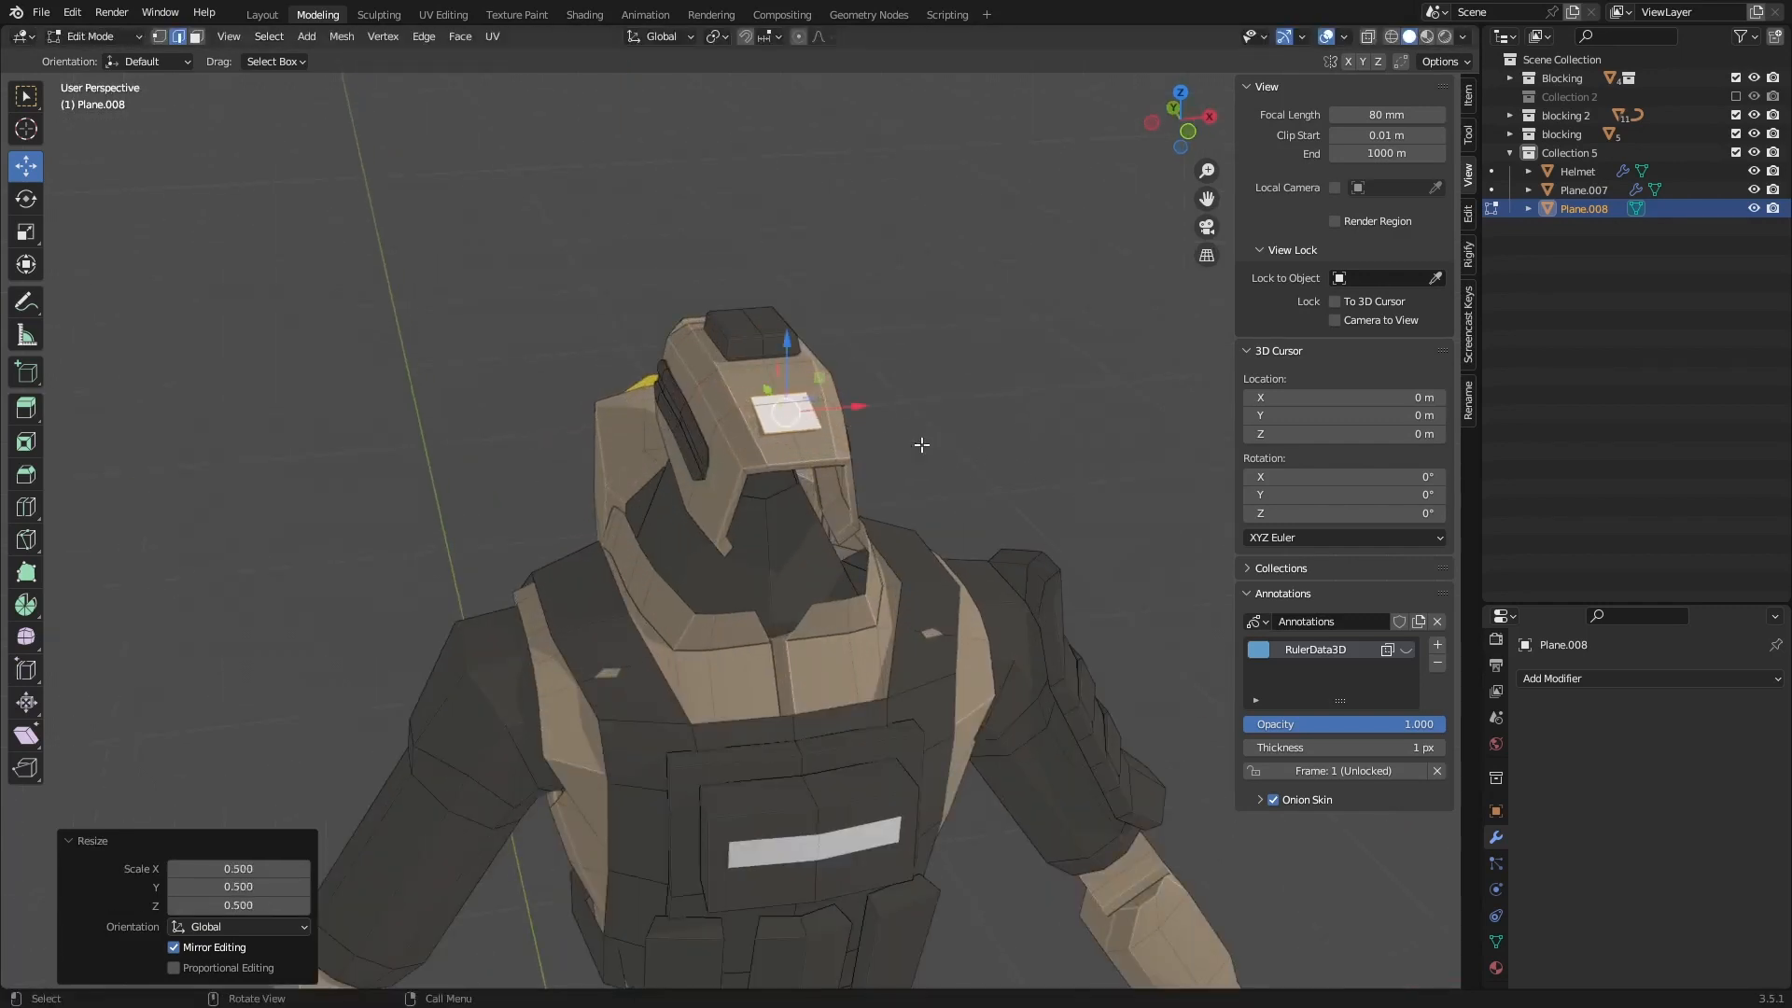
{"action": "scroll", "coordinate": [795, 418], "scroll_direction": "up", "scroll_amount": 3}
{"action": "key", "text": "s"}
{"action": "left_click", "coordinate": [928, 428]}
Step: Rotate the patch about 5.08° in side view and move it about -0.011 m in Y and -0.006 m in Z
{"action": "middle_click_drag", "start_coordinate": [928, 428], "coordinate": [967, 421]}
{"action": "left_click", "coordinate": [1180, 132]}
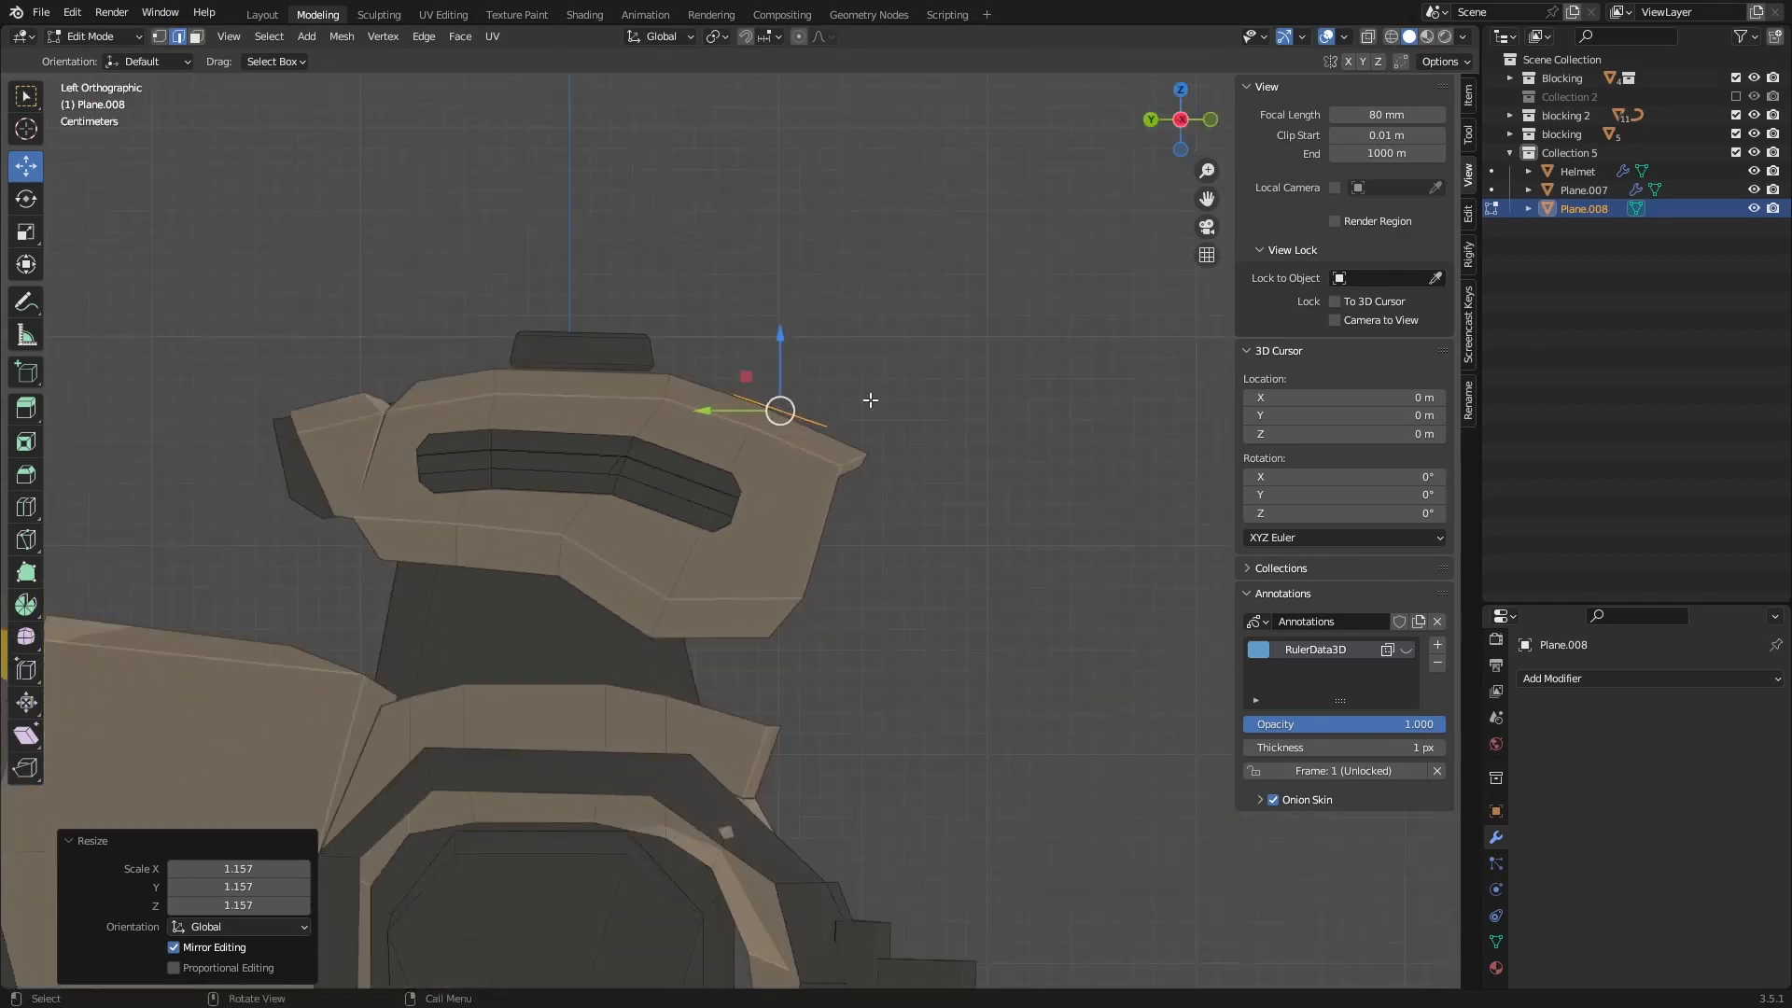
{"action": "key", "text": "r"}
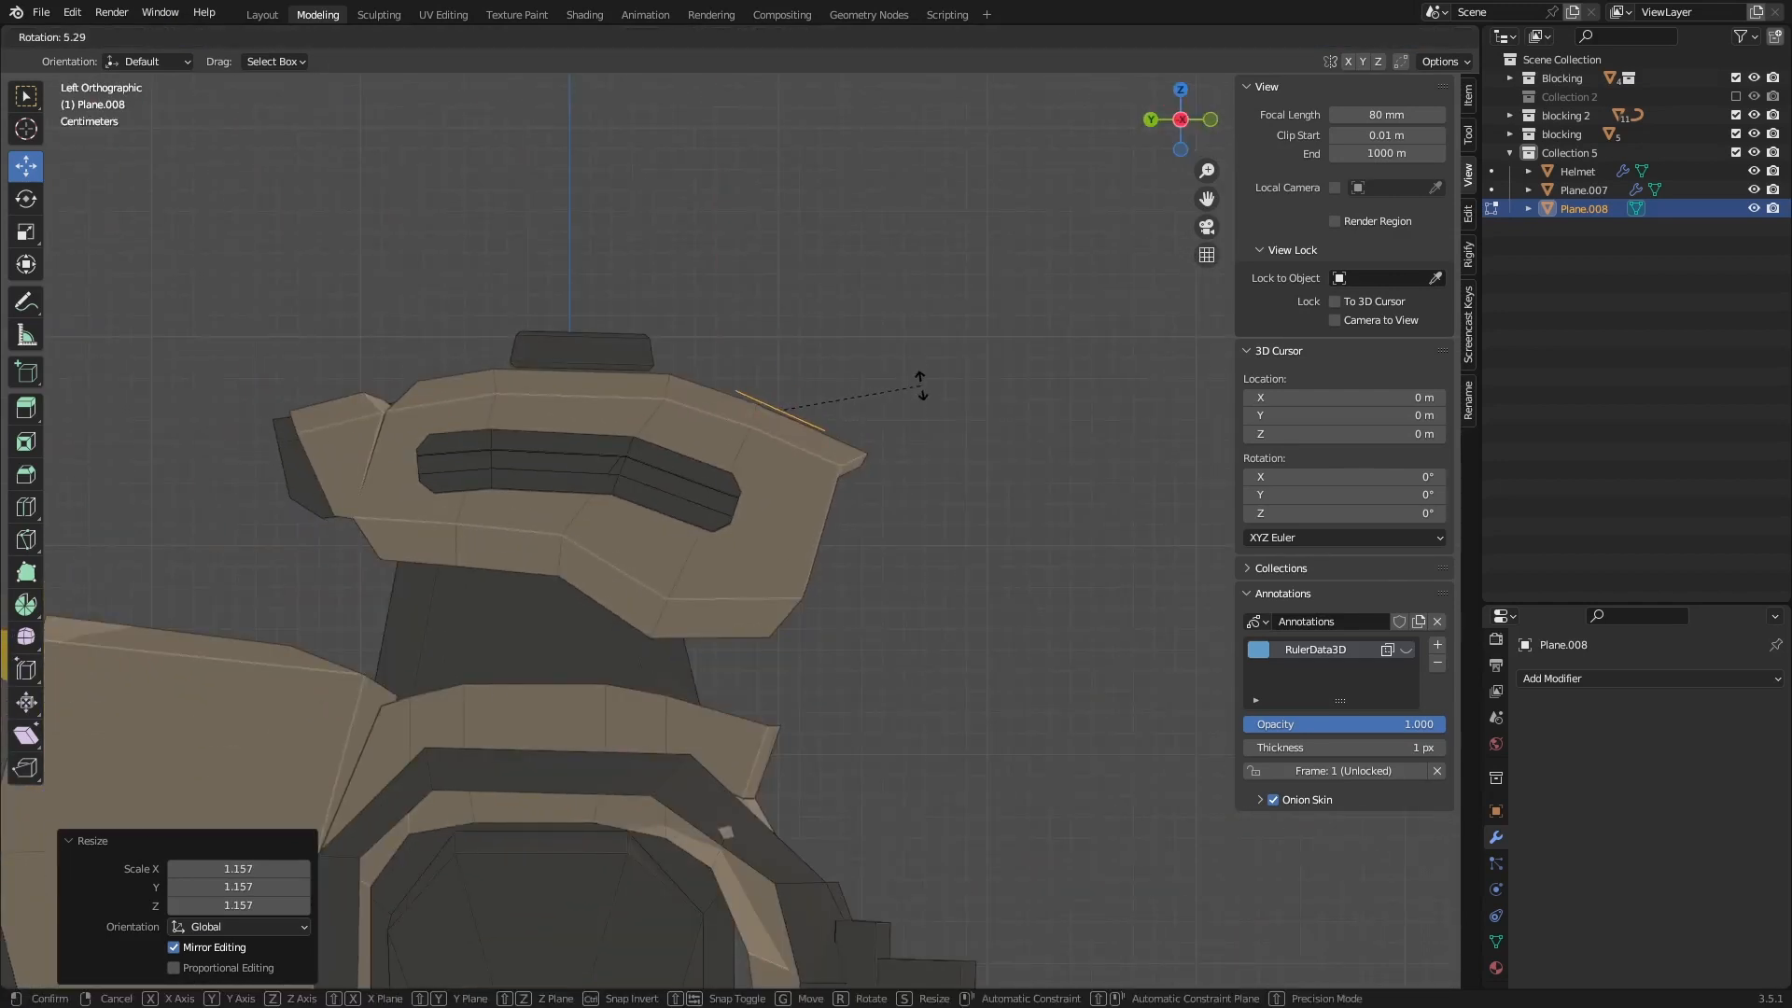
{"action": "left_click", "coordinate": [913, 385]}
{"action": "scroll", "coordinate": [798, 437], "scroll_direction": "up", "scroll_amount": 5}
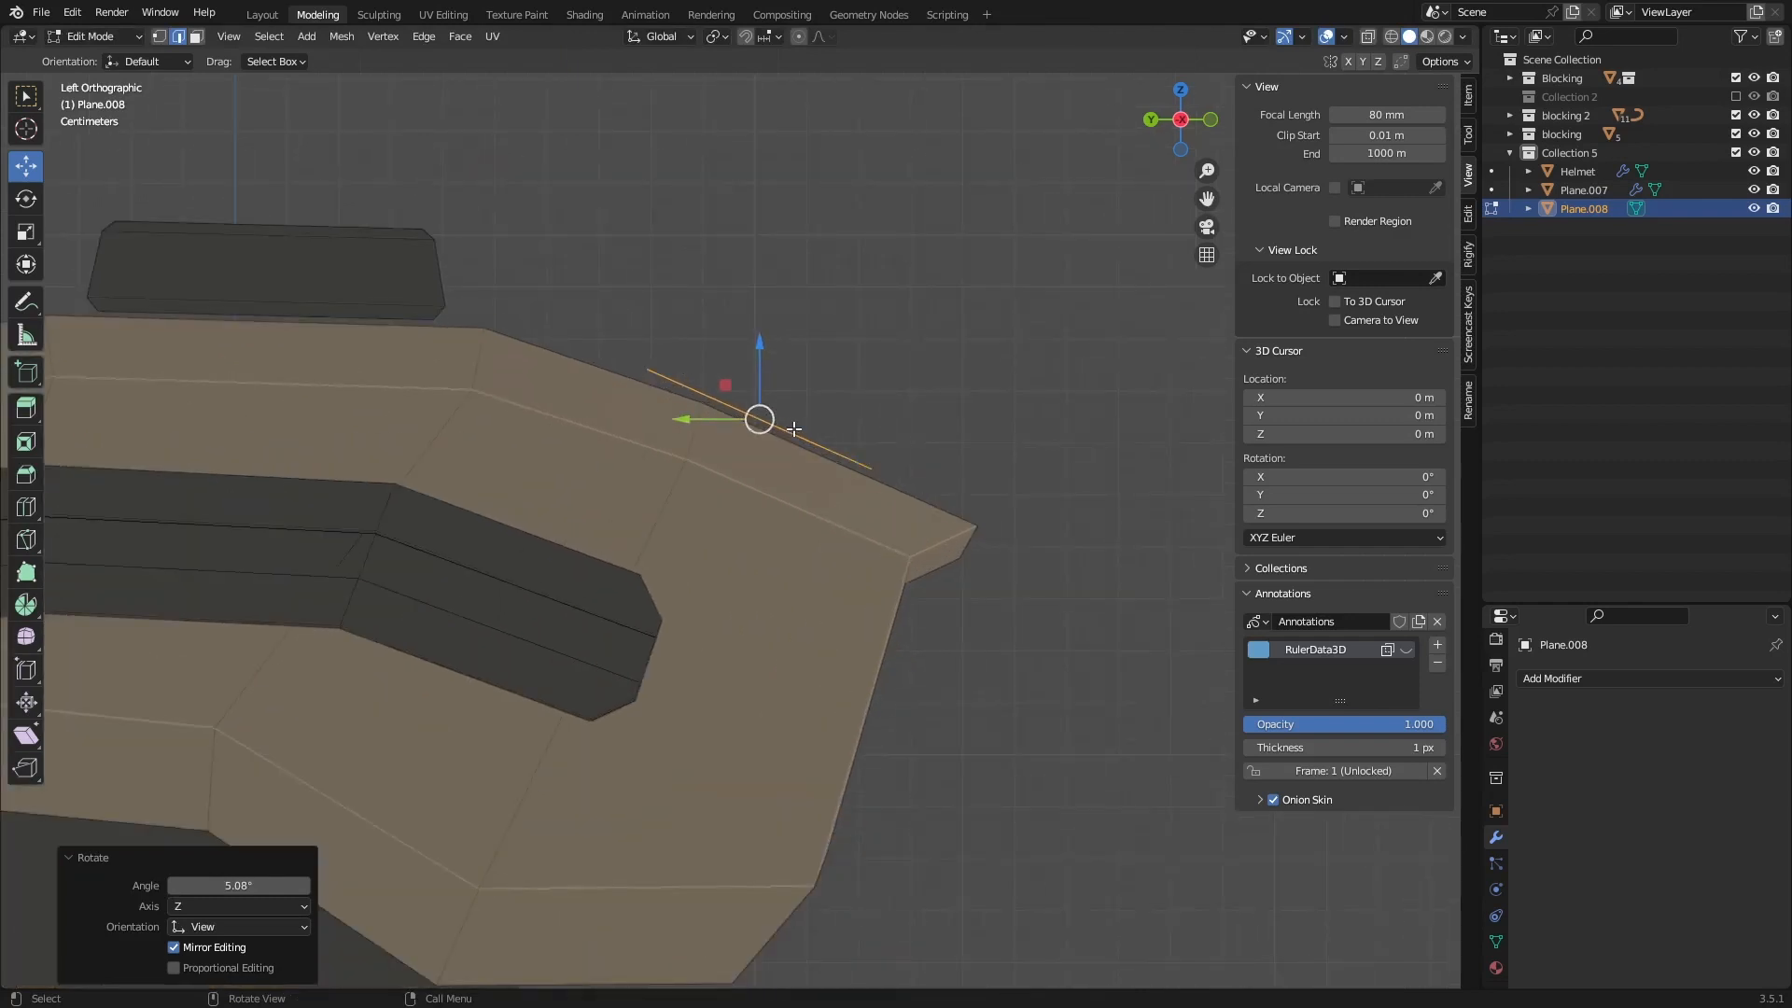
{"action": "key", "text": "g"}
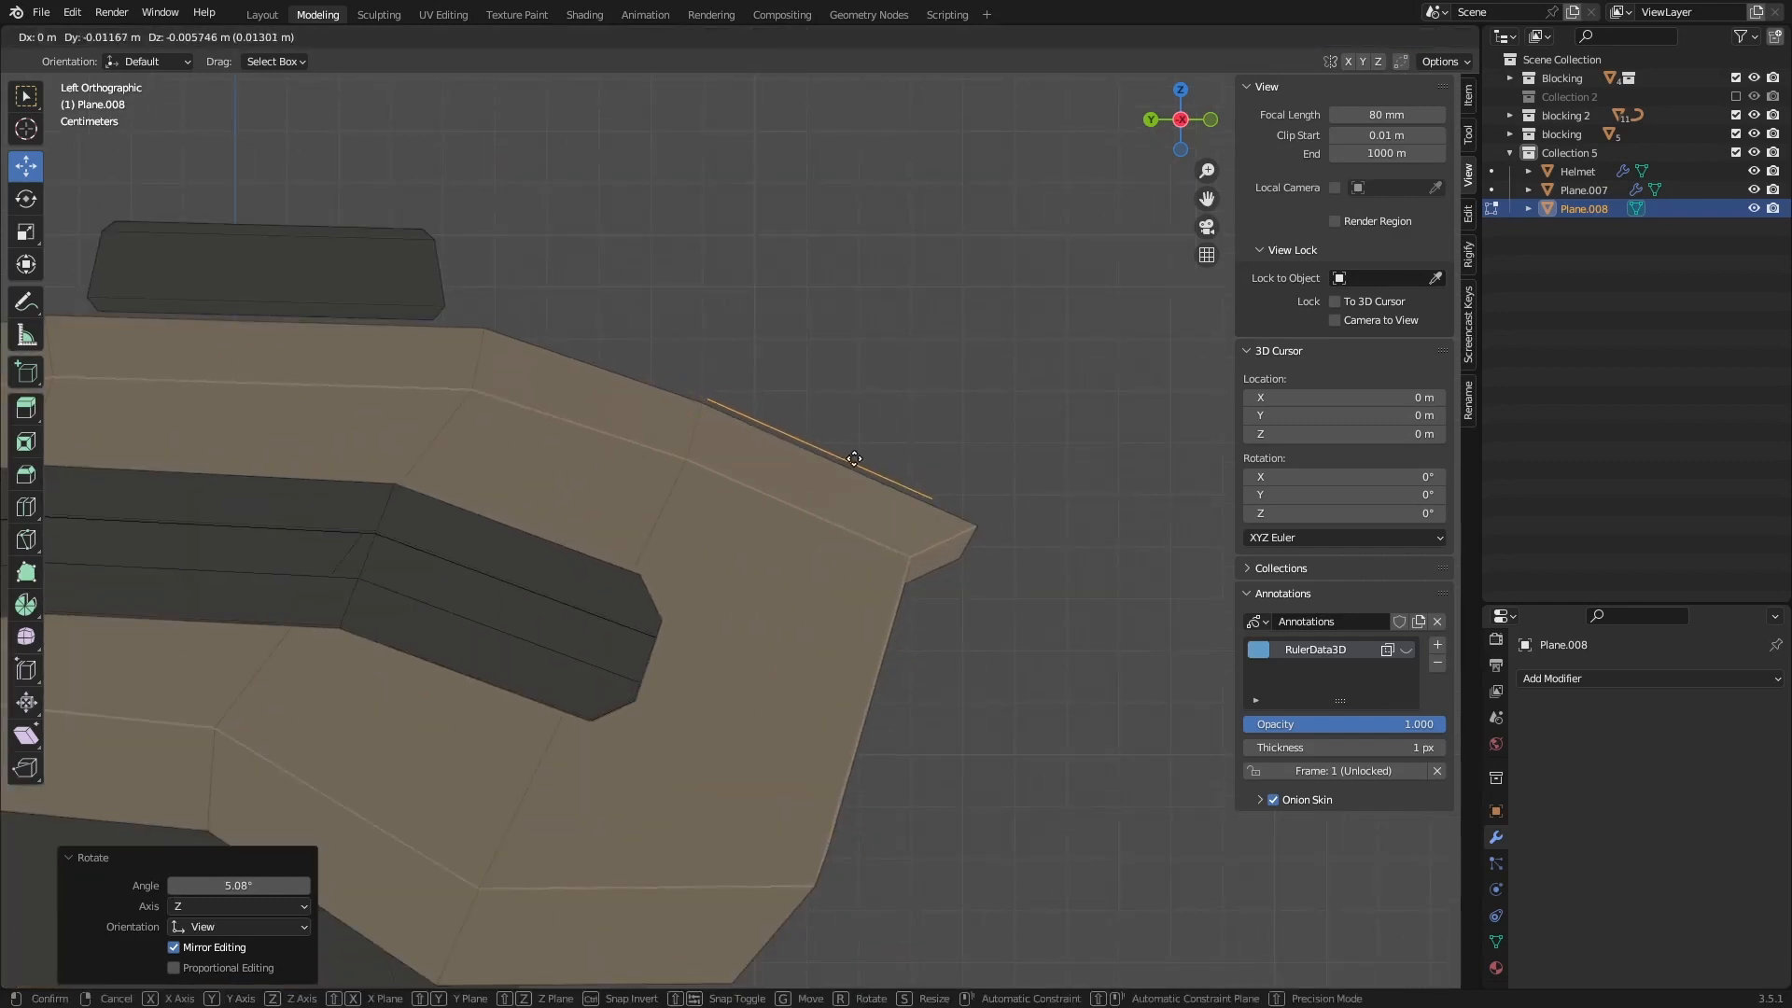
{"action": "left_click", "coordinate": [850, 458]}
Step: Extrude the patch's rear edge up the brow, about 0.017 m in Y and 0.006 m in Z
{"action": "scroll", "coordinate": [836, 462], "scroll_direction": "down", "scroll_amount": 5}
{"action": "middle_click_drag", "start_coordinate": [837, 476], "coordinate": [763, 534]}
{"action": "scroll", "coordinate": [864, 603], "scroll_direction": "down", "scroll_amount": 7}
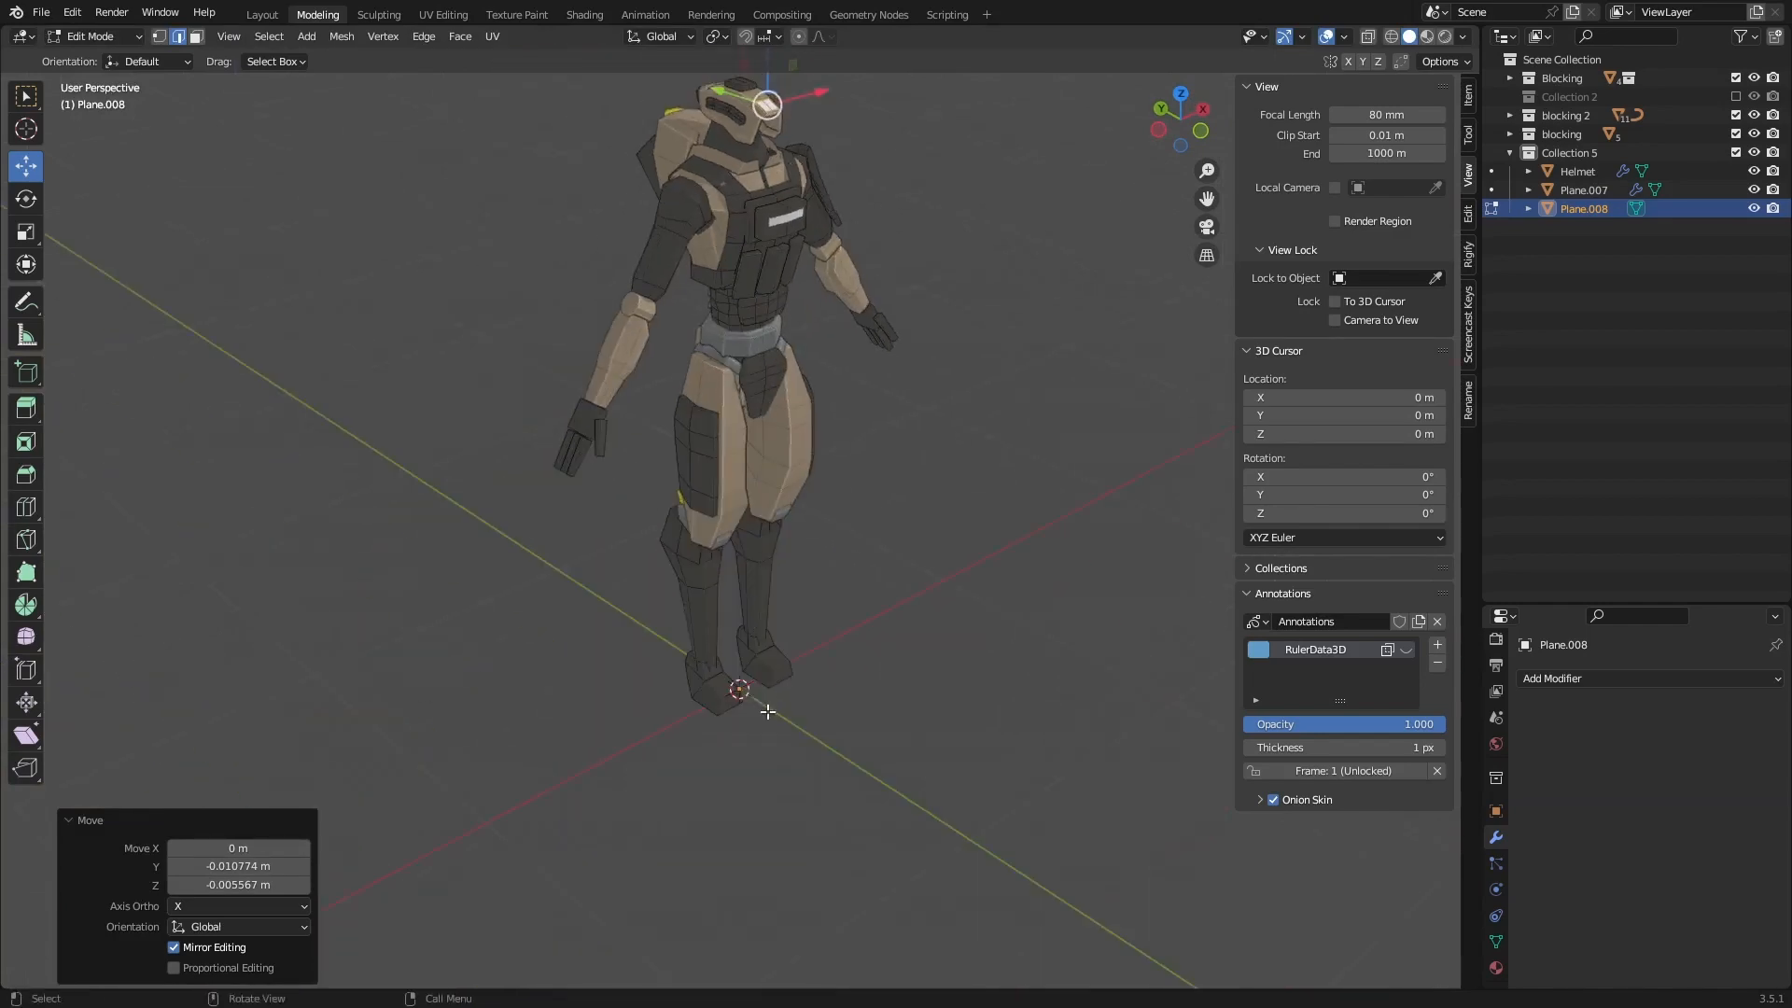
{"action": "middle_click_drag", "start_coordinate": [840, 579], "coordinate": [575, 456]}
{"action": "scroll", "coordinate": [784, 372], "scroll_direction": "up", "scroll_amount": 9}
{"action": "scroll", "coordinate": [598, 433], "scroll_direction": "up", "scroll_amount": 2}
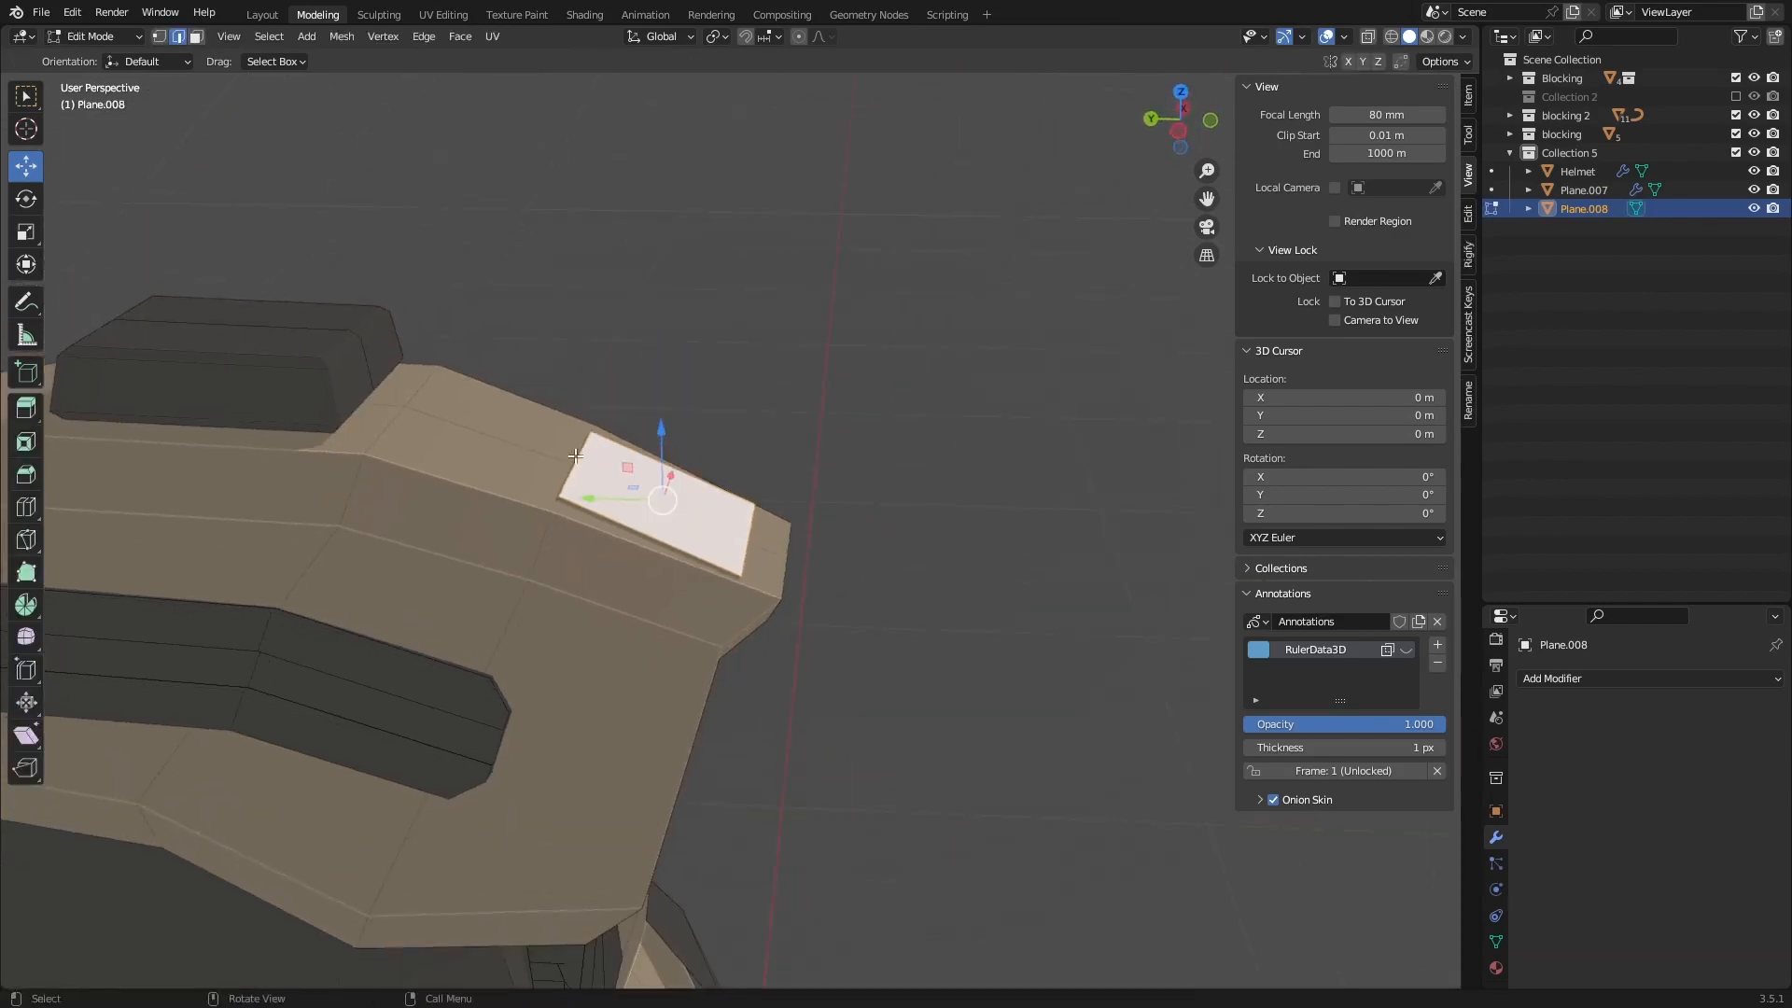
{"action": "key", "text": "1"}
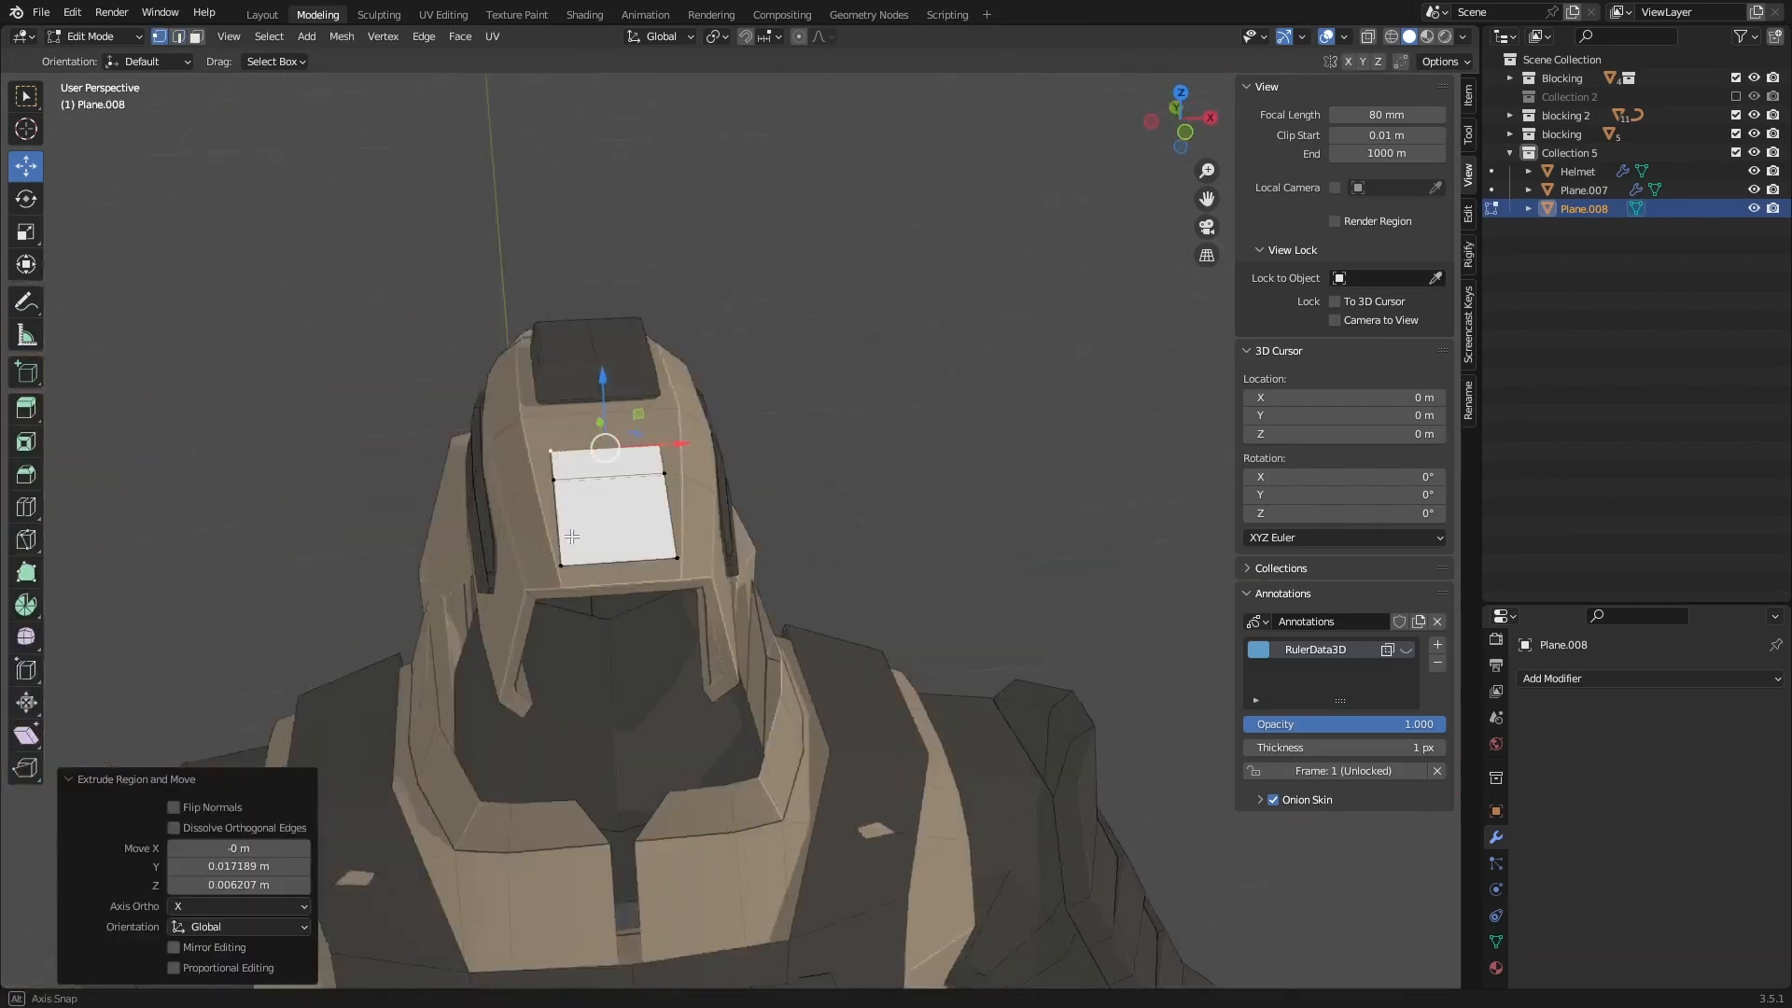
{"action": "scroll", "coordinate": [640, 530], "scroll_direction": "up", "scroll_amount": 4}
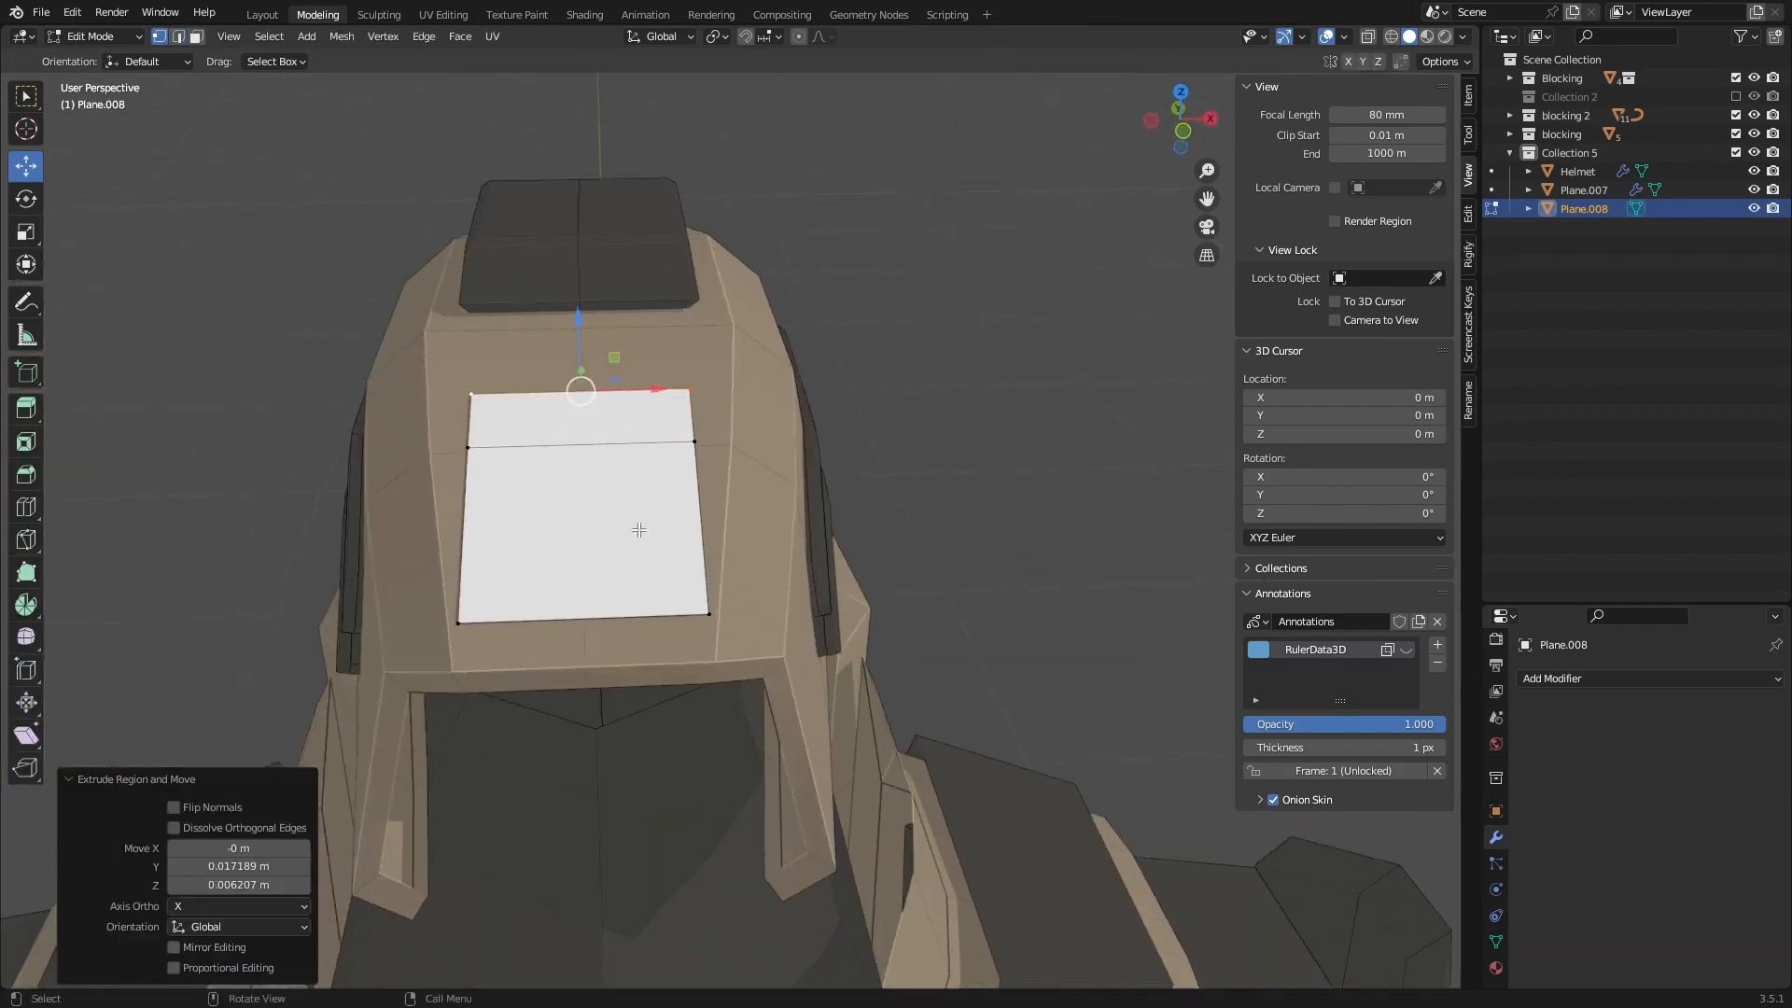
Step: Scale the patch's front edge and rear edge narrower to give it a tapered outline
{"action": "left_click", "coordinate": [718, 617]}
{"action": "left_click_drag", "start_coordinate": [416, 596], "coordinate": [855, 694]}
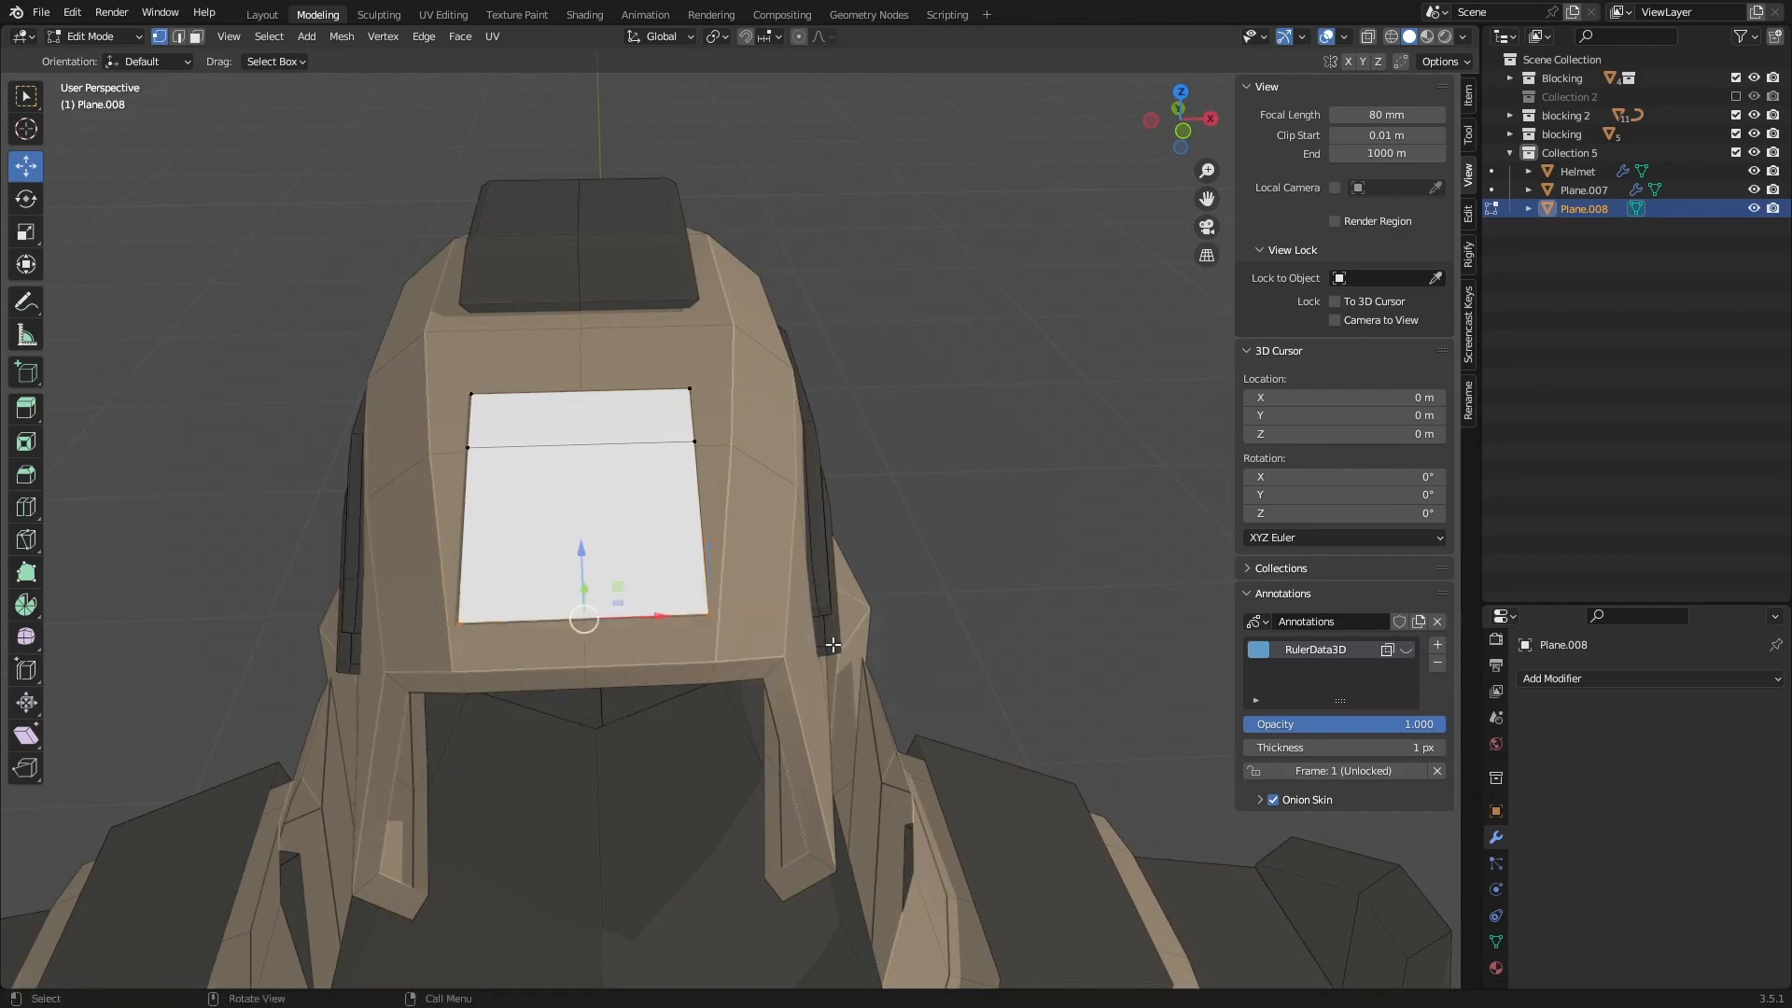
{"action": "key", "text": "s"}
{"action": "left_click", "coordinate": [837, 644]}
{"action": "left_click_drag", "start_coordinate": [454, 367], "coordinate": [581, 407]}
{"action": "key", "text": "s"}
{"action": "left_click", "coordinate": [795, 393]}
{"action": "scroll", "coordinate": [795, 393], "scroll_direction": "down", "scroll_amount": 6}
{"action": "middle_click_drag", "start_coordinate": [796, 393], "coordinate": [744, 381]}
{"action": "scroll", "coordinate": [716, 445], "scroll_direction": "up", "scroll_amount": 5}
{"action": "scroll", "coordinate": [740, 386], "scroll_direction": "up", "scroll_amount": 2}
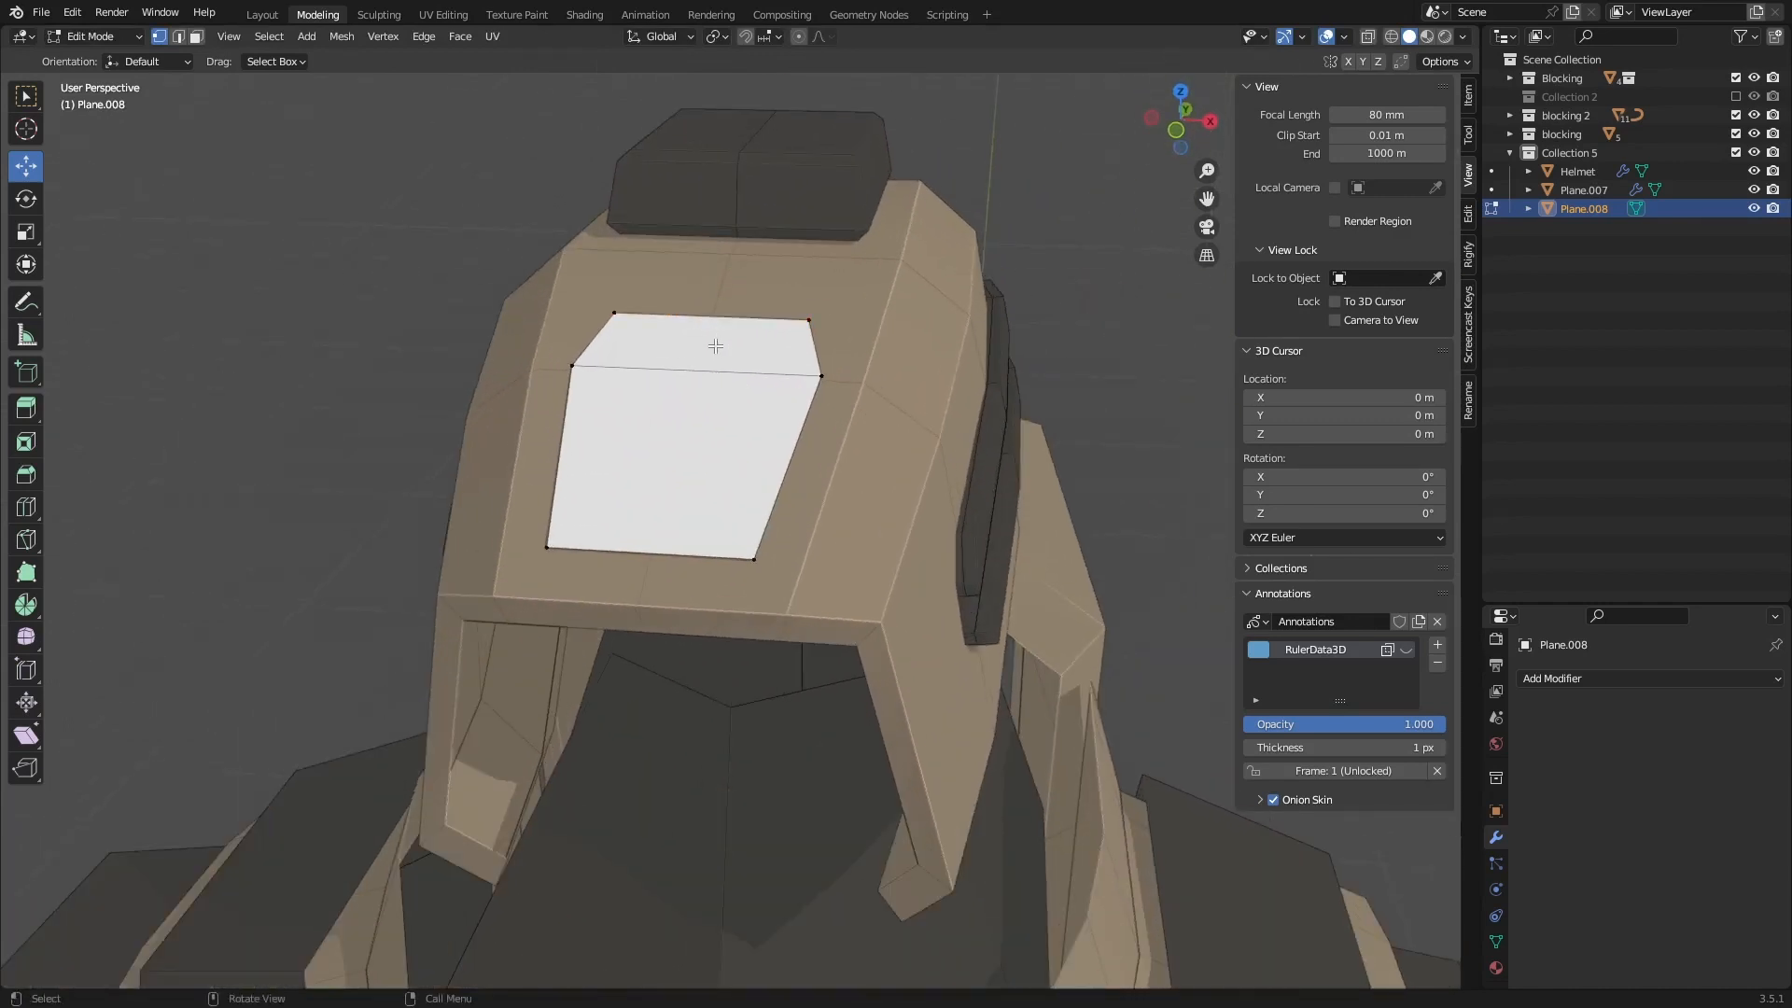
Step: Nudge the whole patch in side view until it sits just into the helmet's brow surface
{"action": "middle_click_drag", "start_coordinate": [734, 452], "coordinate": [563, 409]}
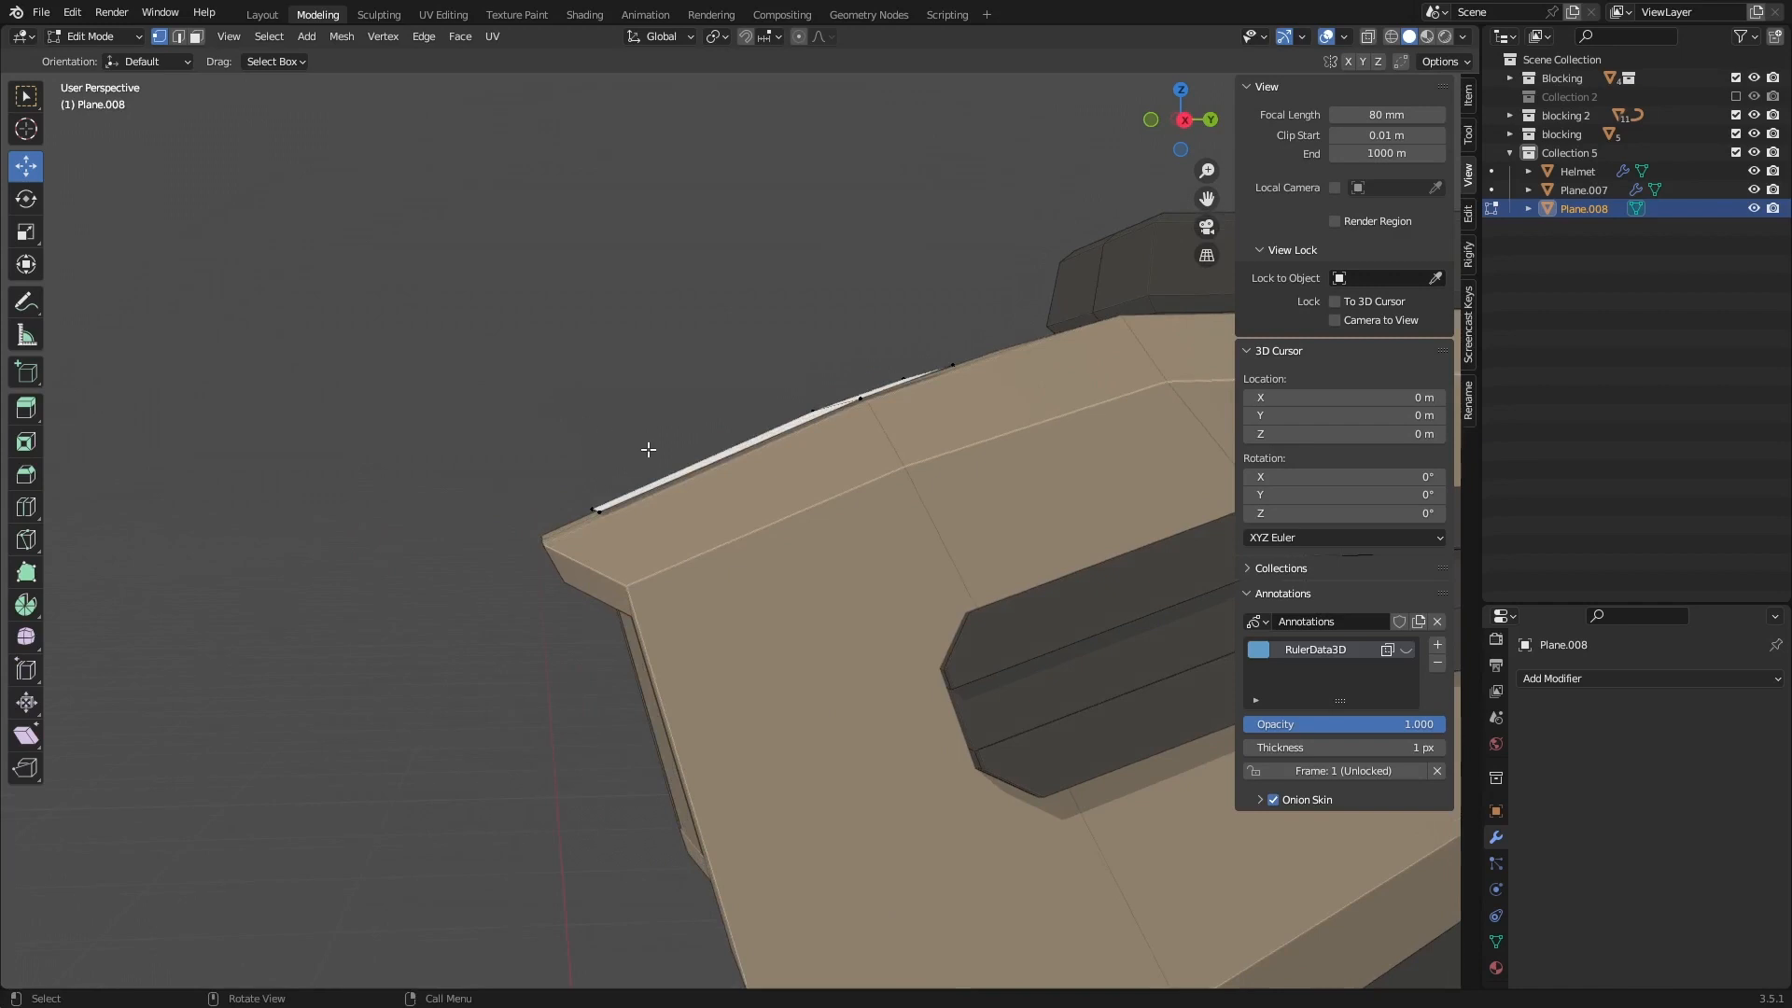
{"action": "left_click", "coordinate": [1185, 122]}
{"action": "key", "text": "g"}
{"action": "left_click", "coordinate": [733, 416]}
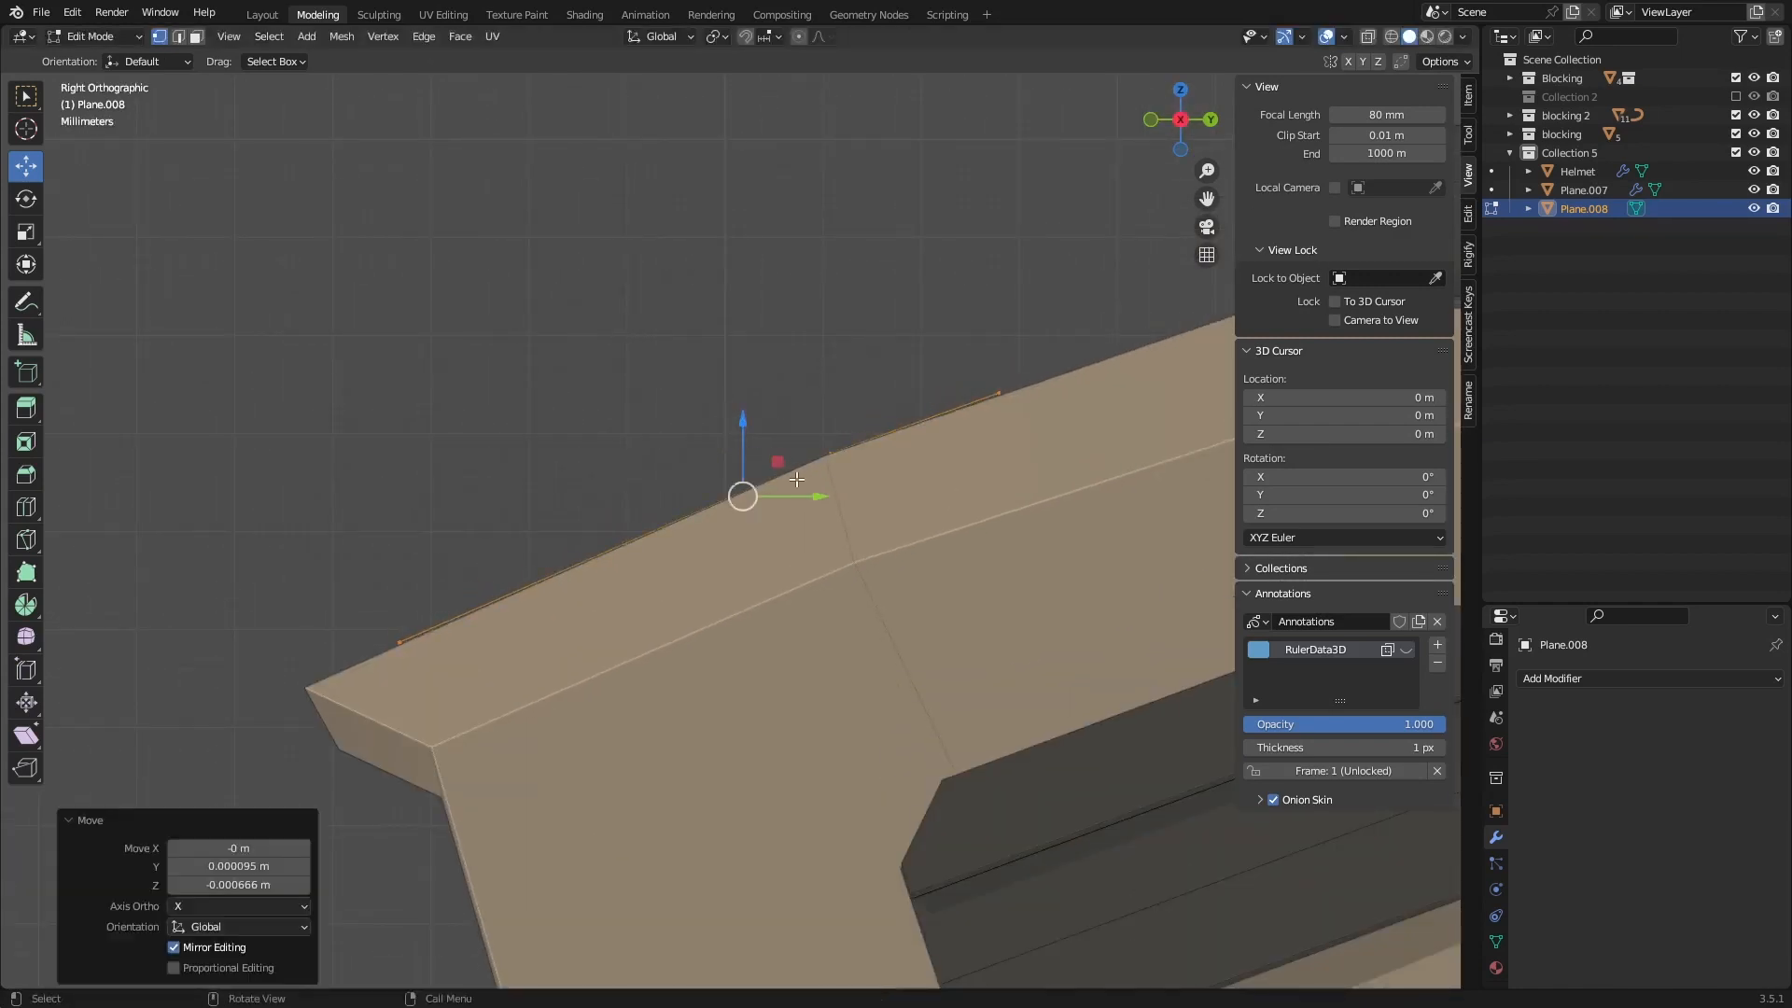
{"action": "left_click_drag", "start_coordinate": [818, 498], "coordinate": [814, 497]}
{"action": "left_click_drag", "start_coordinate": [739, 426], "coordinate": [740, 435]}
{"action": "middle_click_drag", "start_coordinate": [740, 435], "coordinate": [1079, 311]}
Step: Extrude the patch about 0.005 m along its normal and scale the raised top to 0.947
{"action": "key", "text": "3"}
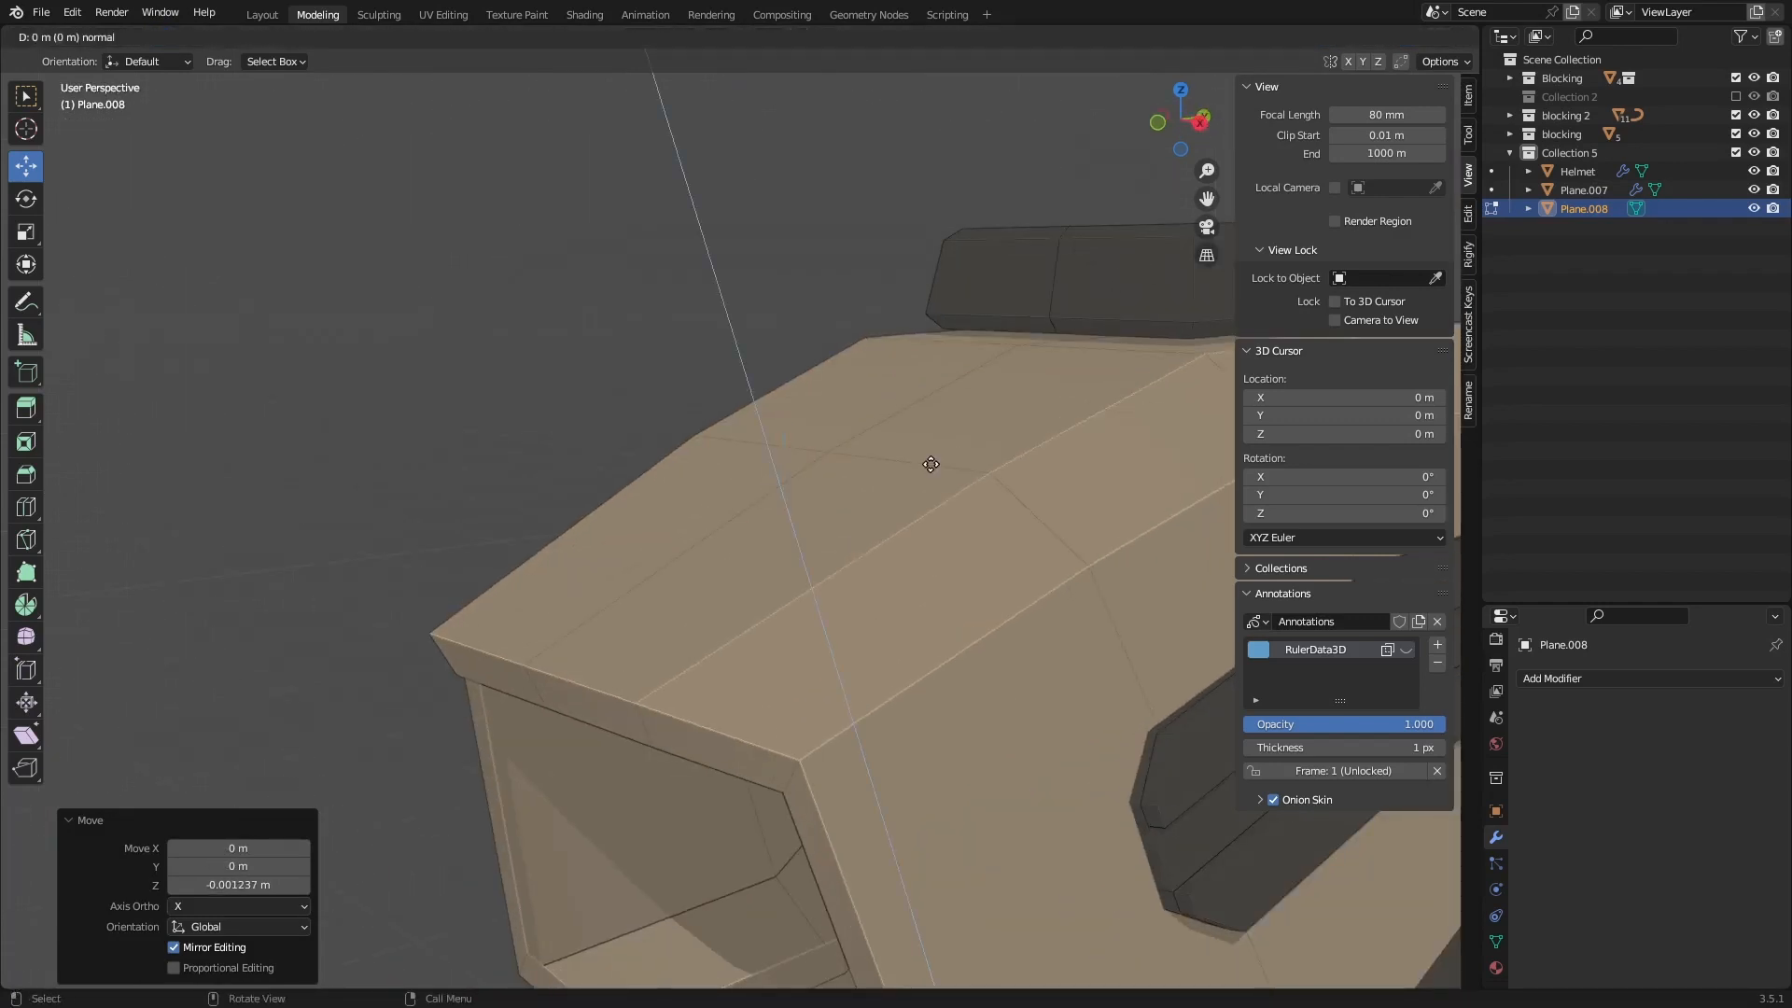
{"action": "key", "text": "e"}
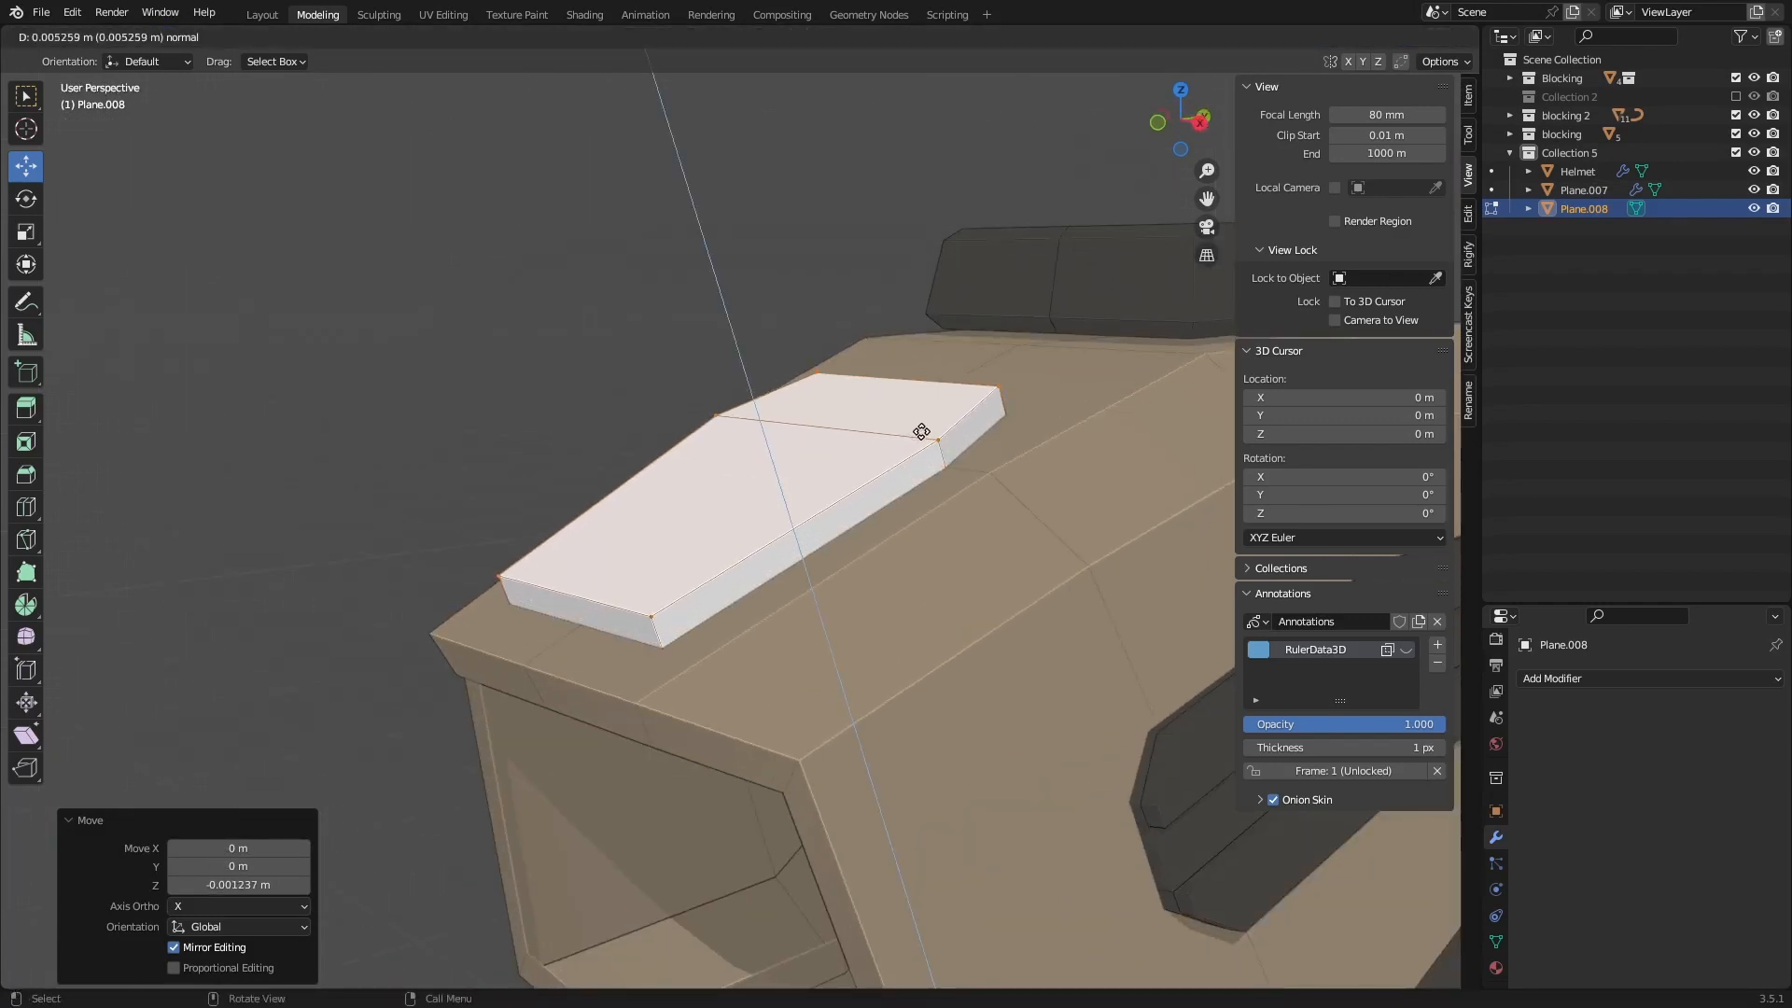
{"action": "left_click", "coordinate": [921, 431]}
{"action": "key", "text": "s"}
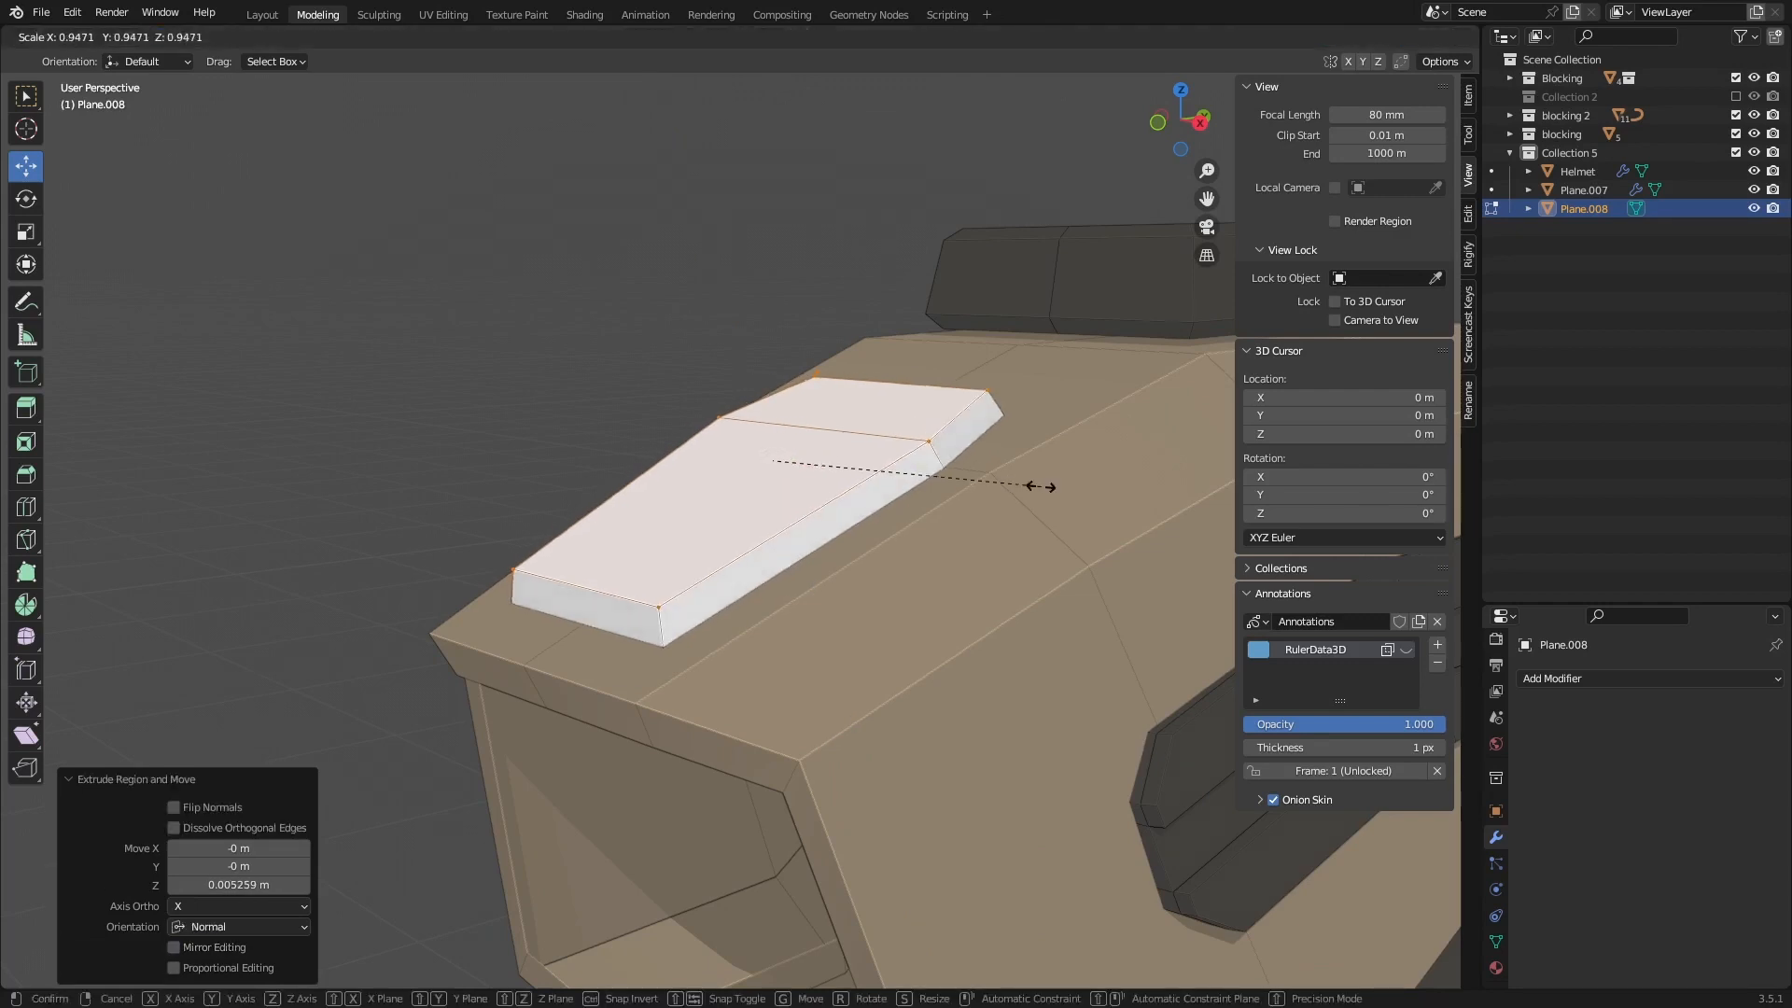
{"action": "left_click", "coordinate": [1041, 487]}
Step: Switch the transform orientation to Normal and lower the plate's top slightly toward the brow
{"action": "middle_click_drag", "start_coordinate": [1041, 487], "coordinate": [821, 299]}
{"action": "key", "text": "comma"}
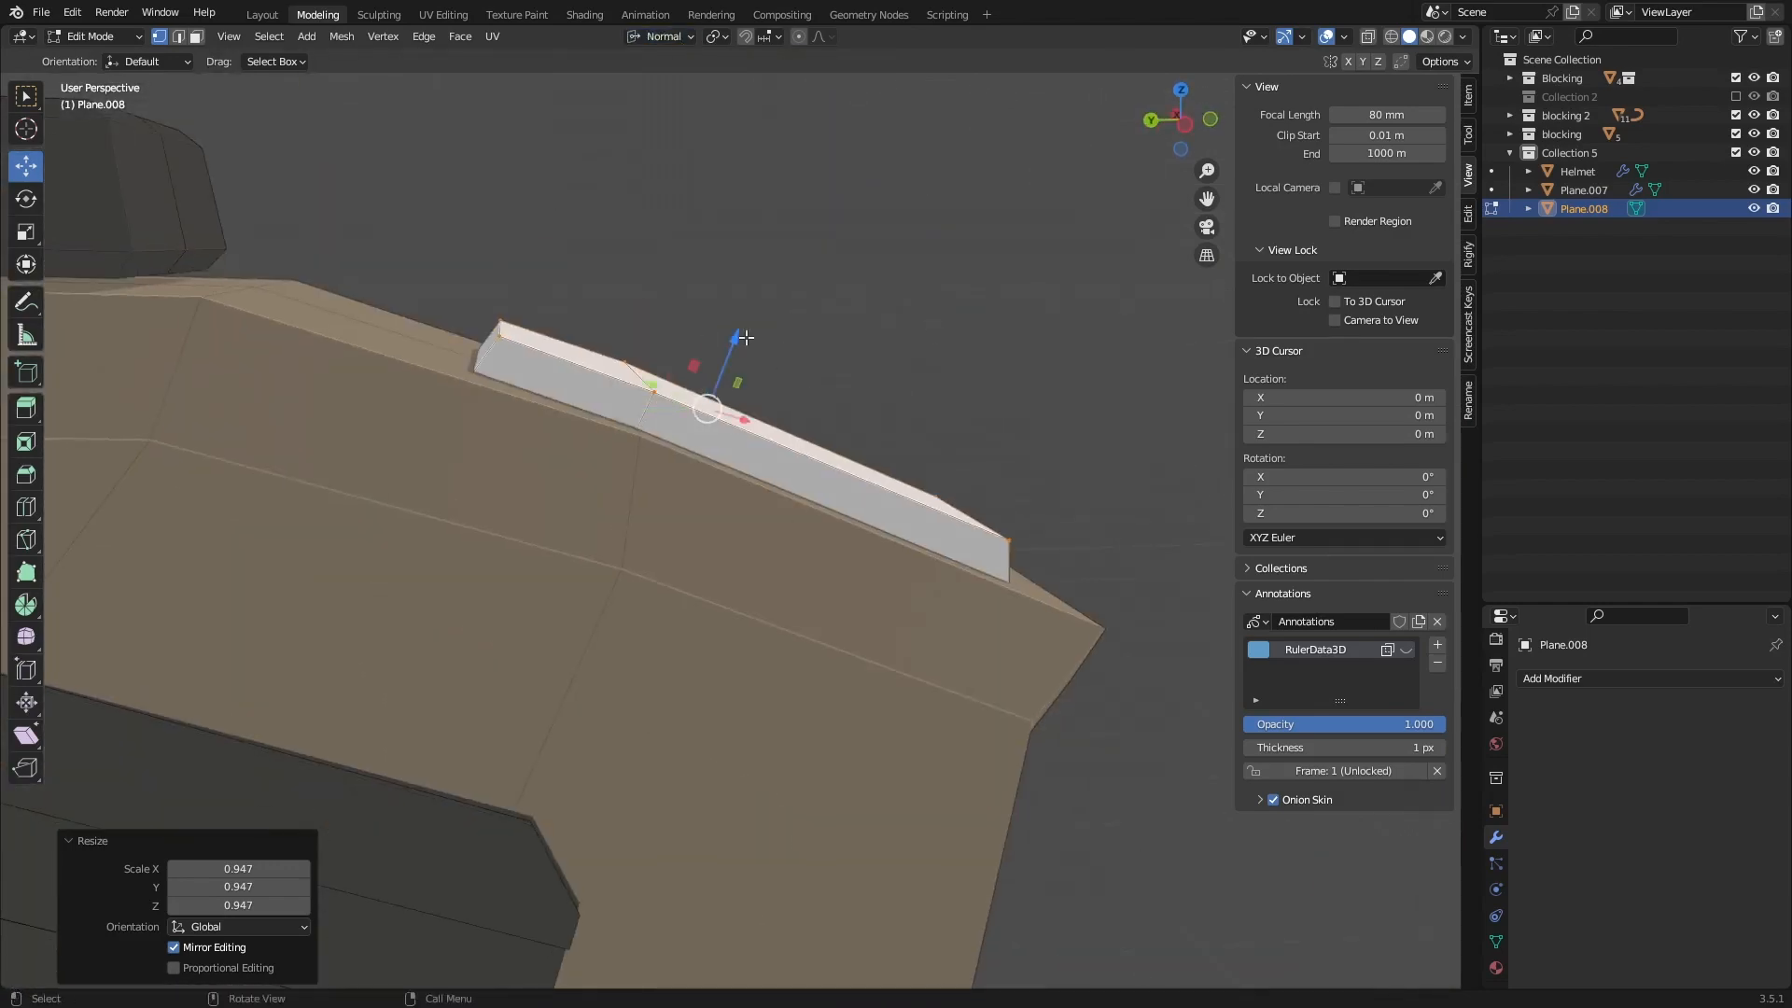
{"action": "left_click_drag", "start_coordinate": [736, 338], "coordinate": [728, 362]}
Step: Add two lengthwise loop cuts that divide the brow plate into three strips
{"action": "middle_click_drag", "start_coordinate": [728, 362], "coordinate": [570, 467]}
{"action": "key", "text": "ctrl+r"}
{"action": "scroll", "coordinate": [915, 626], "scroll_direction": "up", "scroll_amount": 1}
{"action": "double_click", "coordinate": [934, 642]}
Step: Try to extrude the inverted selection on the brow plate
{"action": "middle_click_drag", "start_coordinate": [934, 642], "coordinate": [688, 424]}
{"action": "key", "text": "ctrl+i"}
{"action": "key", "text": "e"}
{"action": "left_click", "coordinate": [837, 544]}
{"action": "key", "text": "ctrl+z"}
{"action": "key", "text": "ctrl+z"}
Step: Select every top face of the plate except the front centre strip and extrude them about 0.0016 m
{"action": "left_click", "coordinate": [688, 424], "text": "alt+shift"}
{"action": "left_click", "coordinate": [660, 551]}
{"action": "left_click", "coordinate": [720, 385], "text": "shift"}
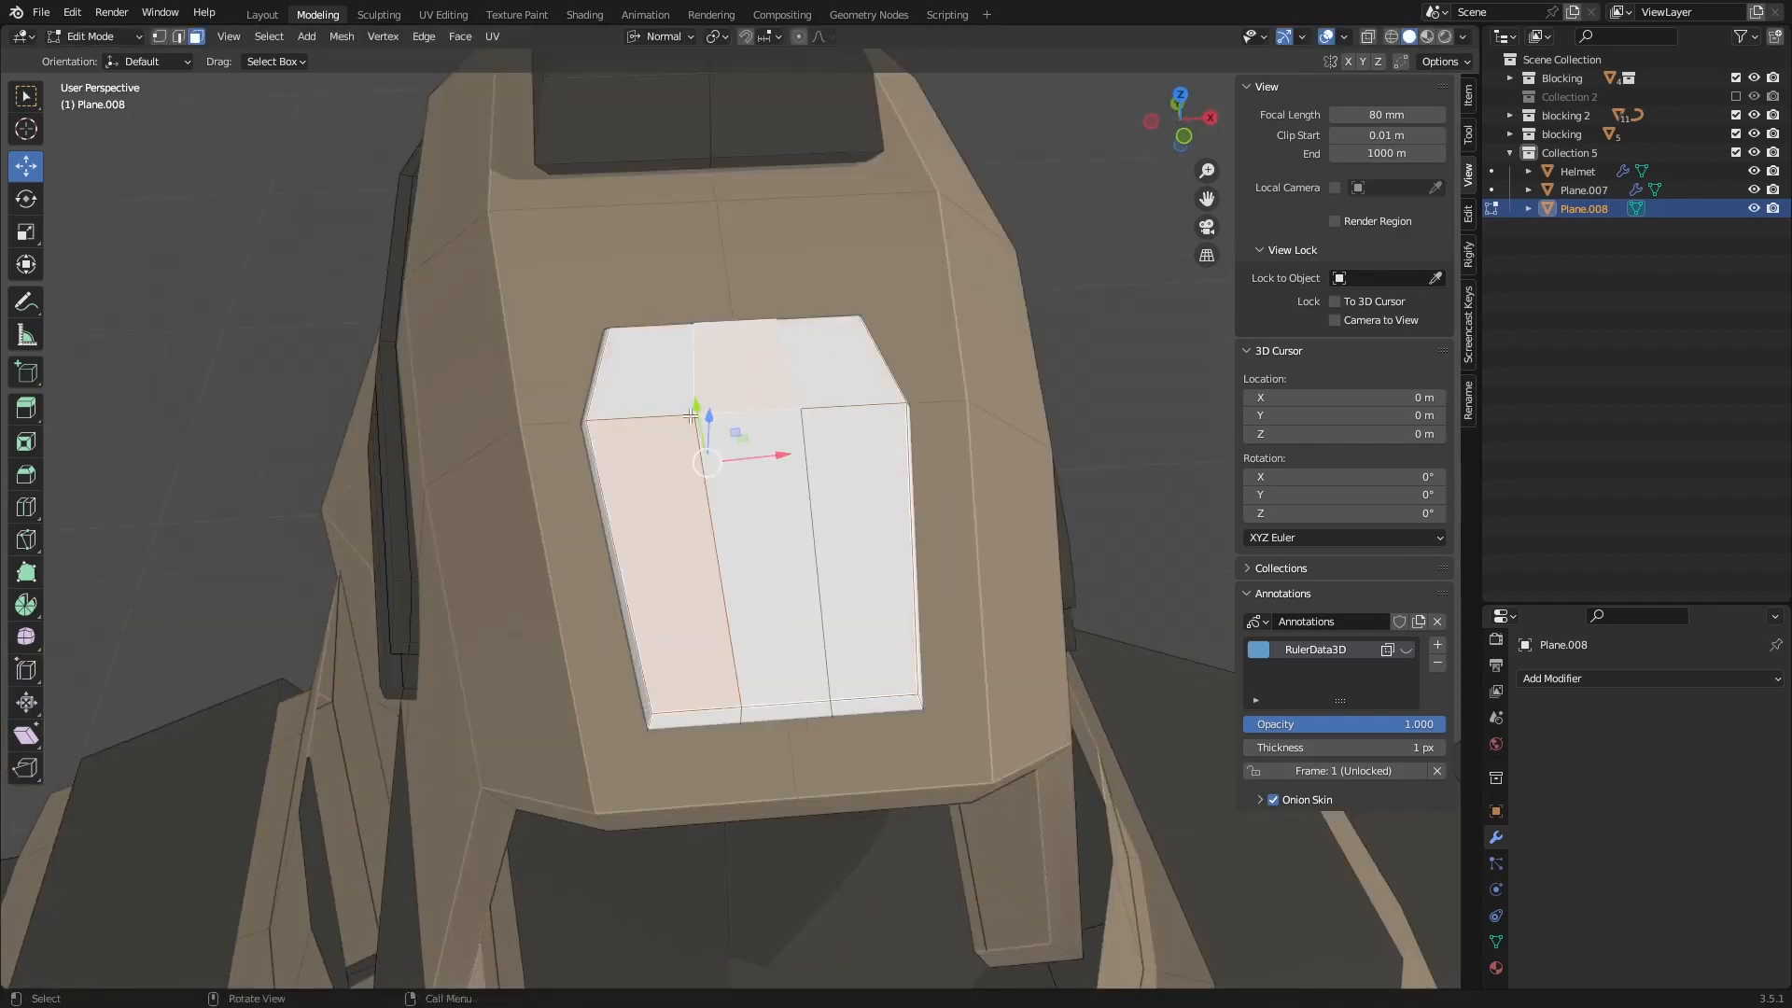
{"action": "left_click", "coordinate": [661, 379], "text": "shift"}
{"action": "left_click", "coordinate": [845, 375], "text": "shift"}
{"action": "left_click", "coordinate": [844, 544], "text": "shift"}
{"action": "mouse_move", "coordinate": [844, 544]}
{"action": "middle_mouse_down"}
{"action": "mouse_move", "coordinate": [886, 560]}
{"action": "mouse_move", "coordinate": [868, 533]}
{"action": "middle_mouse_up"}
{"action": "key", "text": "e"}
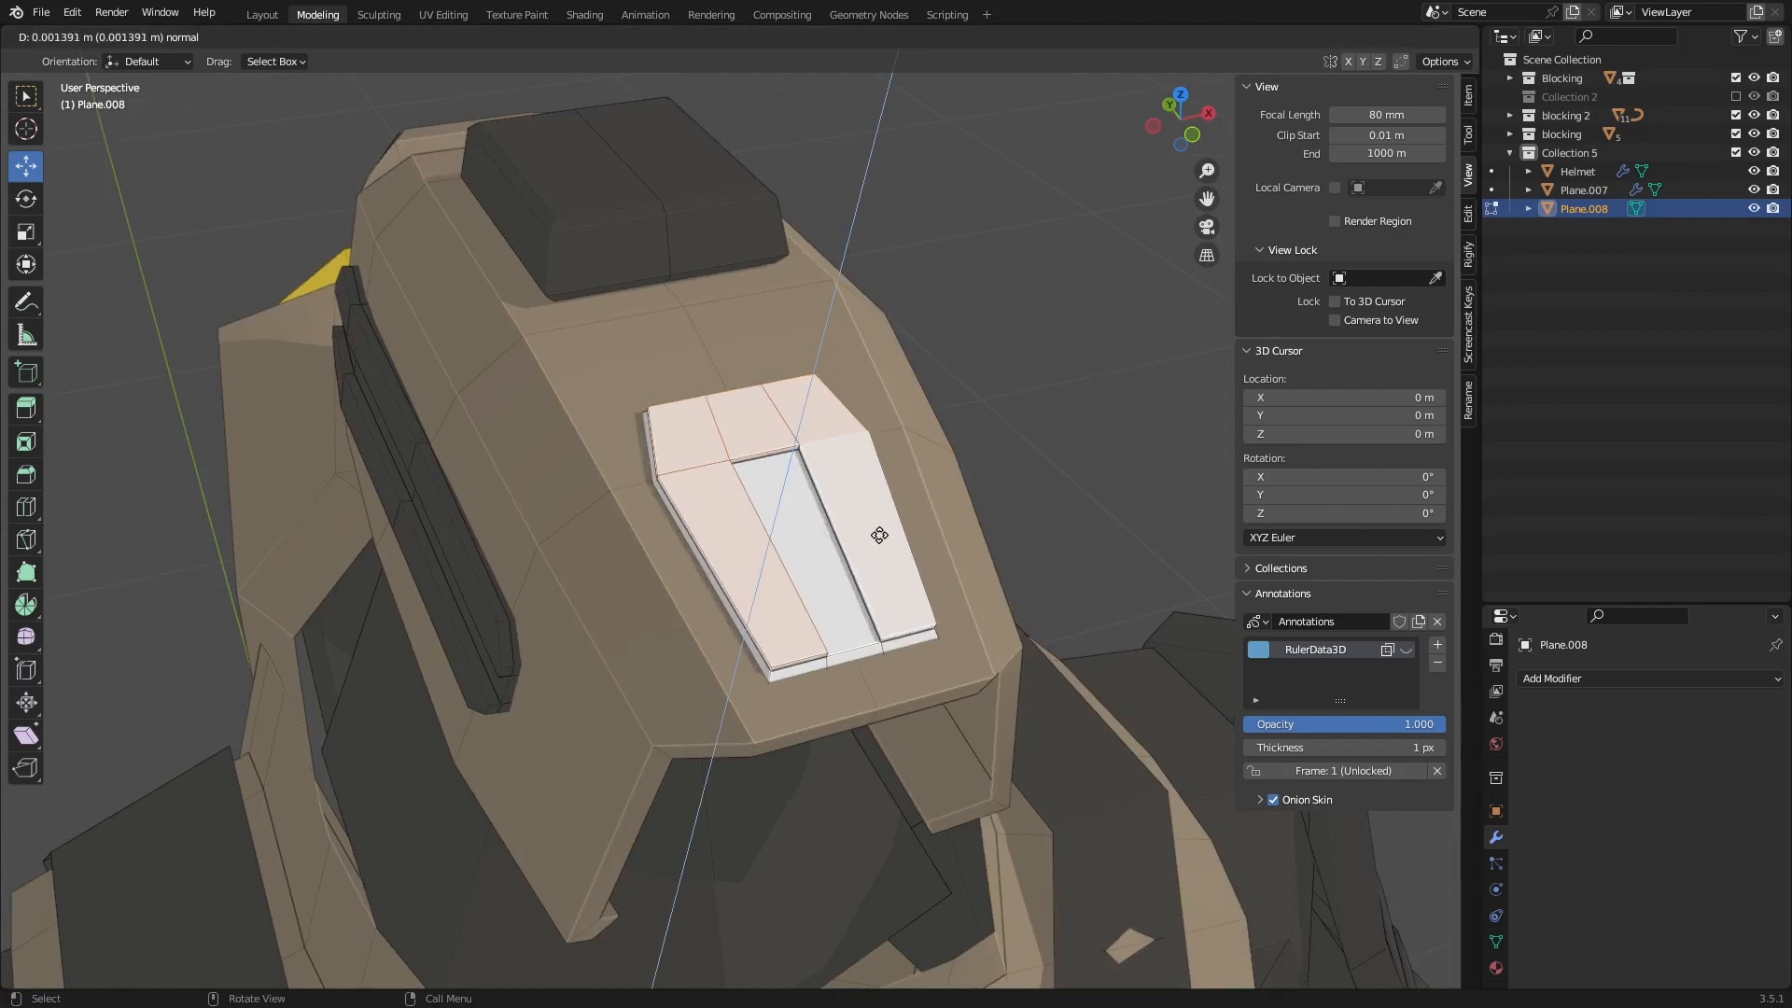
{"action": "left_click", "coordinate": [882, 535]}
Step: Add a centred lengthwise loop cut down the middle strip of the brow plate
{"action": "middle_click_drag", "start_coordinate": [882, 534], "coordinate": [779, 594]}
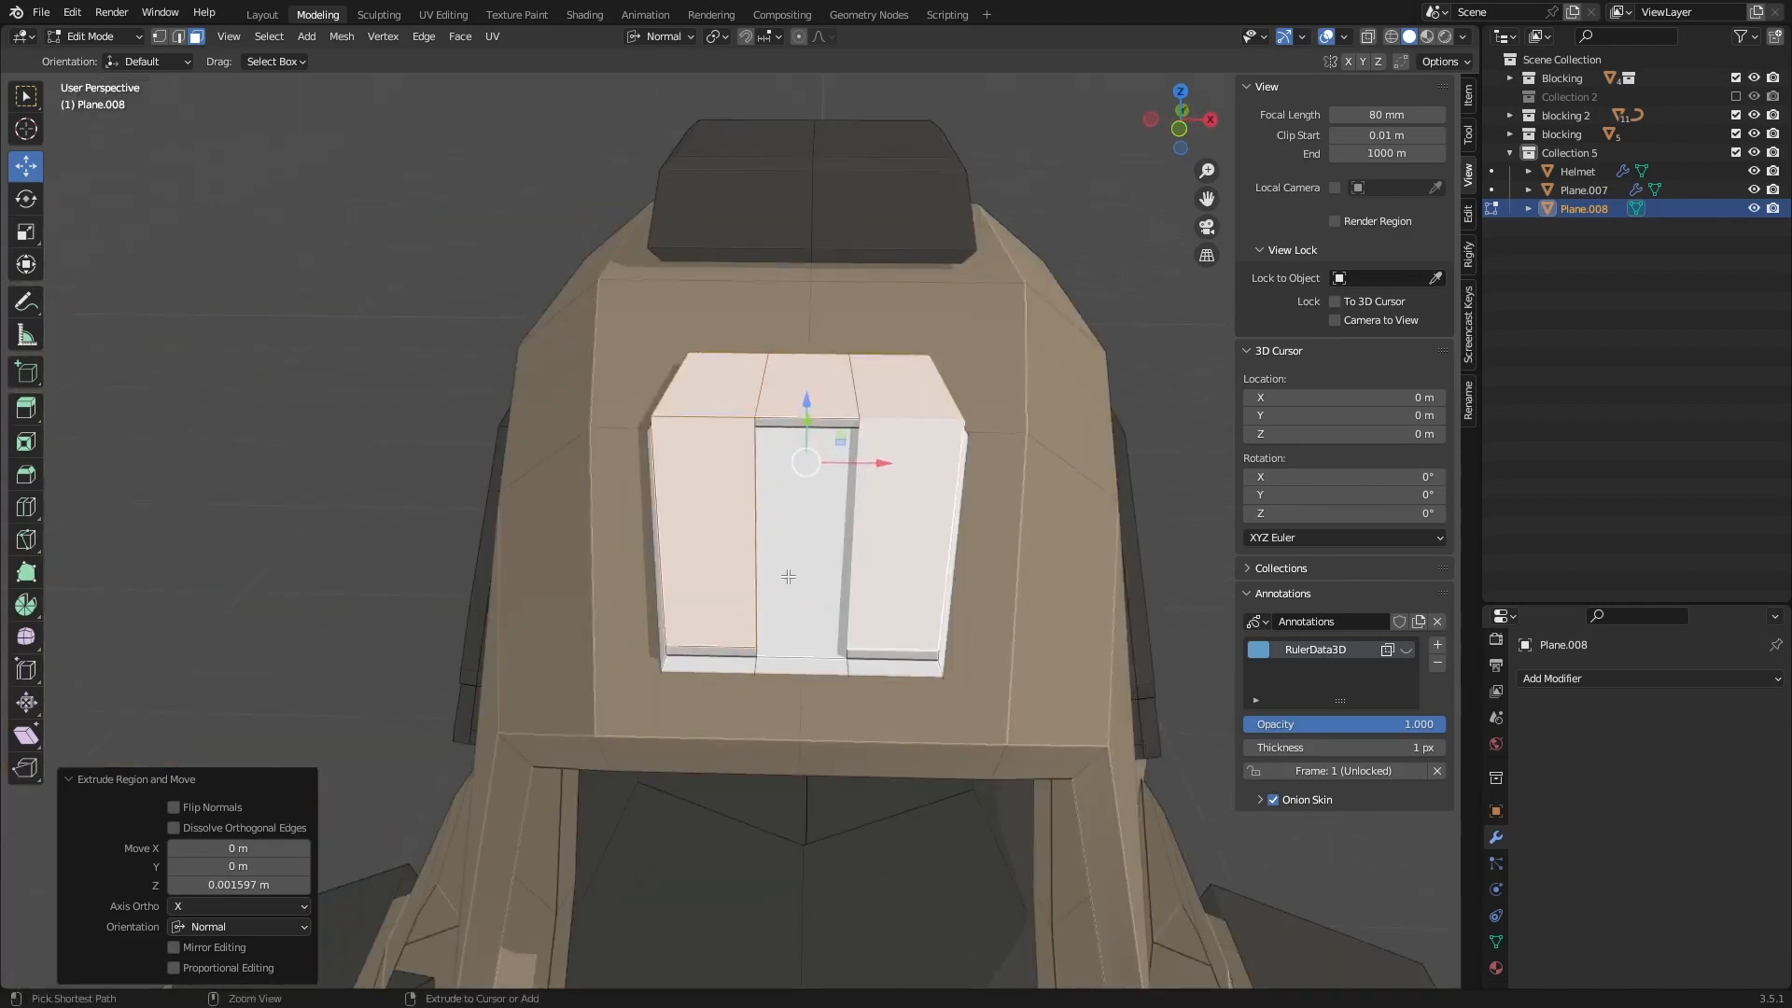
{"action": "key", "text": "ctrl+r"}
{"action": "left_click", "coordinate": [811, 416]}
{"action": "right_click", "coordinate": [831, 507]}
Step: Delete one lengthwise half of the brow plate and add an X-axis Mirror modifier to rebuild it symmetrically
{"action": "middle_click_drag", "start_coordinate": [881, 571], "coordinate": [816, 537]}
{"action": "key", "text": "1"}
{"action": "key", "text": "shift+z"}
{"action": "left_click_drag", "start_coordinate": [590, 297], "coordinate": [795, 771]}
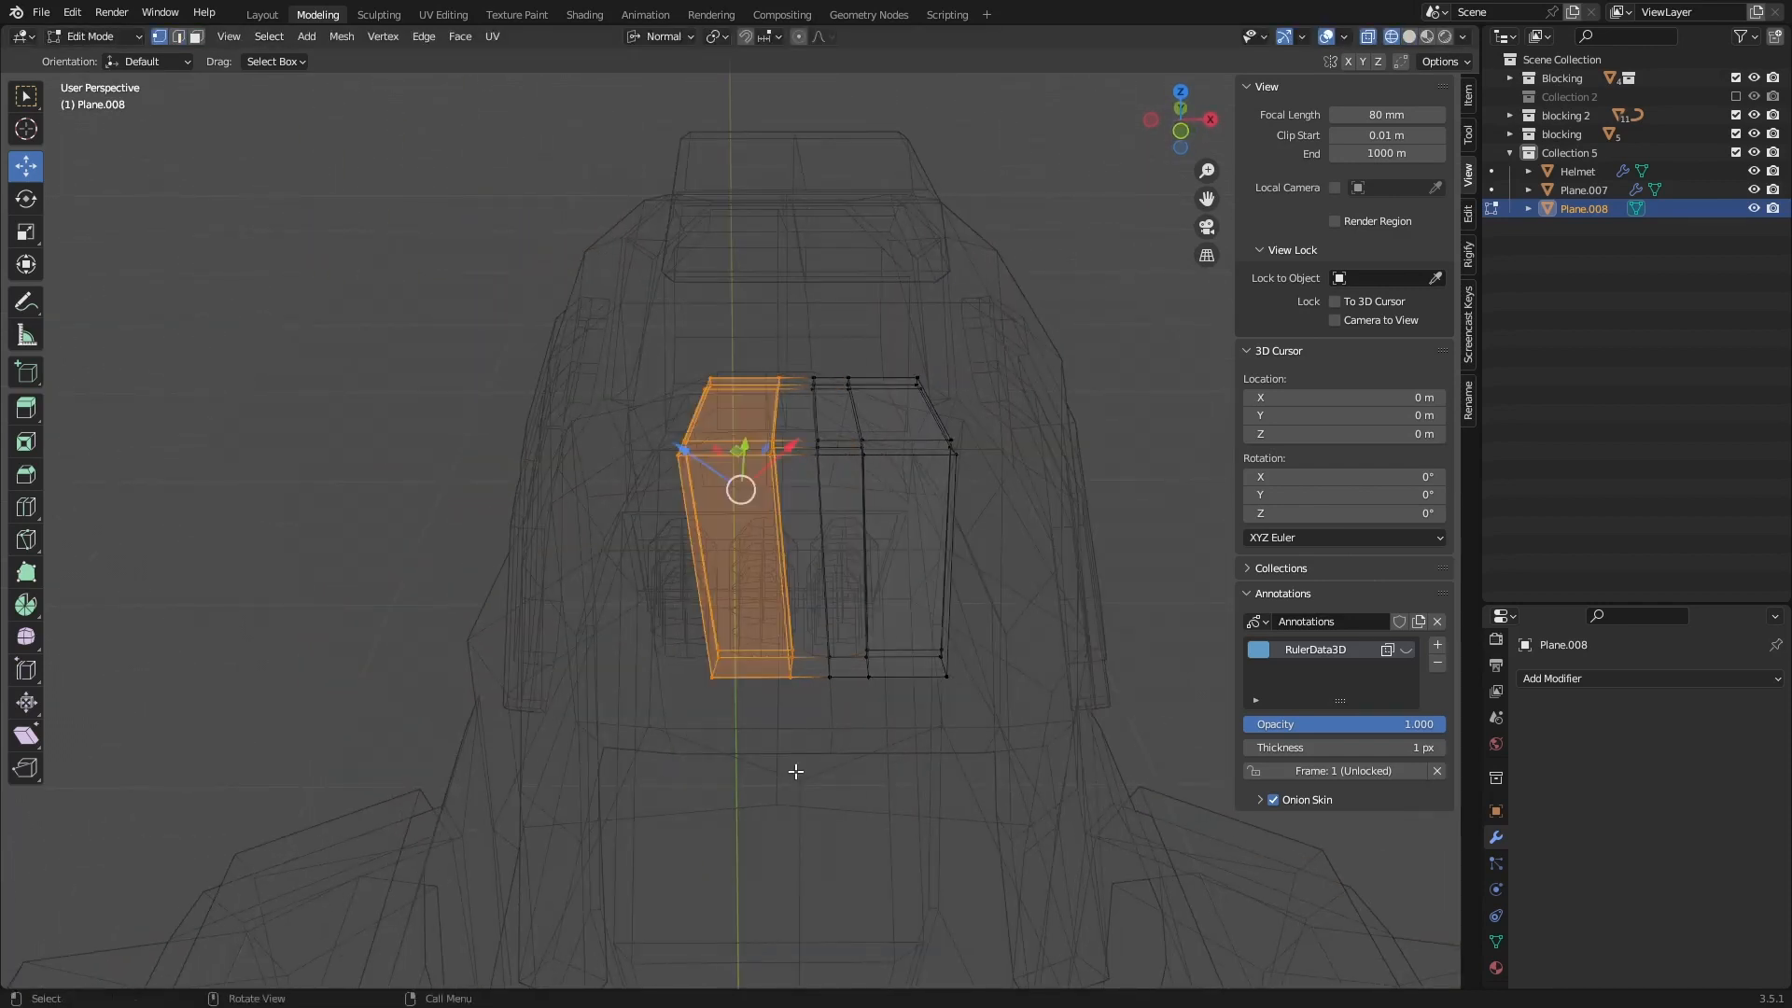
{"action": "right_click", "coordinate": [737, 978]}
{"action": "left_click", "coordinate": [737, 980]}
{"action": "left_click", "coordinate": [1552, 681]}
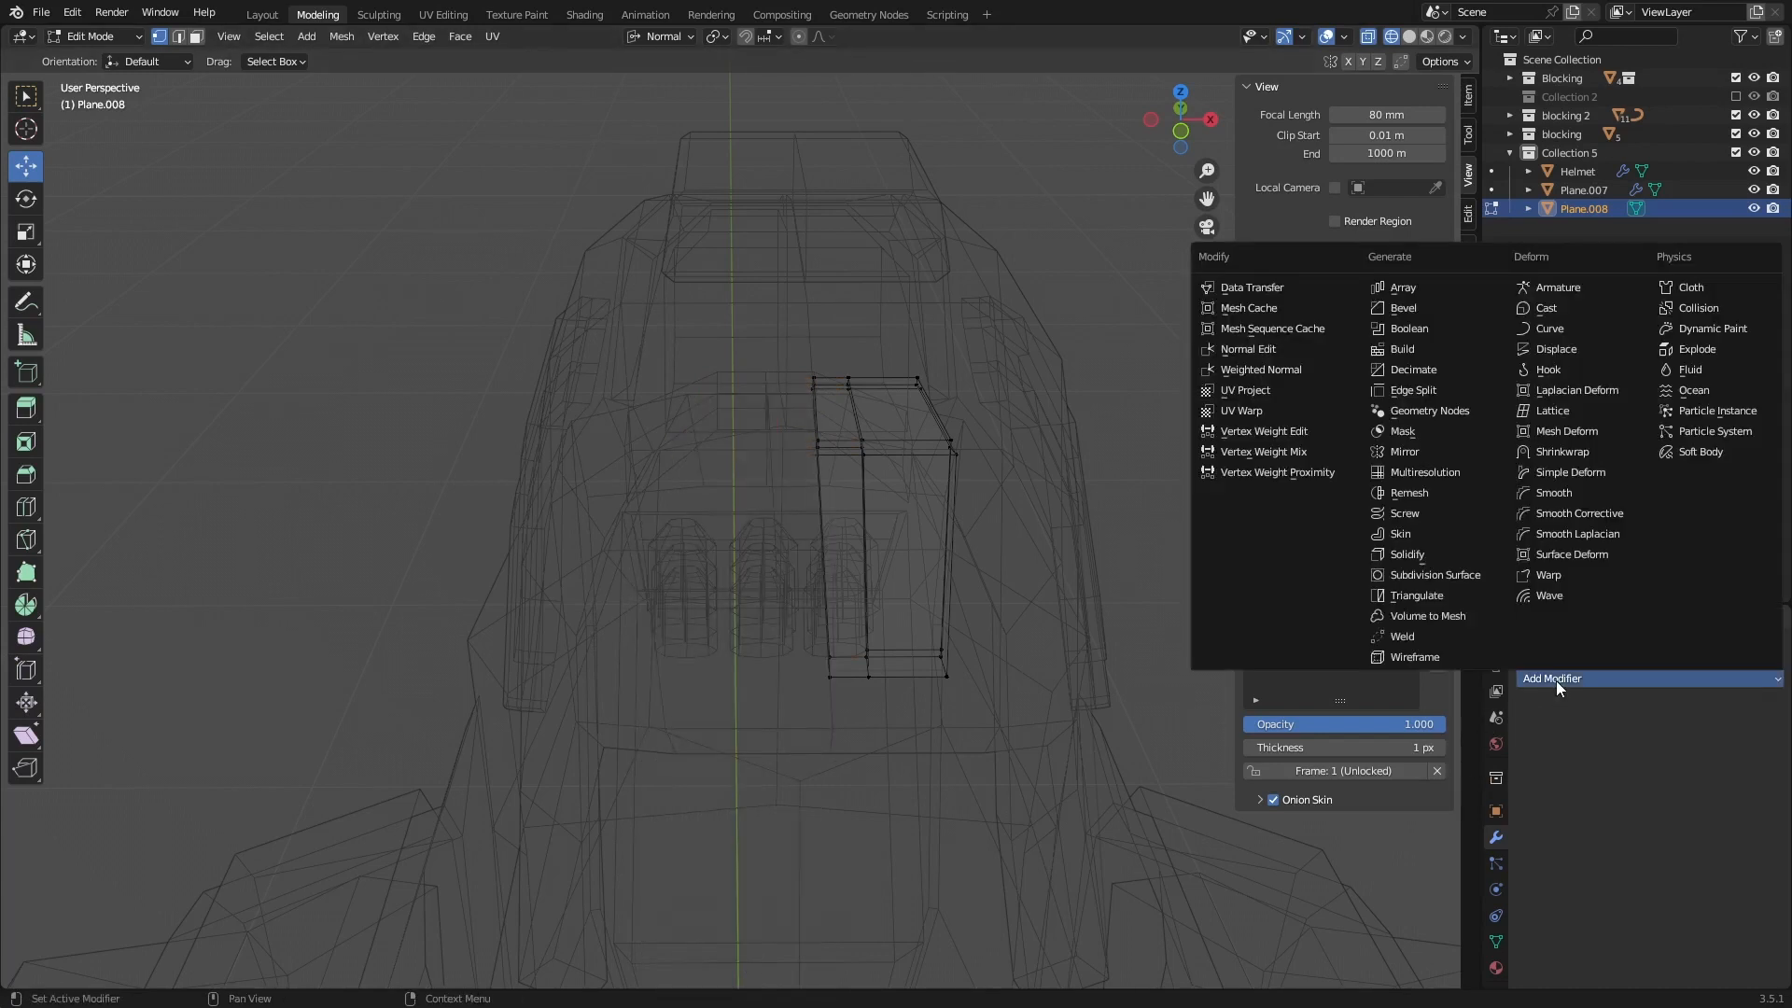
{"action": "left_click", "coordinate": [1421, 451]}
{"action": "key", "text": "shift+z"}
{"action": "scroll", "coordinate": [859, 522], "scroll_direction": "up", "scroll_amount": 3}
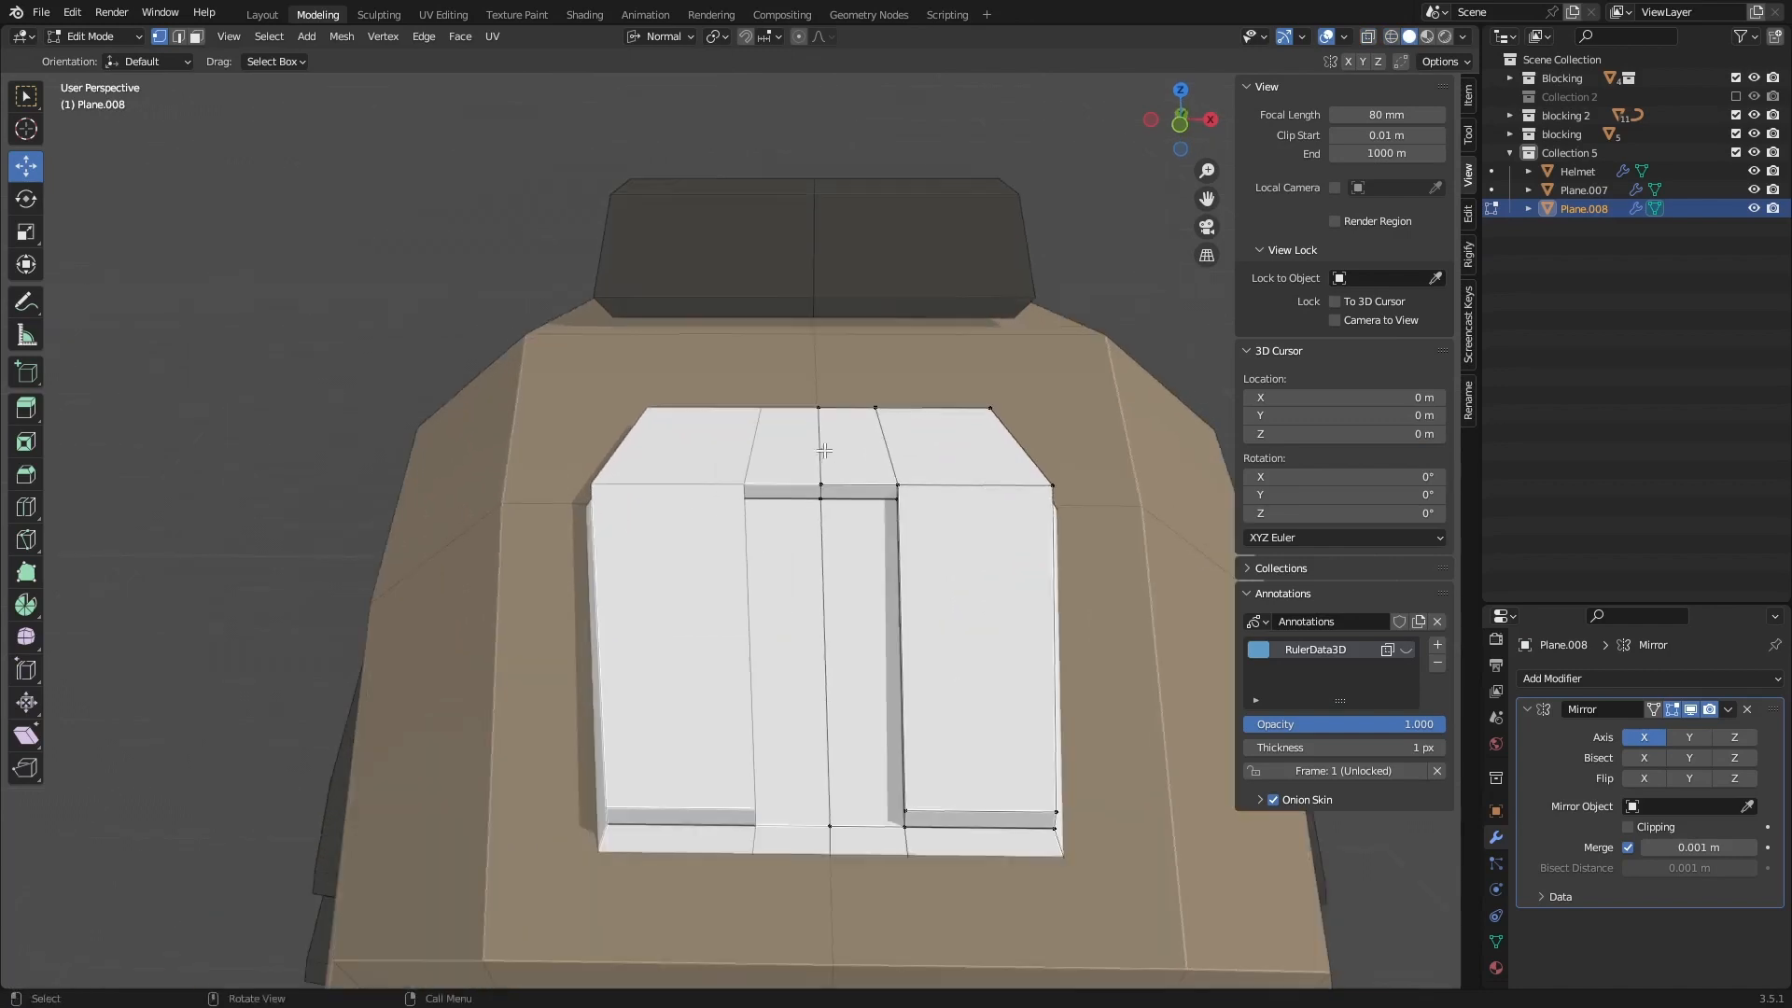
Step: Move the outer top edge of the raised side strip about 0.0027 m inward along global X
{"action": "mouse_move", "coordinate": [825, 450]}
{"action": "middle_mouse_down"}
{"action": "mouse_move", "coordinate": [1008, 624]}
{"action": "mouse_move", "coordinate": [1032, 622]}
{"action": "middle_mouse_up"}
{"action": "key", "text": "shift+z"}
{"action": "left_click", "coordinate": [1179, 127]}
{"action": "left_click_drag", "start_coordinate": [921, 566], "coordinate": [1092, 767]}
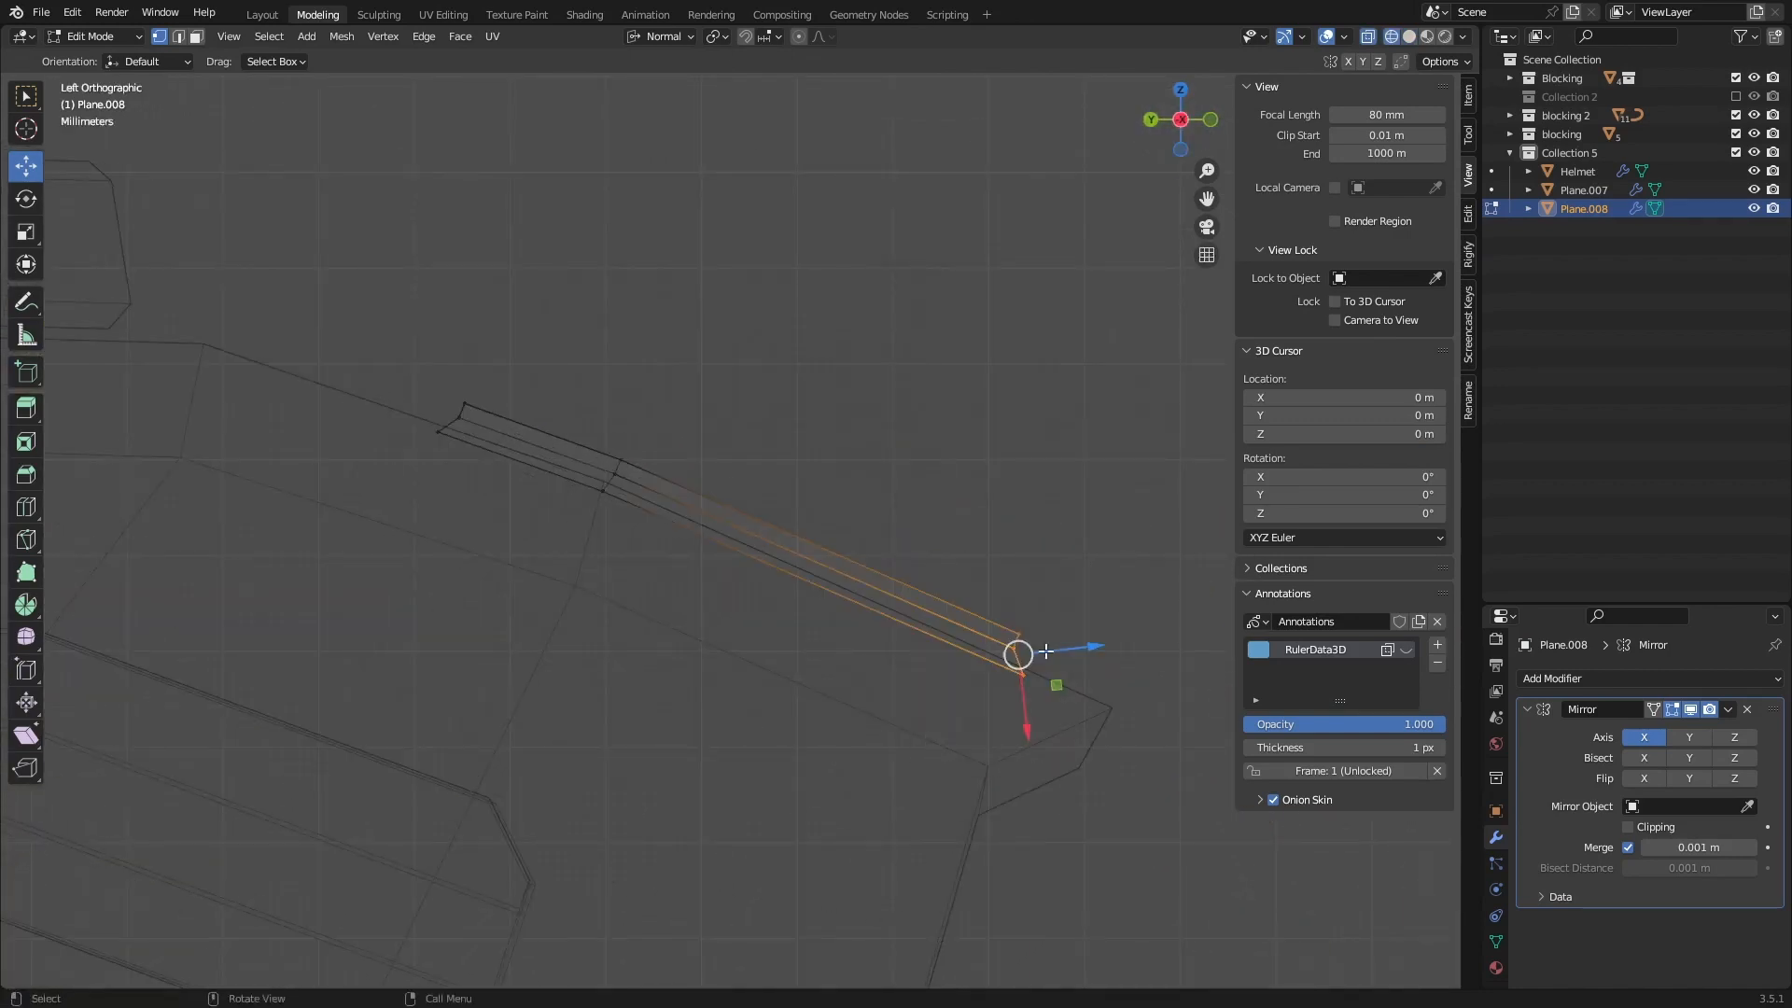
{"action": "left_click_drag", "start_coordinate": [1033, 666], "coordinate": [899, 607]}
{"action": "mouse_move", "coordinate": [954, 587]}
{"action": "middle_mouse_down"}
{"action": "mouse_move", "coordinate": [864, 570]}
{"action": "mouse_move", "coordinate": [760, 588]}
{"action": "mouse_move", "coordinate": [844, 500]}
{"action": "mouse_move", "coordinate": [1050, 546]}
{"action": "mouse_move", "coordinate": [1030, 535]}
{"action": "mouse_move", "coordinate": [1065, 522]}
{"action": "middle_mouse_up"}
{"action": "key", "text": "shift+z"}
{"action": "scroll", "coordinate": [1030, 535], "scroll_direction": "up", "scroll_amount": 2}
{"action": "left_click", "coordinate": [947, 643], "text": "shift"}
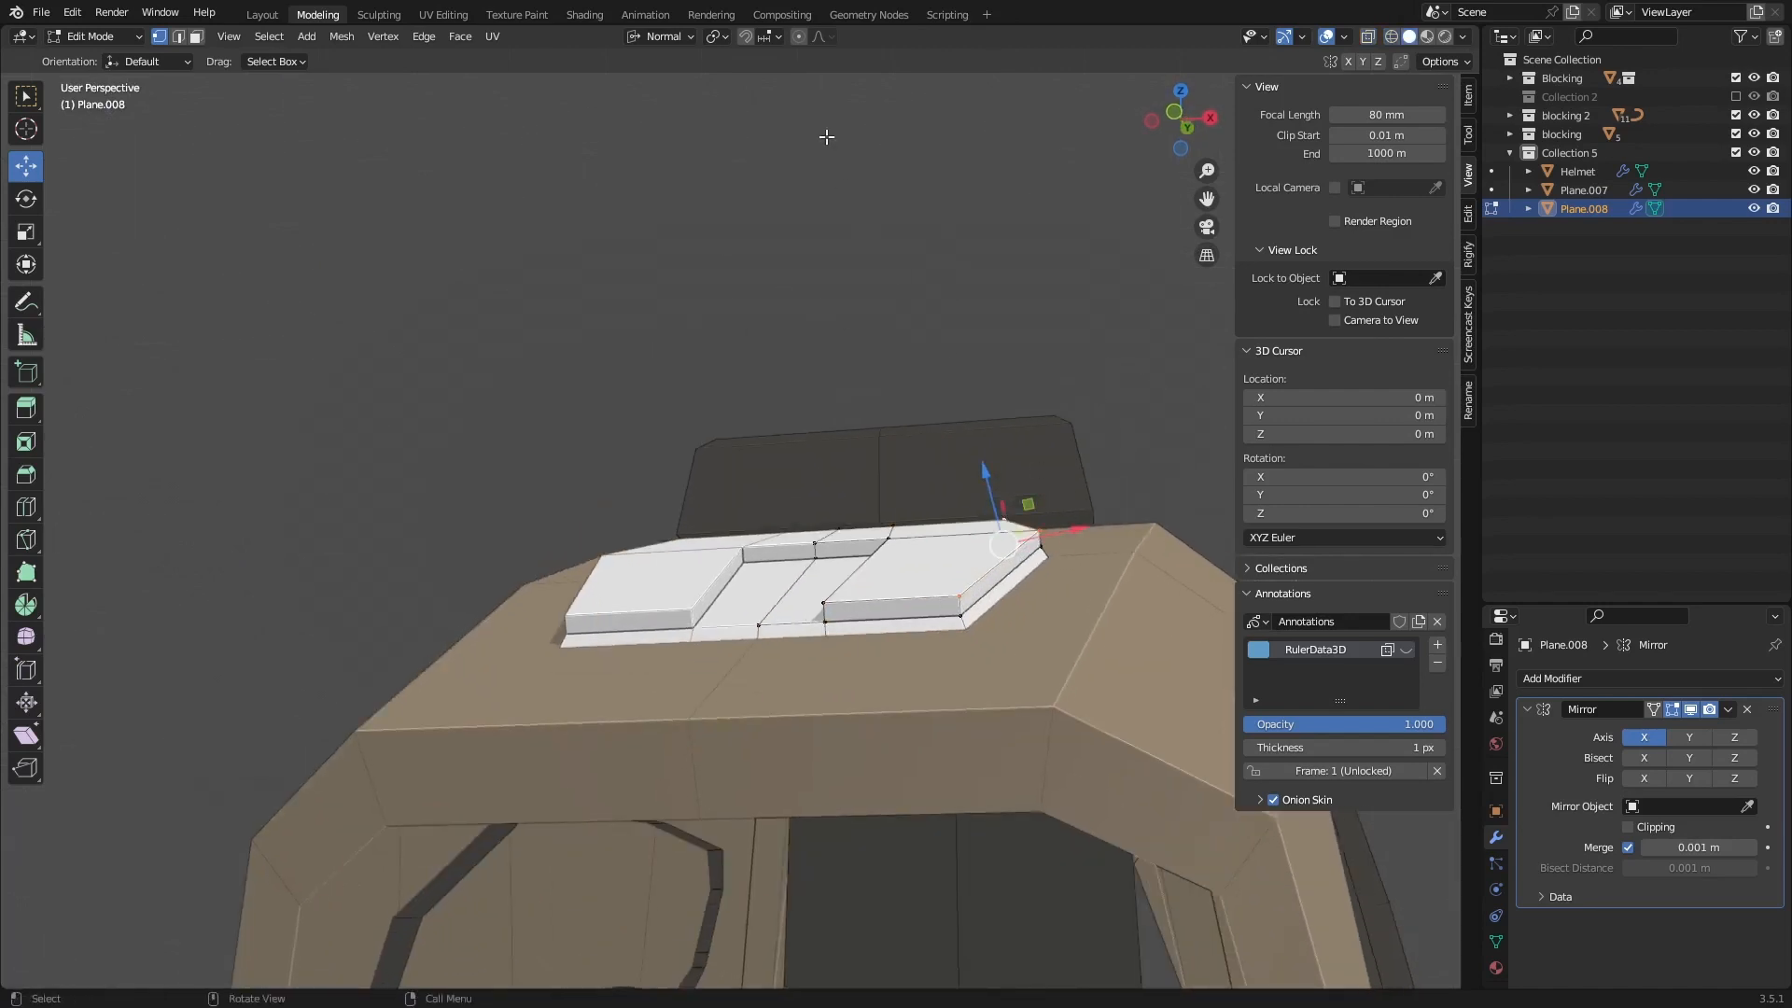
{"action": "left_click", "coordinate": [659, 36]}
{"action": "left_click", "coordinate": [623, 113]}
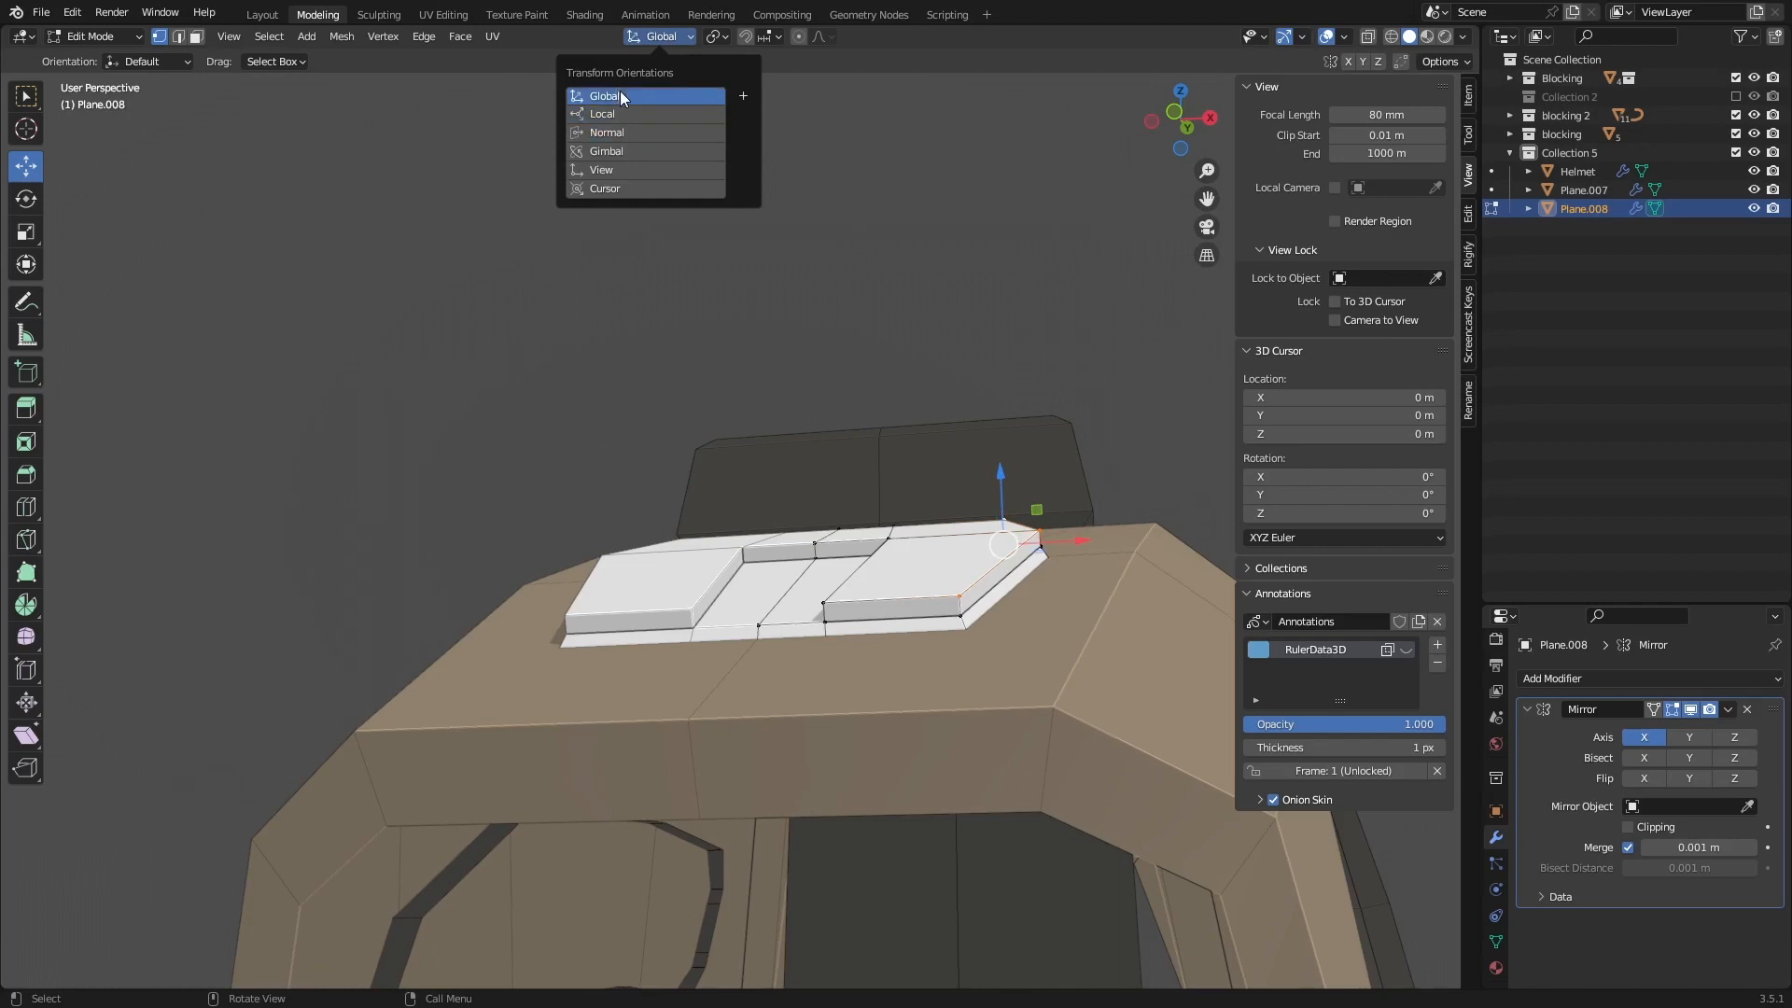
{"action": "left_click", "coordinate": [620, 94]}
{"action": "left_click_drag", "start_coordinate": [1073, 539], "coordinate": [1042, 539]}
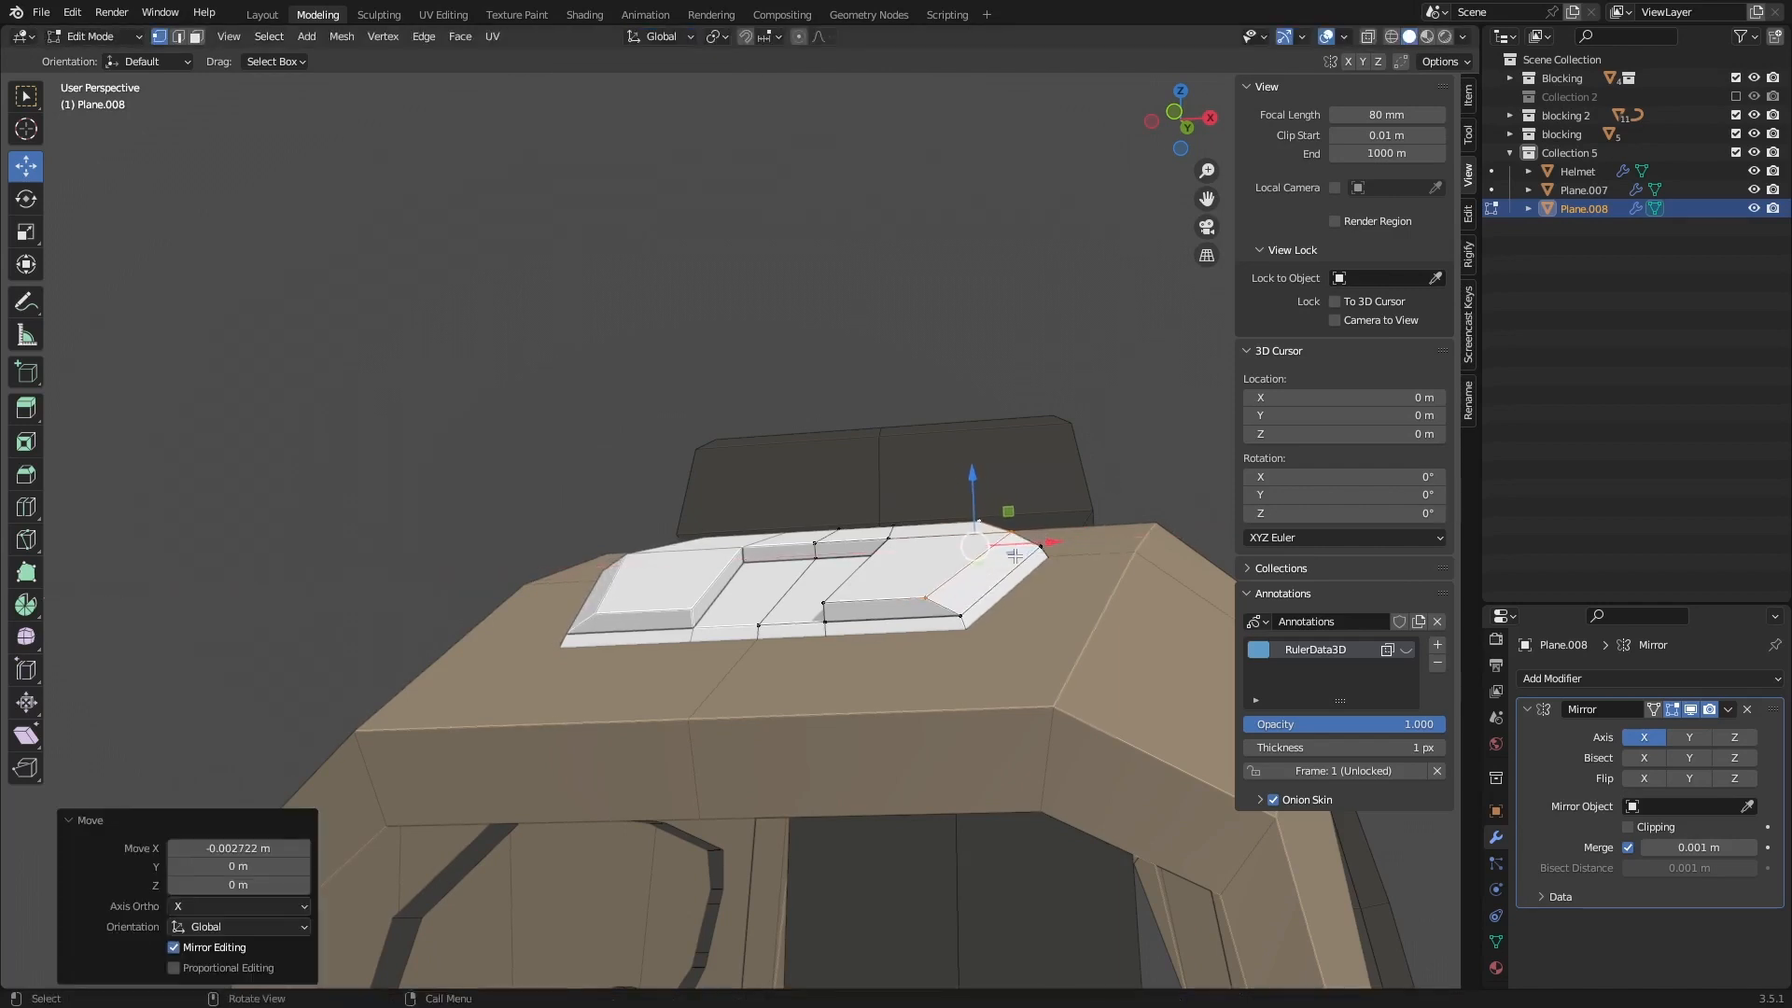
Step: Slide the front top edge of the raised side strip backward by a factor of about 0.18
{"action": "left_click", "coordinate": [824, 604]}
{"action": "left_click", "coordinate": [925, 598], "text": "shift"}
{"action": "middle_click_drag", "start_coordinate": [922, 595], "coordinate": [971, 710]}
{"action": "scroll", "coordinate": [917, 586], "scroll_direction": "up", "scroll_amount": 2}
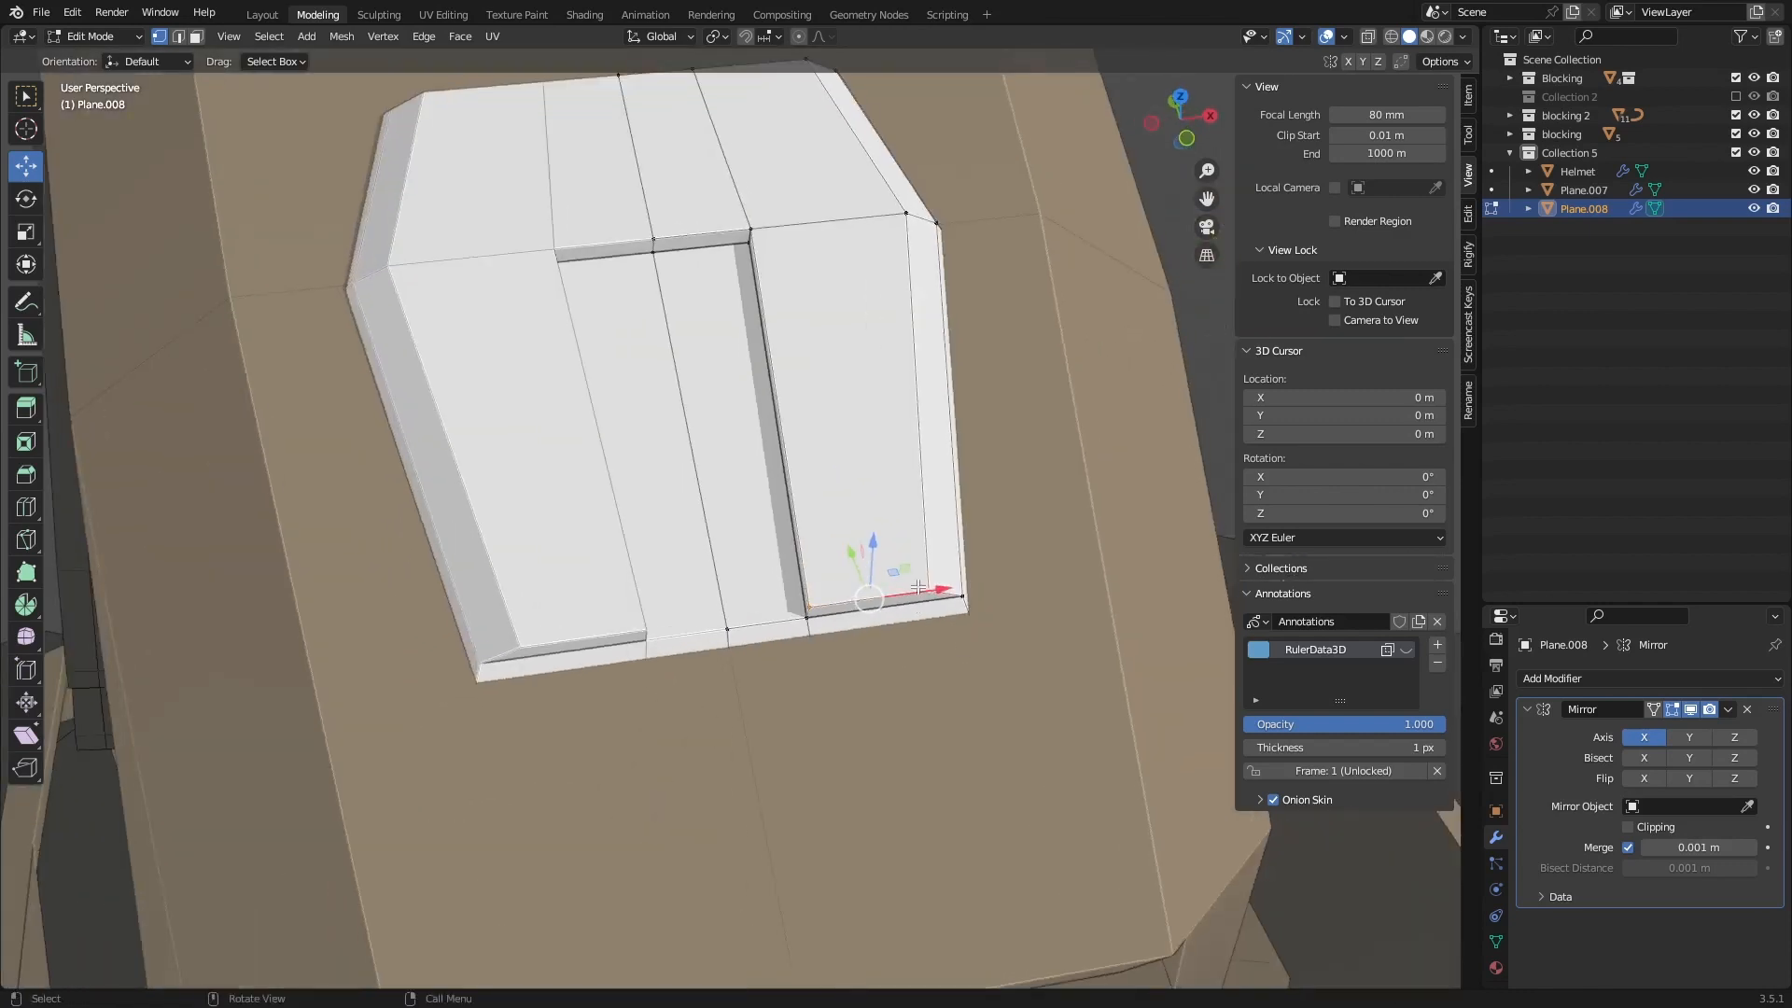
{"action": "middle_click_drag", "start_coordinate": [808, 317], "coordinate": [895, 569]}
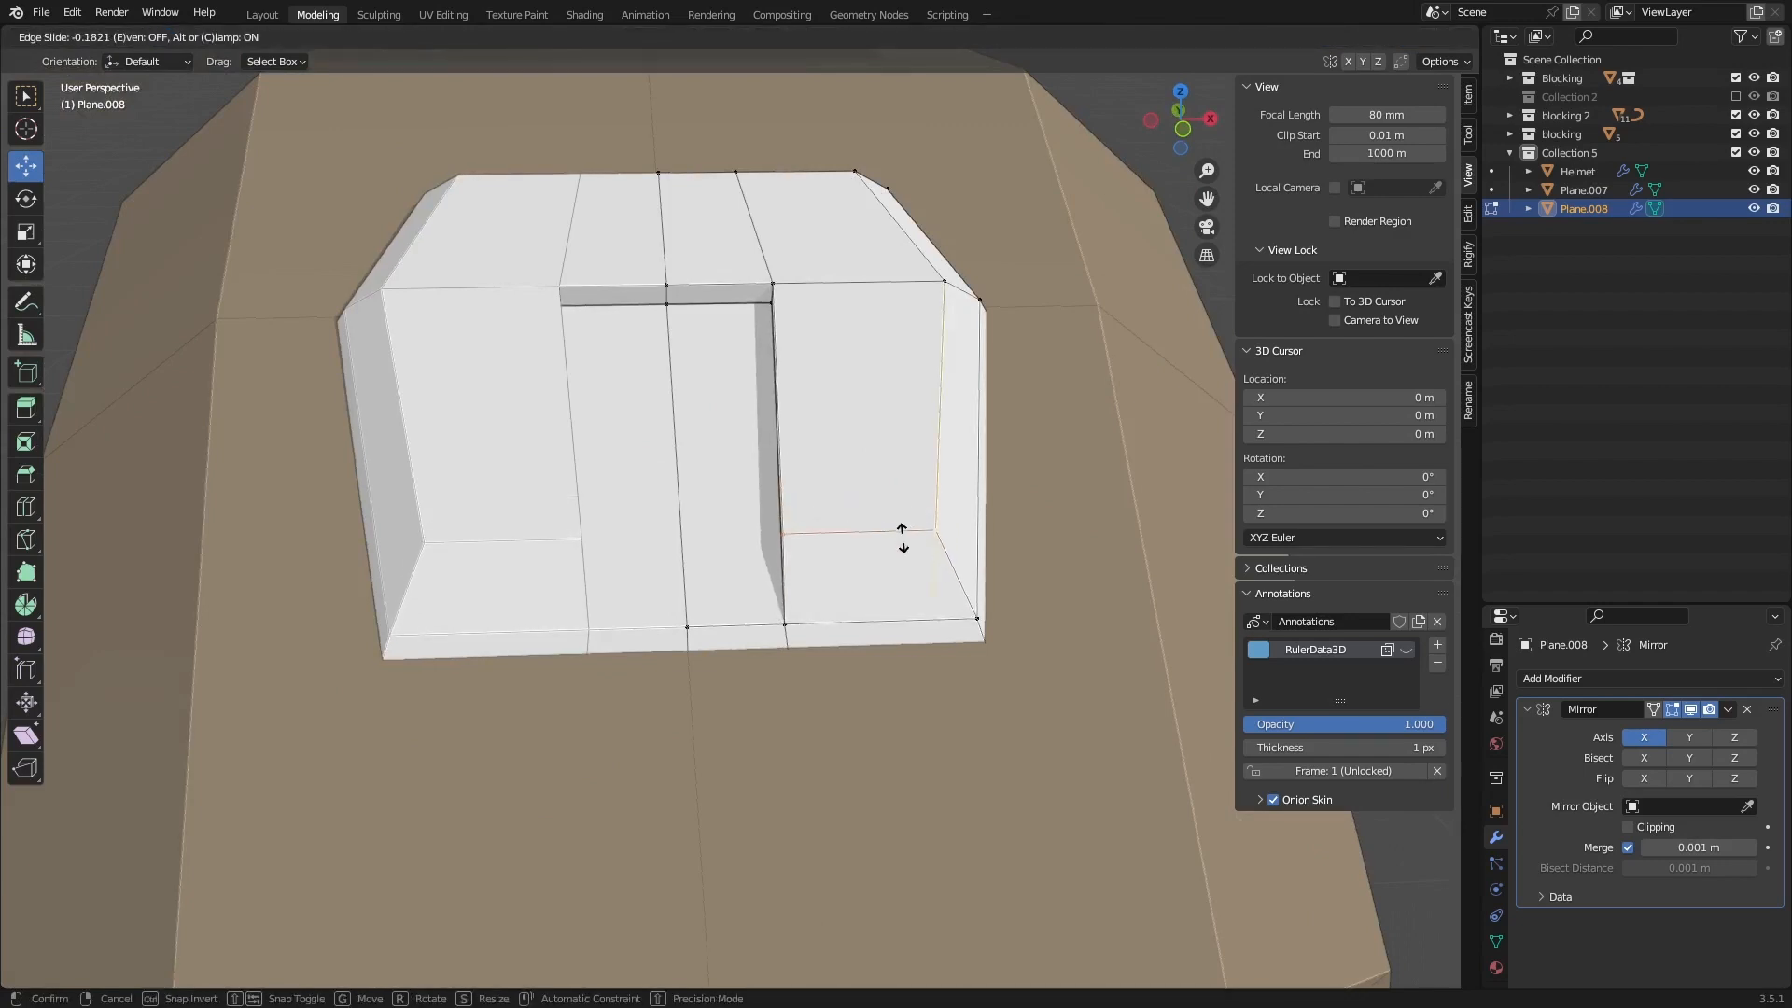
{"action": "left_click", "coordinate": [902, 539]}
{"action": "scroll", "coordinate": [896, 522], "scroll_direction": "down", "scroll_amount": 2}
{"action": "middle_click_drag", "start_coordinate": [794, 448], "coordinate": [1012, 458]}
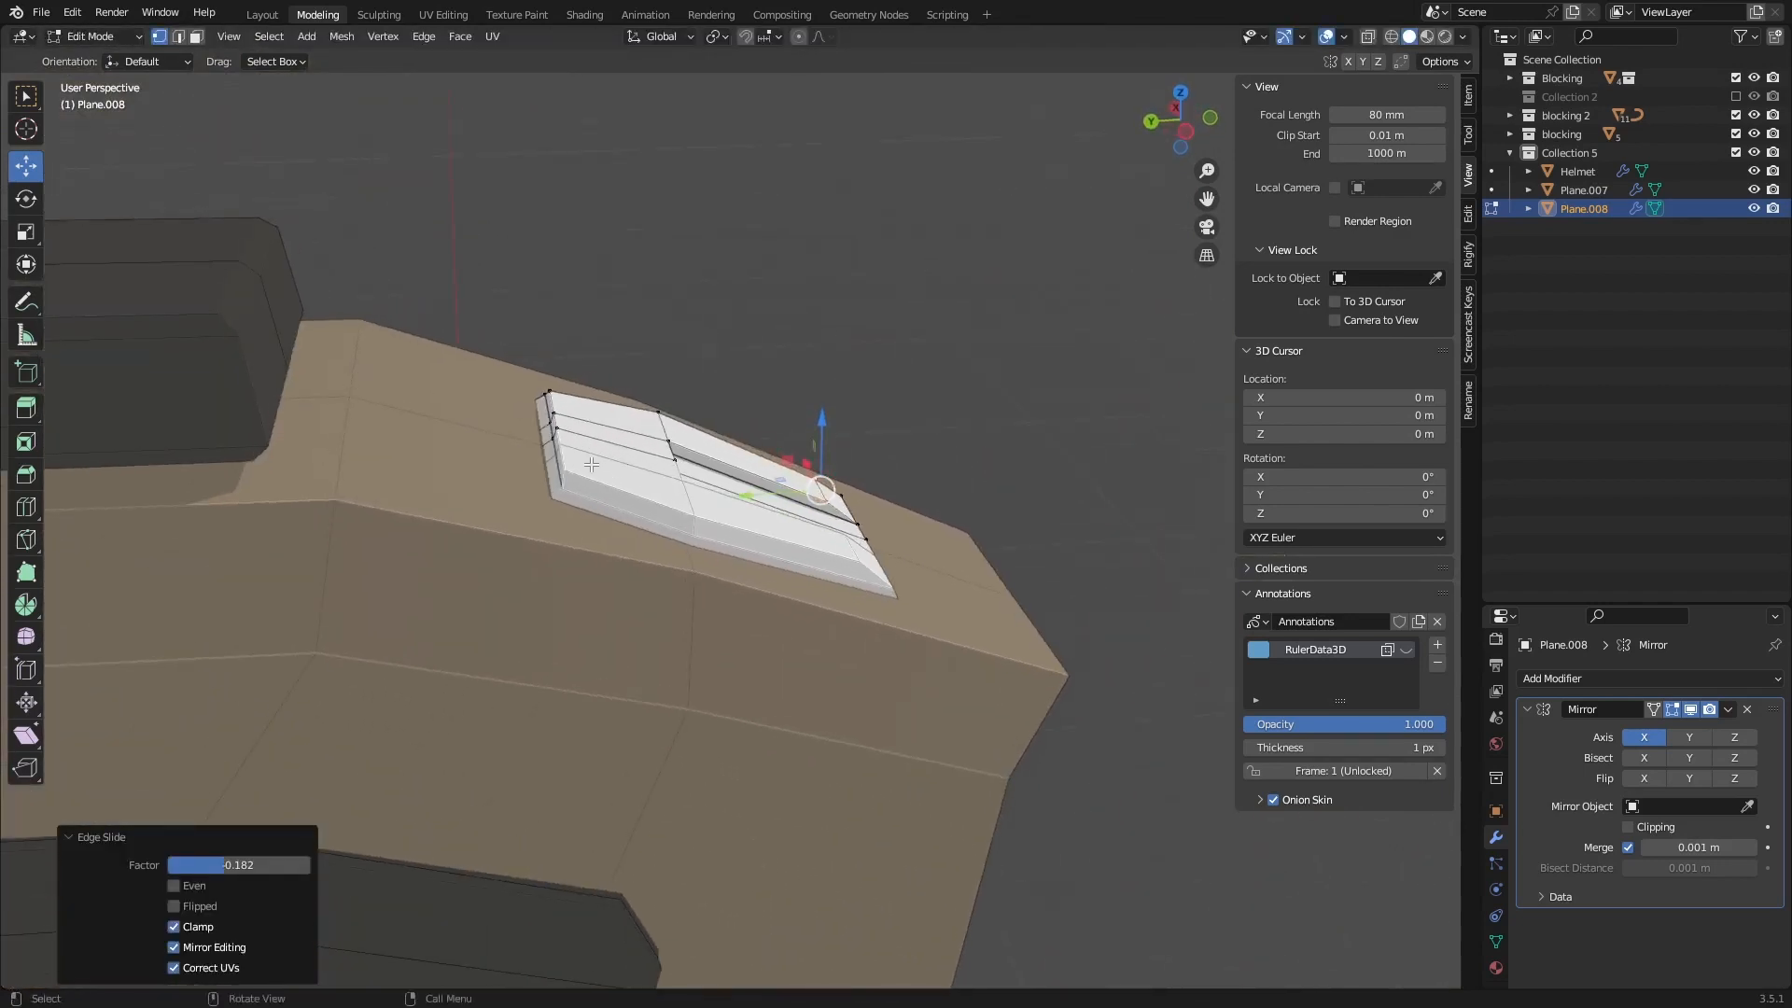
Step: Slide the plate's rear top edge forward by a factor of about 0.39 to slope the back end
{"action": "middle_click_drag", "start_coordinate": [591, 464], "coordinate": [871, 524]}
{"action": "scroll", "coordinate": [924, 403], "scroll_direction": "up", "scroll_amount": 3}
{"action": "left_click", "coordinate": [896, 451]}
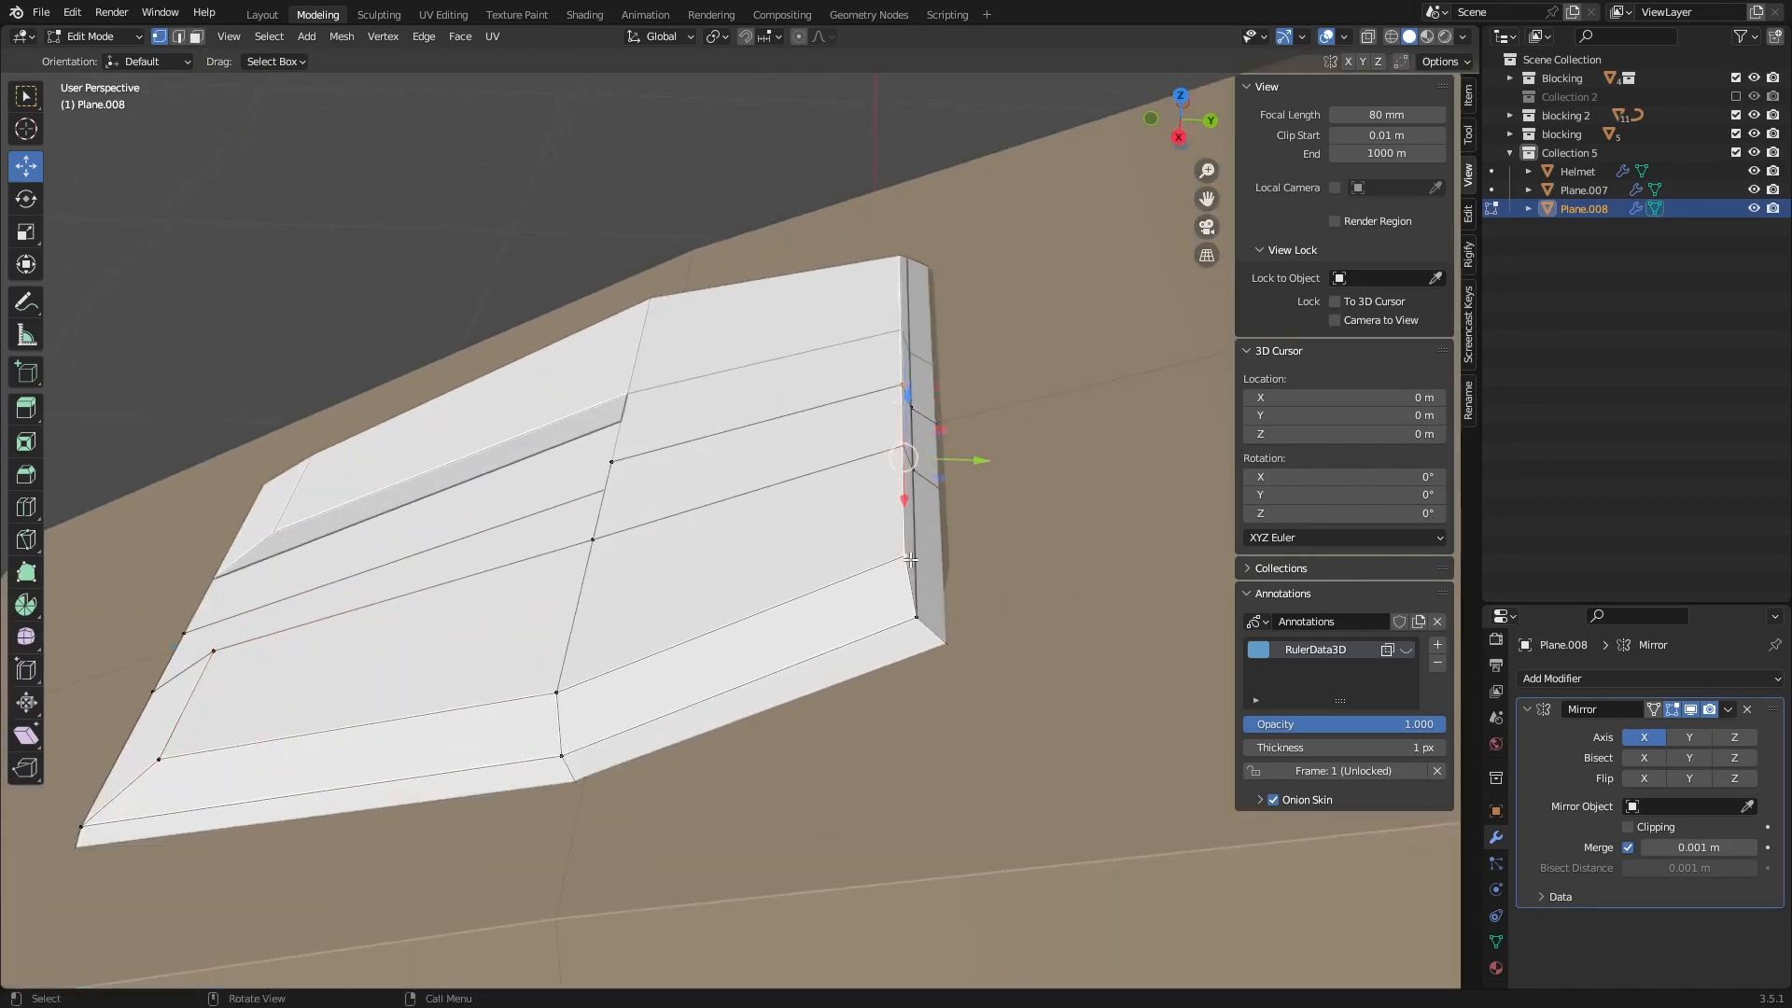
{"action": "left_click", "coordinate": [834, 582]}
{"action": "scroll", "coordinate": [833, 582], "scroll_direction": "down", "scroll_amount": 4}
{"action": "middle_click_drag", "start_coordinate": [696, 686], "coordinate": [761, 621]}
{"action": "middle_click_drag", "start_coordinate": [761, 620], "coordinate": [762, 545], "text": "shift"}
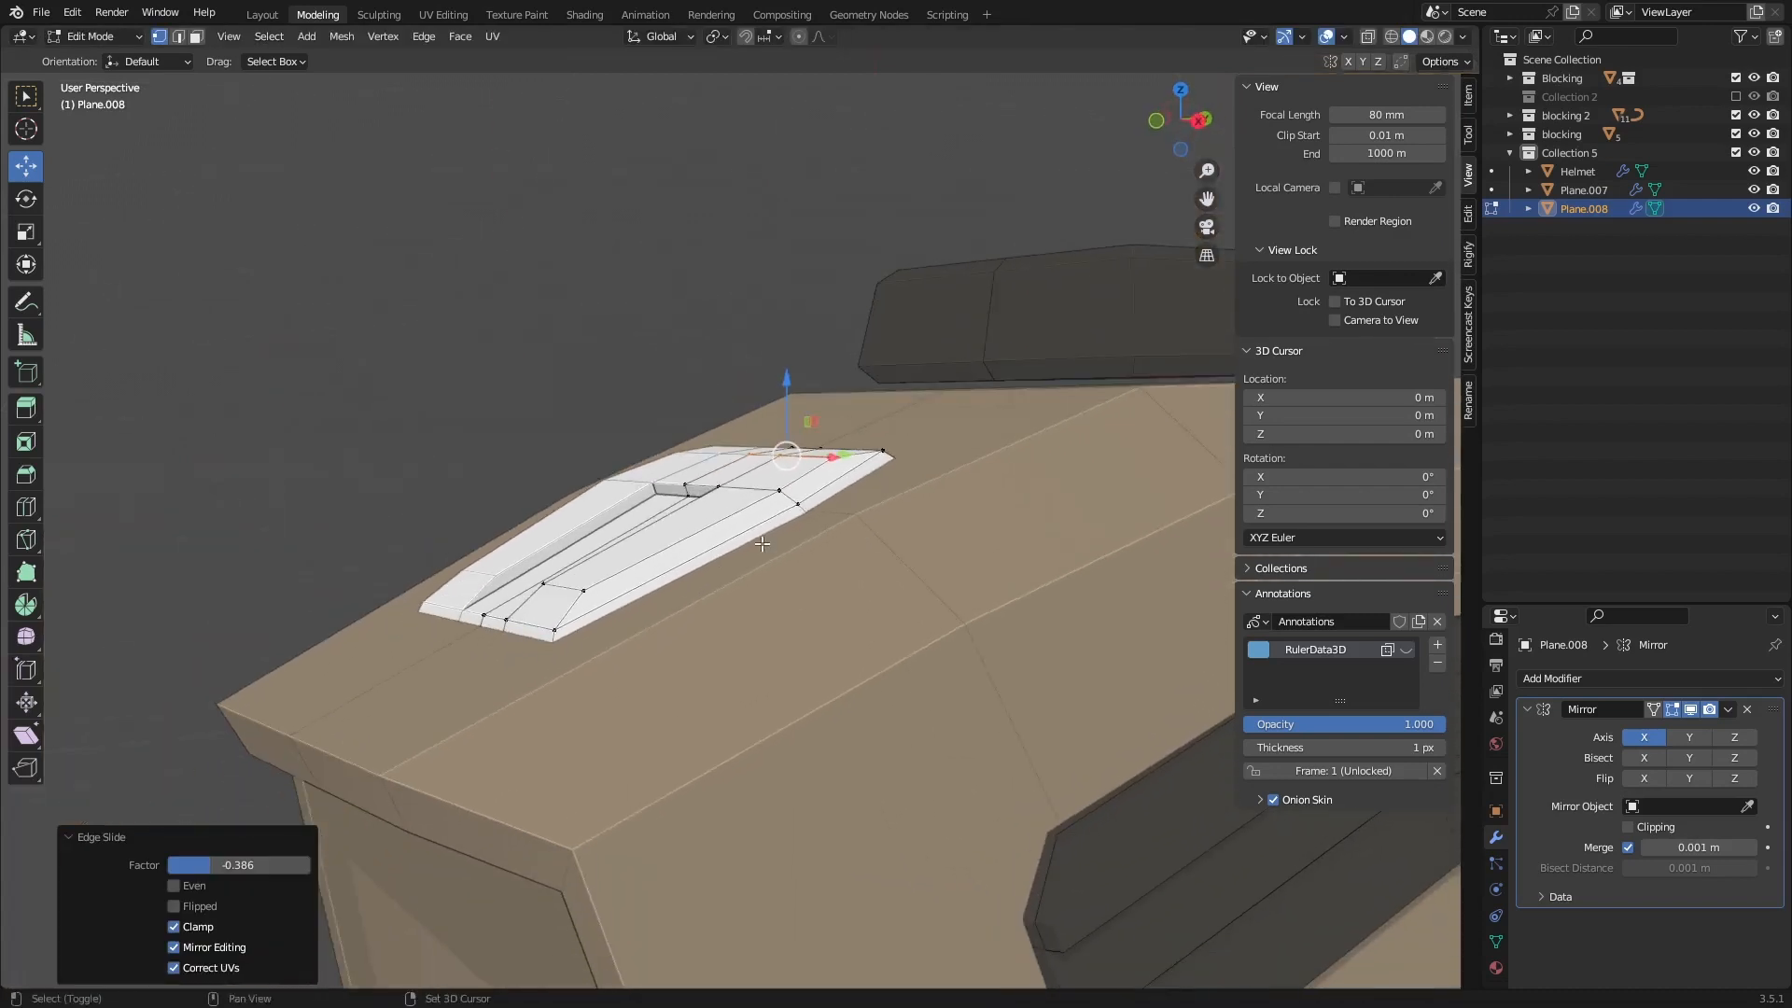
Step: Extrude the rear centre face of the brow plate about 0.0016 m and raise it a further 0.00026 m along Z
{"action": "middle_click_drag", "start_coordinate": [754, 607], "coordinate": [786, 541]}
{"action": "scroll", "coordinate": [755, 522], "scroll_direction": "up", "scroll_amount": 3}
{"action": "key", "text": "alt+a"}
{"action": "left_click", "coordinate": [755, 522]}
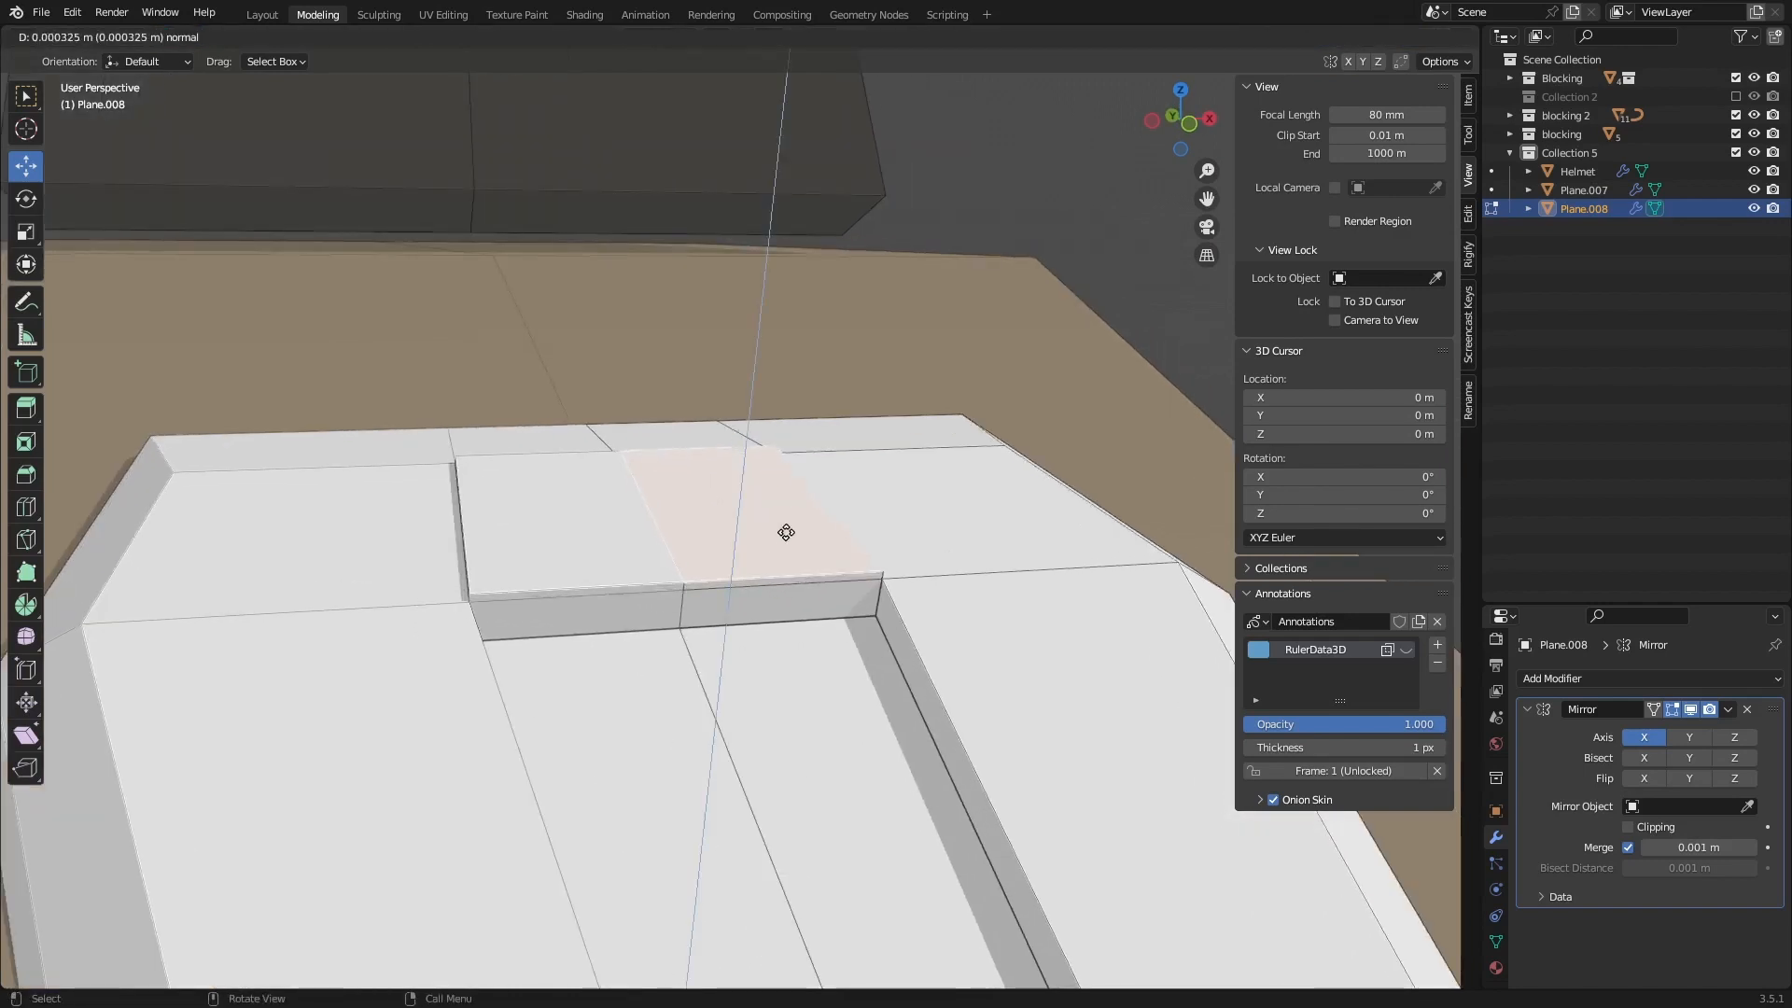
{"action": "left_click", "coordinate": [800, 505]}
{"action": "scroll", "coordinate": [803, 505], "scroll_direction": "down", "scroll_amount": 6}
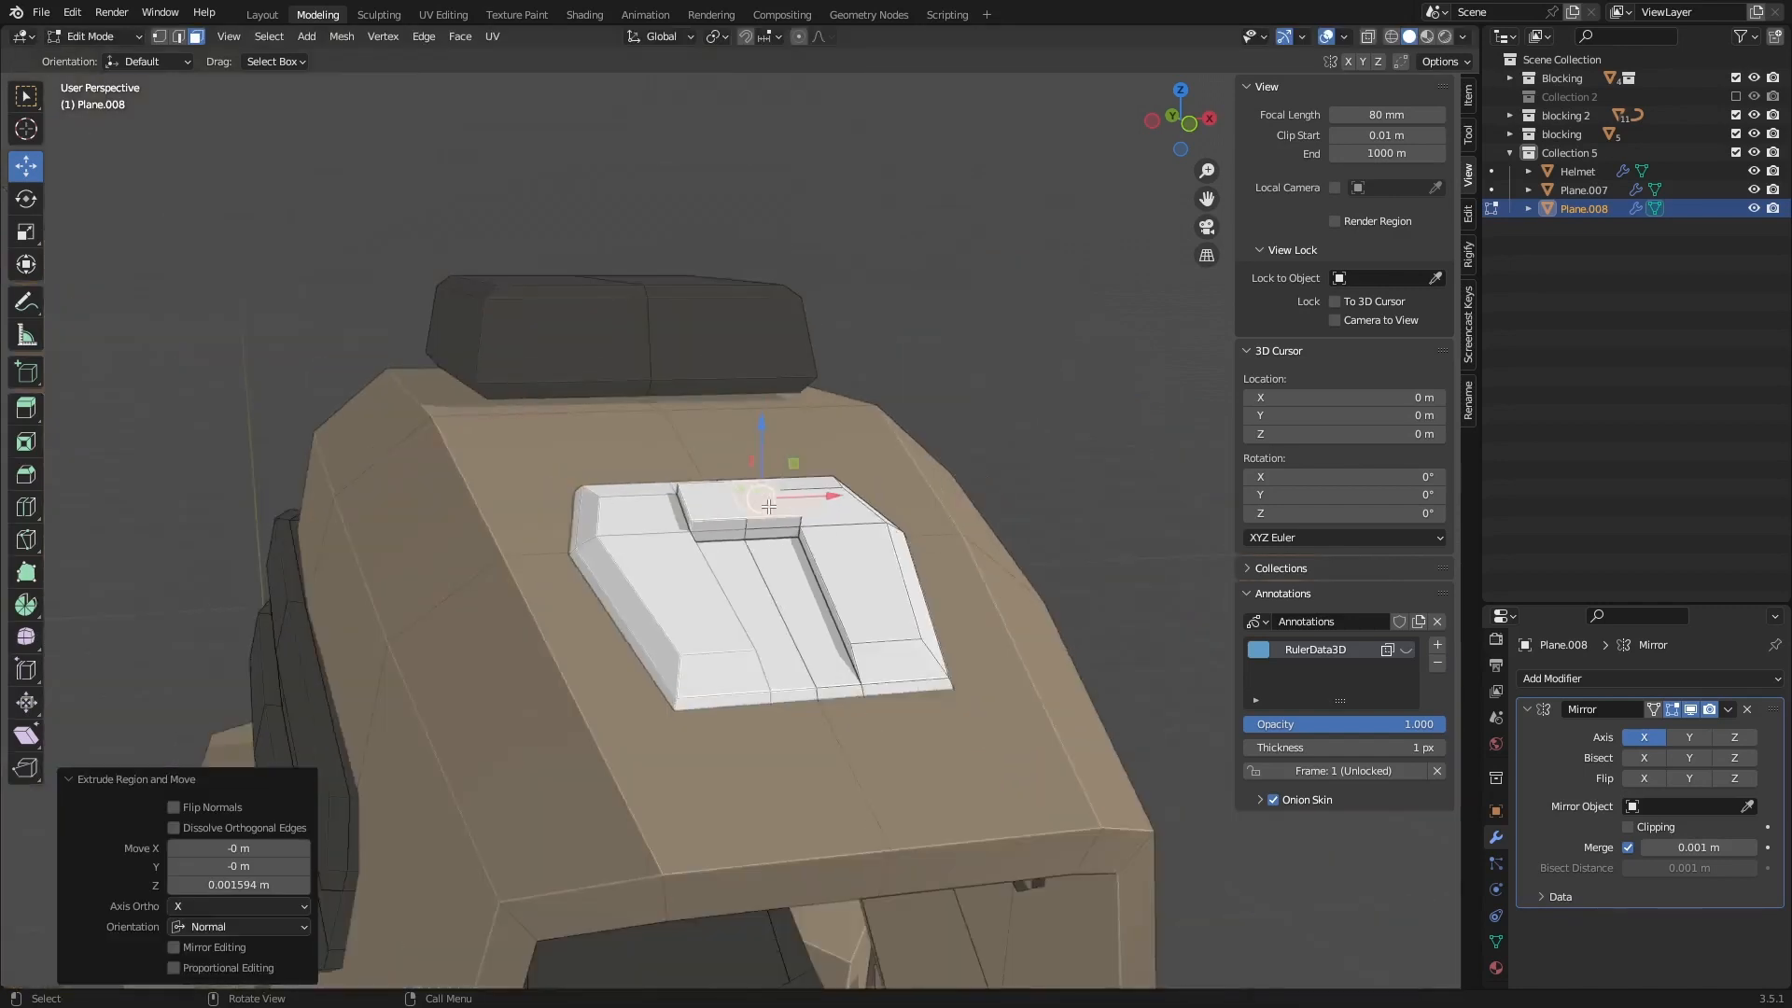
{"action": "mouse_move", "coordinate": [811, 502]}
{"action": "middle_mouse_down"}
{"action": "mouse_move", "coordinate": [924, 508]}
{"action": "mouse_move", "coordinate": [715, 582]}
{"action": "mouse_move", "coordinate": [804, 534]}
{"action": "middle_mouse_up"}
{"action": "scroll", "coordinate": [794, 501], "scroll_direction": "up", "scroll_amount": 3}
{"action": "scroll", "coordinate": [714, 582], "scroll_direction": "down", "scroll_amount": 3}
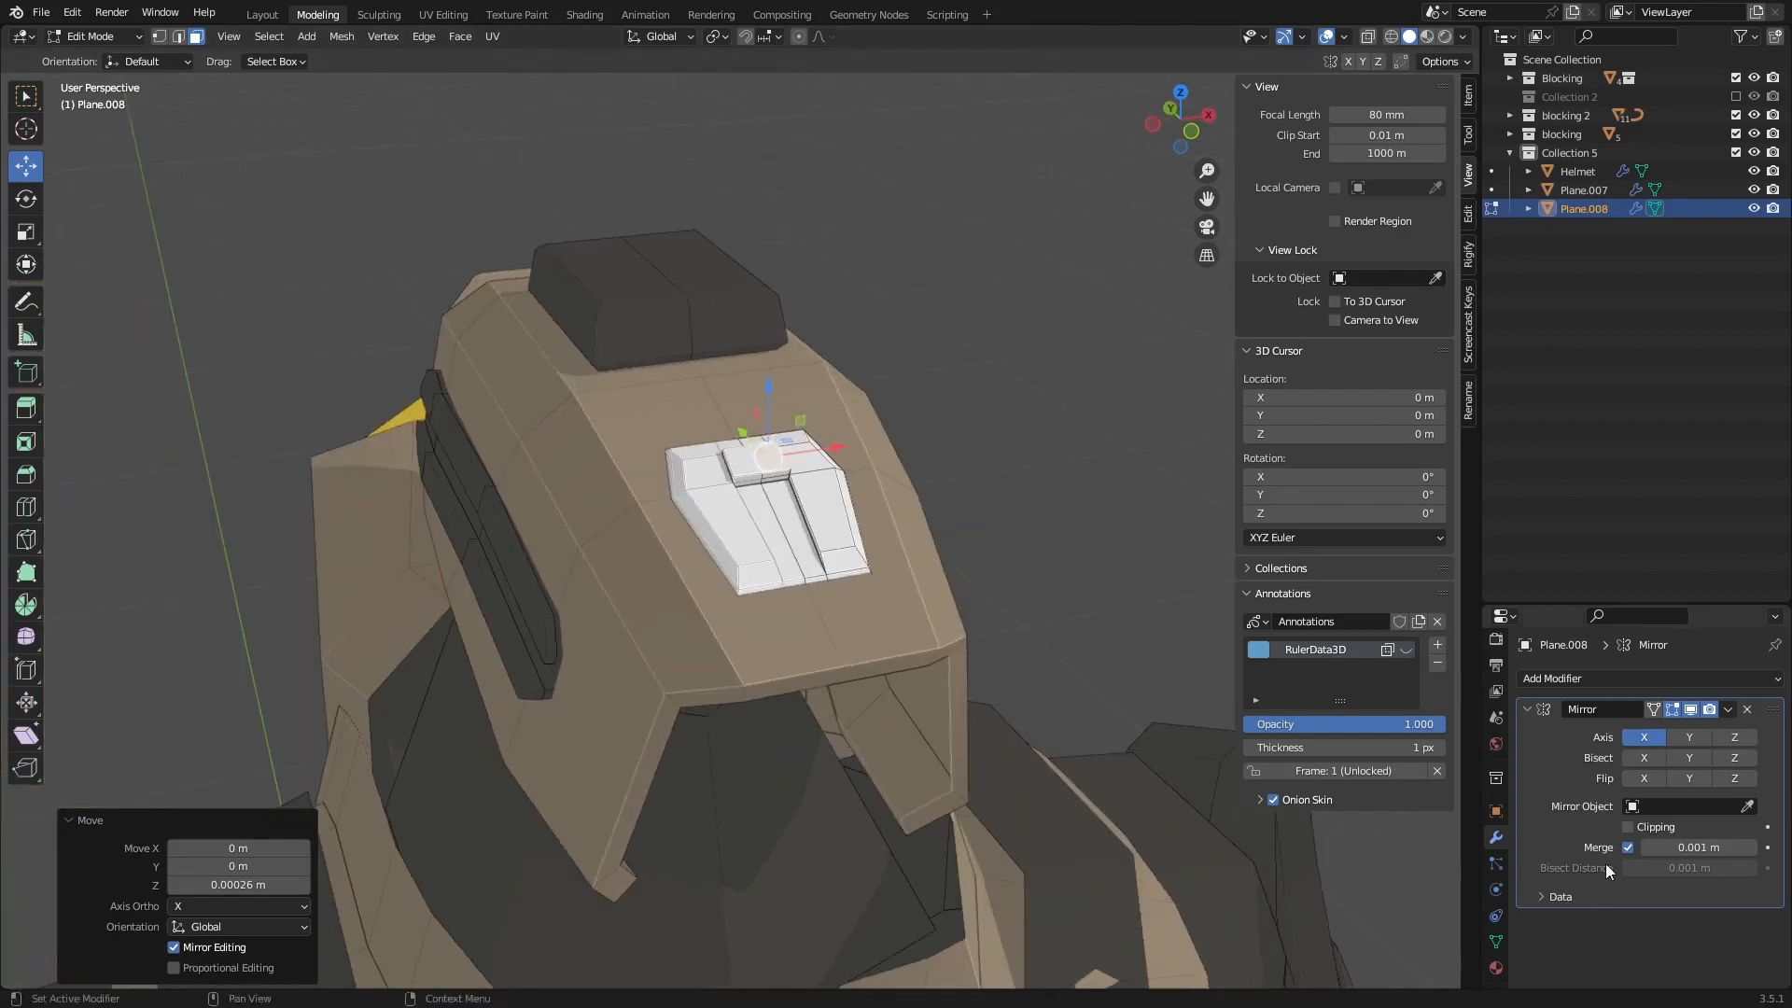
Step: Assign the METAL ARMOR material to the brow plate and leave mesh editing
{"action": "left_click", "coordinate": [1497, 965]}
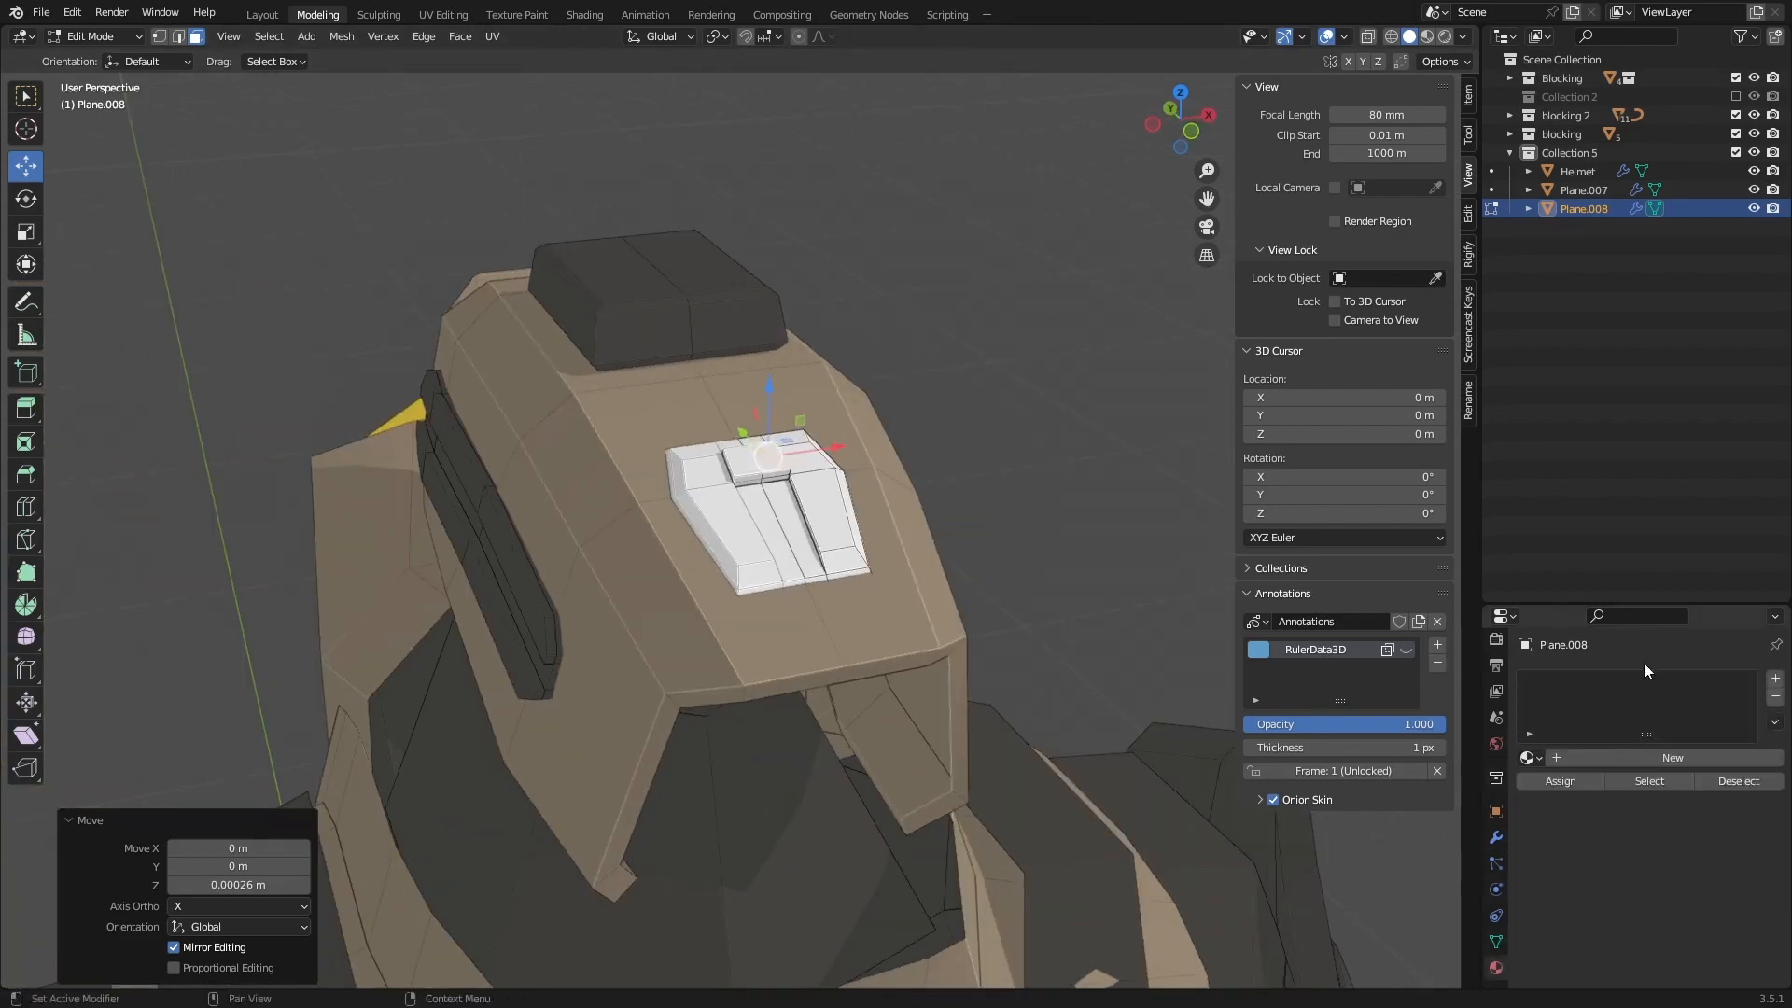
{"action": "left_click", "coordinate": [1531, 758]}
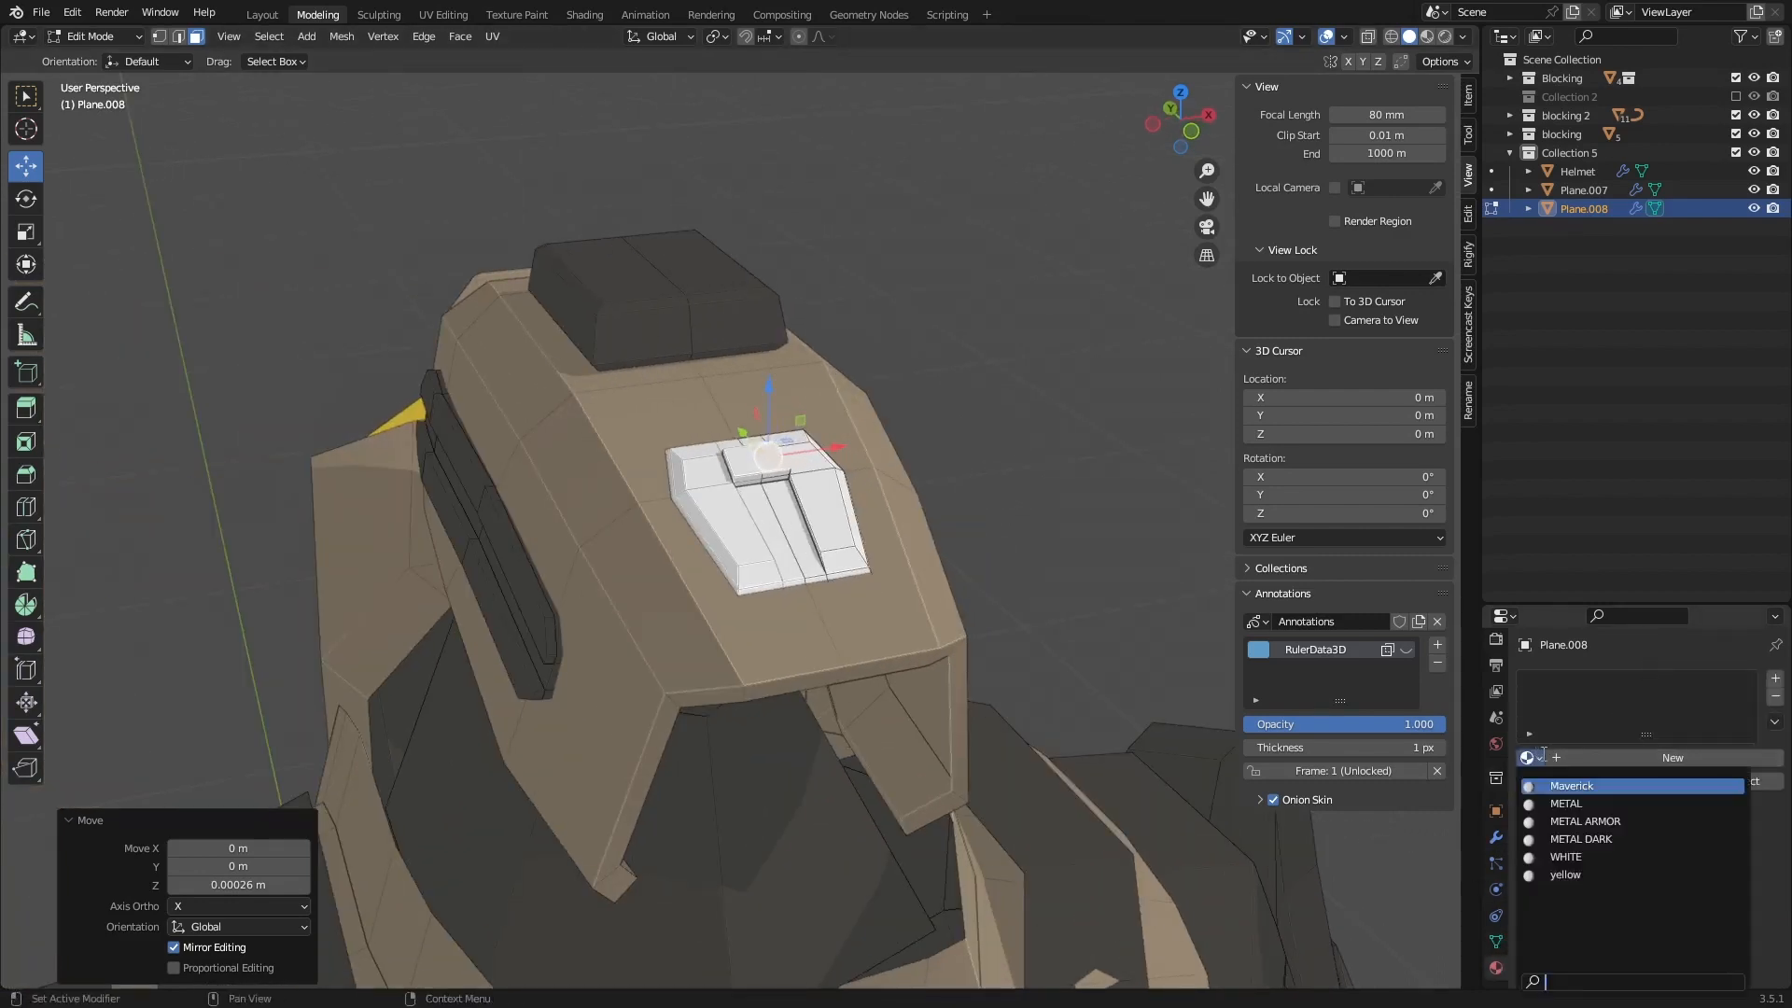
{"action": "left_click", "coordinate": [1574, 822]}
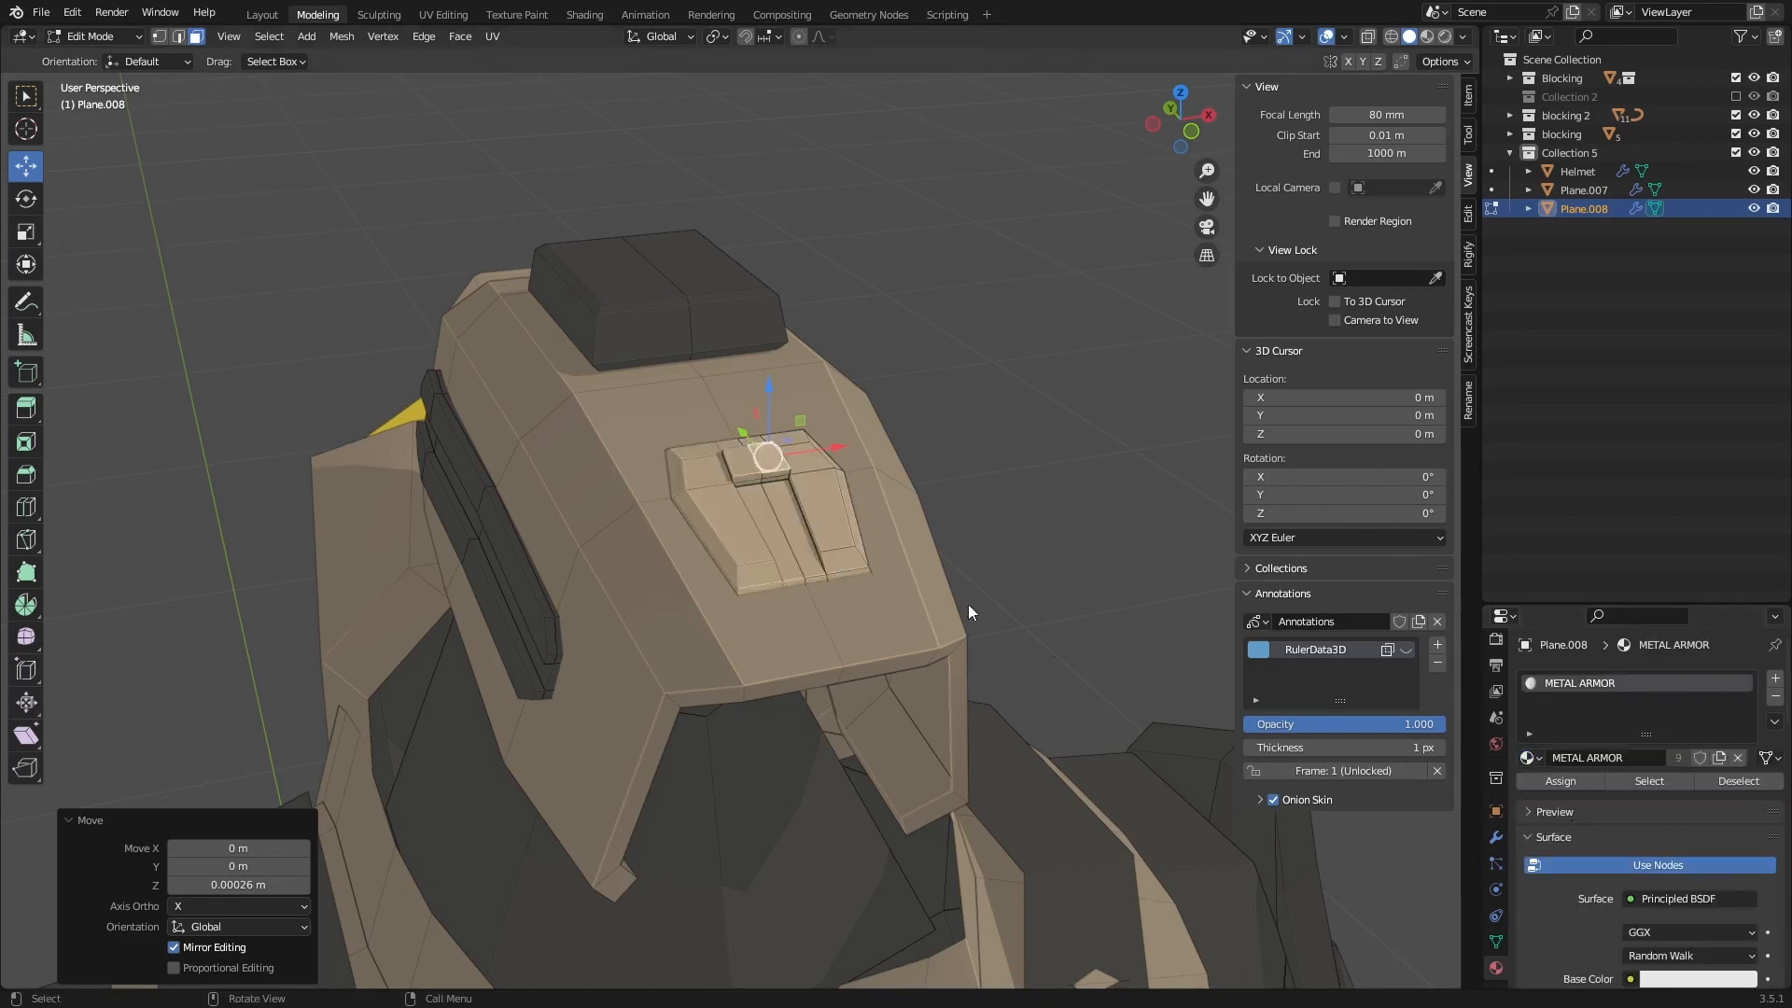
{"action": "key", "text": "Tab"}
Step: Join the finished brow plate to the Helmet object
{"action": "middle_click_drag", "start_coordinate": [933, 551], "coordinate": [898, 487]}
{"action": "left_click", "coordinate": [1010, 507]}
{"action": "left_click", "coordinate": [790, 555]}
{"action": "key", "text": "Tab"}
{"action": "key", "text": "alt+q"}
{"action": "key", "text": "Tab"}
{"action": "left_click", "coordinate": [897, 486], "text": "shift"}
{"action": "right_click", "coordinate": [864, 480]}
{"action": "left_click", "coordinate": [840, 526]}
{"action": "left_click", "coordinate": [599, 485]}
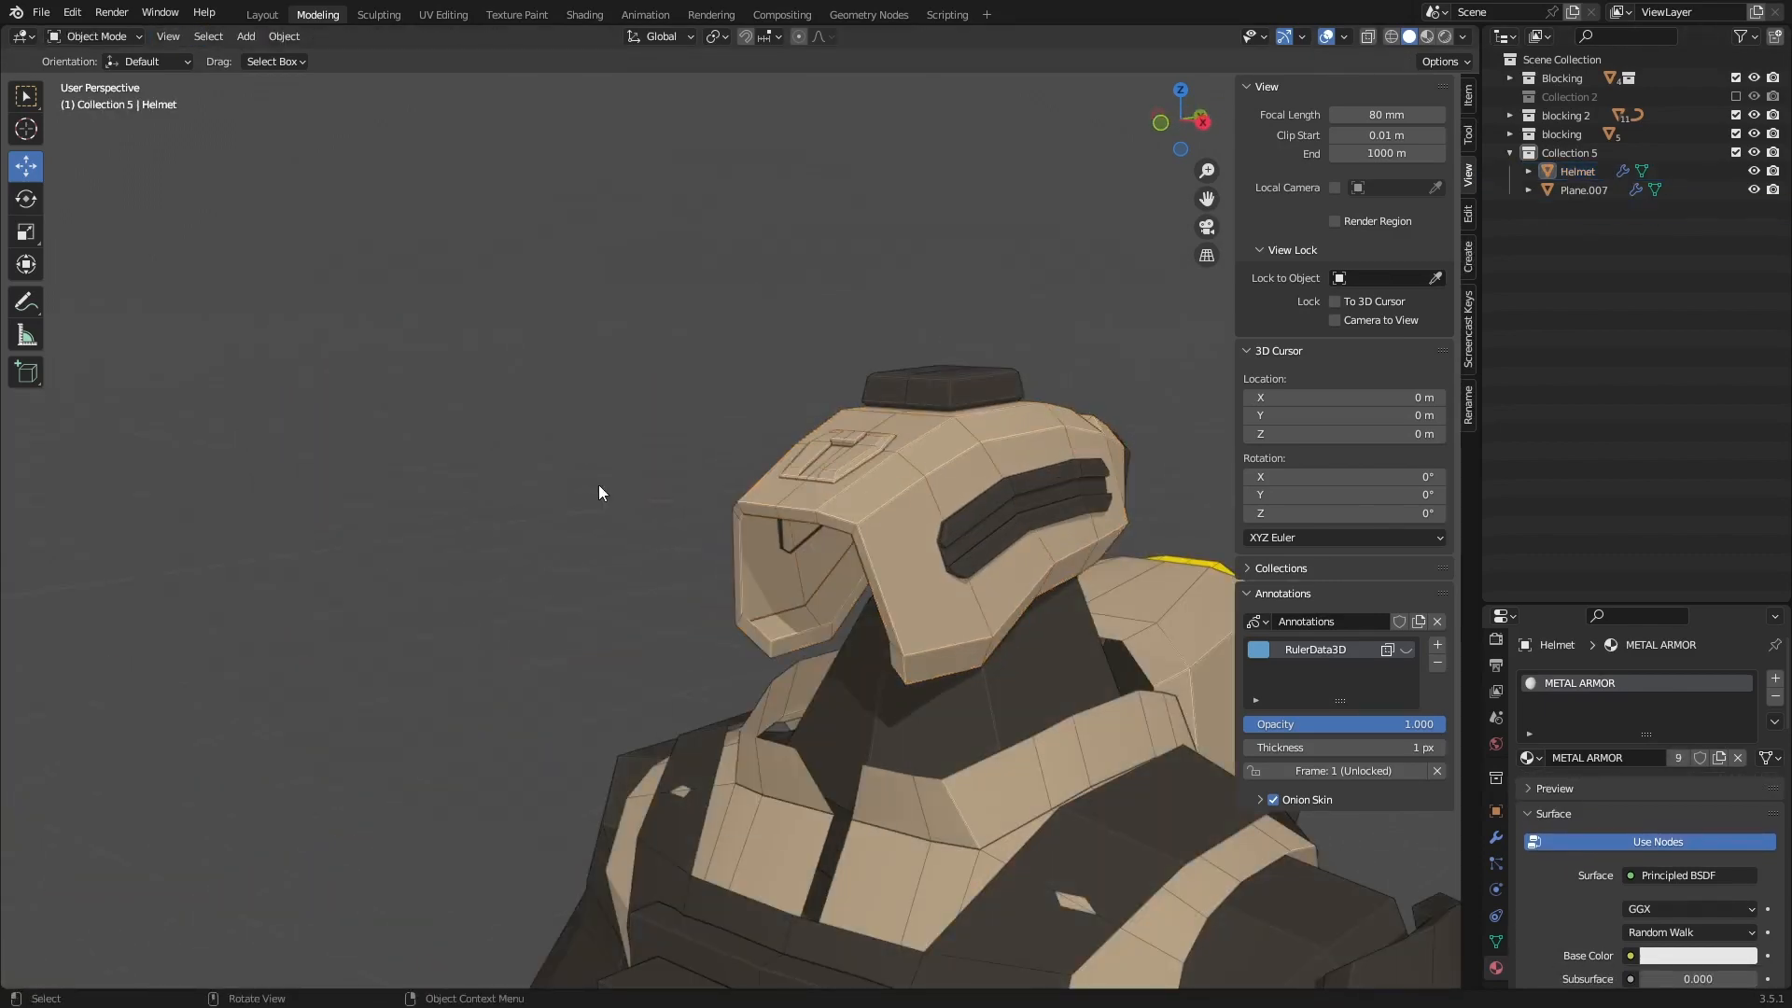
Step: Add a new plane in Collection 5 and open its mesh for editing
{"action": "middle_click_drag", "start_coordinate": [599, 493], "coordinate": [624, 542]}
{"action": "left_click", "coordinate": [1569, 153]}
{"action": "left_click", "coordinate": [245, 37]}
{"action": "mouse_move", "coordinate": [271, 57]}
{"action": "left_click", "coordinate": [448, 58]}
{"action": "scroll", "coordinate": [747, 485], "scroll_direction": "down", "scroll_amount": 8}
{"action": "middle_click_drag", "start_coordinate": [1191, 121], "coordinate": [1297, 130]}
{"action": "key", "text": "Tab"}
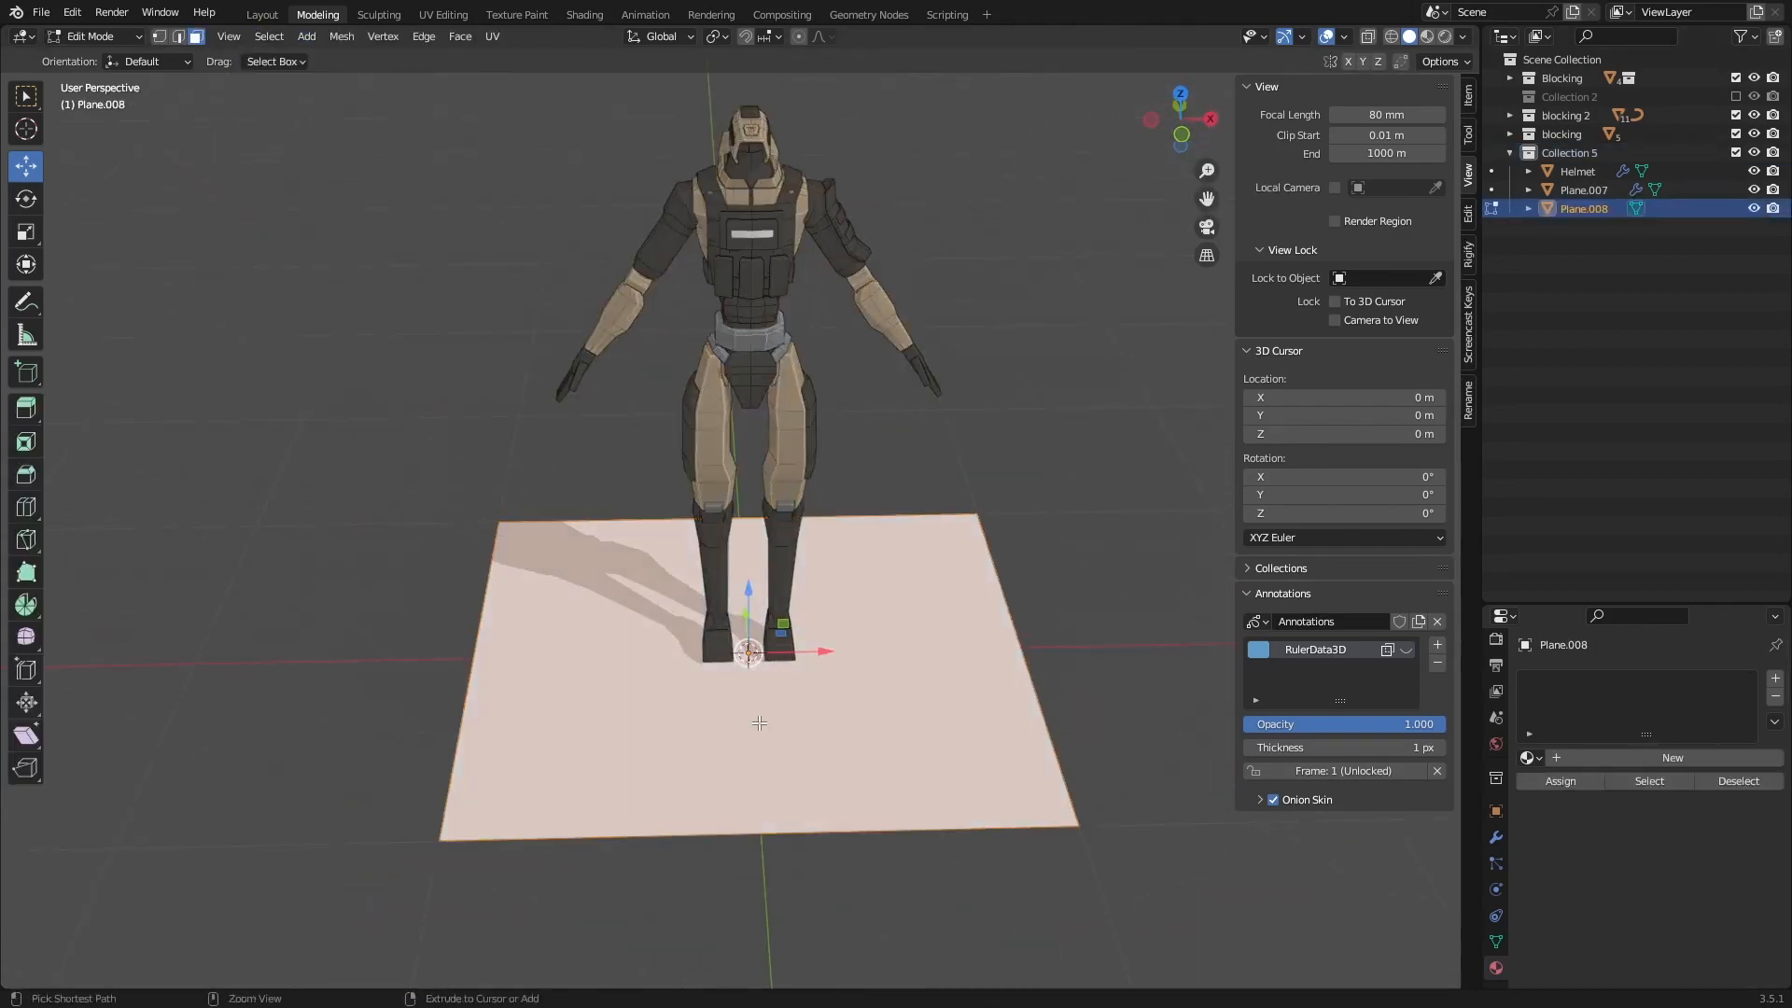
Step: Cut the plane down its centre and delete the half on the negative X side
{"action": "right_click", "coordinate": [771, 817]}
{"action": "left_click_drag", "start_coordinate": [383, 485], "coordinate": [556, 892]}
{"action": "key", "text": "x"}
{"action": "left_click", "coordinate": [523, 773]}
Step: Raise the half plane to head height, rotate it upright and scale it to match the helmet's face opening
{"action": "key", "text": "a"}
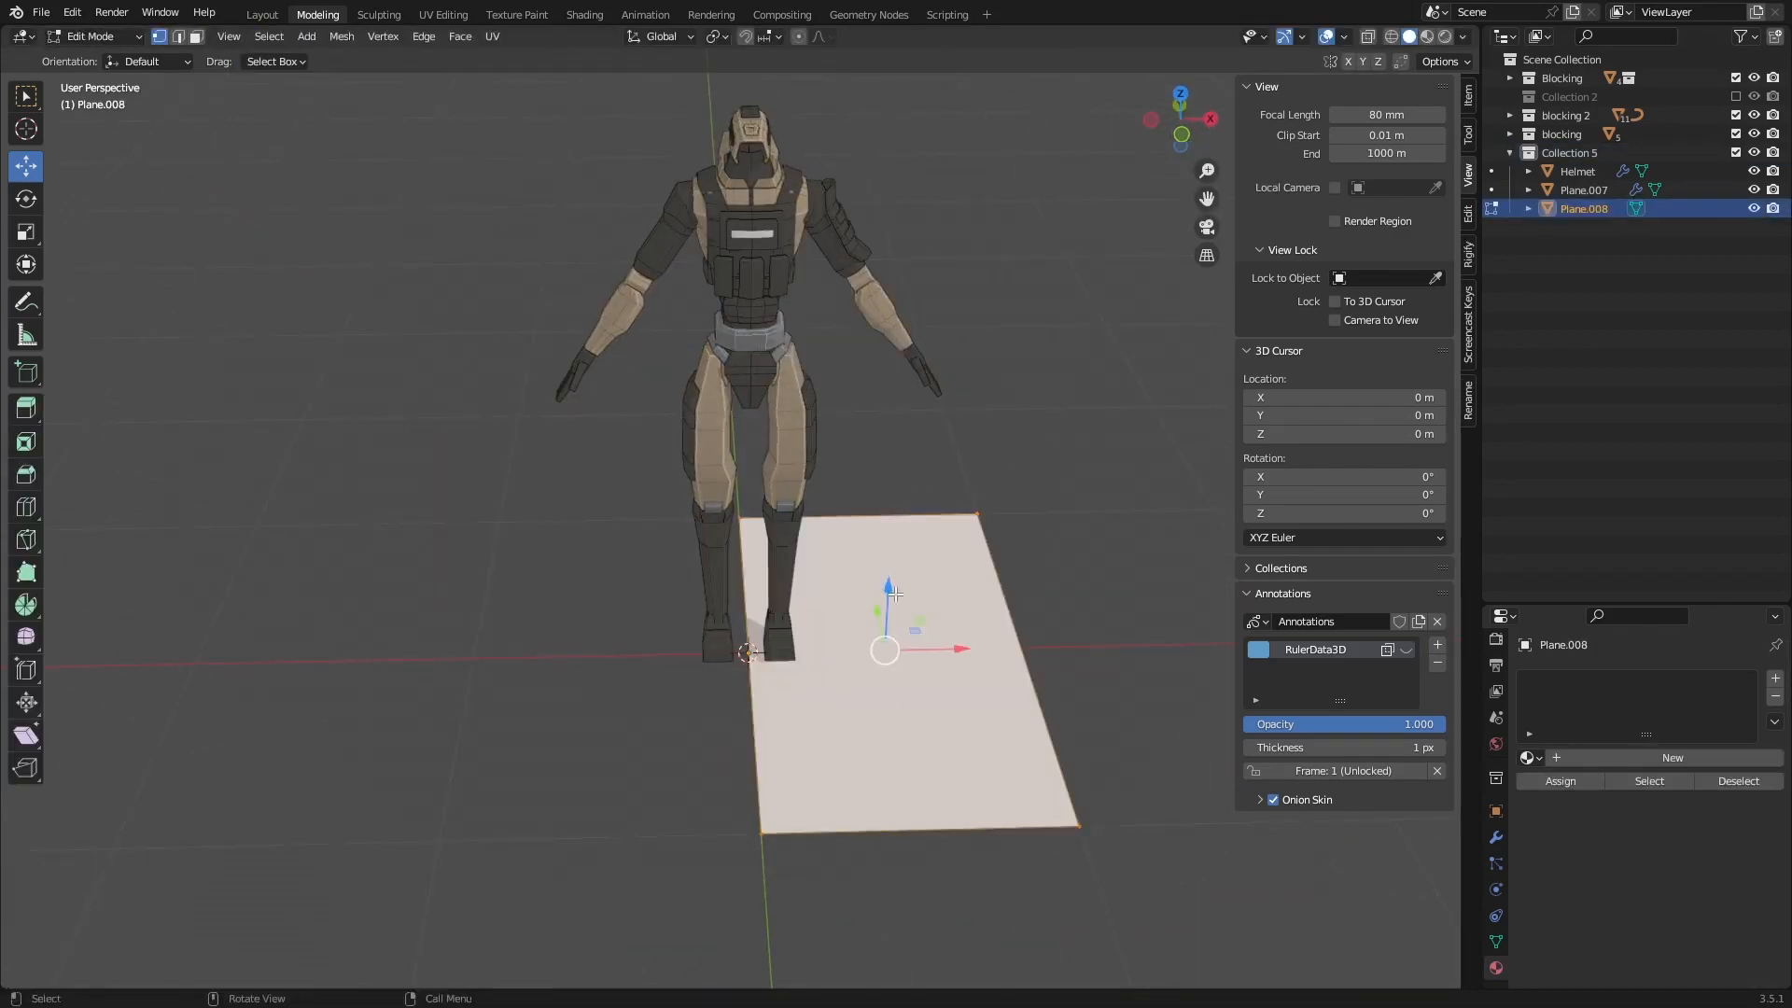
{"action": "left_click_drag", "start_coordinate": [888, 593], "coordinate": [890, 196]}
{"action": "middle_click_drag", "start_coordinate": [943, 280], "coordinate": [957, 210]}
{"action": "left_click", "coordinate": [1211, 121]}
{"action": "key", "text": "r"}
{"action": "left_click", "coordinate": [934, 493]}
{"action": "key", "text": "s"}
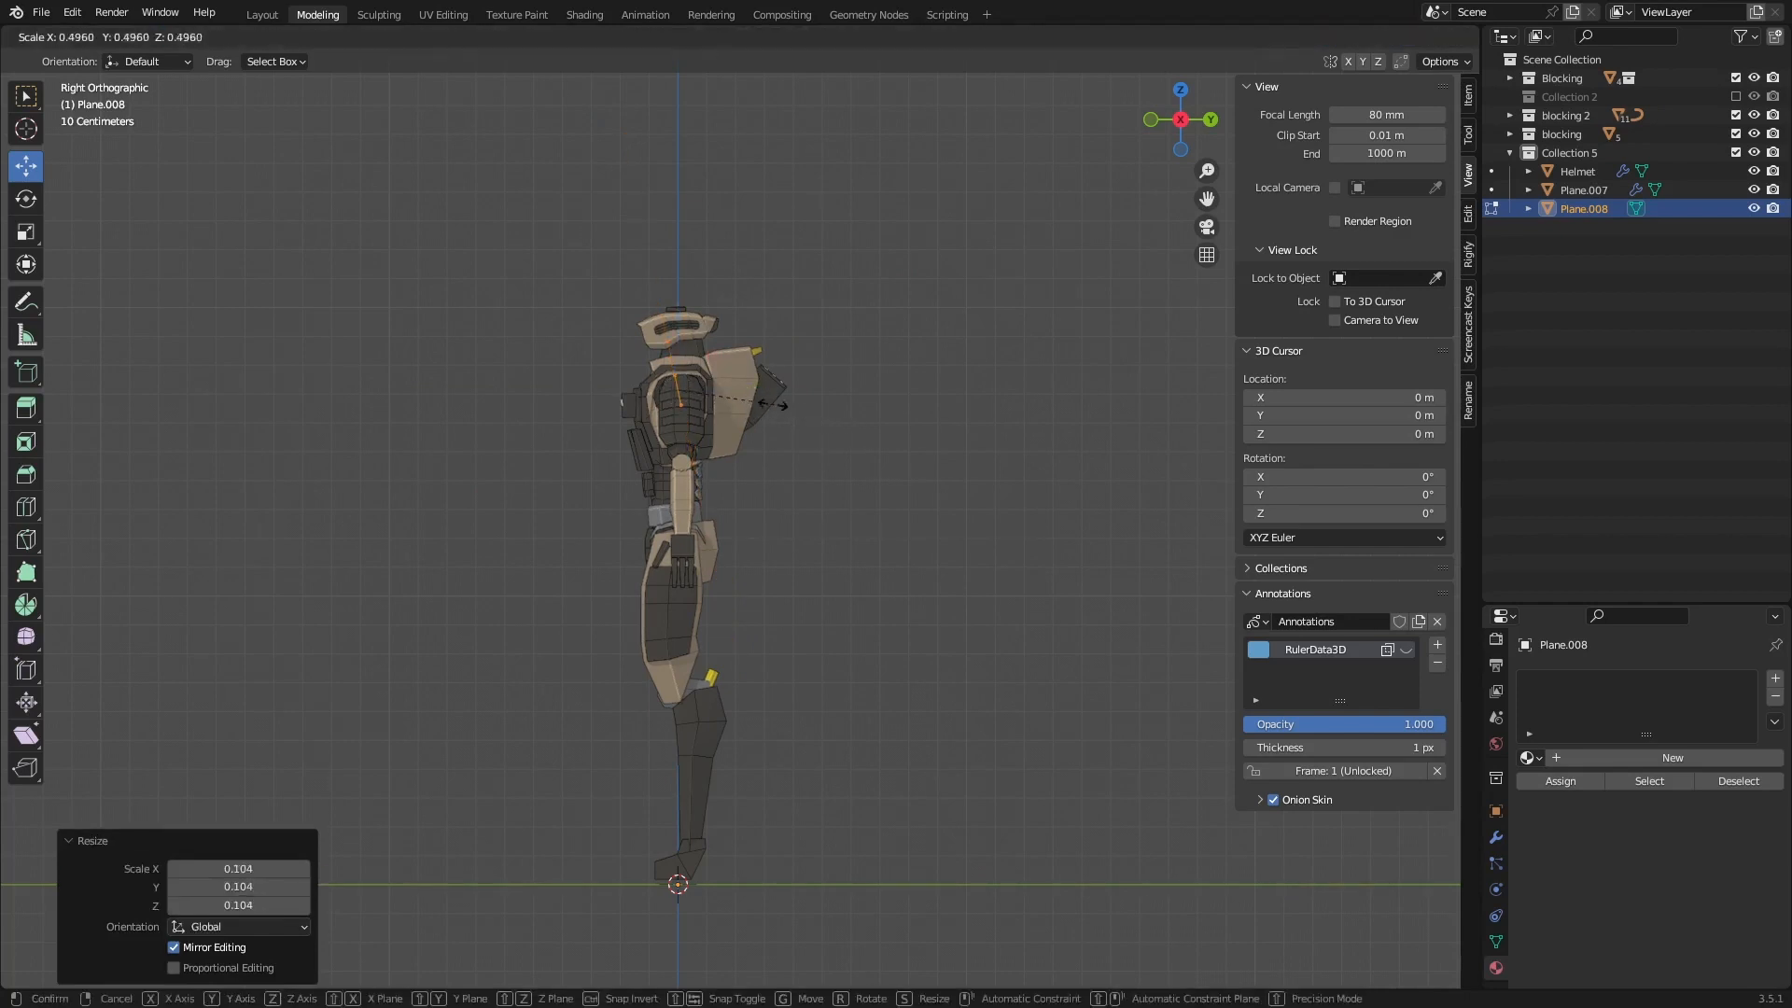
{"action": "key", "text": "Escape"}
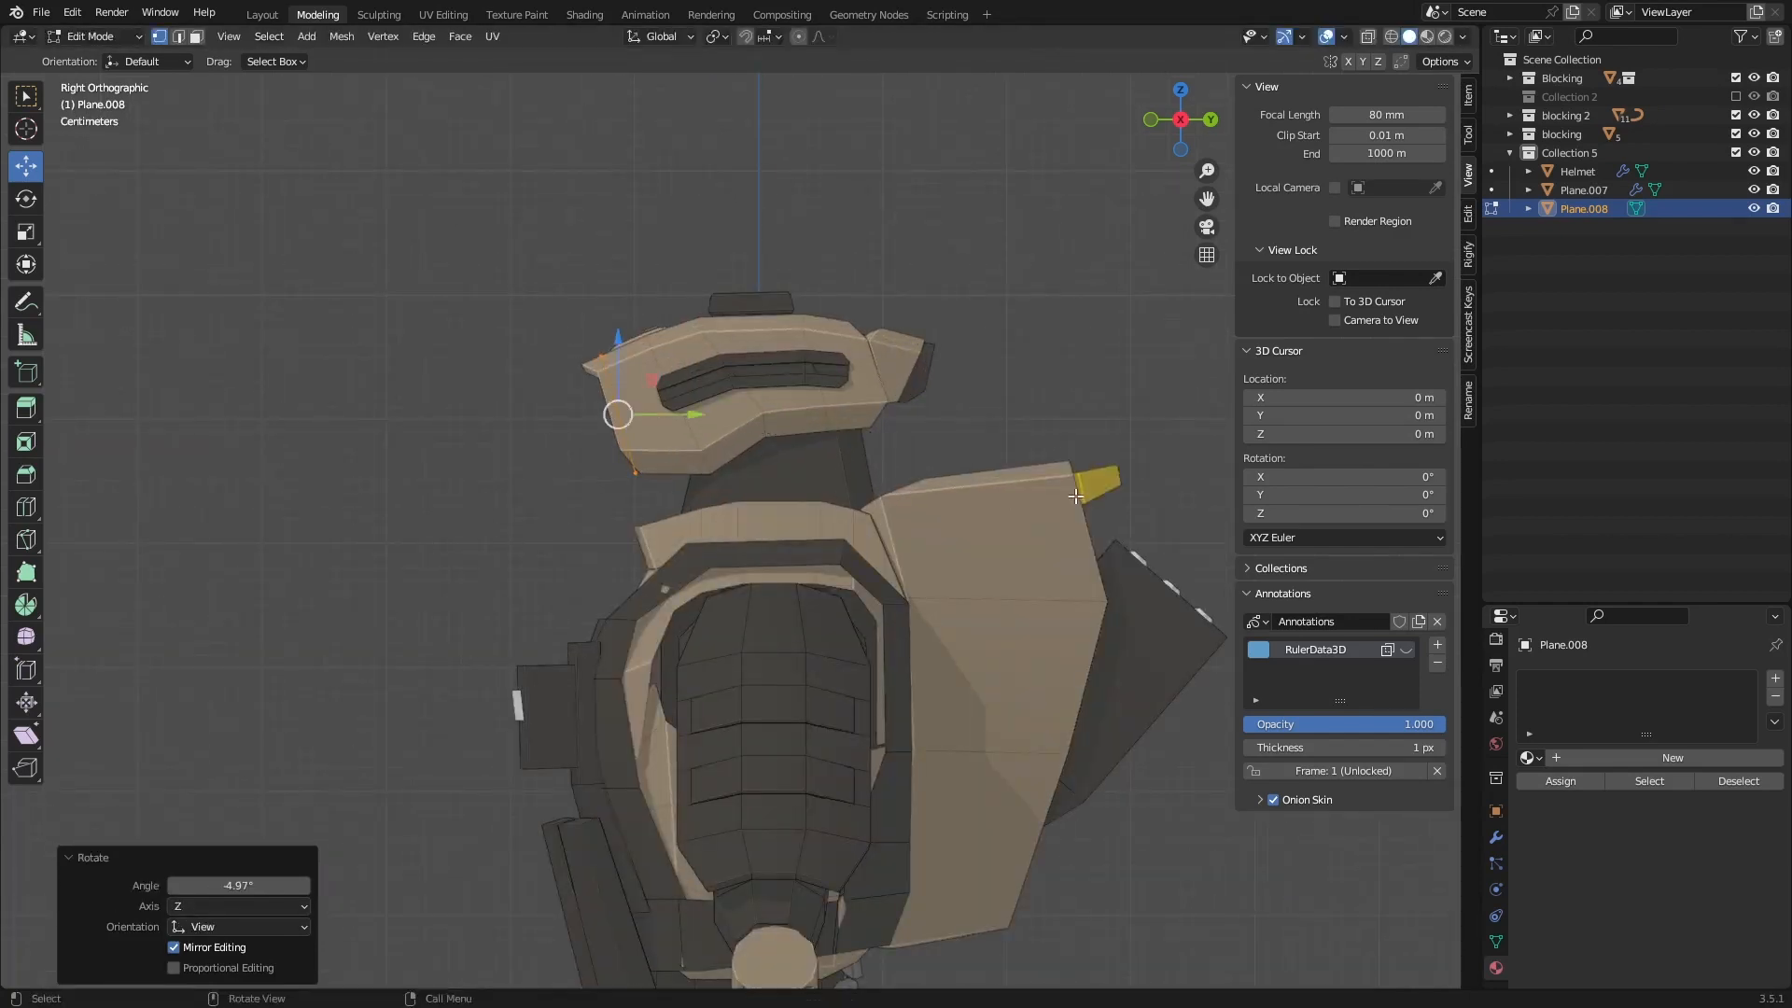
{"action": "key", "text": "s"}
{"action": "left_click", "coordinate": [1027, 487]}
Step: Move the half plane about -0.47 m along X onto the helmet and add an X-axis Mirror modifier with clipping
{"action": "middle_click_drag", "start_coordinate": [840, 486], "coordinate": [1055, 494]}
{"action": "scroll", "coordinate": [747, 420], "scroll_direction": "down", "scroll_amount": 2}
{"action": "left_click_drag", "start_coordinate": [710, 377], "coordinate": [476, 372]}
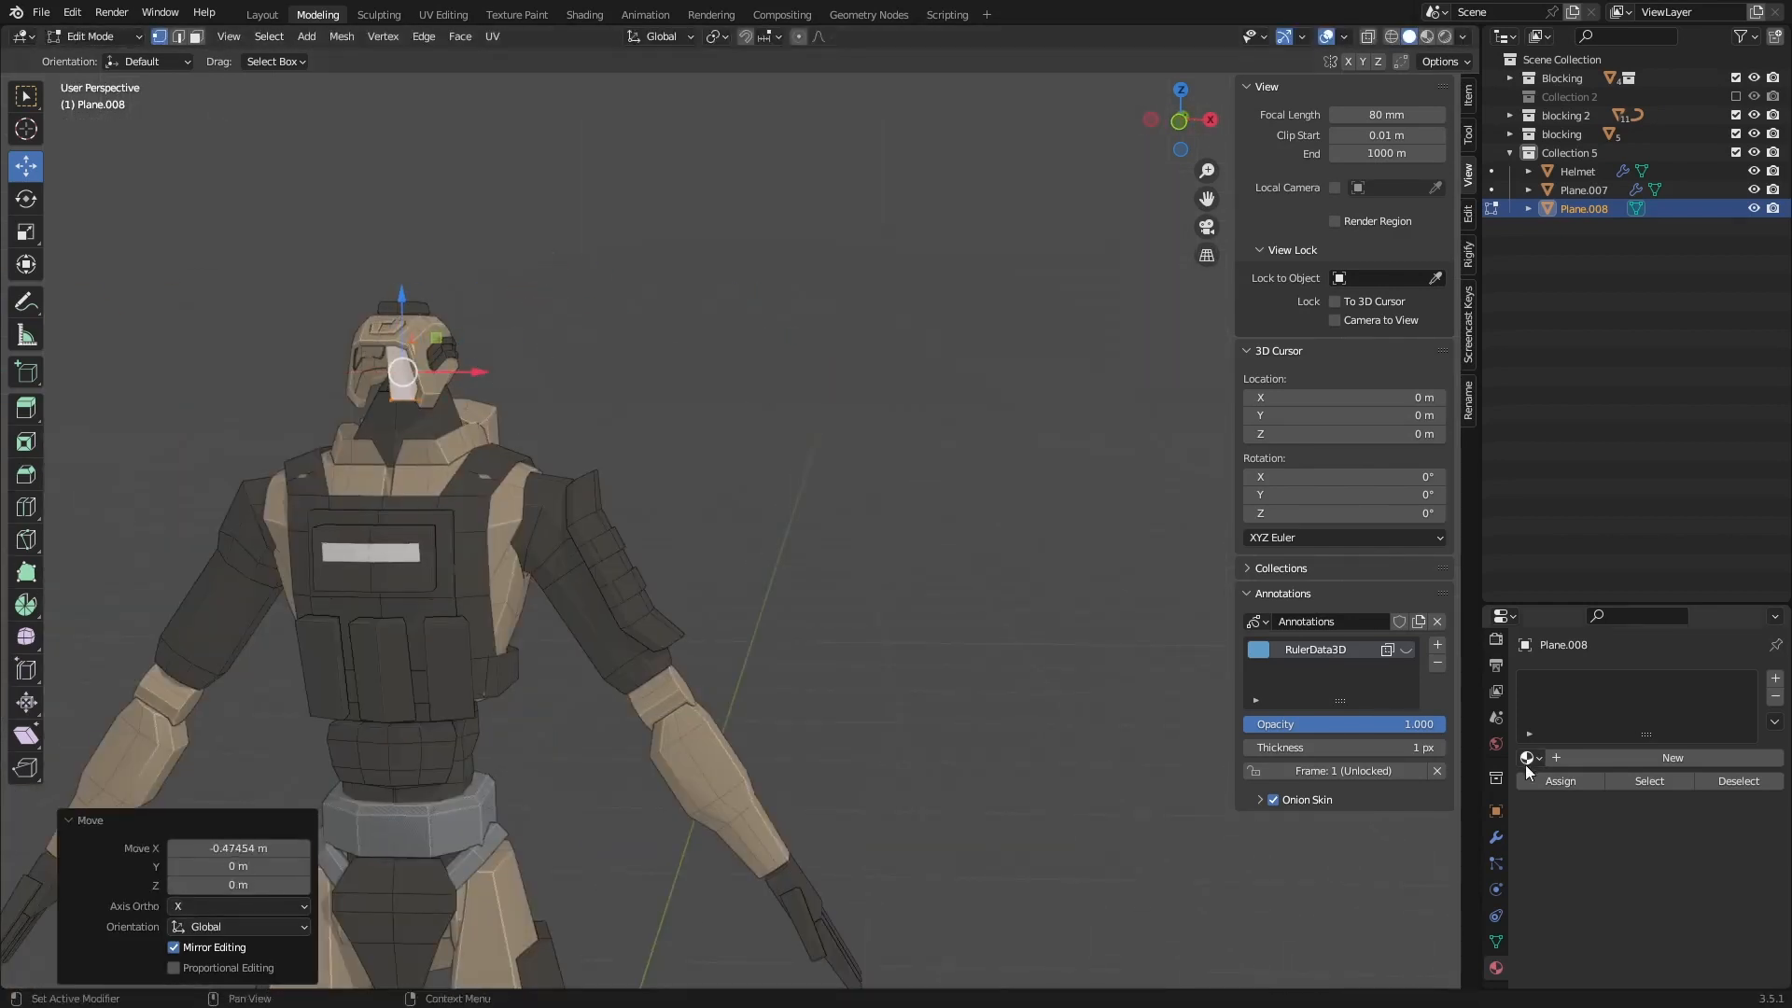
{"action": "left_click", "coordinate": [1497, 838]}
{"action": "left_click", "coordinate": [1587, 678]}
{"action": "left_click", "coordinate": [1400, 452]}
{"action": "left_click", "coordinate": [474, 371]}
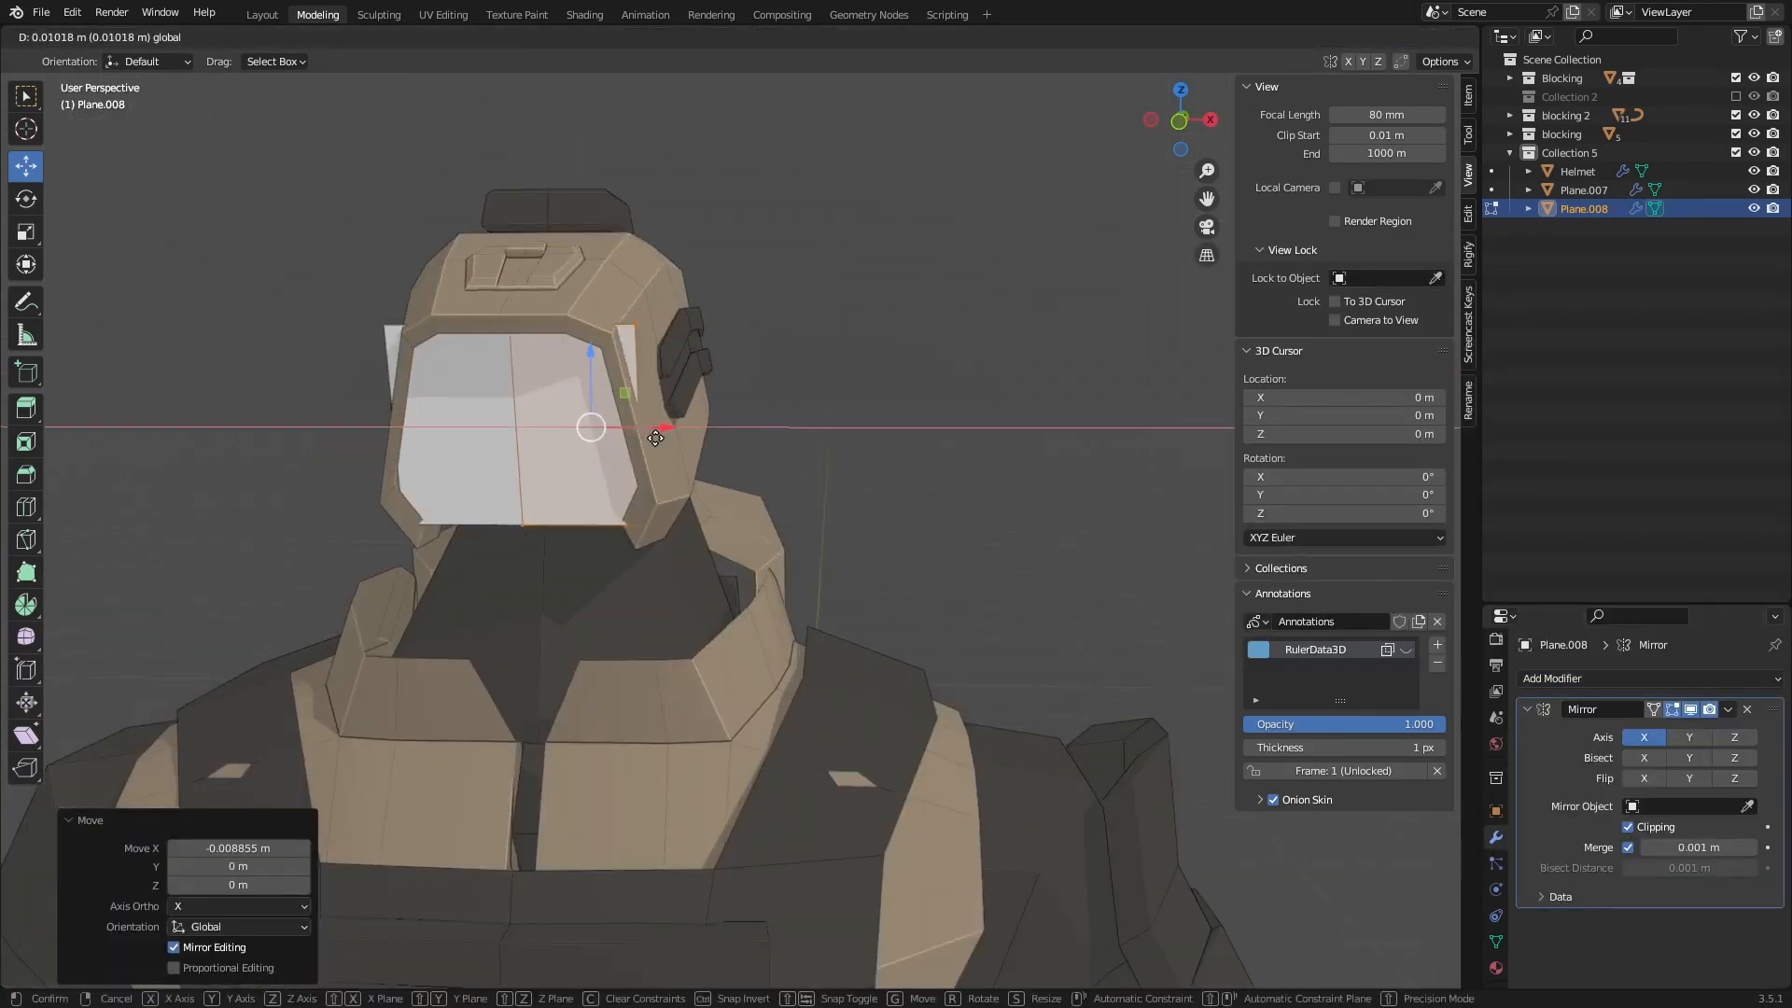
Step: Adjust the visor panel along X and Y so it fits inside the helmet's face opening
{"action": "key", "text": "g"}
{"action": "left_click", "coordinate": [591, 321]}
{"action": "middle_click_drag", "start_coordinate": [592, 320], "coordinate": [557, 519]}
{"action": "left_click", "coordinate": [572, 523]}
{"action": "left_click_drag", "start_coordinate": [588, 445], "coordinate": [579, 444]}
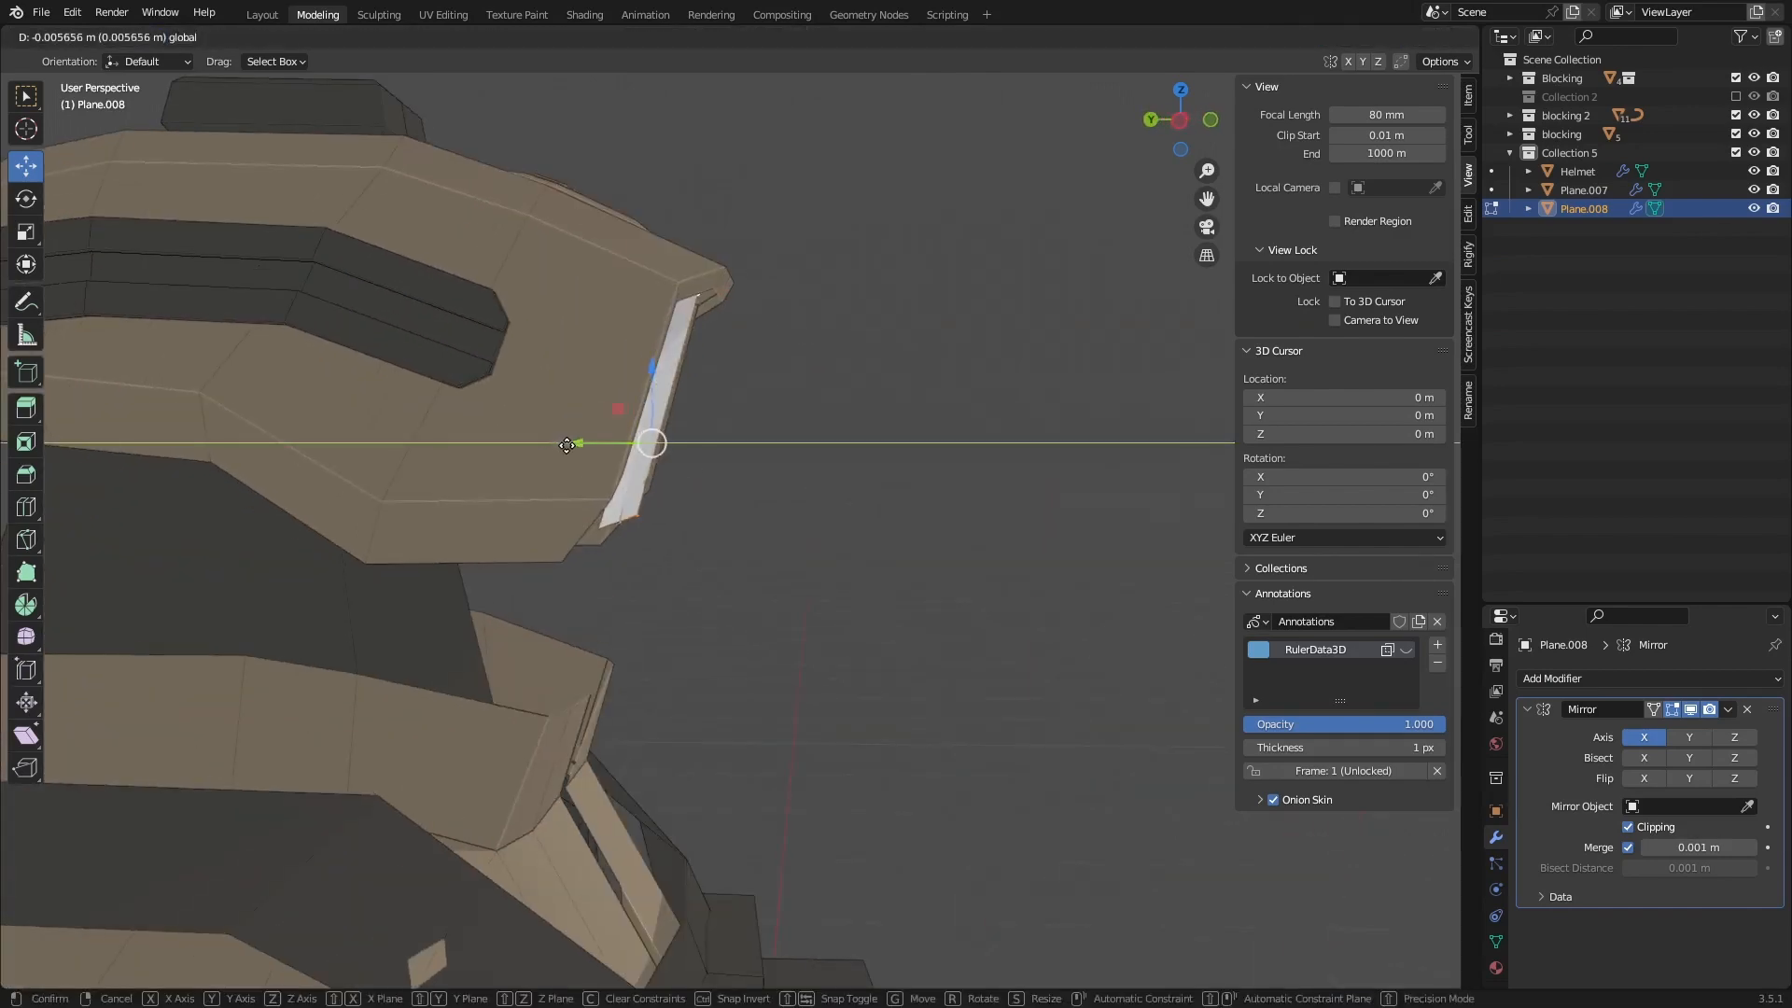
{"action": "middle_click_drag", "start_coordinate": [580, 444], "coordinate": [457, 411]}
{"action": "left_click", "coordinate": [732, 291]}
{"action": "middle_click_drag", "start_coordinate": [732, 291], "coordinate": [652, 332]}
{"action": "left_click", "coordinate": [666, 323], "text": "shift"}
{"action": "middle_click_drag", "start_coordinate": [690, 579], "coordinate": [635, 546]}
{"action": "left_click_drag", "start_coordinate": [637, 540], "coordinate": [628, 541]}
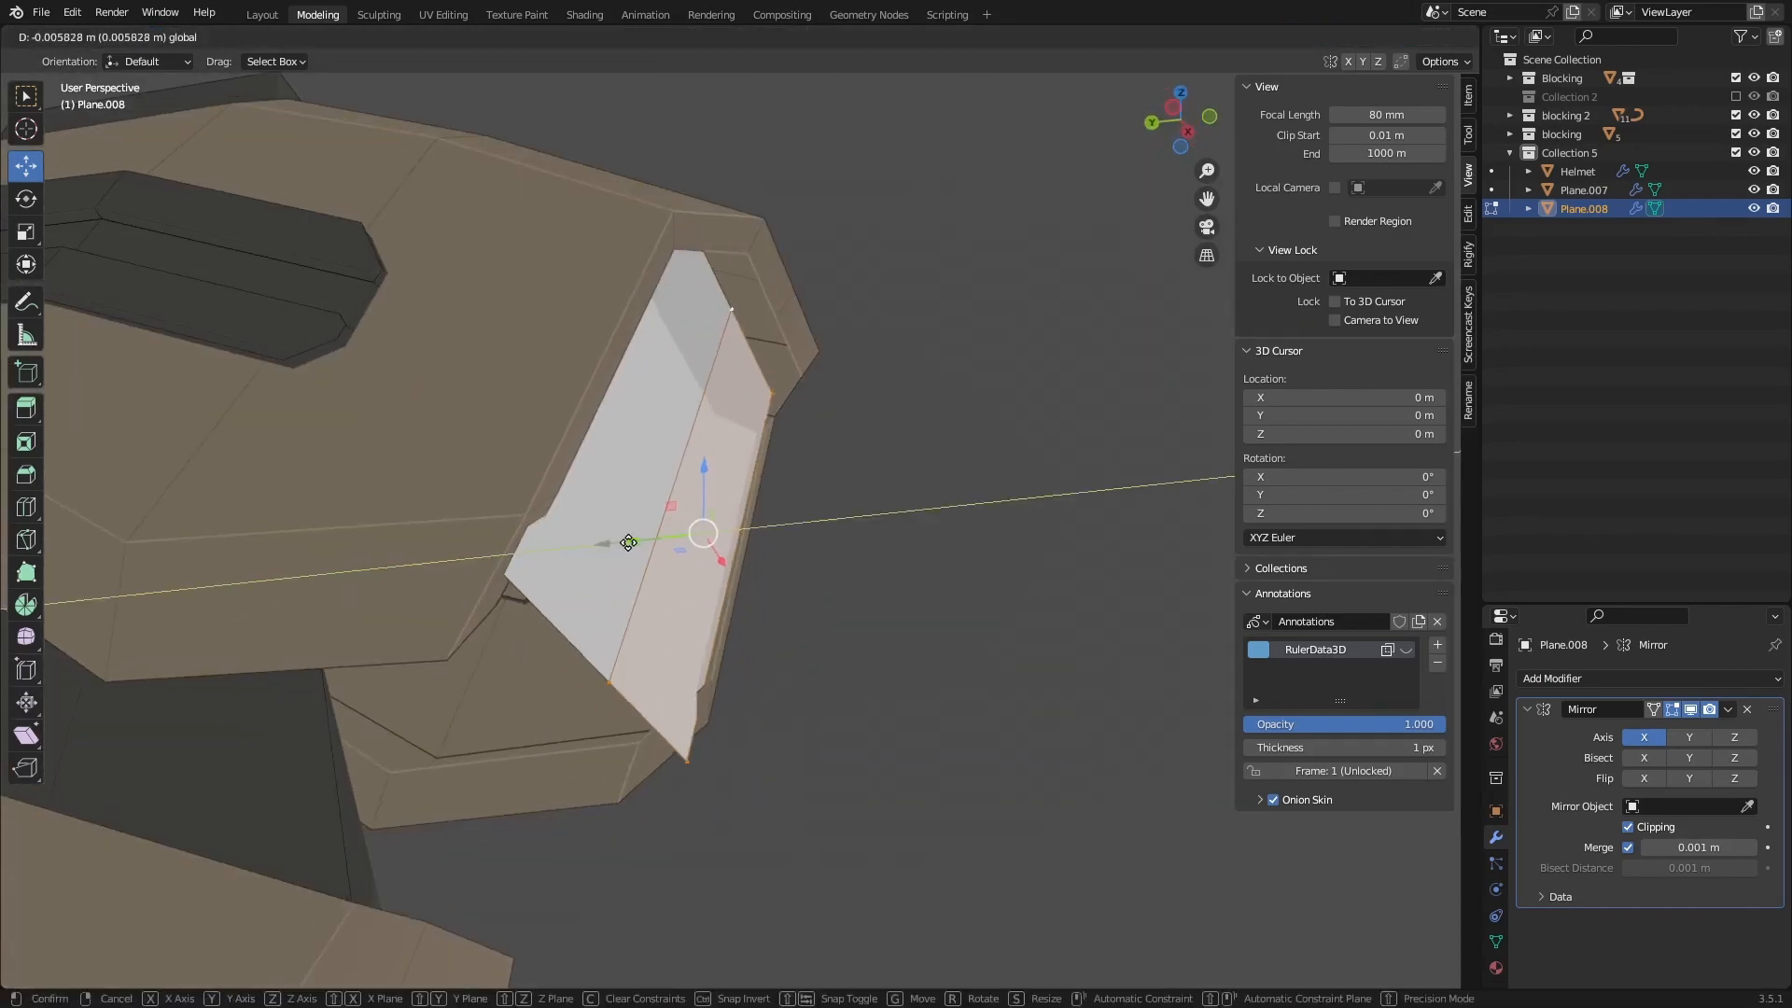
Step: Adjust the visor's bottom edge and add a horizontal edge across its lower part
{"action": "left_click", "coordinate": [608, 680]}
{"action": "left_click", "coordinate": [688, 754], "text": "shift"}
{"action": "middle_click_drag", "start_coordinate": [688, 754], "coordinate": [644, 719]}
{"action": "left_click_drag", "start_coordinate": [651, 651], "coordinate": [651, 691]}
{"action": "left_click_drag", "start_coordinate": [580, 769], "coordinate": [571, 769]}
{"action": "middle_click_drag", "start_coordinate": [770, 679], "coordinate": [439, 598]}
{"action": "left_click", "coordinate": [768, 550]}
{"action": "middle_click_drag", "start_coordinate": [588, 551], "coordinate": [728, 518]}
{"action": "scroll", "coordinate": [729, 518], "scroll_direction": "down", "scroll_amount": 8}
{"action": "middle_click_drag", "start_coordinate": [523, 495], "coordinate": [660, 439]}
{"action": "scroll", "coordinate": [660, 440], "scroll_direction": "up", "scroll_amount": 10}
Step: Push the visor's bottom edge back and bring its corners inward to form an angled, tapered chin strip
{"action": "middle_click_drag", "start_coordinate": [999, 434], "coordinate": [839, 443]}
{"action": "left_click", "coordinate": [636, 401]}
{"action": "left_click", "coordinate": [626, 592]}
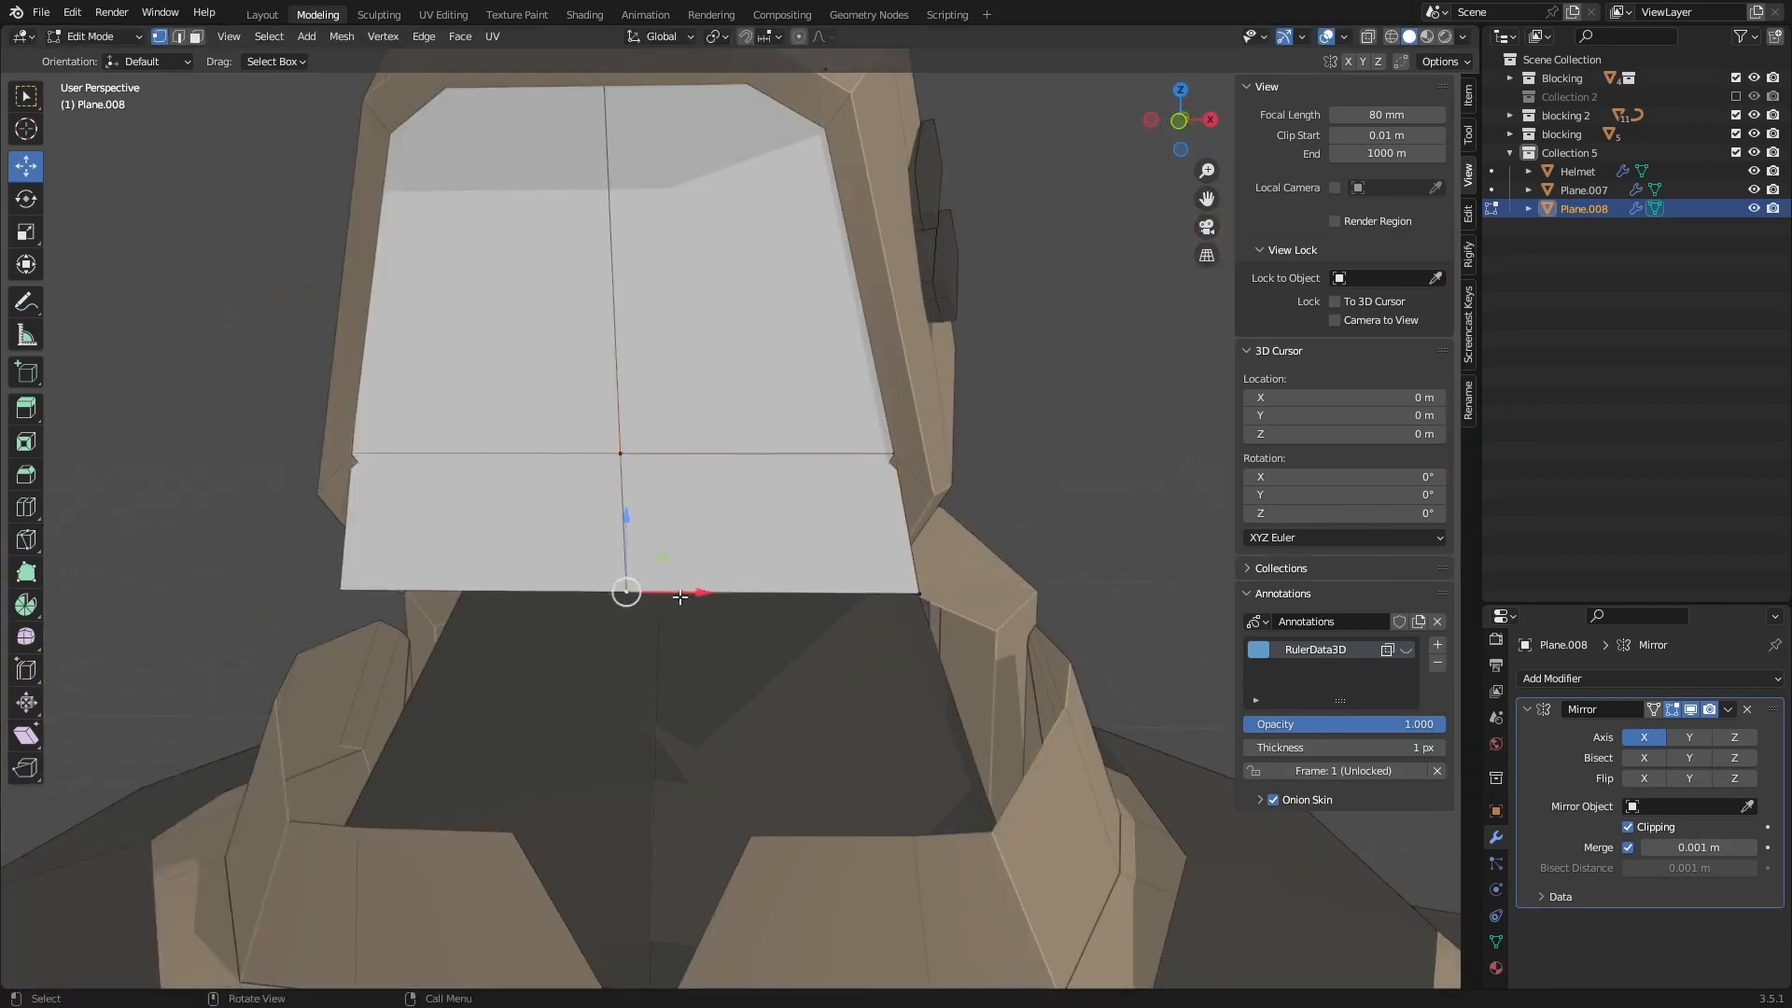
{"action": "left_click", "coordinate": [920, 593], "text": "shift"}
{"action": "middle_click_drag", "start_coordinate": [919, 594], "coordinate": [793, 597]}
{"action": "left_click_drag", "start_coordinate": [879, 594], "coordinate": [908, 594]}
{"action": "middle_click_drag", "start_coordinate": [908, 594], "coordinate": [955, 621]}
{"action": "key", "text": "g"}
{"action": "key", "text": "g"}
{"action": "left_click", "coordinate": [937, 593]}
{"action": "left_click", "coordinate": [924, 536]}
{"action": "key", "text": "g"}
{"action": "key", "text": "g"}
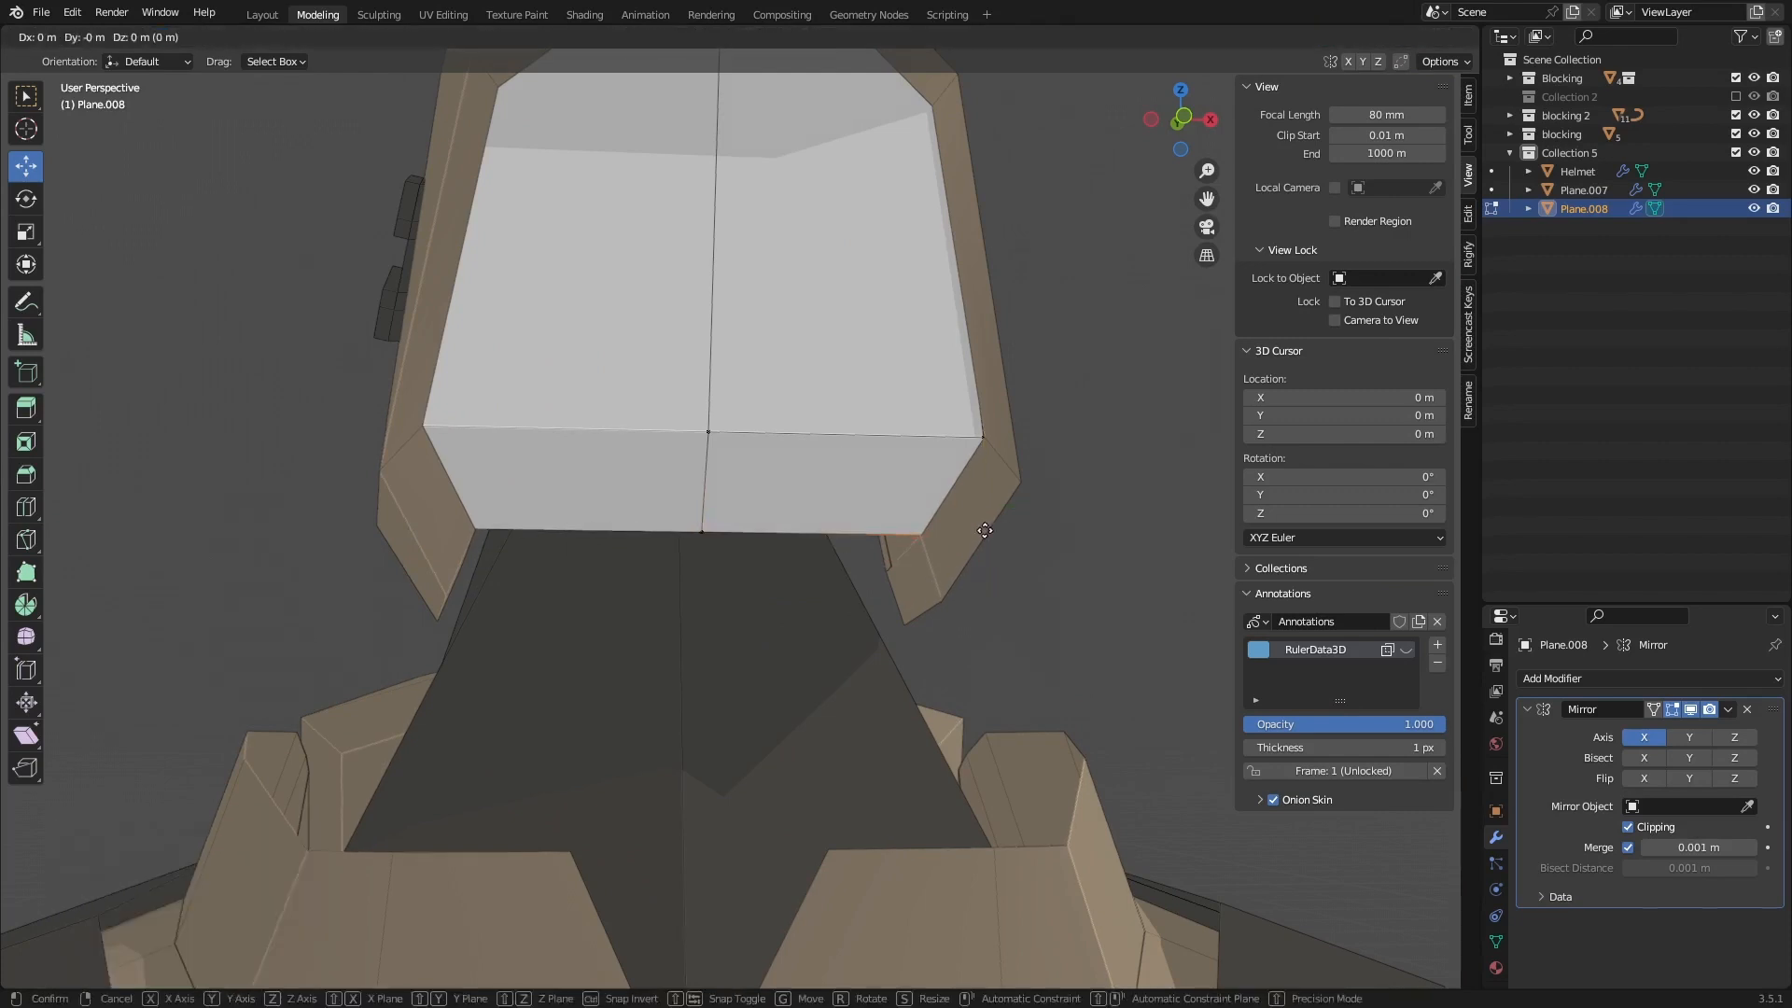
{"action": "left_click", "coordinate": [952, 542]}
{"action": "scroll", "coordinate": [968, 485], "scroll_direction": "down", "scroll_amount": 8}
{"action": "middle_click_drag", "start_coordinate": [822, 523], "coordinate": [851, 417]}
{"action": "key", "text": "ctrl+Tab"}
Step: Inspect how the visor fits in the helmet from the front and side
{"action": "scroll", "coordinate": [852, 416], "scroll_direction": "up", "scroll_amount": 5}
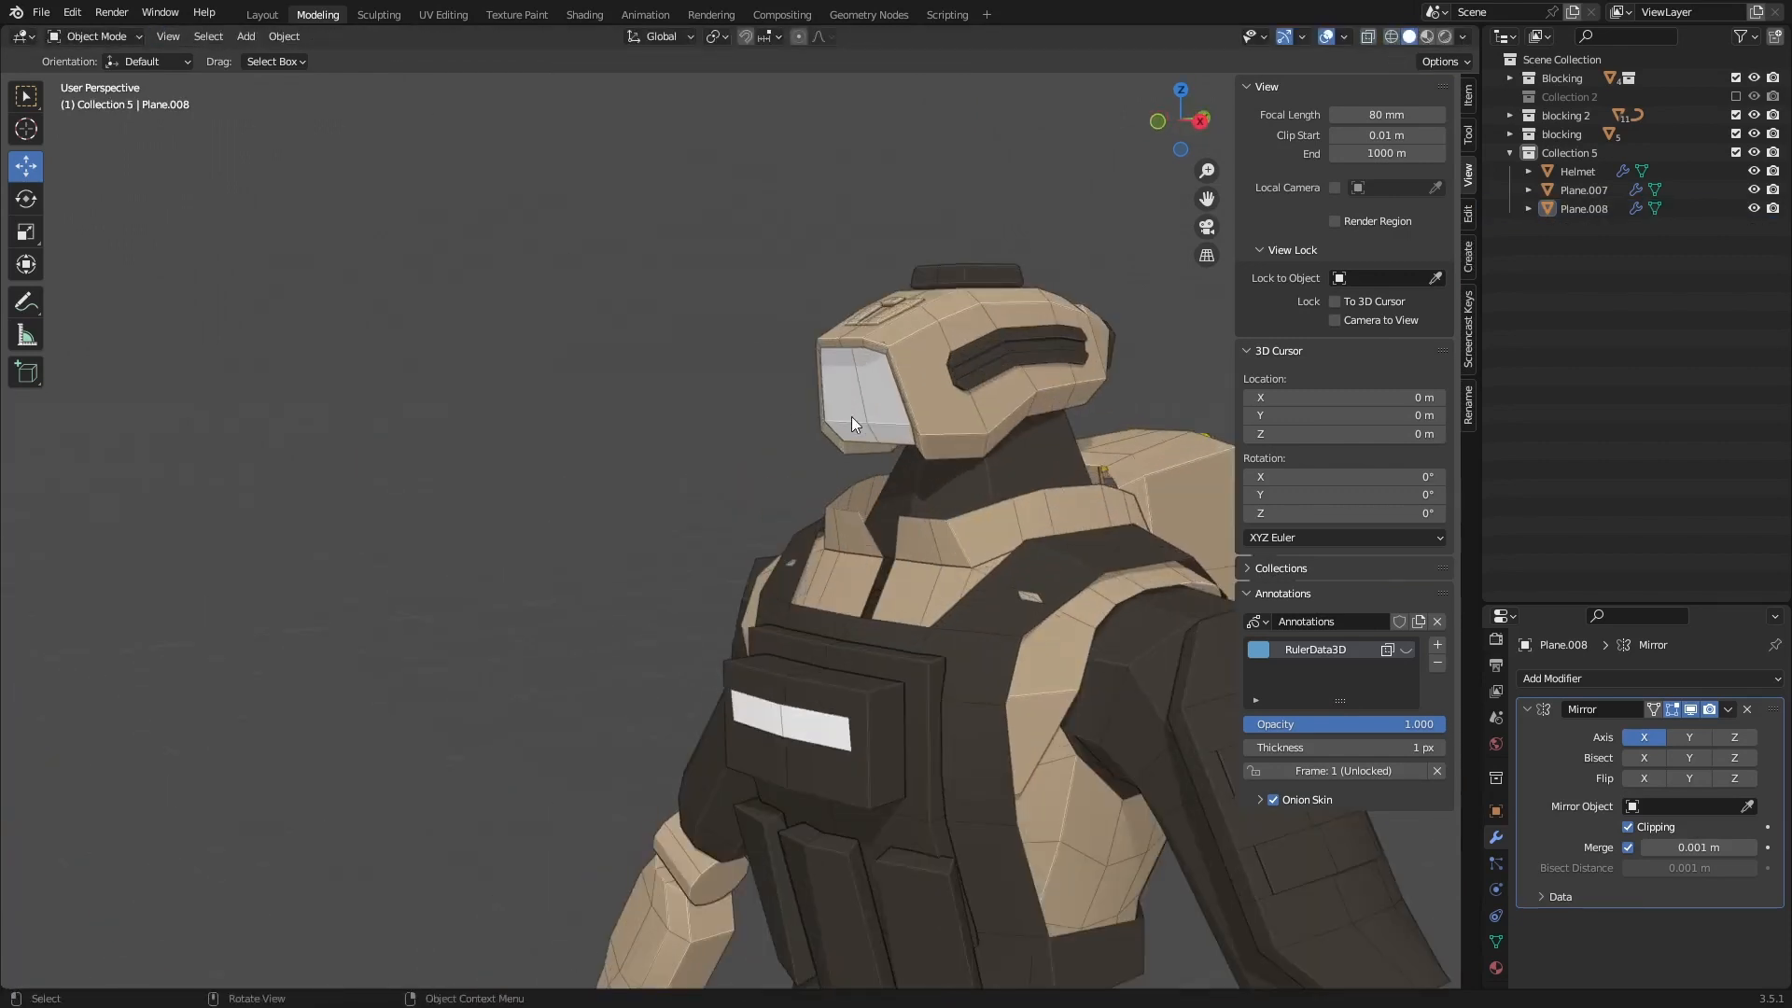
{"action": "middle_click_drag", "start_coordinate": [753, 391], "coordinate": [746, 368]}
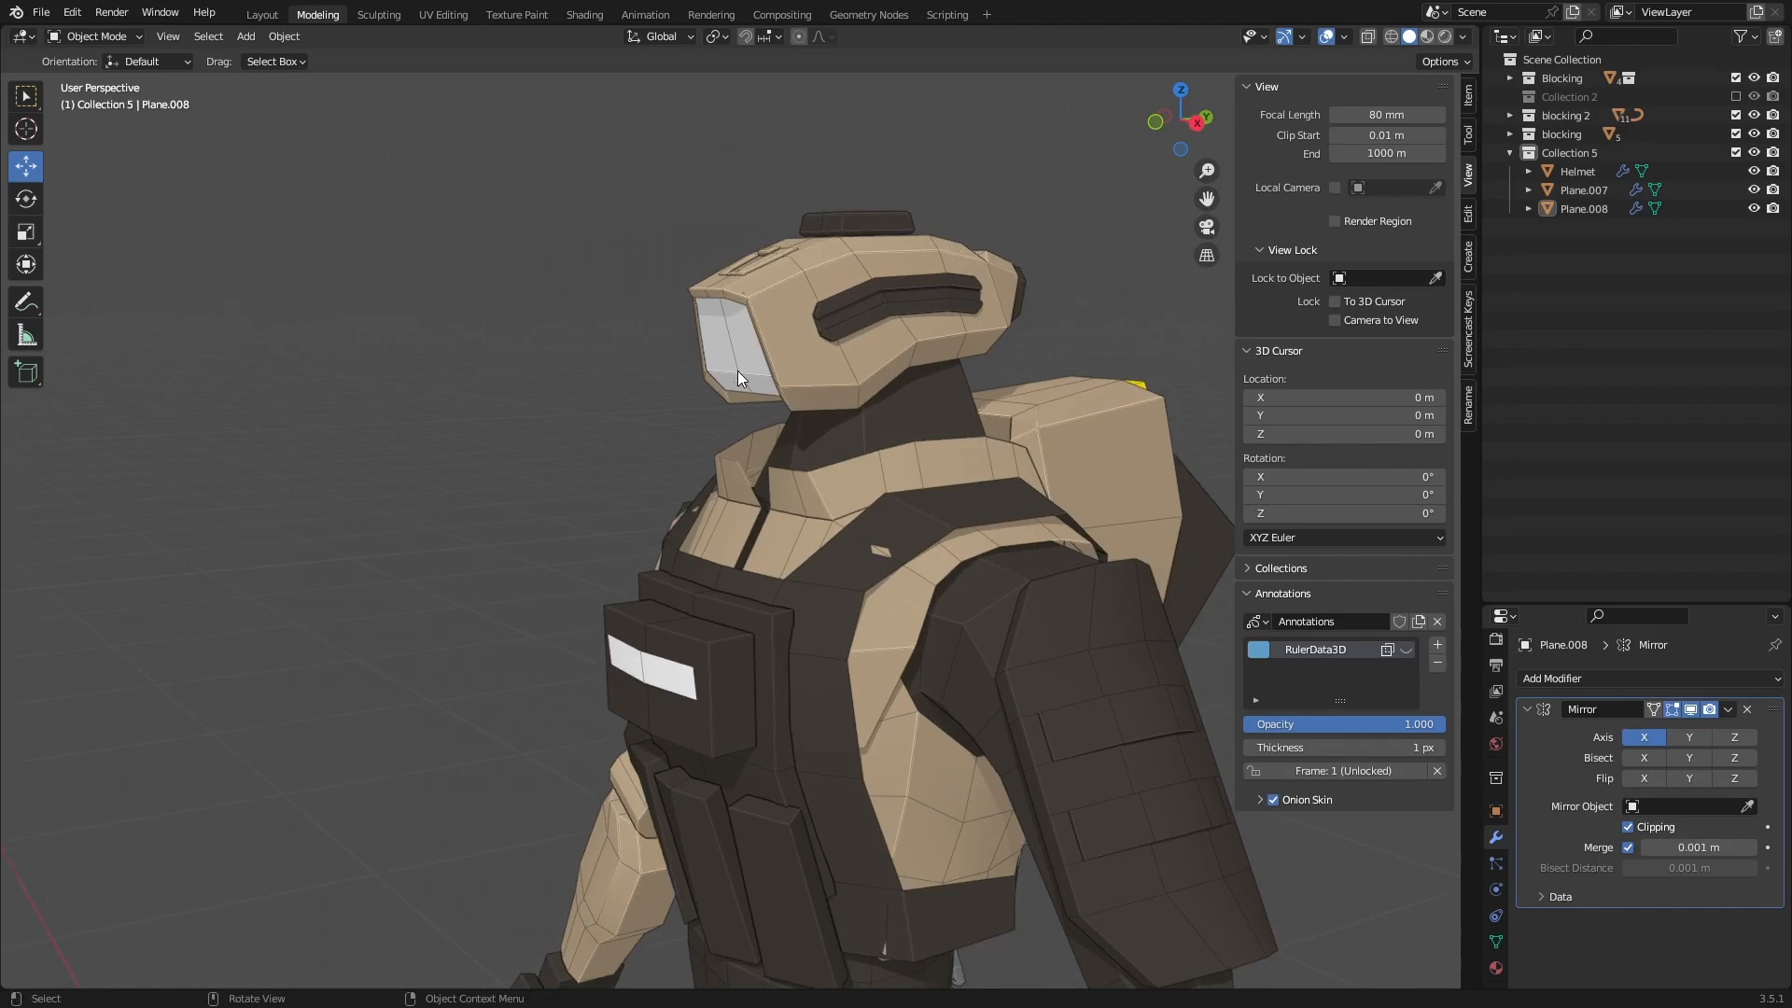
{"action": "middle_click_drag", "start_coordinate": [725, 372], "coordinate": [863, 265]}
{"action": "scroll", "coordinate": [758, 330], "scroll_direction": "up", "scroll_amount": 4}
{"action": "scroll", "coordinate": [801, 261], "scroll_direction": "down", "scroll_amount": 1}
{"action": "scroll", "coordinate": [864, 265], "scroll_direction": "up", "scroll_amount": 1}
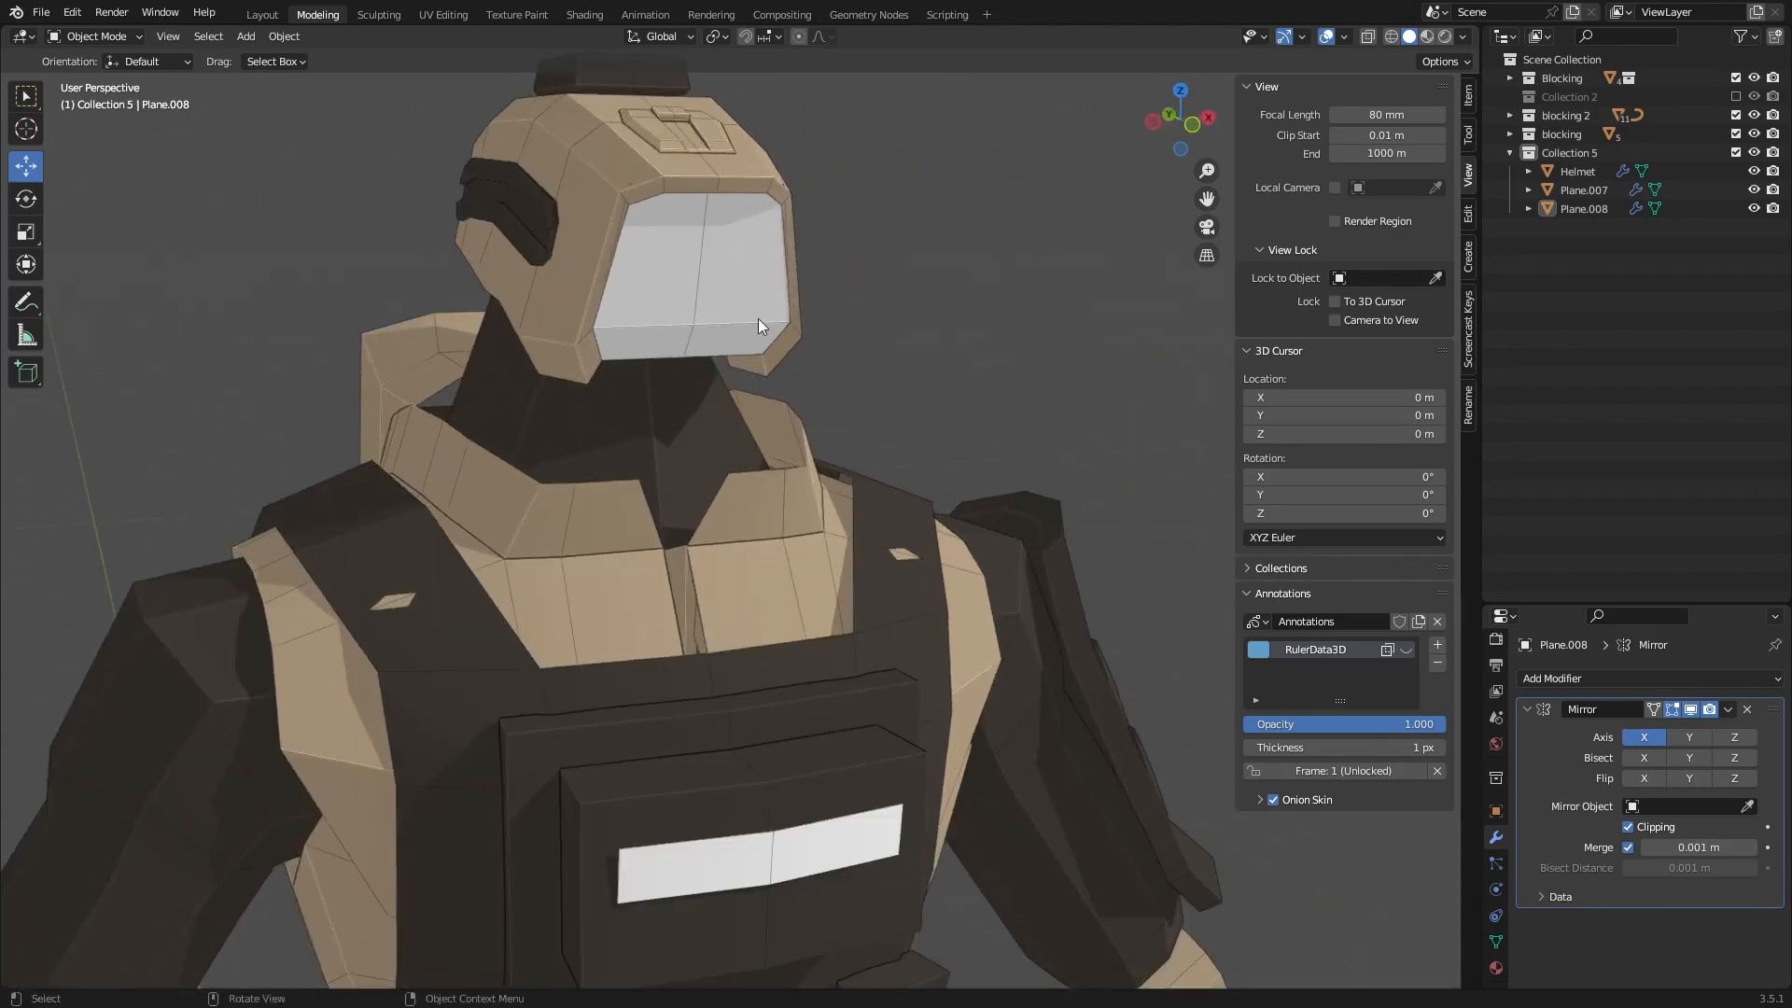
{"action": "middle_click_drag", "start_coordinate": [758, 319], "coordinate": [786, 247]}
{"action": "scroll", "coordinate": [692, 249], "scroll_direction": "down", "scroll_amount": 3}
{"action": "scroll", "coordinate": [671, 194], "scroll_direction": "up", "scroll_amount": 4}
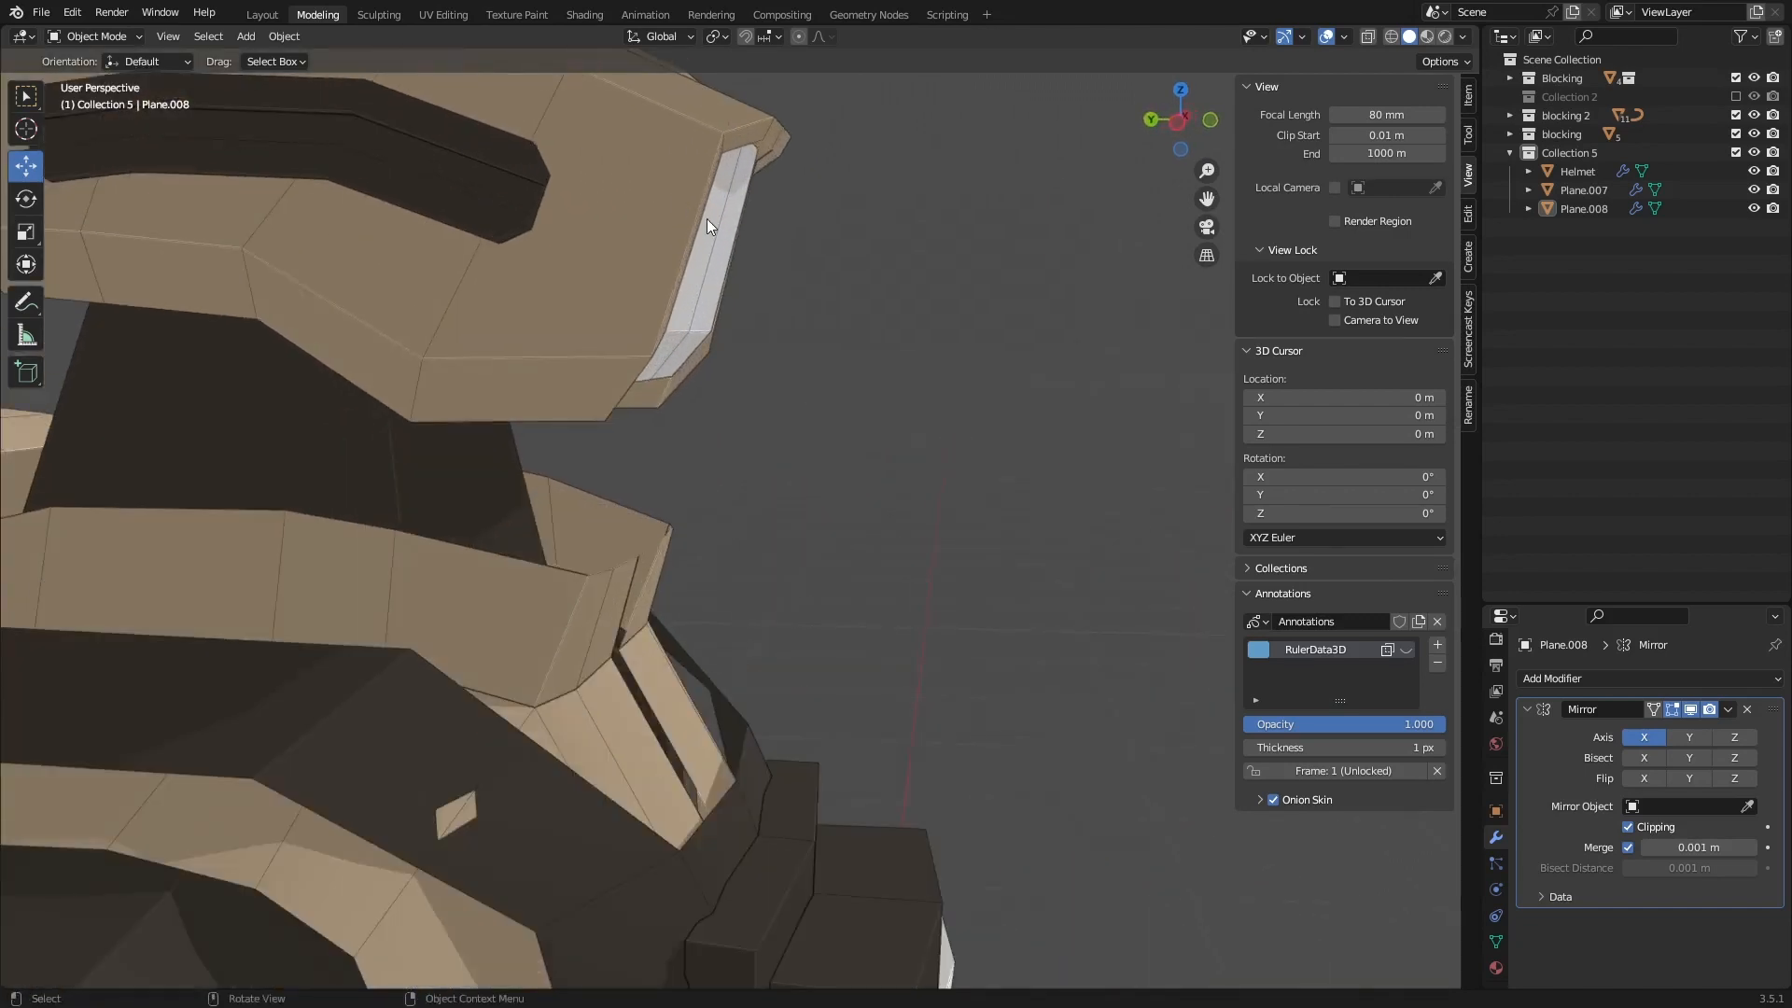
Step: Move the whole visor panel about 0.0037 m back along Y into the helmet
{"action": "left_click", "coordinate": [703, 245]}
{"action": "key", "text": "Tab"}
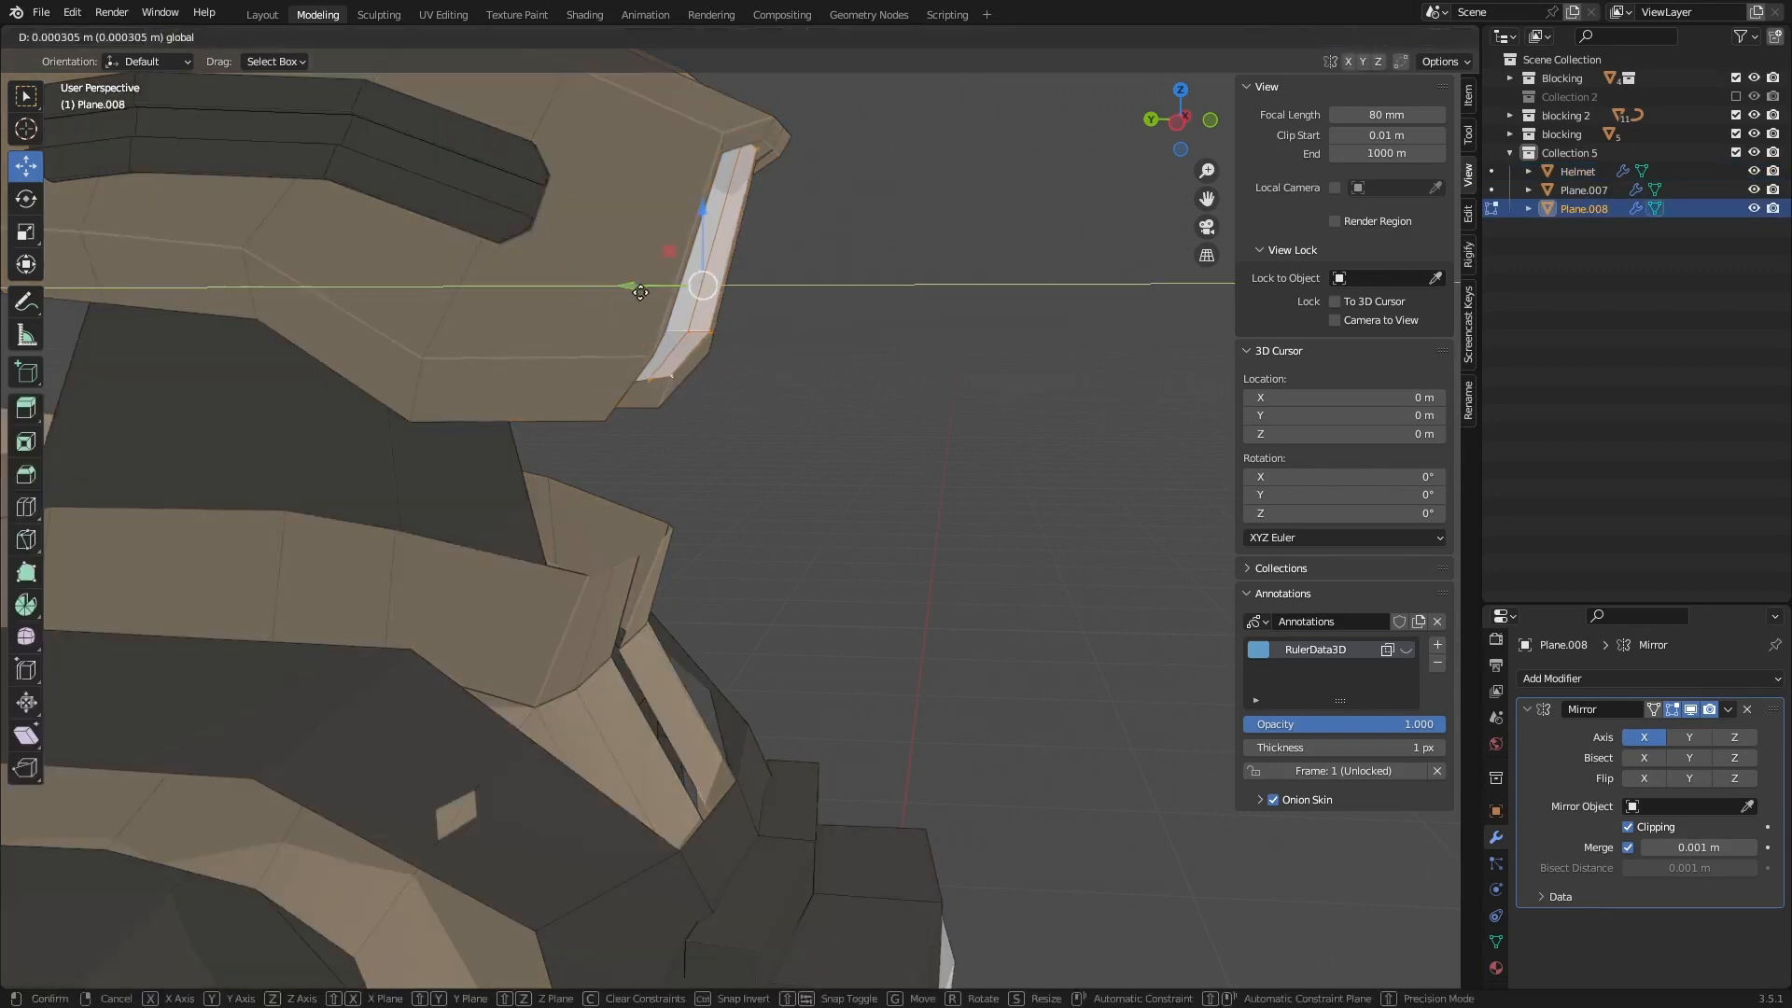
{"action": "left_click", "coordinate": [630, 290]}
{"action": "mouse_move", "coordinate": [620, 280]}
{"action": "middle_mouse_down"}
{"action": "mouse_move", "coordinate": [824, 287]}
{"action": "mouse_move", "coordinate": [640, 272]}
{"action": "mouse_move", "coordinate": [686, 280]}
{"action": "mouse_move", "coordinate": [590, 290]}
{"action": "middle_mouse_up"}
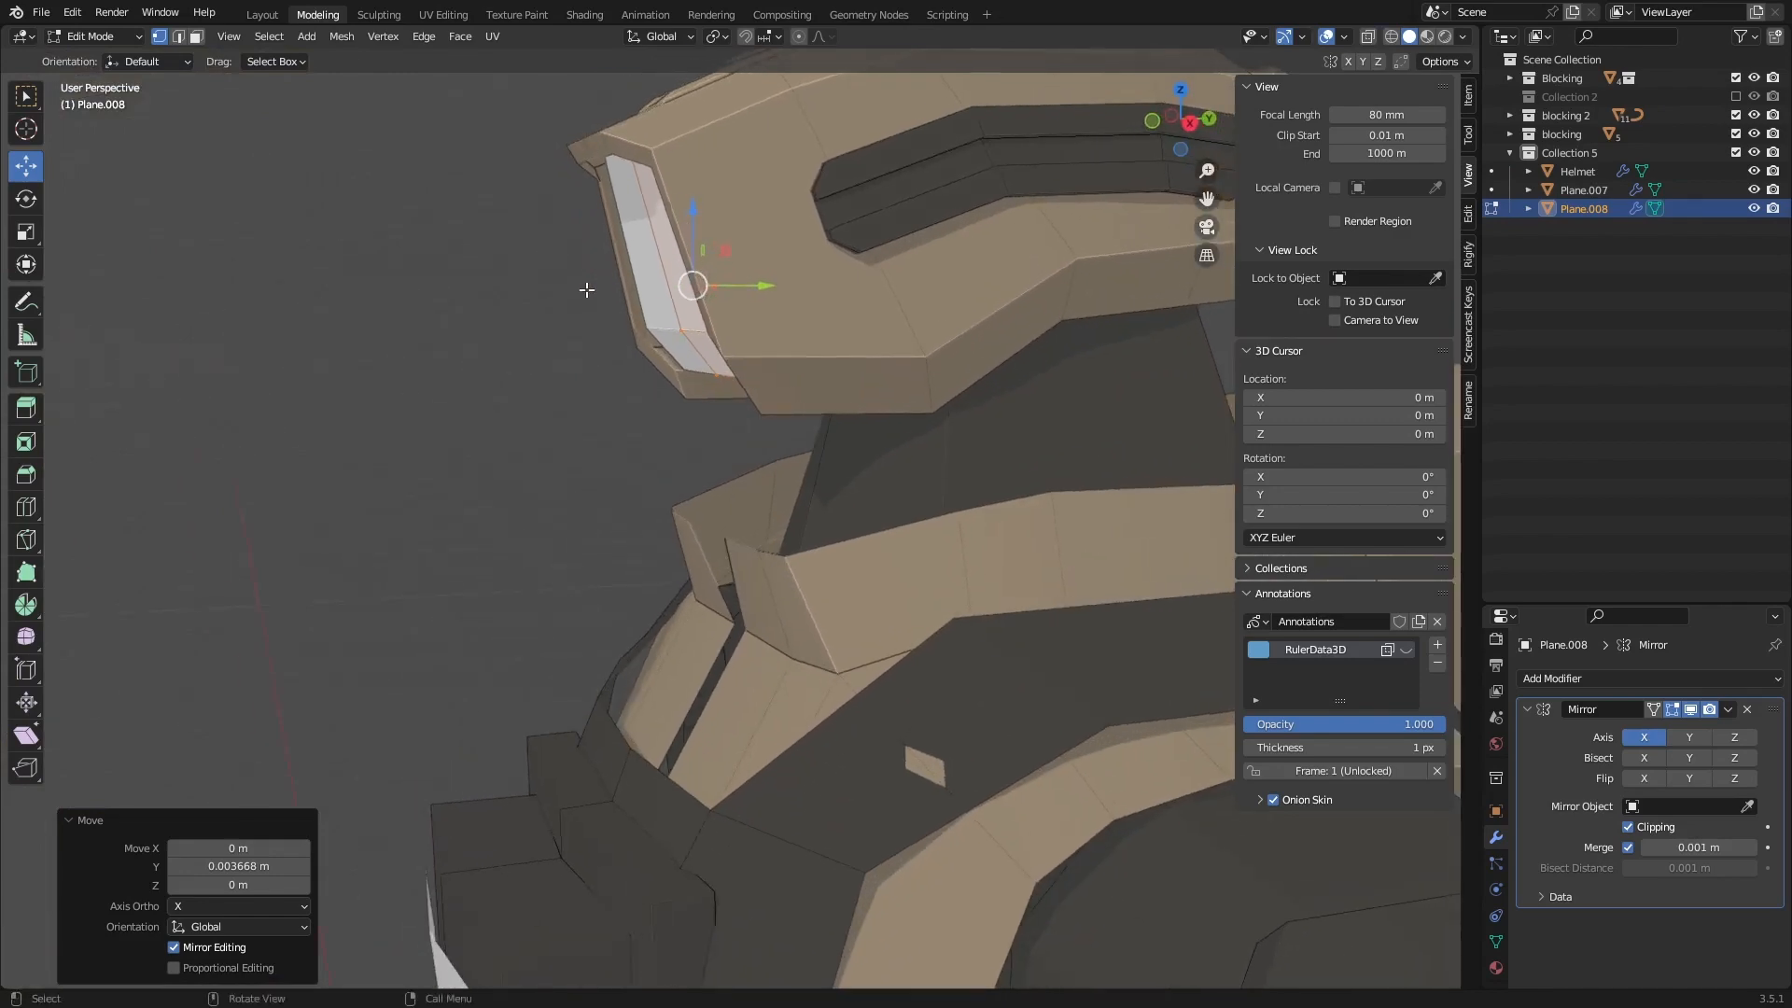
{"action": "key", "text": "shift+z"}
{"action": "key", "text": "Tab"}
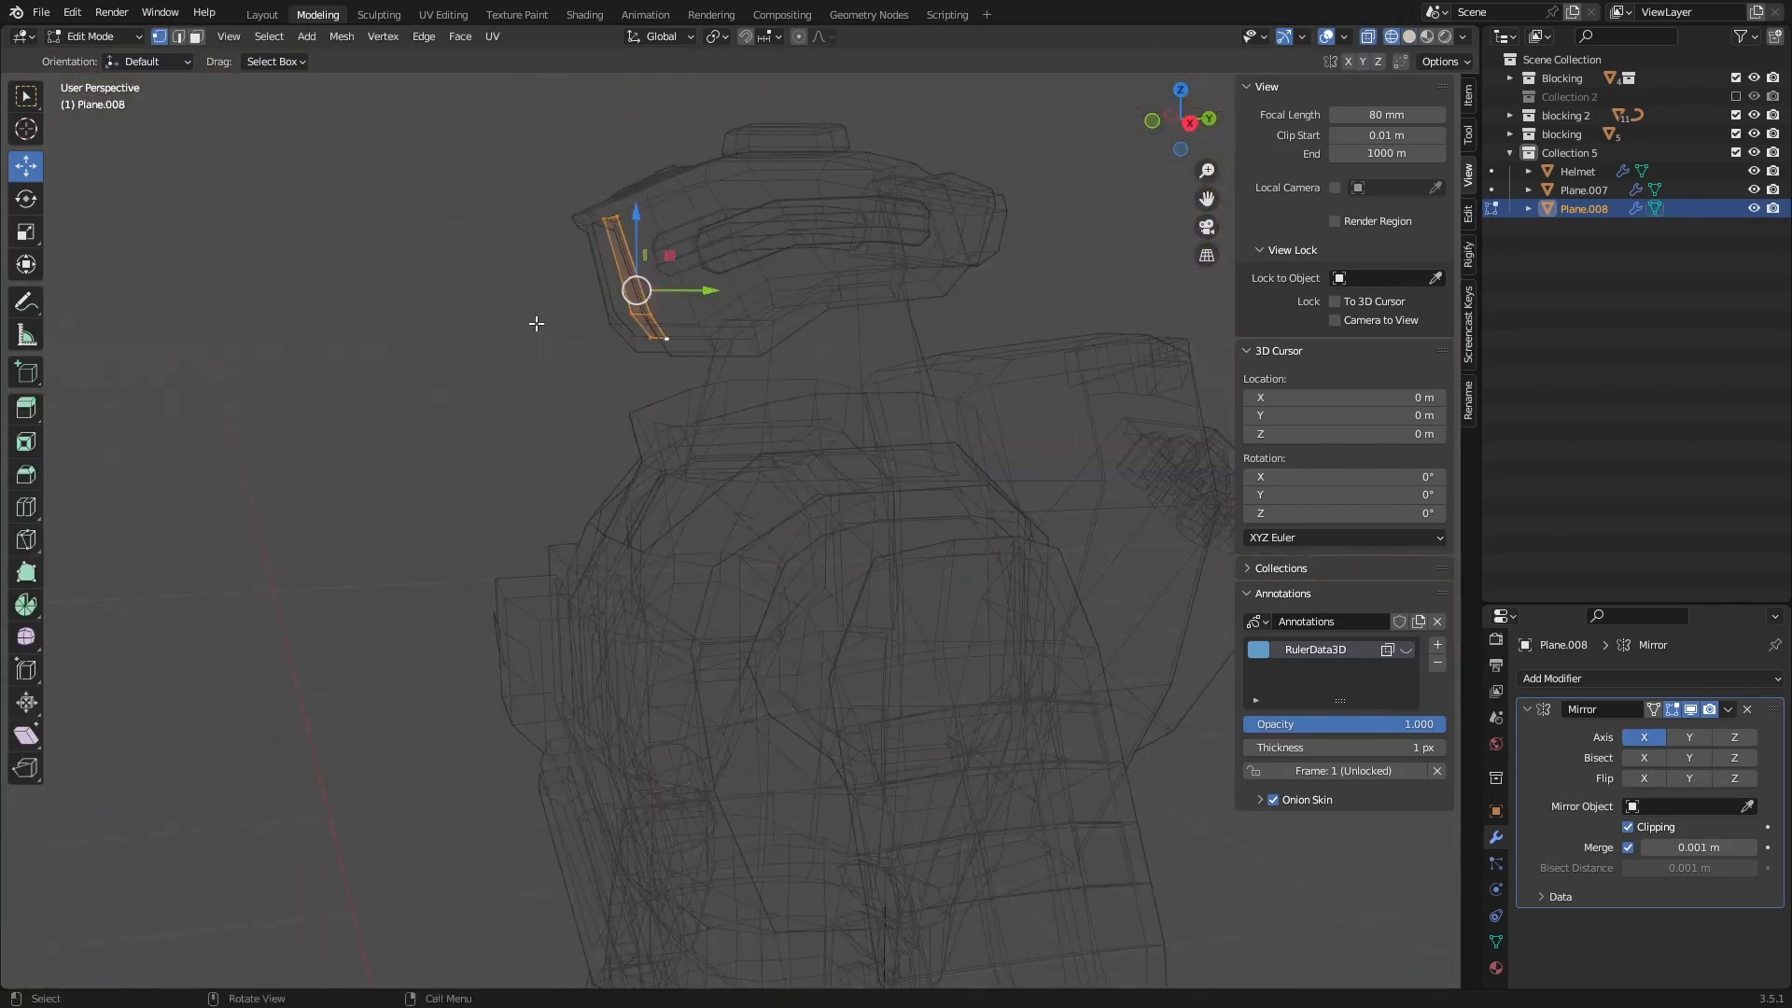
{"action": "key", "text": "shift+z"}
{"action": "scroll", "coordinate": [546, 332], "scroll_direction": "down", "scroll_amount": 4}
{"action": "key", "text": "Tab"}
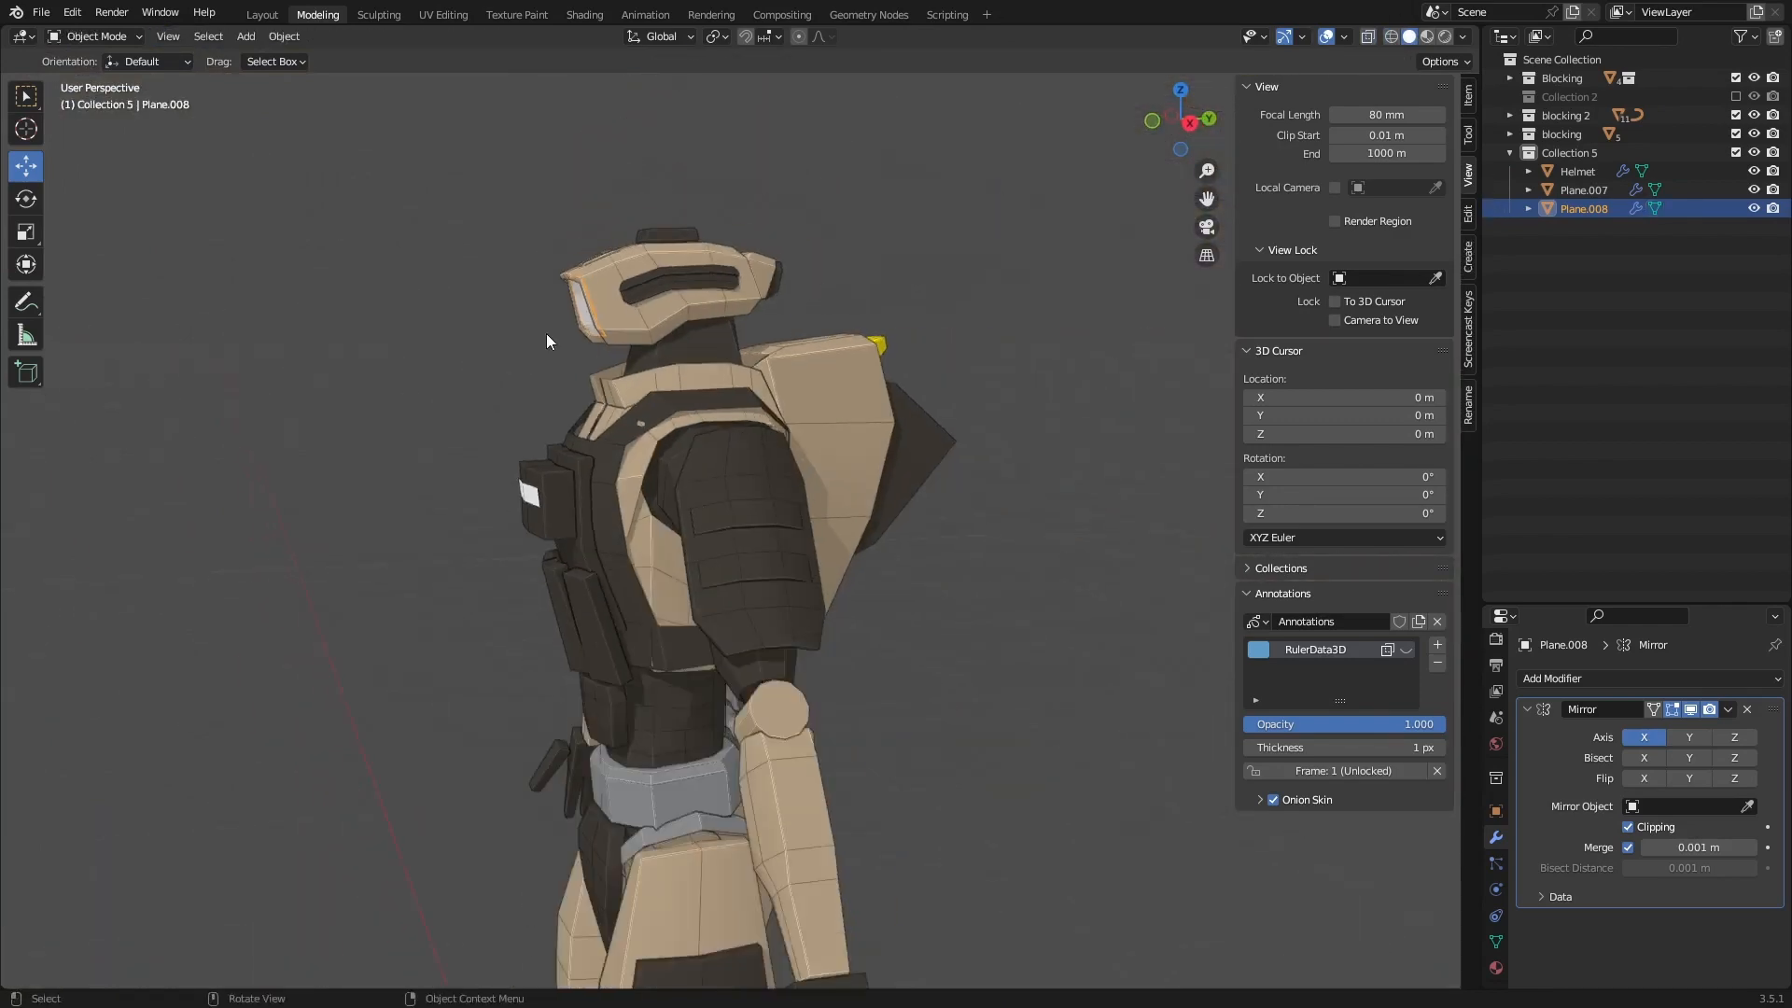
{"action": "left_click", "coordinate": [507, 347]}
Step: Examine the helmet's profile in the left orthographic view
{"action": "middle_click_drag", "start_coordinate": [481, 347], "coordinate": [784, 552]}
{"action": "scroll", "coordinate": [788, 549], "scroll_direction": "up", "scroll_amount": 5}
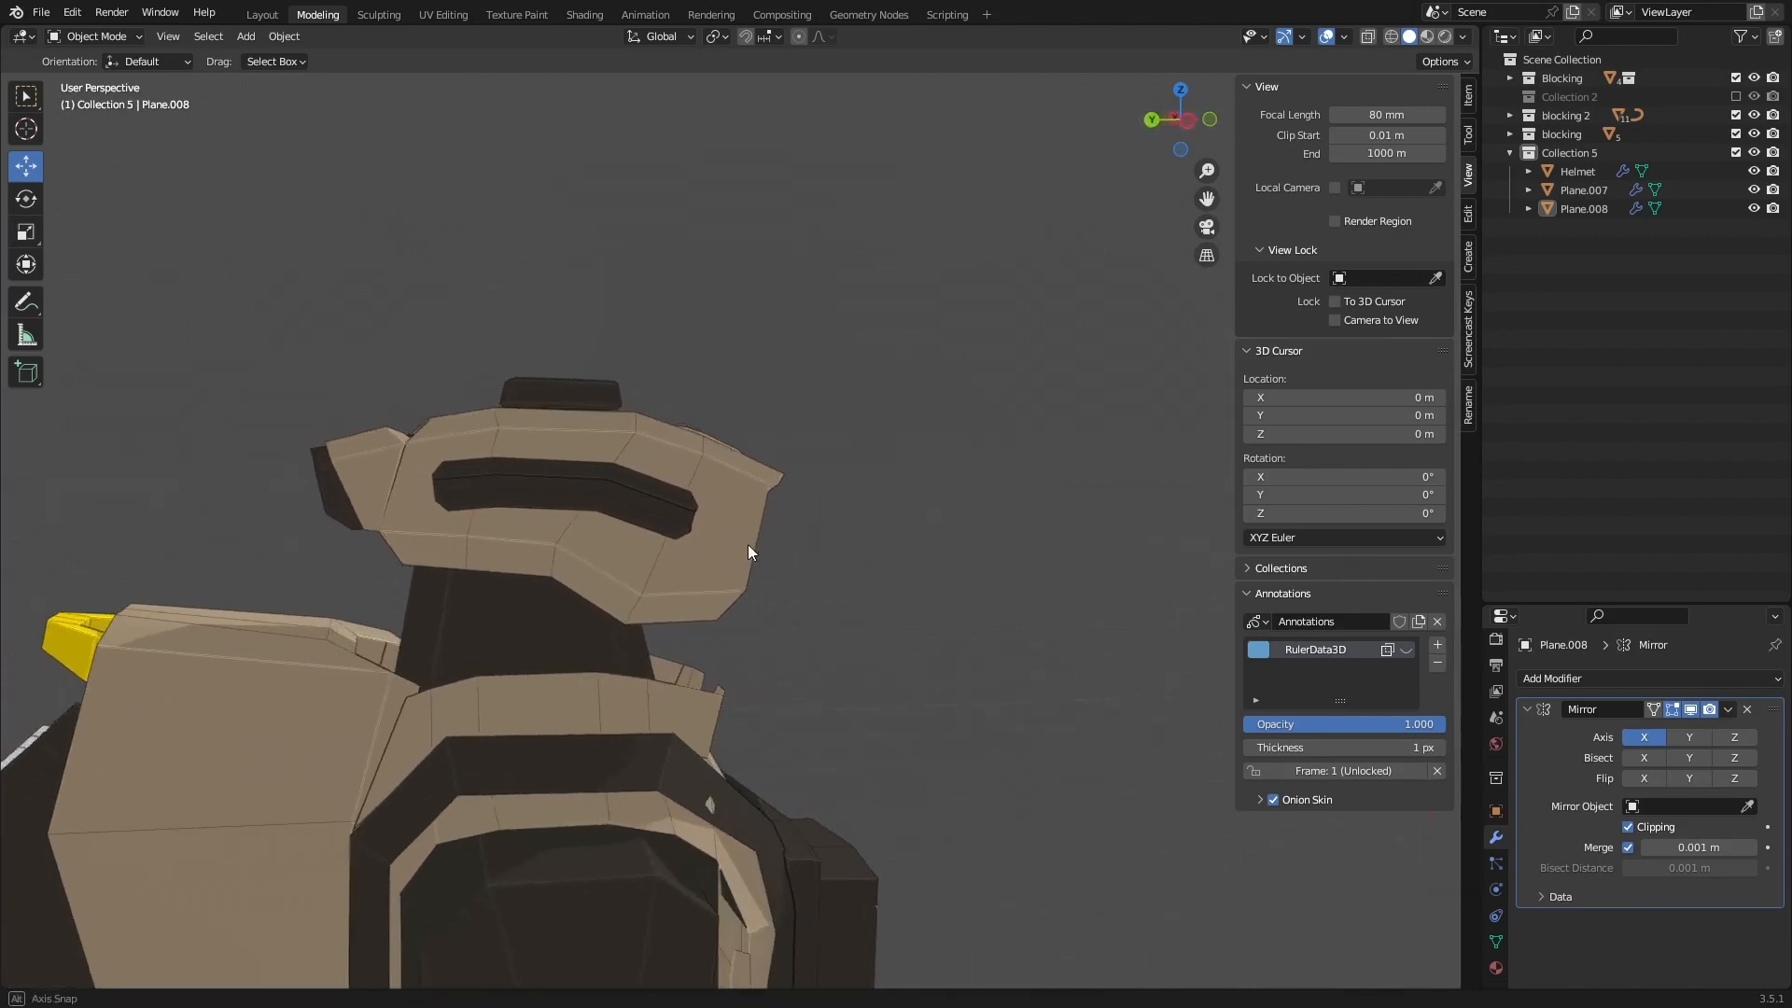
{"action": "left_click", "coordinate": [1184, 122]}
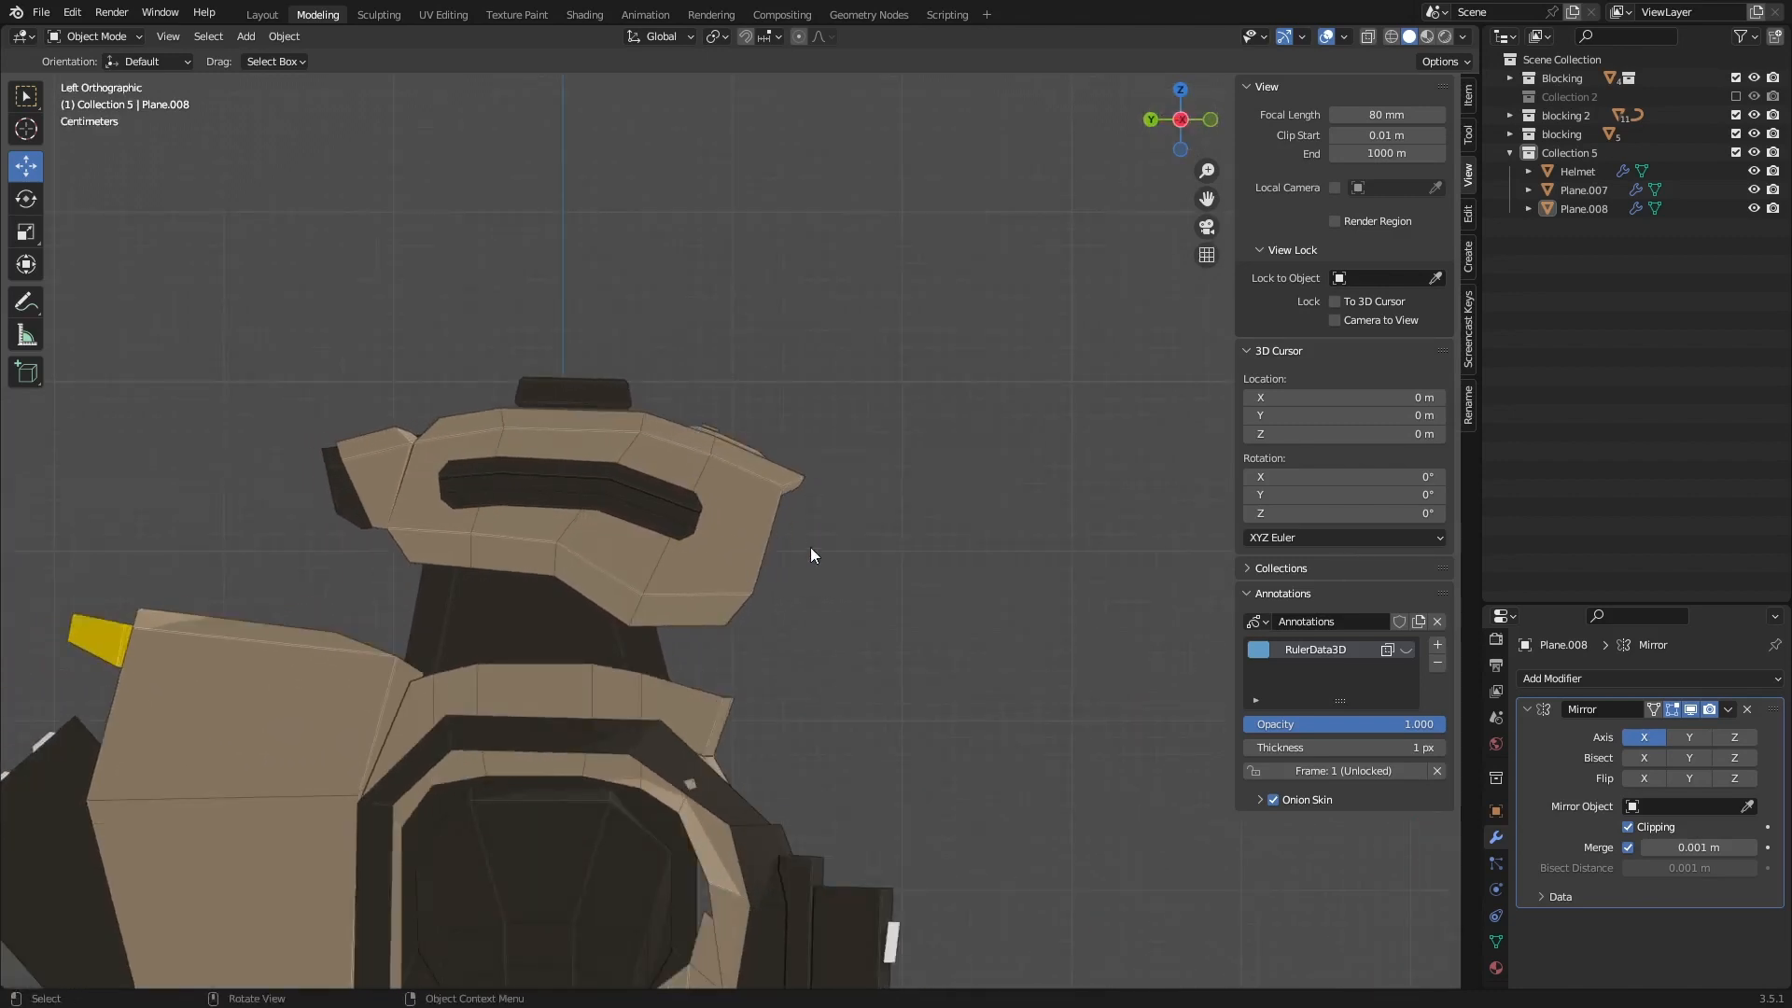
{"action": "middle_click_drag", "start_coordinate": [810, 555], "coordinate": [857, 511], "text": "shift"}
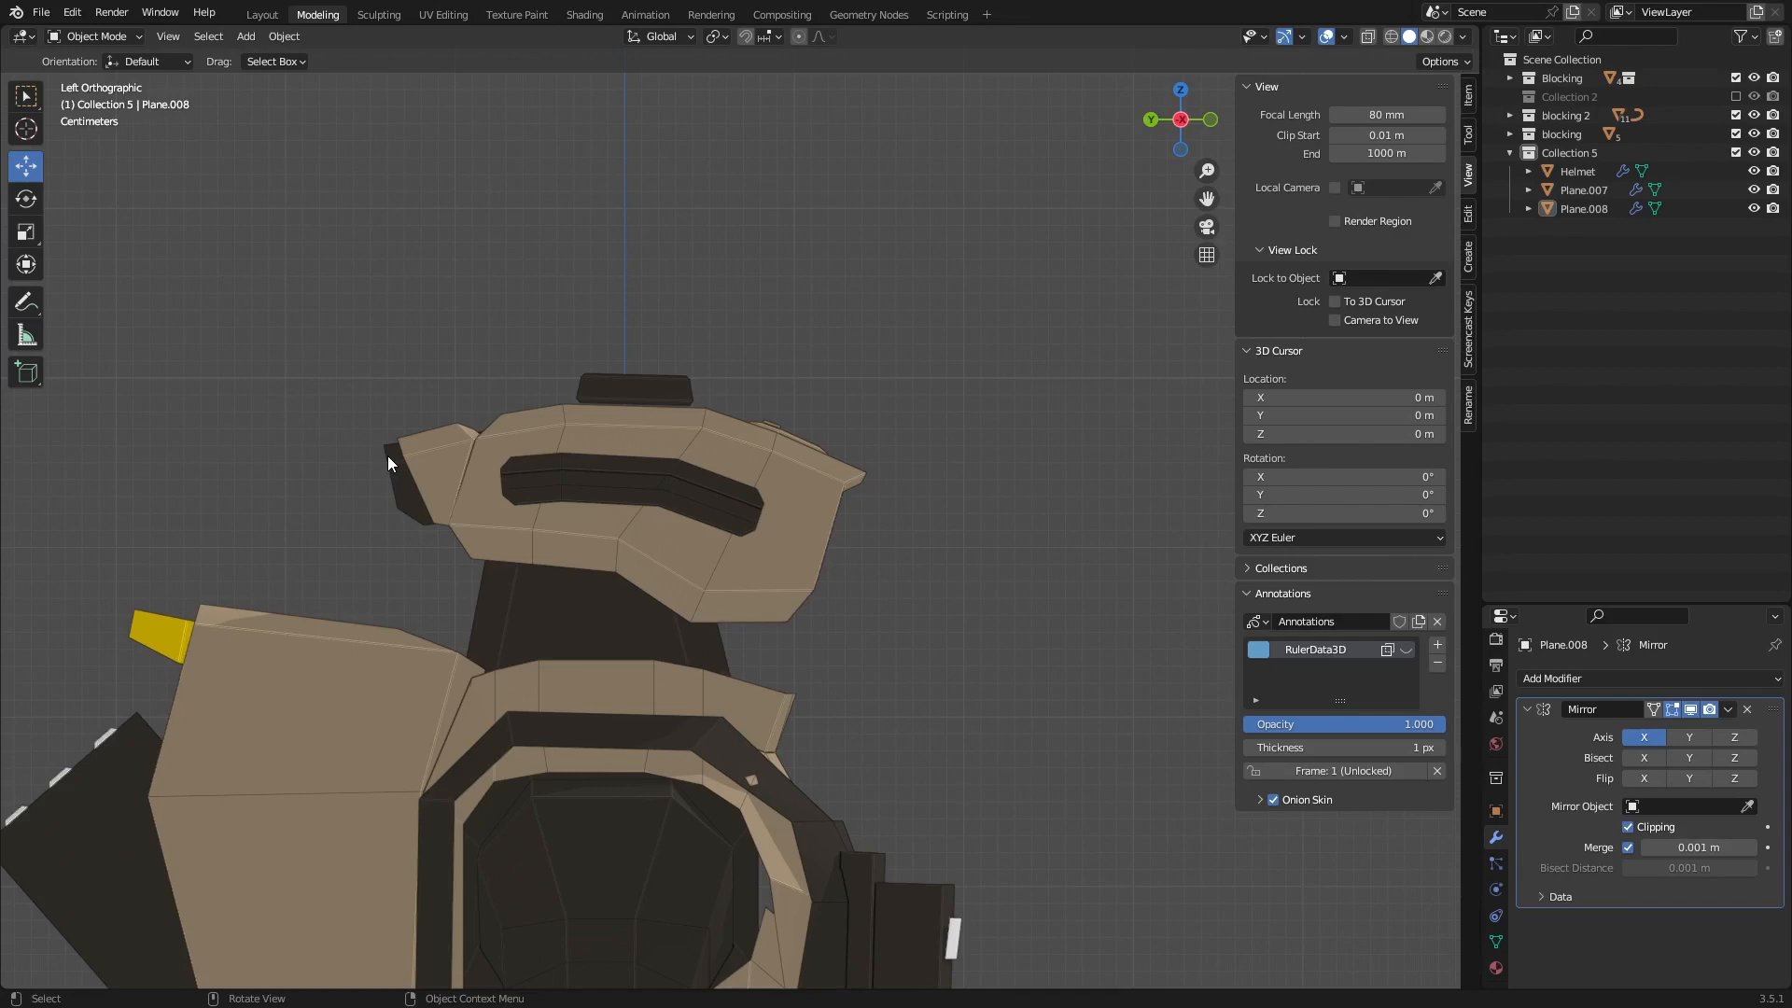